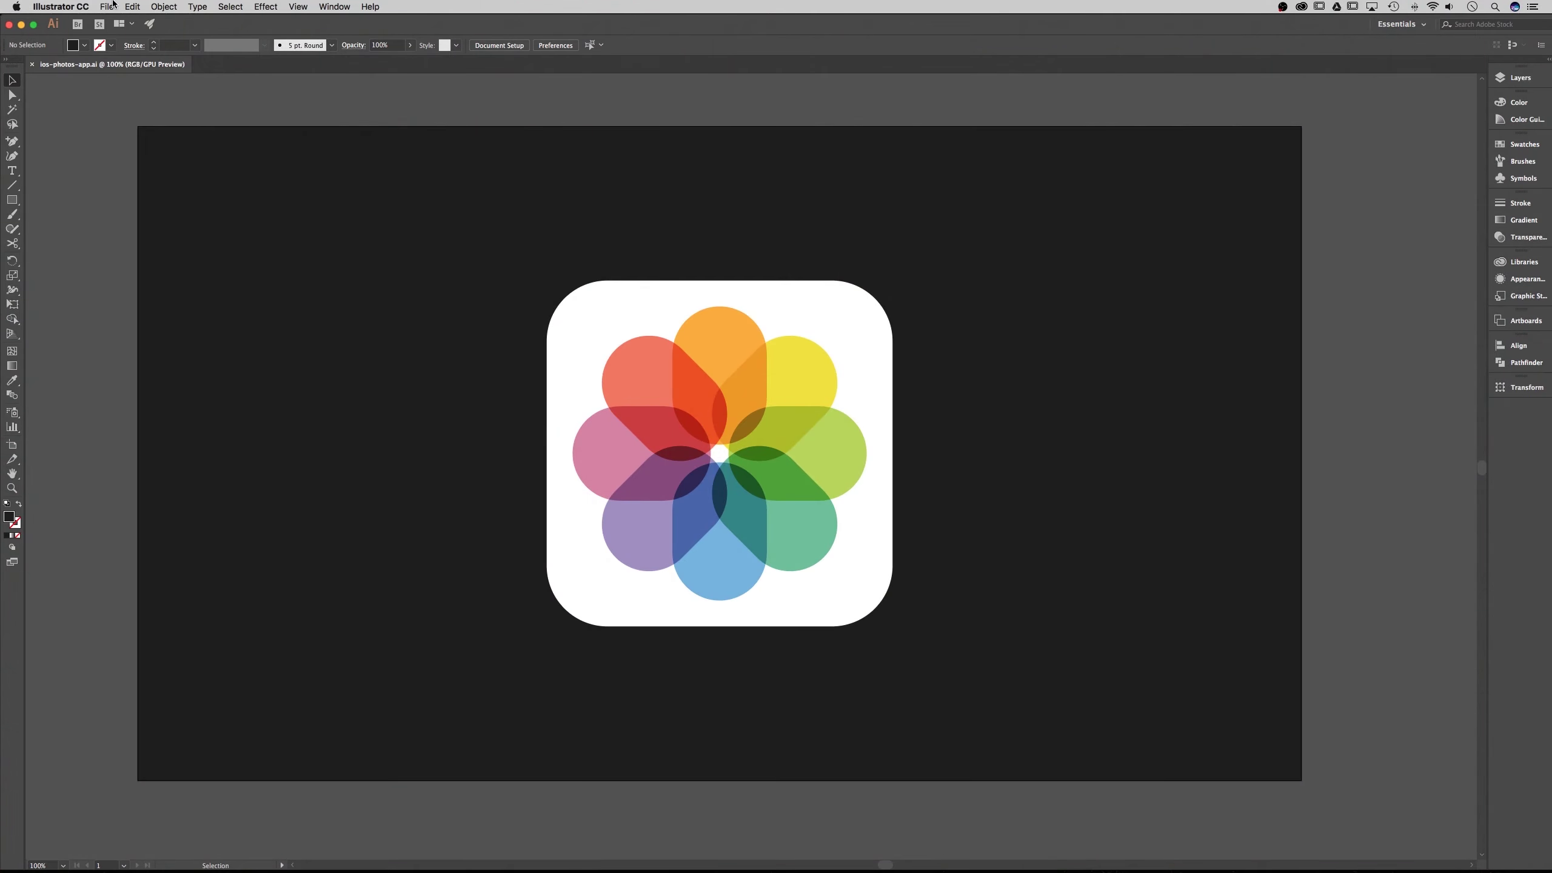
Create a new 1920 × 1080 px document, Untitled-5, from File > New
{"action": "left_click", "coordinate": [106, 7]}
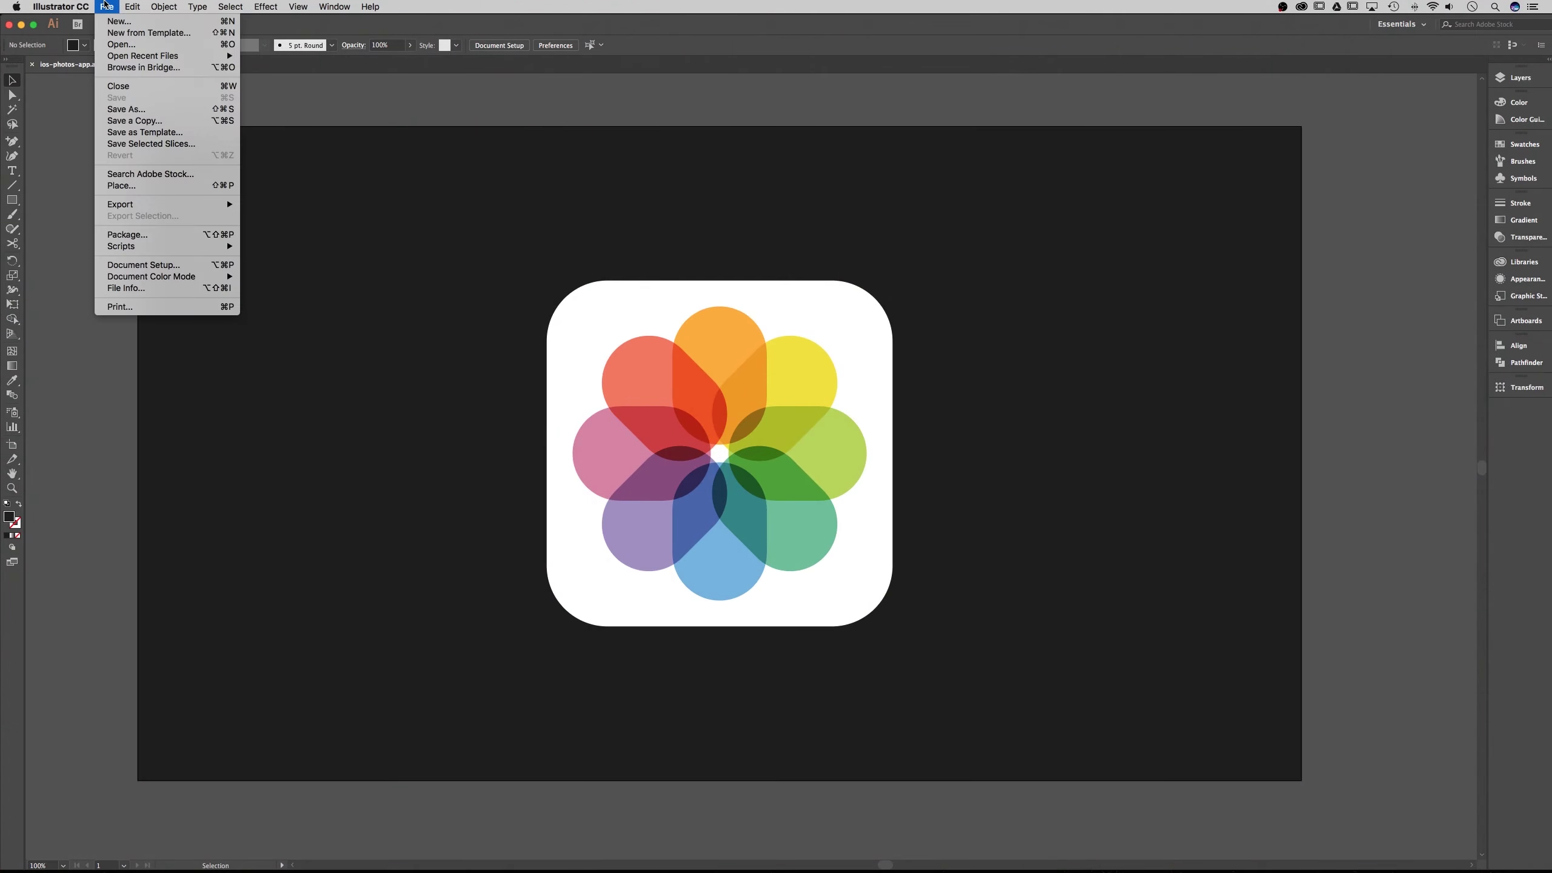
{"action": "left_click", "coordinate": [112, 22]}
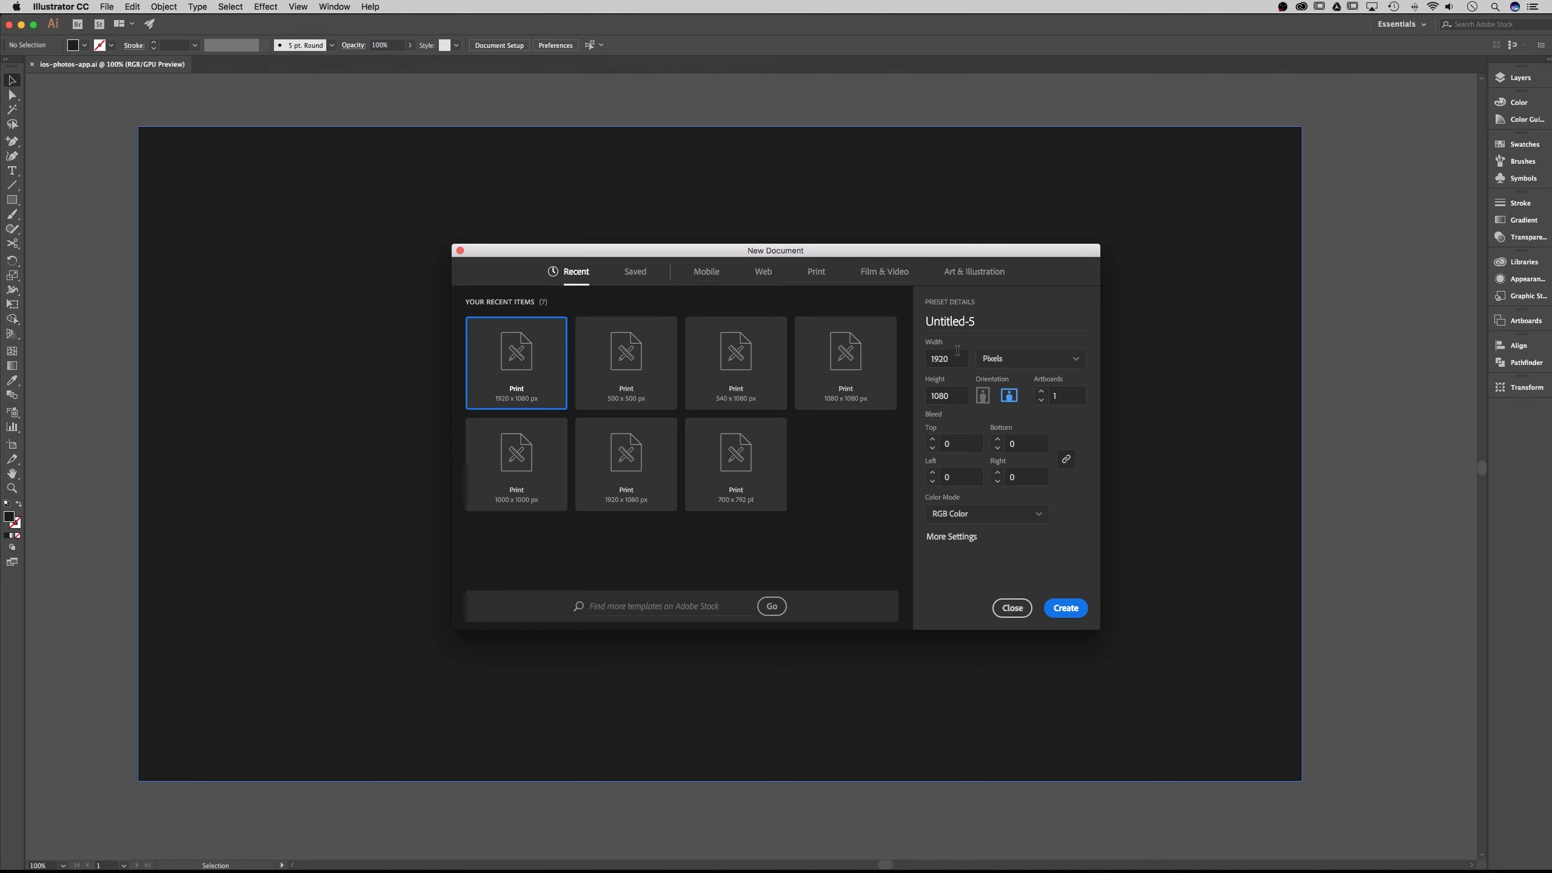
{"action": "left_click", "coordinate": [946, 397]}
{"action": "left_click", "coordinate": [1066, 608]}
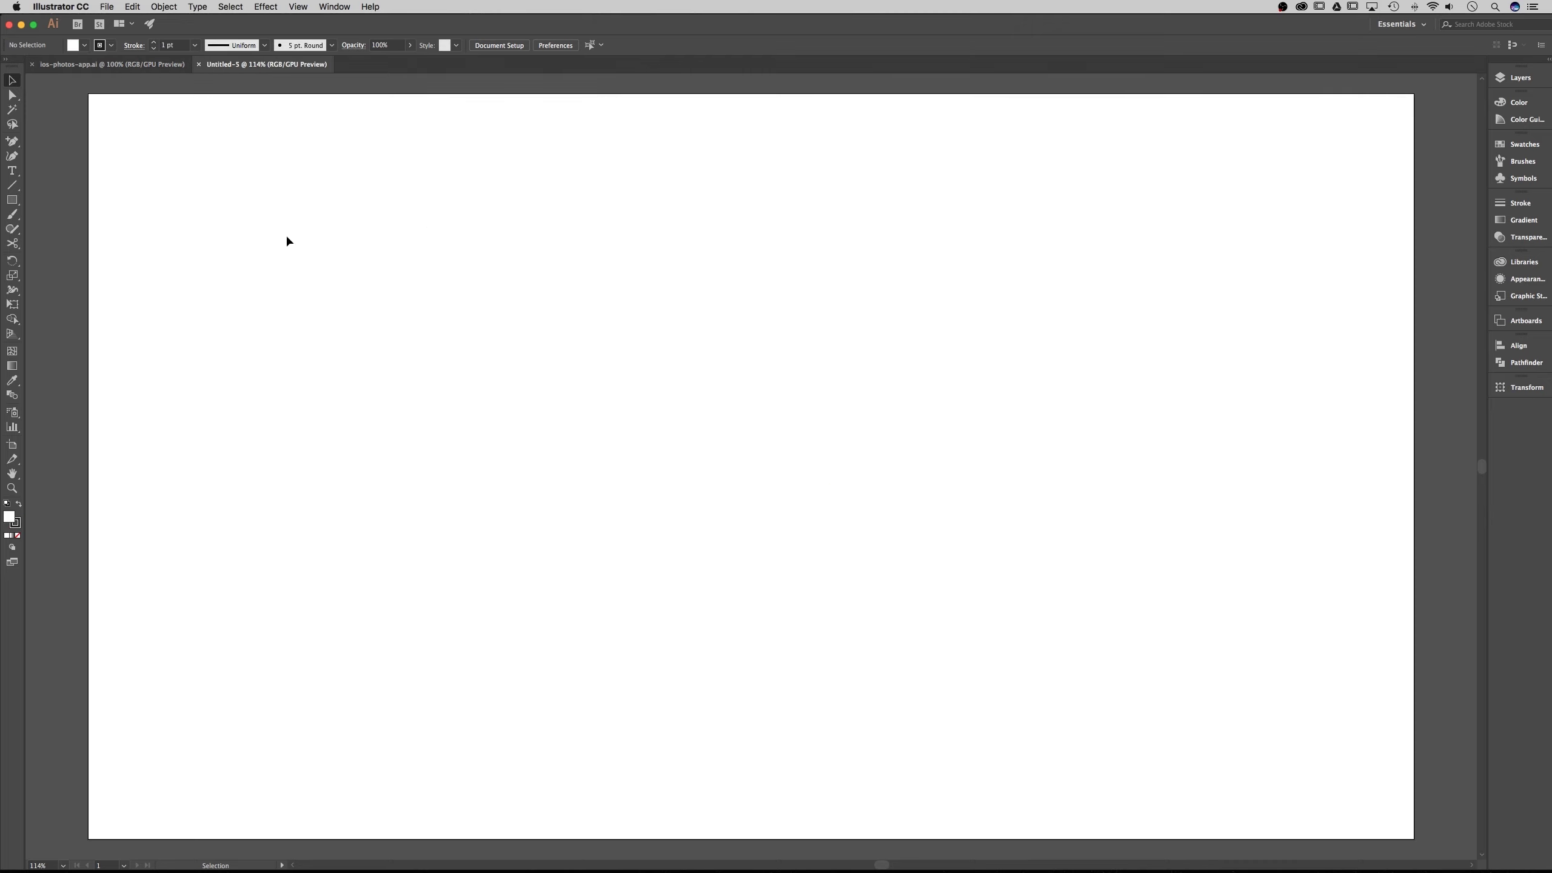
{"action": "left_click", "coordinate": [13, 201]}
Draw a rectangle by entering an exact size of 1920 × 1080 px
{"action": "left_click", "coordinate": [88, 93]}
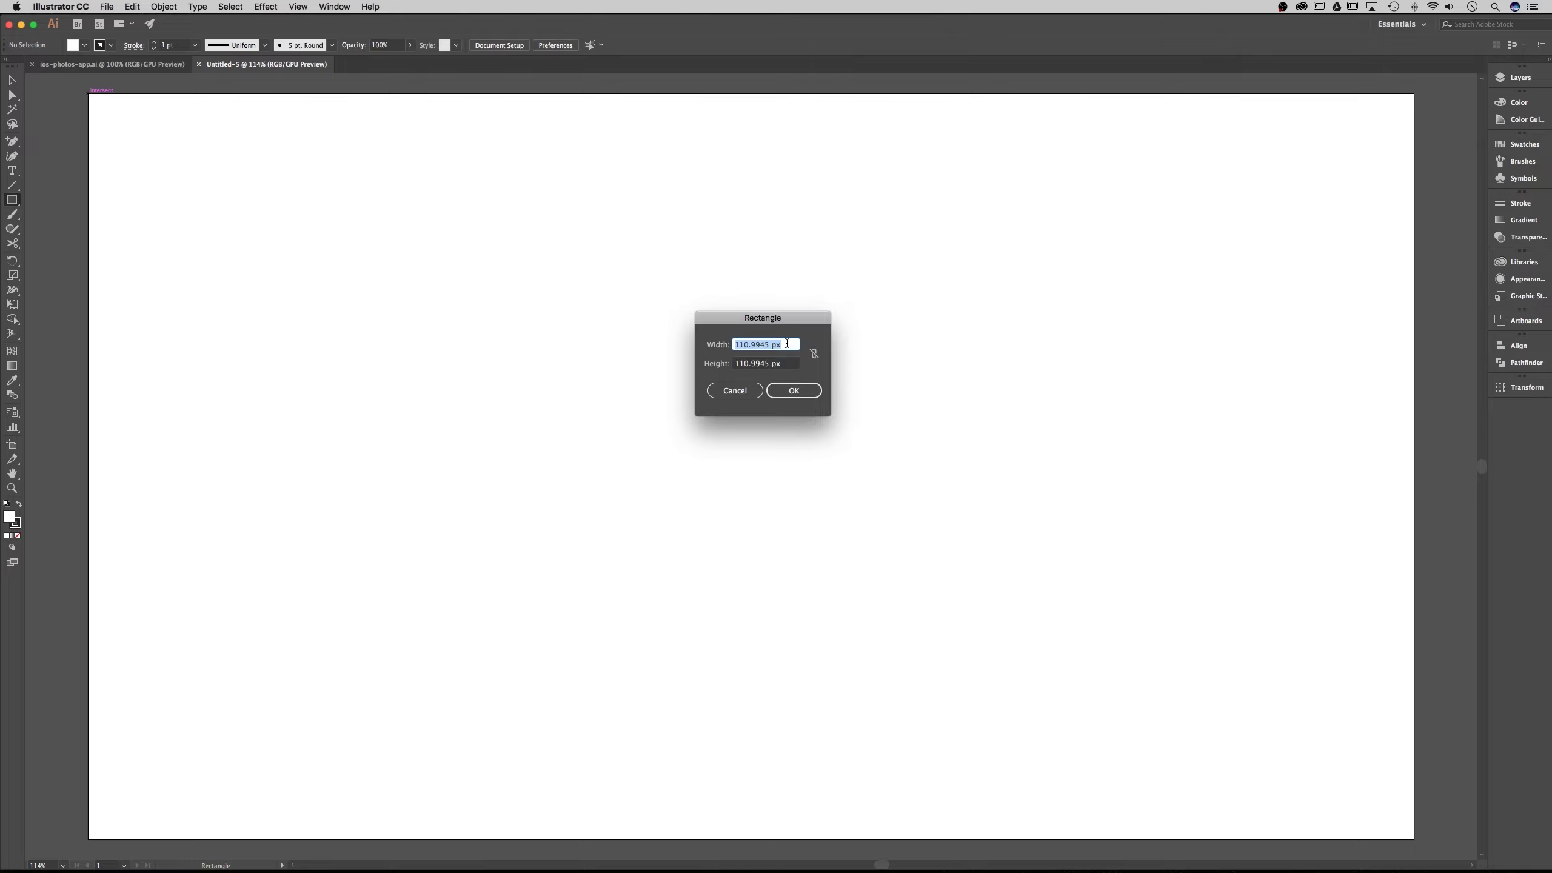
{"action": "type", "text": "1920"}
{"action": "key", "text": "Tab"}
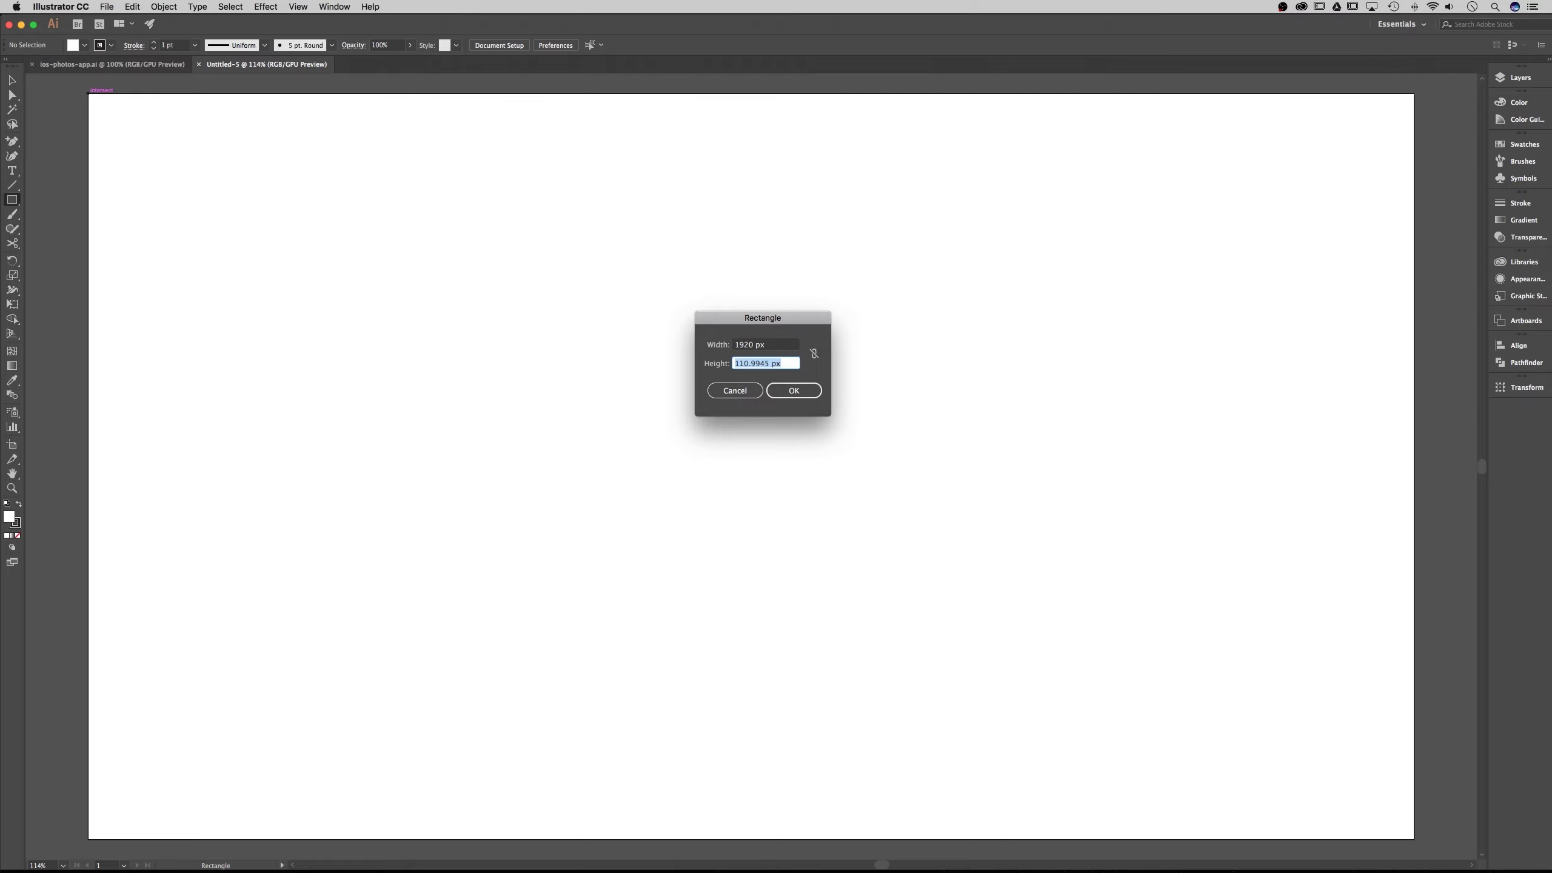
{"action": "type", "text": "1080"}
{"action": "left_click", "coordinate": [797, 391]}
Centre the rectangle horizontally and vertically with Align to Artboard
{"action": "left_click", "coordinate": [11, 80]}
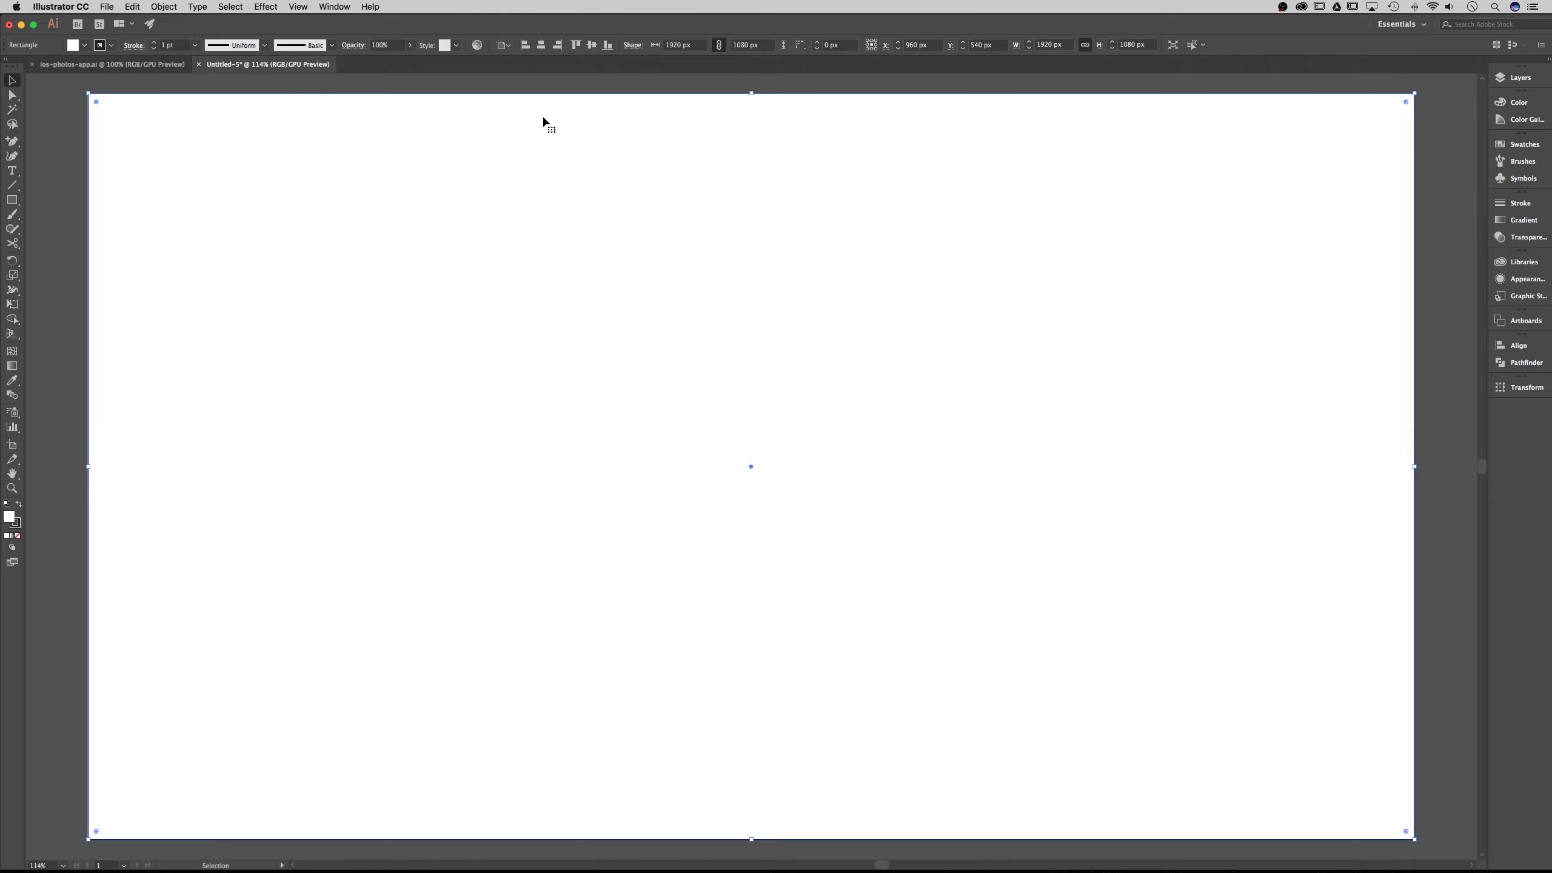
{"action": "left_click_drag", "start_coordinate": [141, 133], "coordinate": [231, 184]}
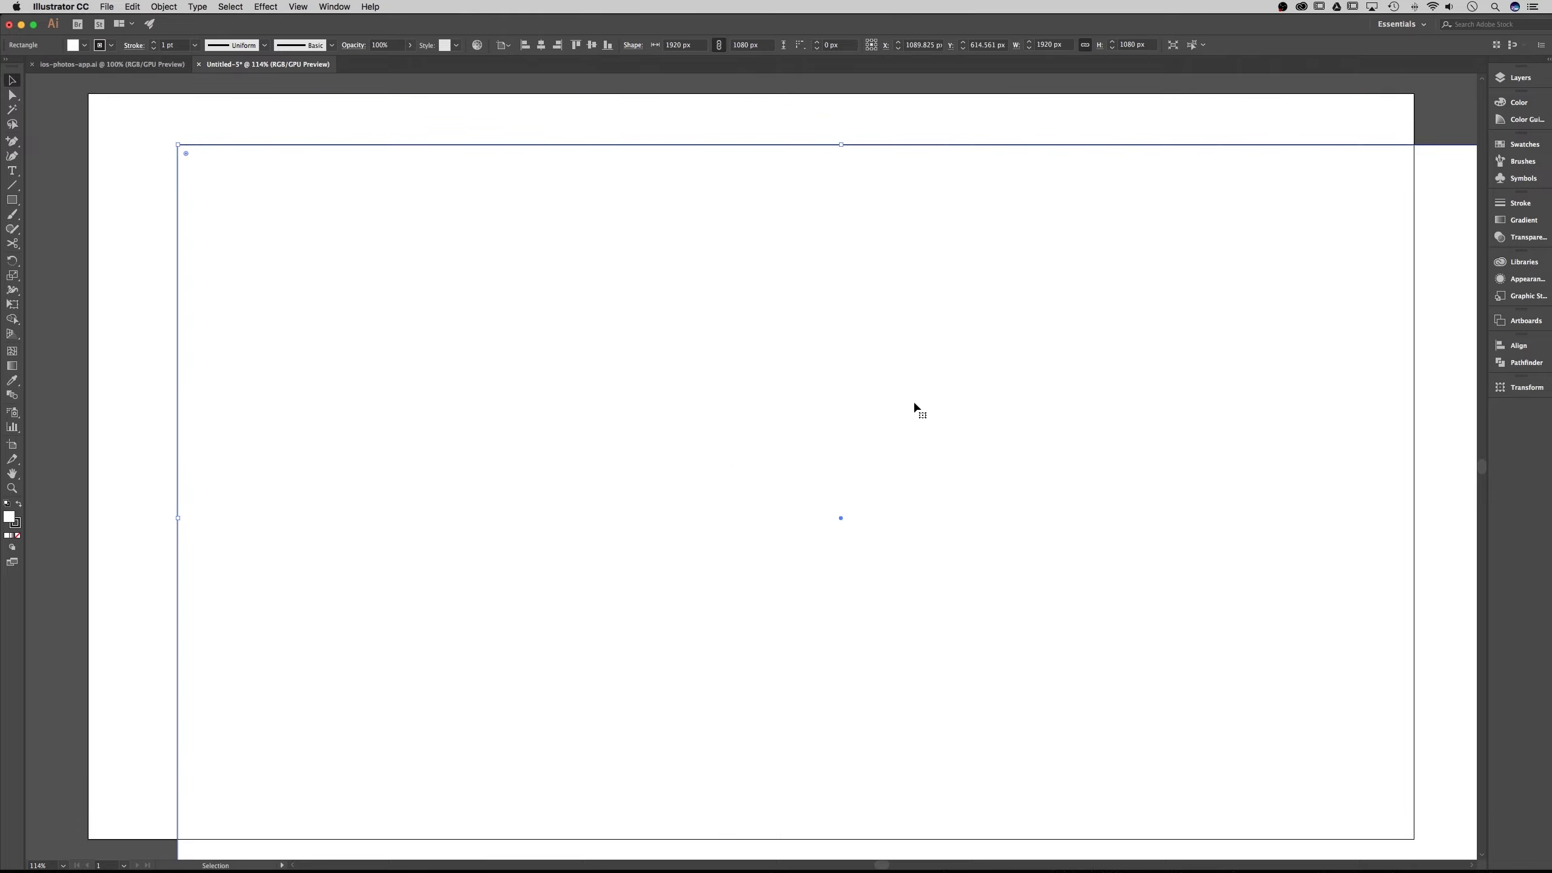
{"action": "key", "text": "a"}
{"action": "key", "text": "super+1"}
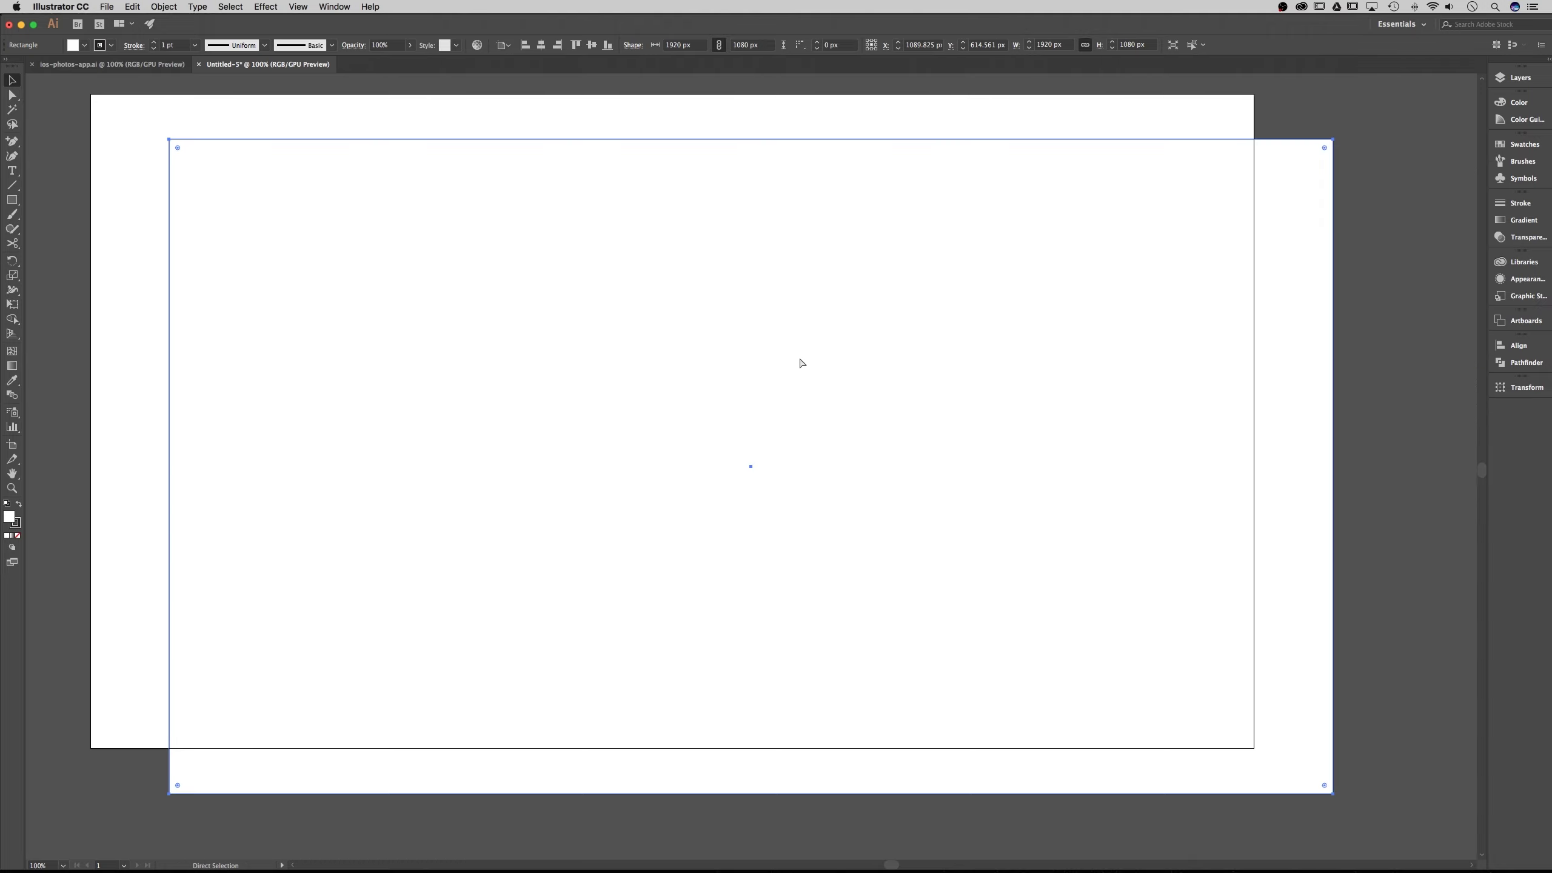
{"action": "key", "text": "v"}
{"action": "left_click_drag", "start_coordinate": [1087, 329], "coordinate": [1115, 347]}
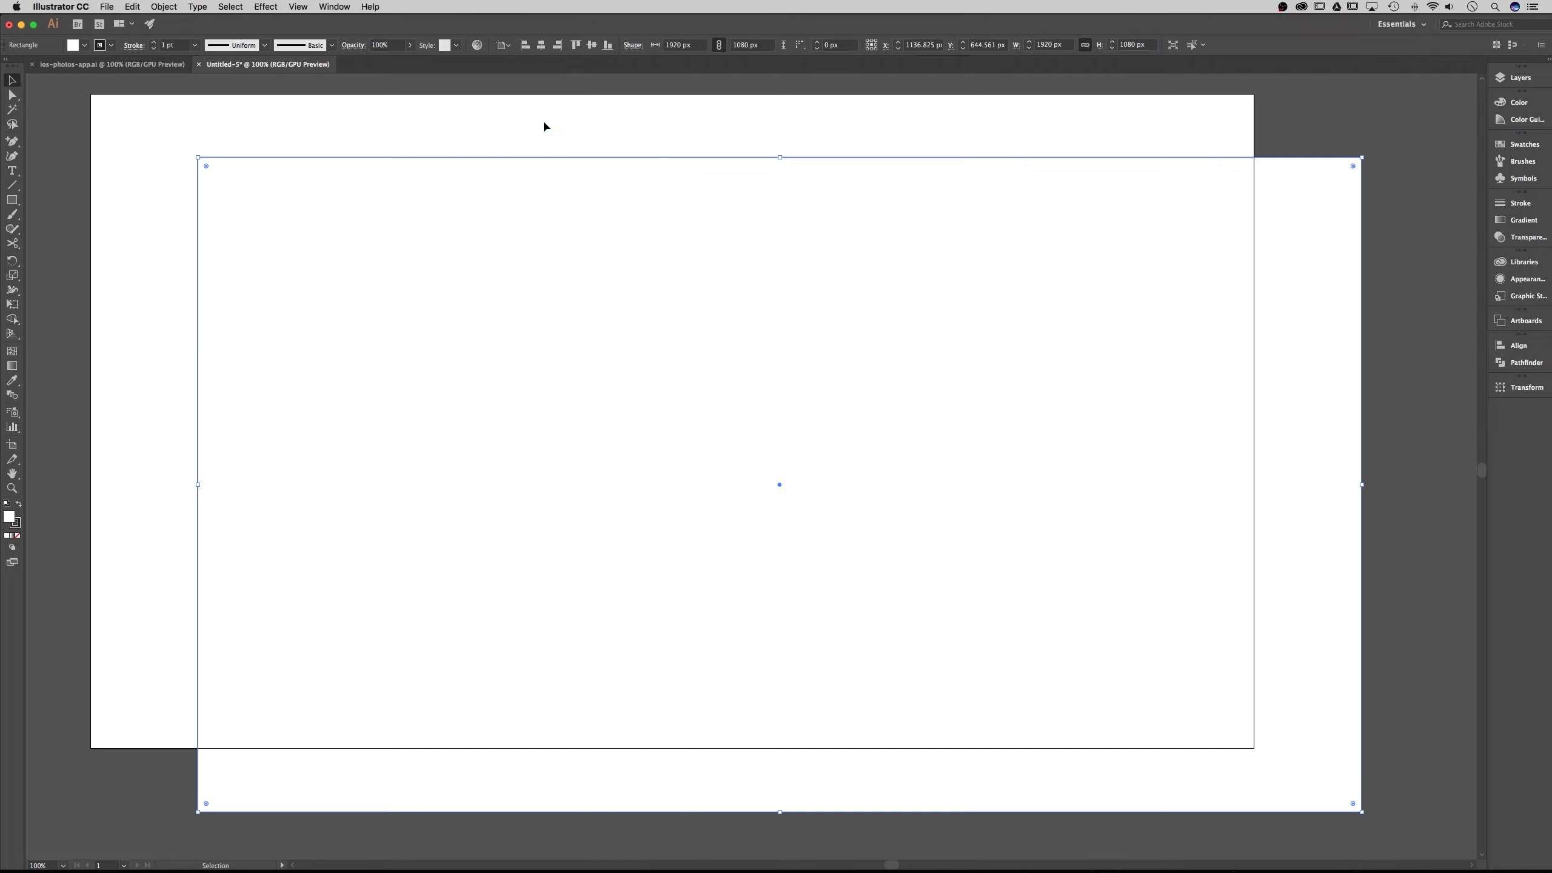
{"action": "left_click", "coordinate": [502, 45]}
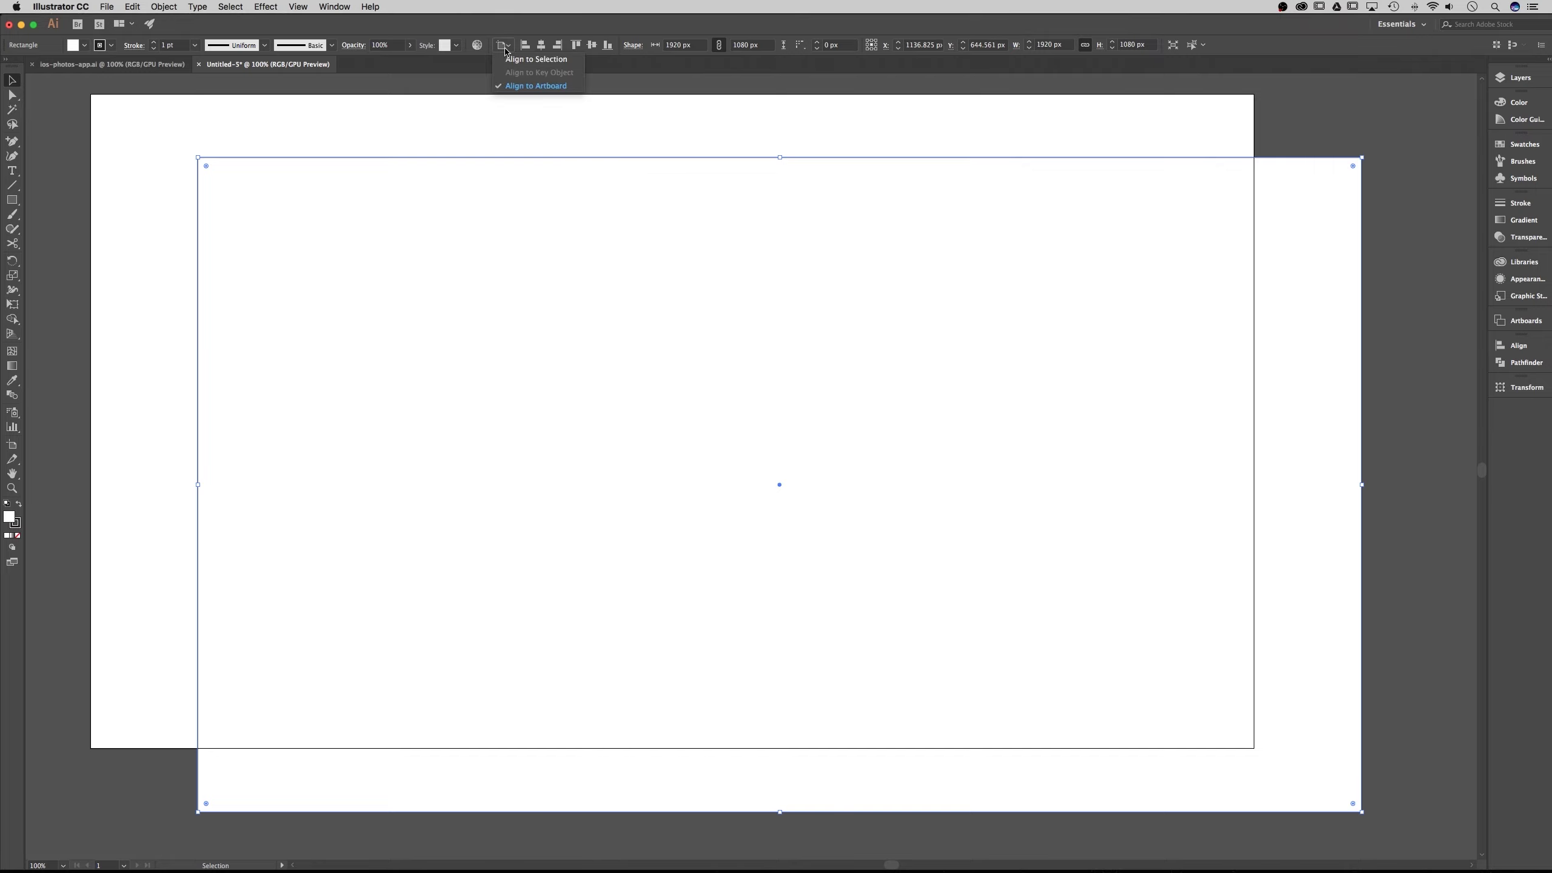
{"action": "left_click", "coordinate": [525, 85]}
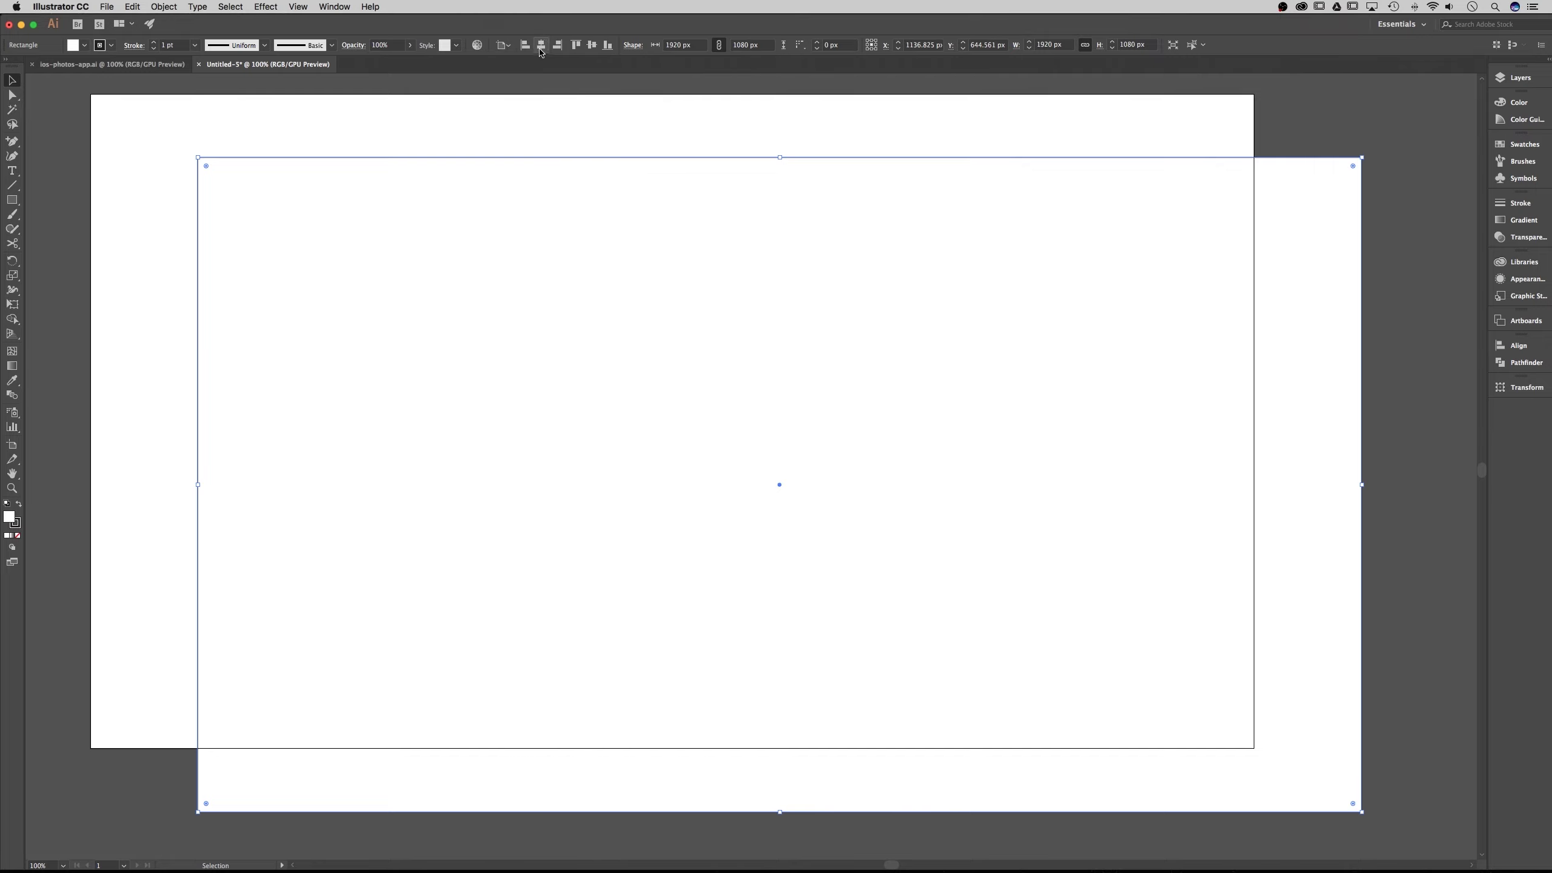
{"action": "left_click", "coordinate": [541, 46]}
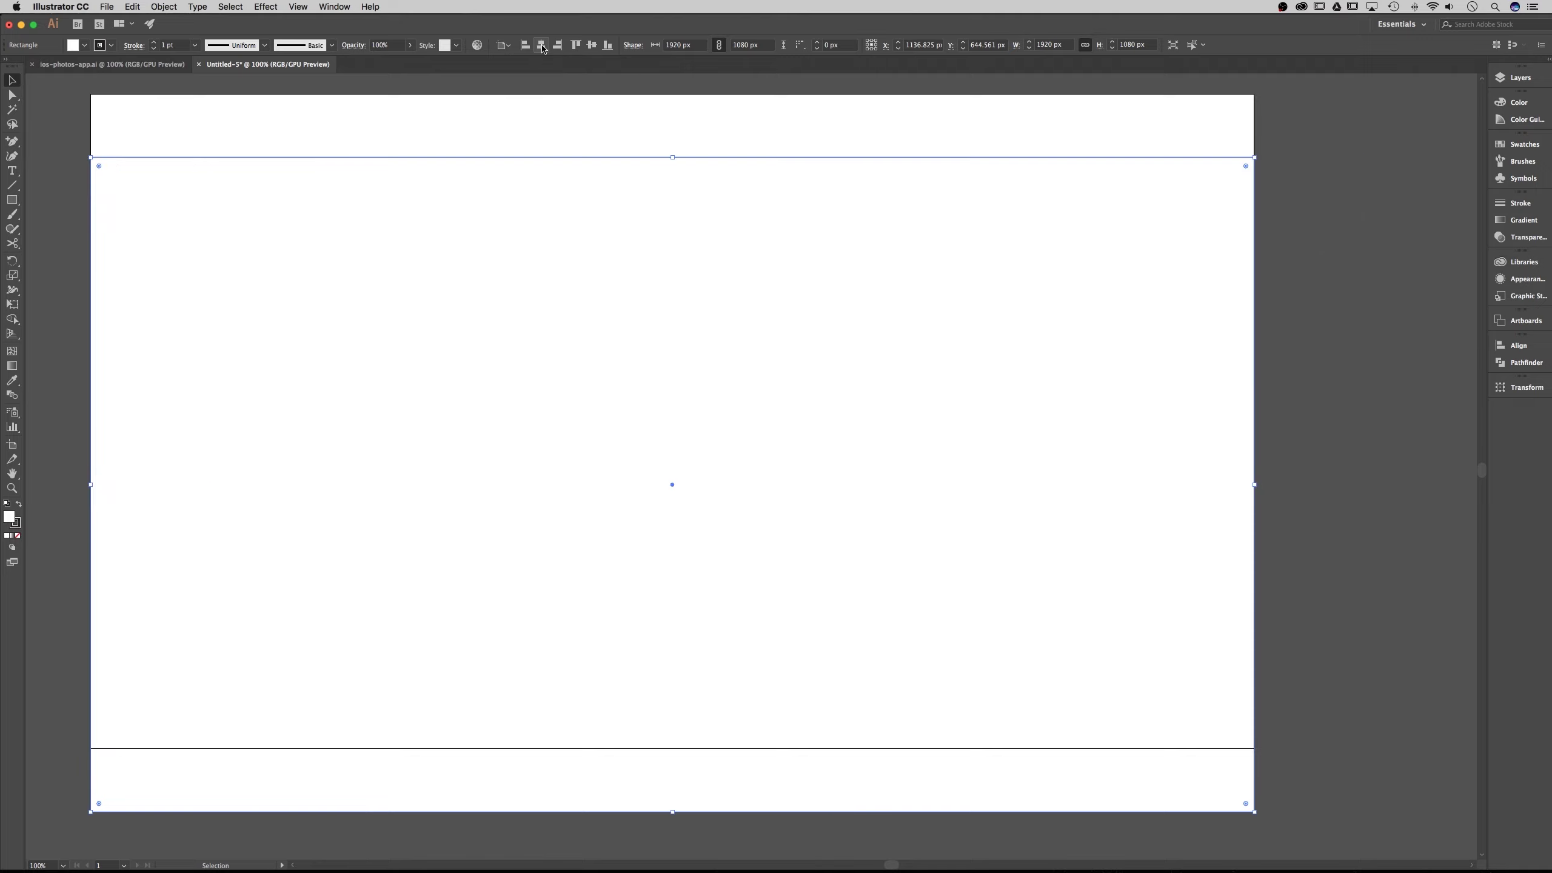
{"action": "left_click", "coordinate": [591, 46]}
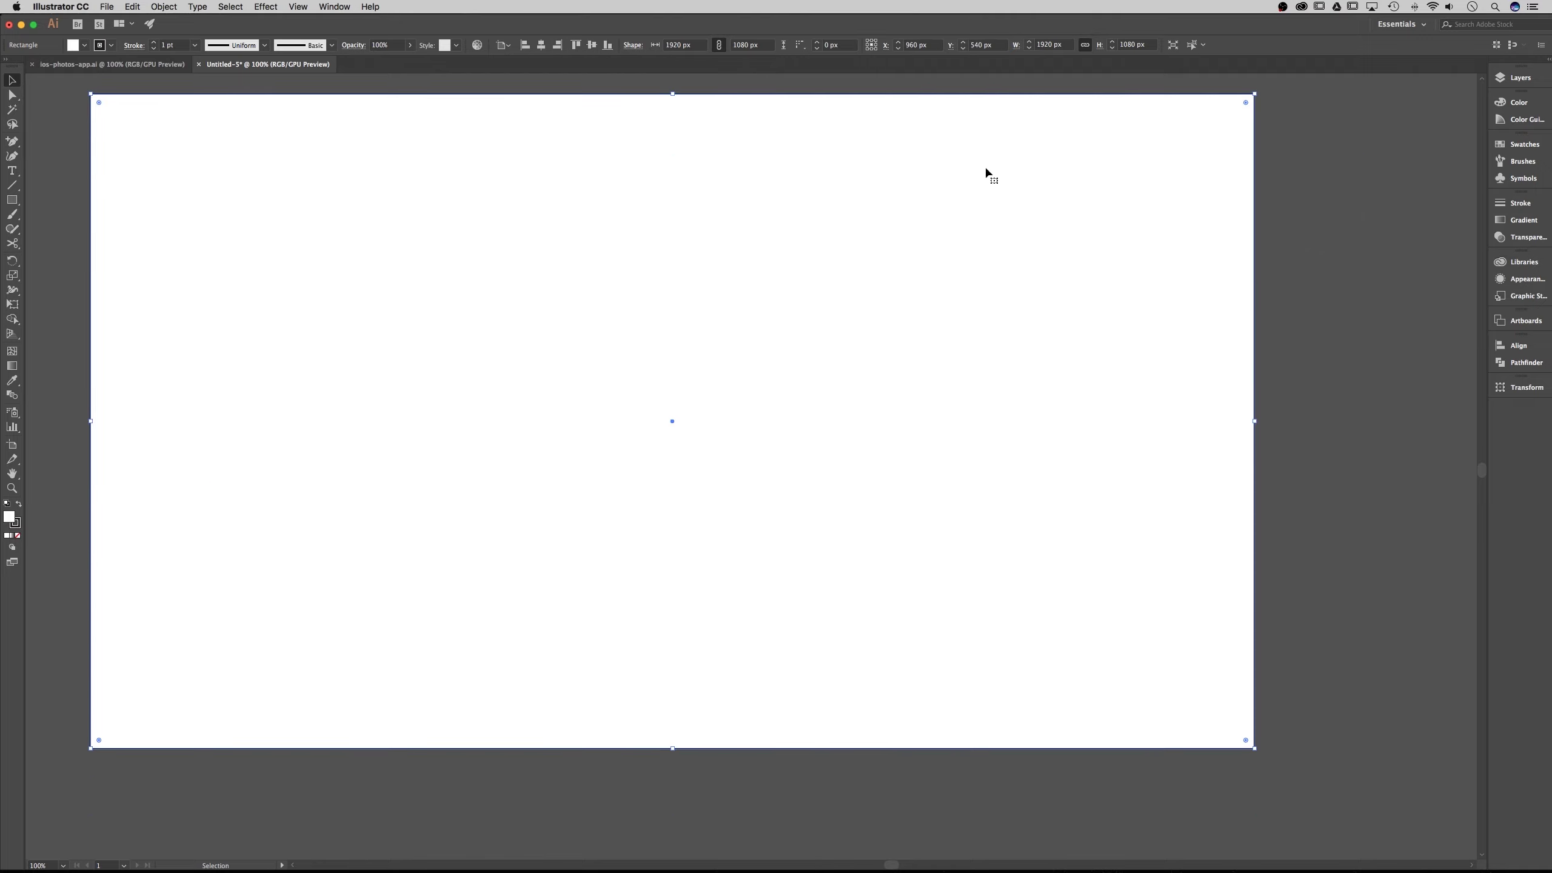
Remove the rectangle's stroke, keeping its white fill
{"action": "left_click", "coordinate": [110, 48]}
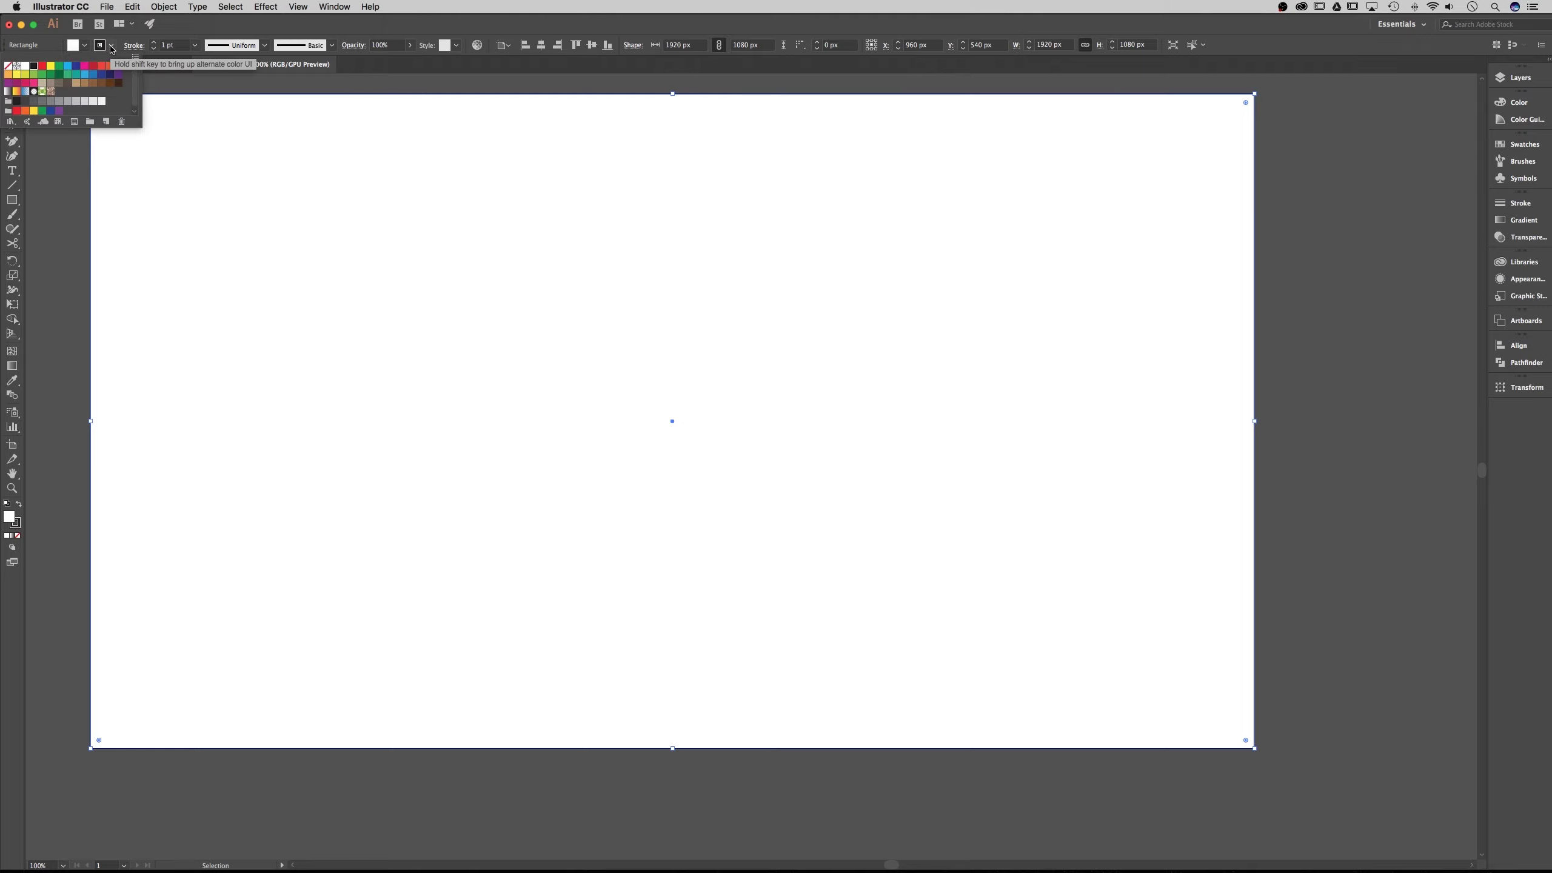
{"action": "left_click", "coordinate": [6, 66]}
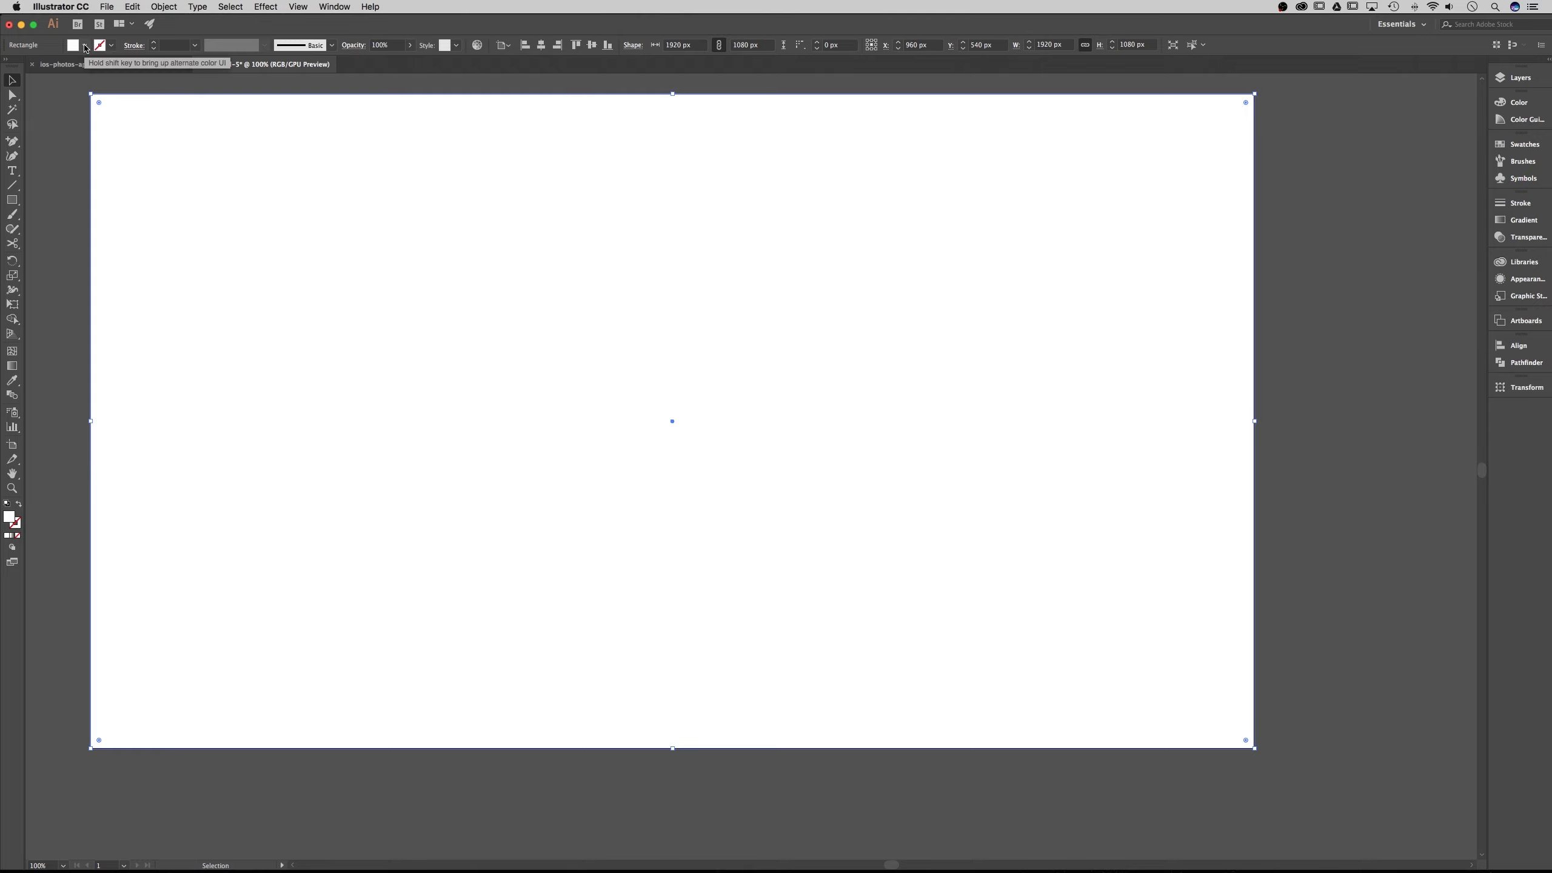
{"action": "left_click", "coordinate": [85, 47]}
{"action": "left_click", "coordinate": [86, 47]}
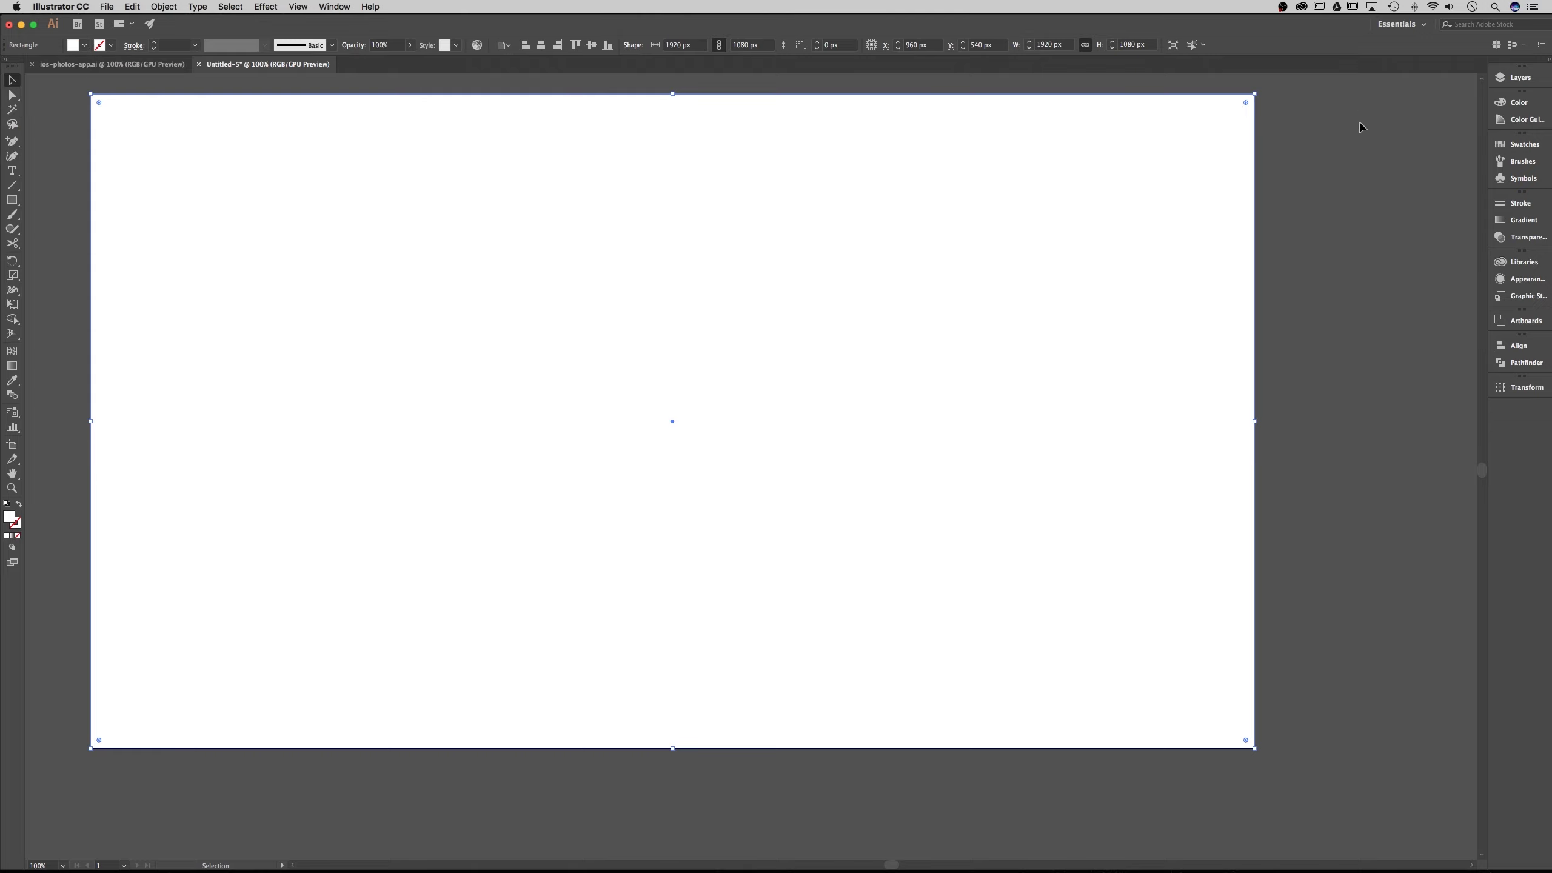
Set the rectangle's fill to hex d1d1d1 in the Color panel, then deselect it
{"action": "left_click", "coordinate": [1502, 103]}
{"action": "left_click", "coordinate": [1459, 180]}
{"action": "type", "text": "e2"}
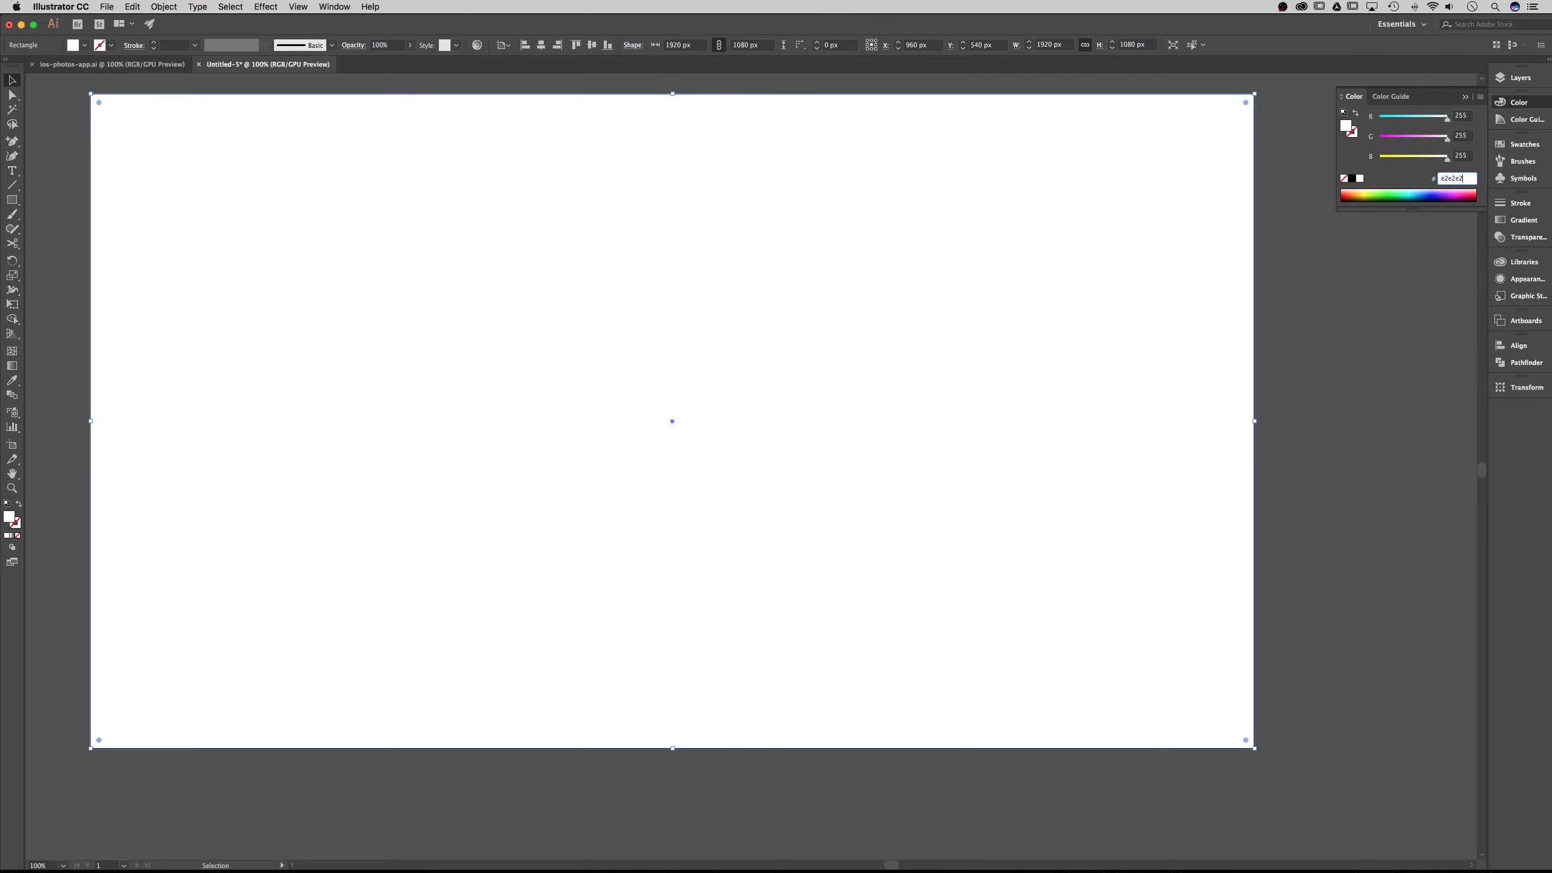
{"action": "type", "text": "e2e2"}
{"action": "key", "text": "Return"}
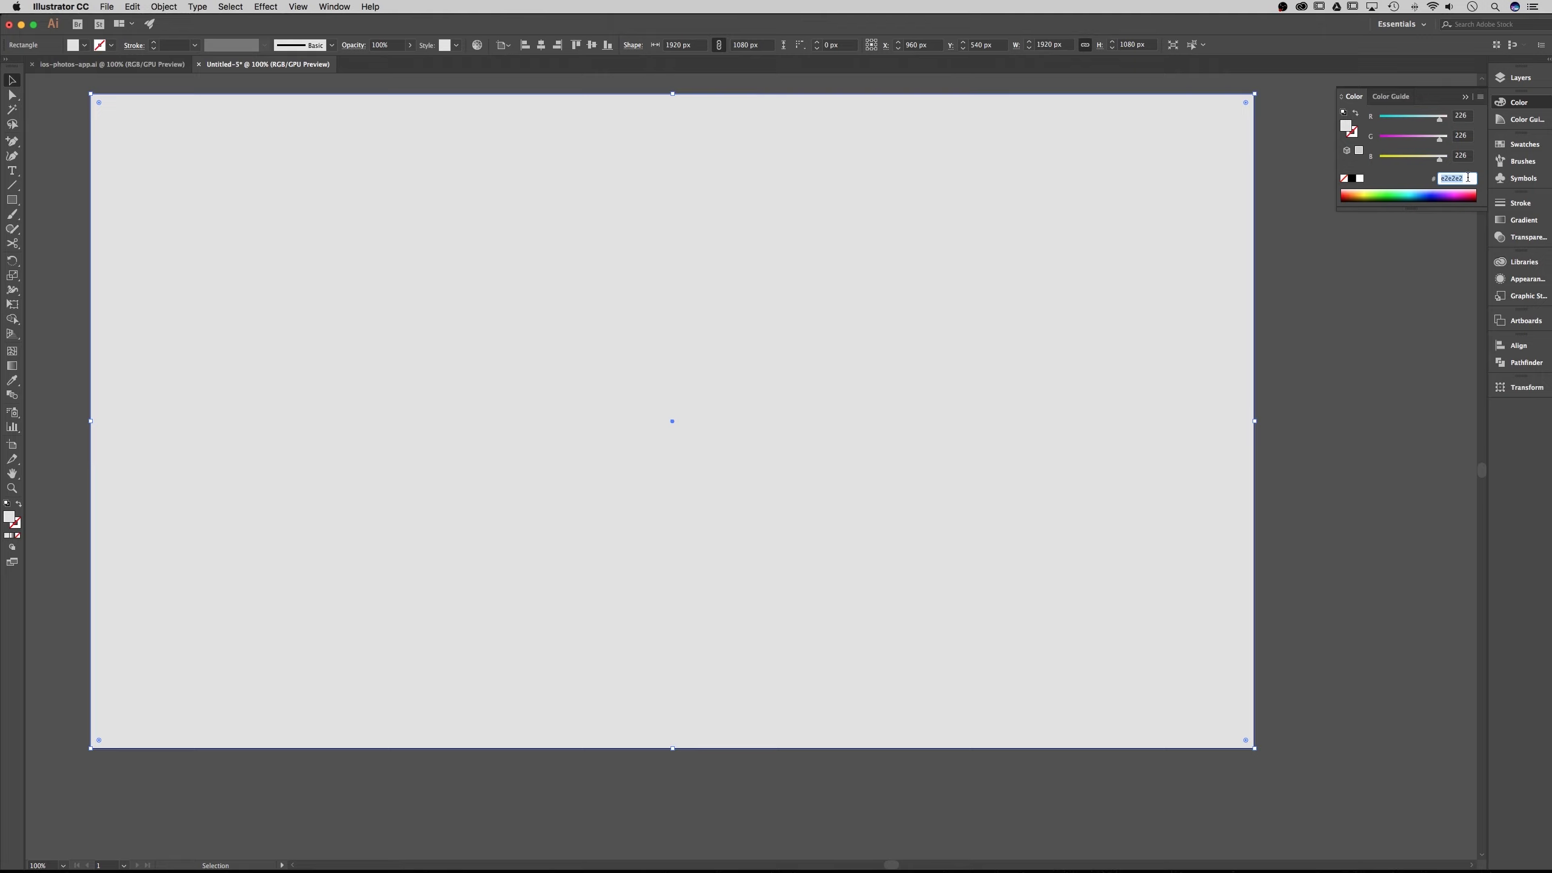
{"action": "type", "text": "d1d1d1"}
{"action": "key", "text": "Return"}
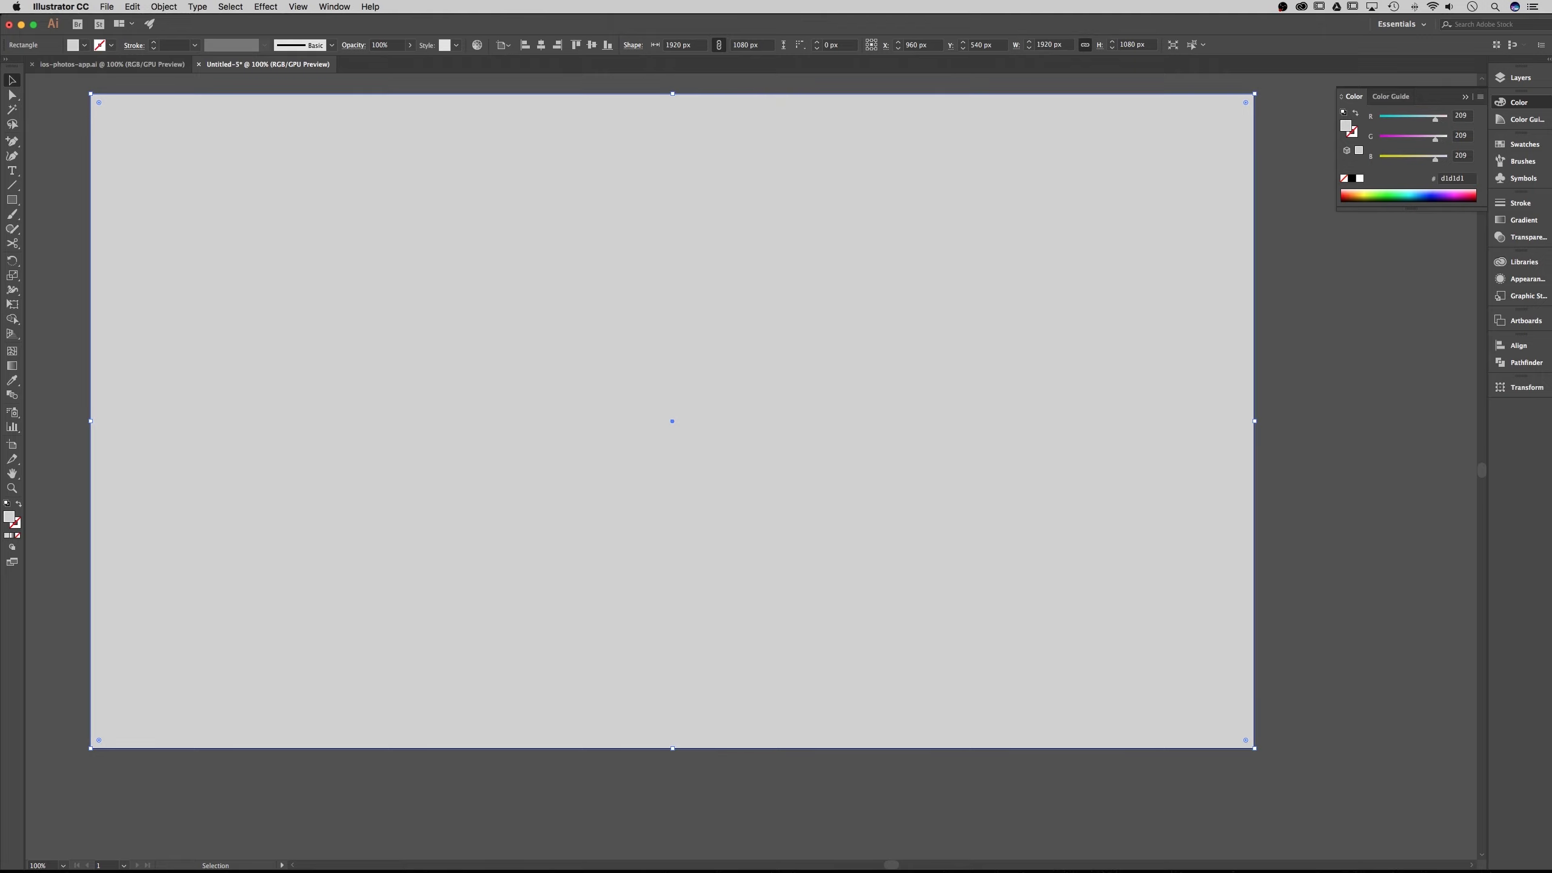
{"action": "double_click", "coordinate": [1348, 126]}
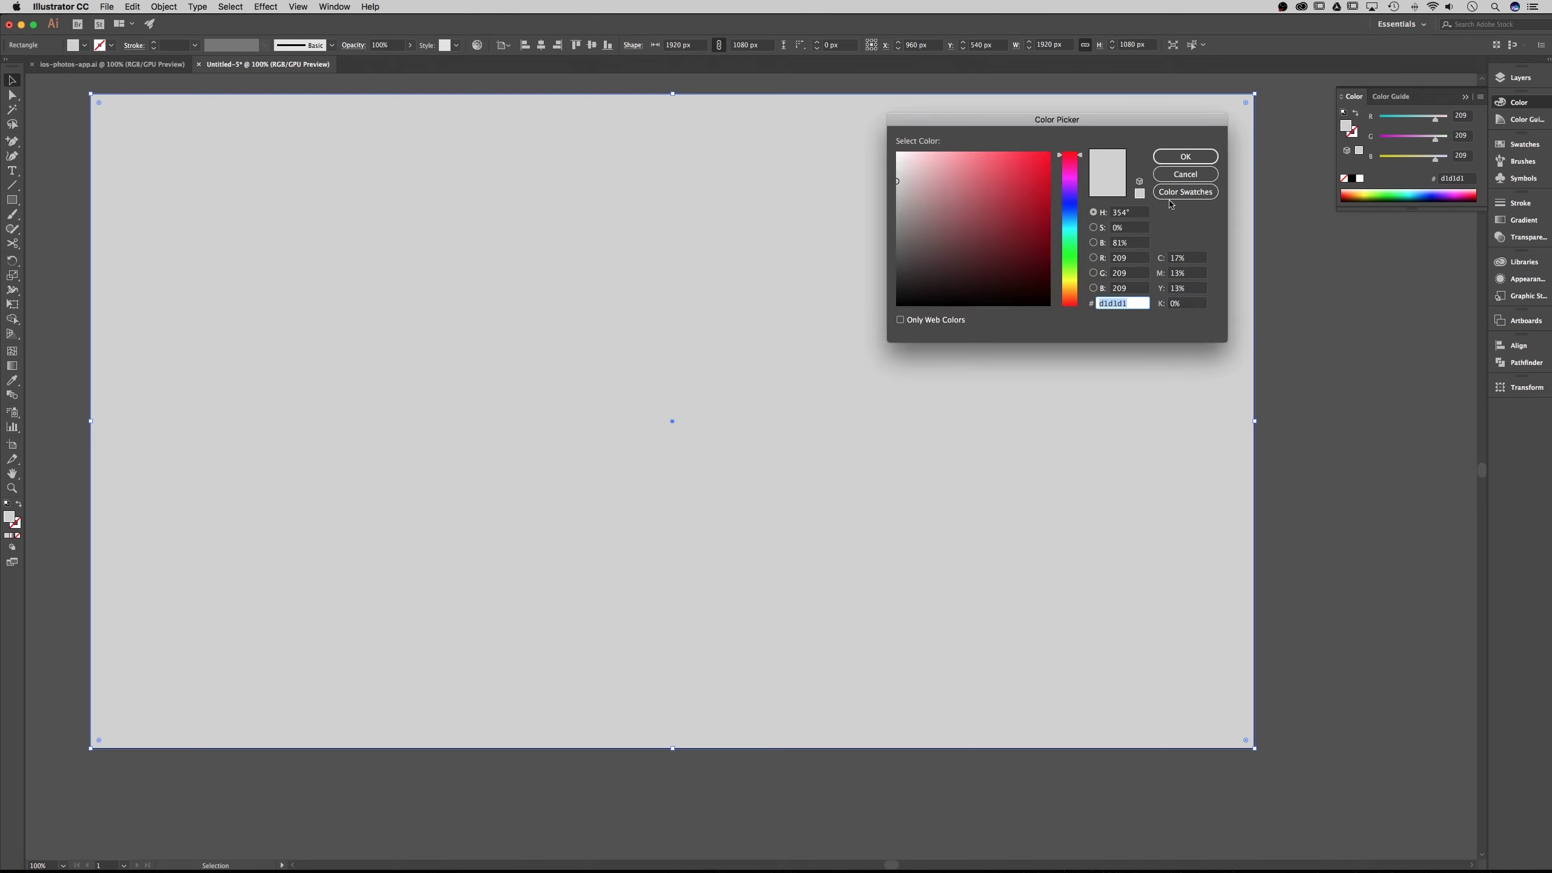
{"action": "left_click", "coordinate": [1184, 174]}
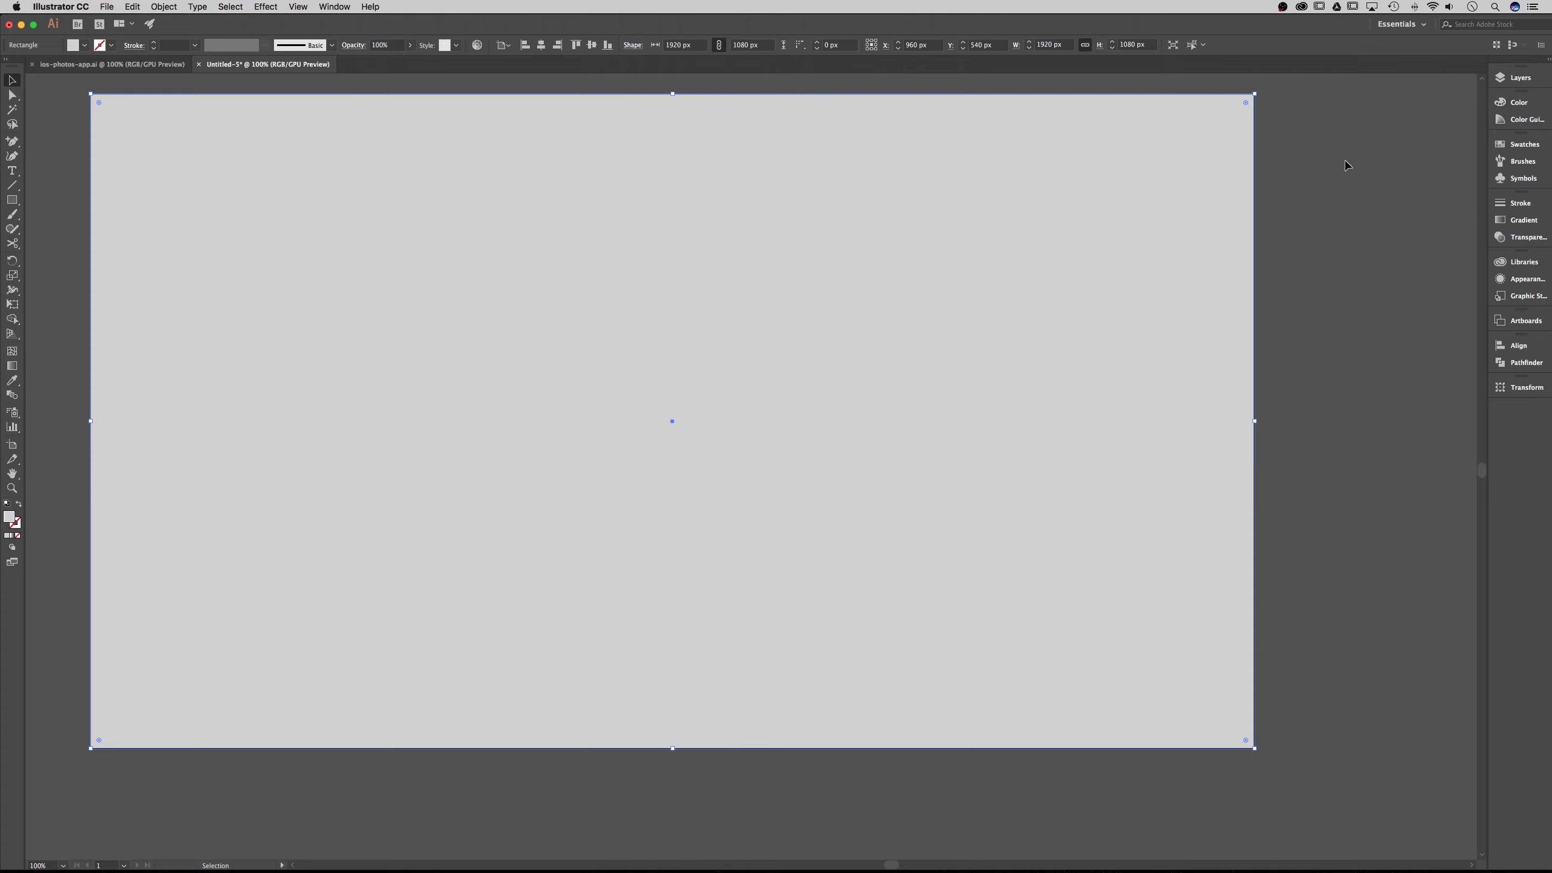
{"action": "left_click", "coordinate": [1347, 165]}
{"action": "left_click", "coordinate": [822, 239]}
{"action": "key", "text": "super+shift+a"}
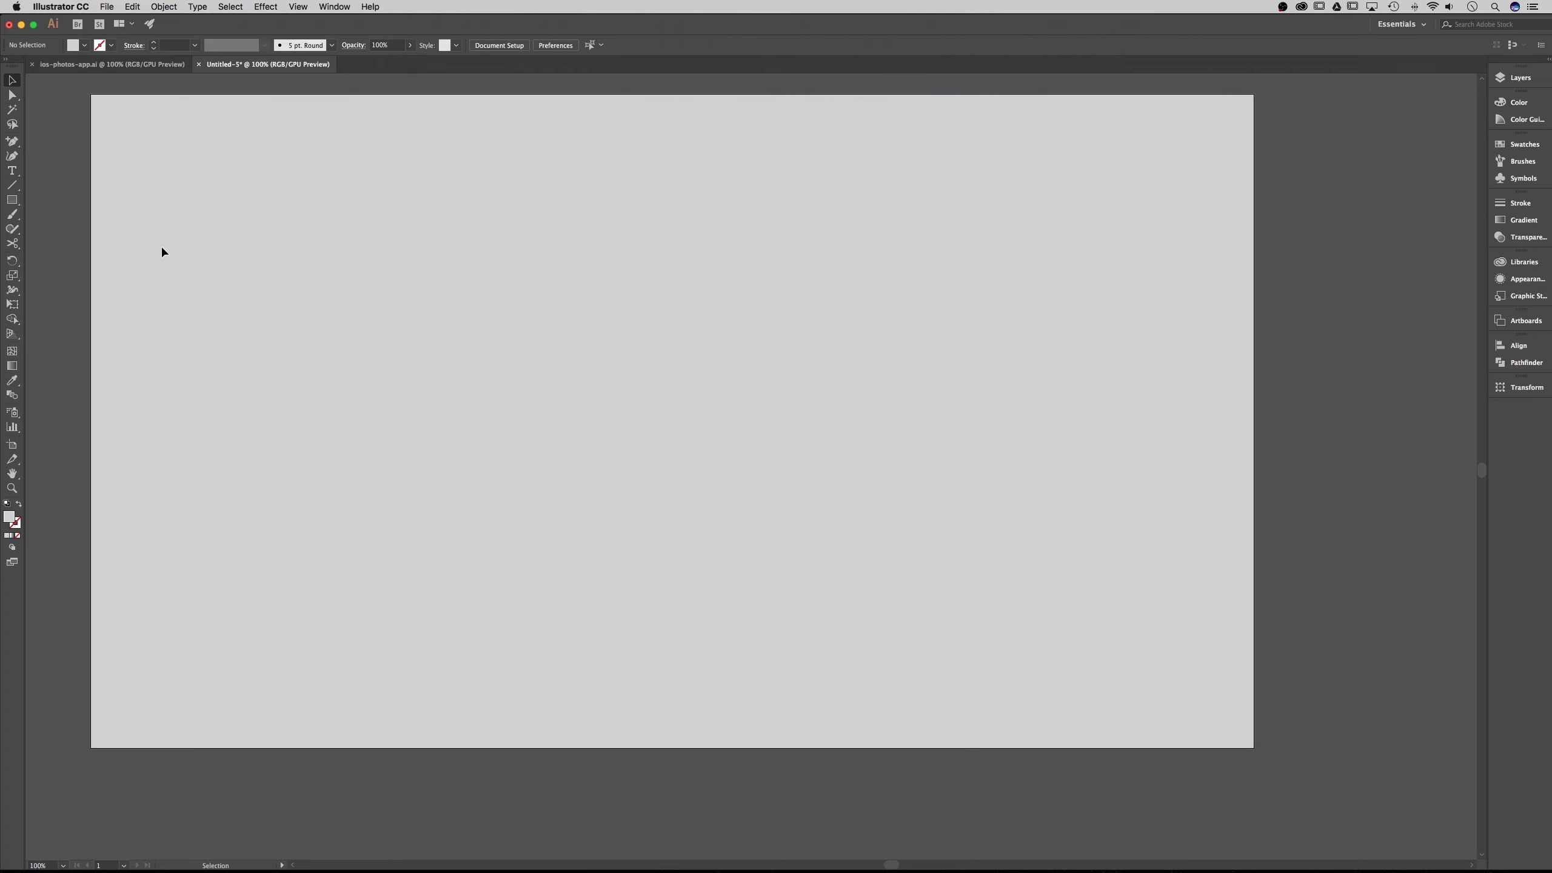
Draw a 570 × 570 px square by entering its exact size
{"action": "left_click", "coordinate": [12, 202]}
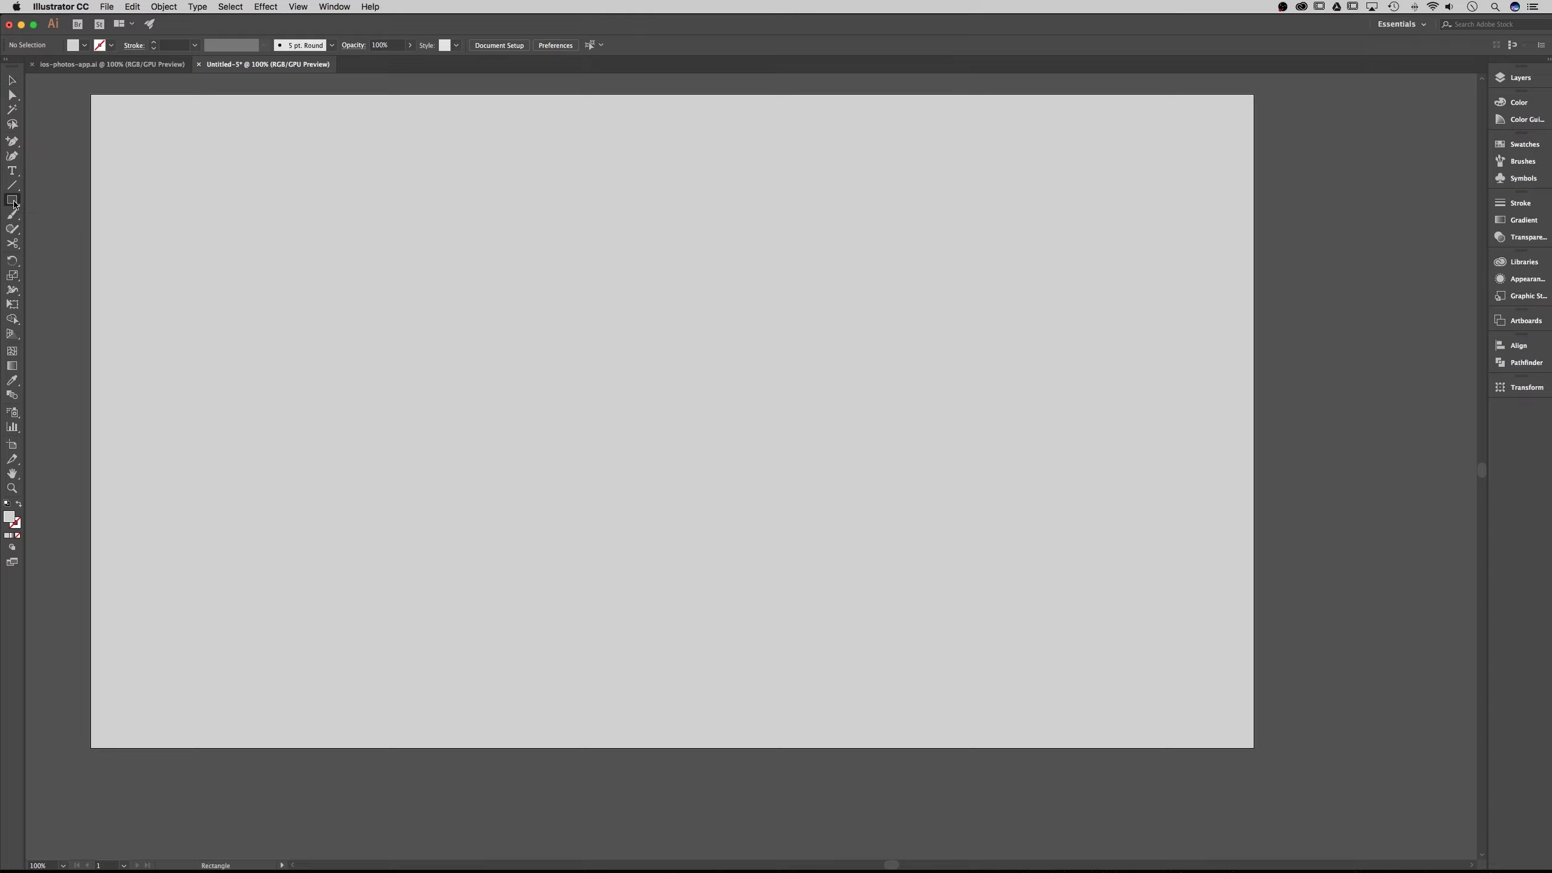
{"action": "left_click", "coordinate": [326, 240]}
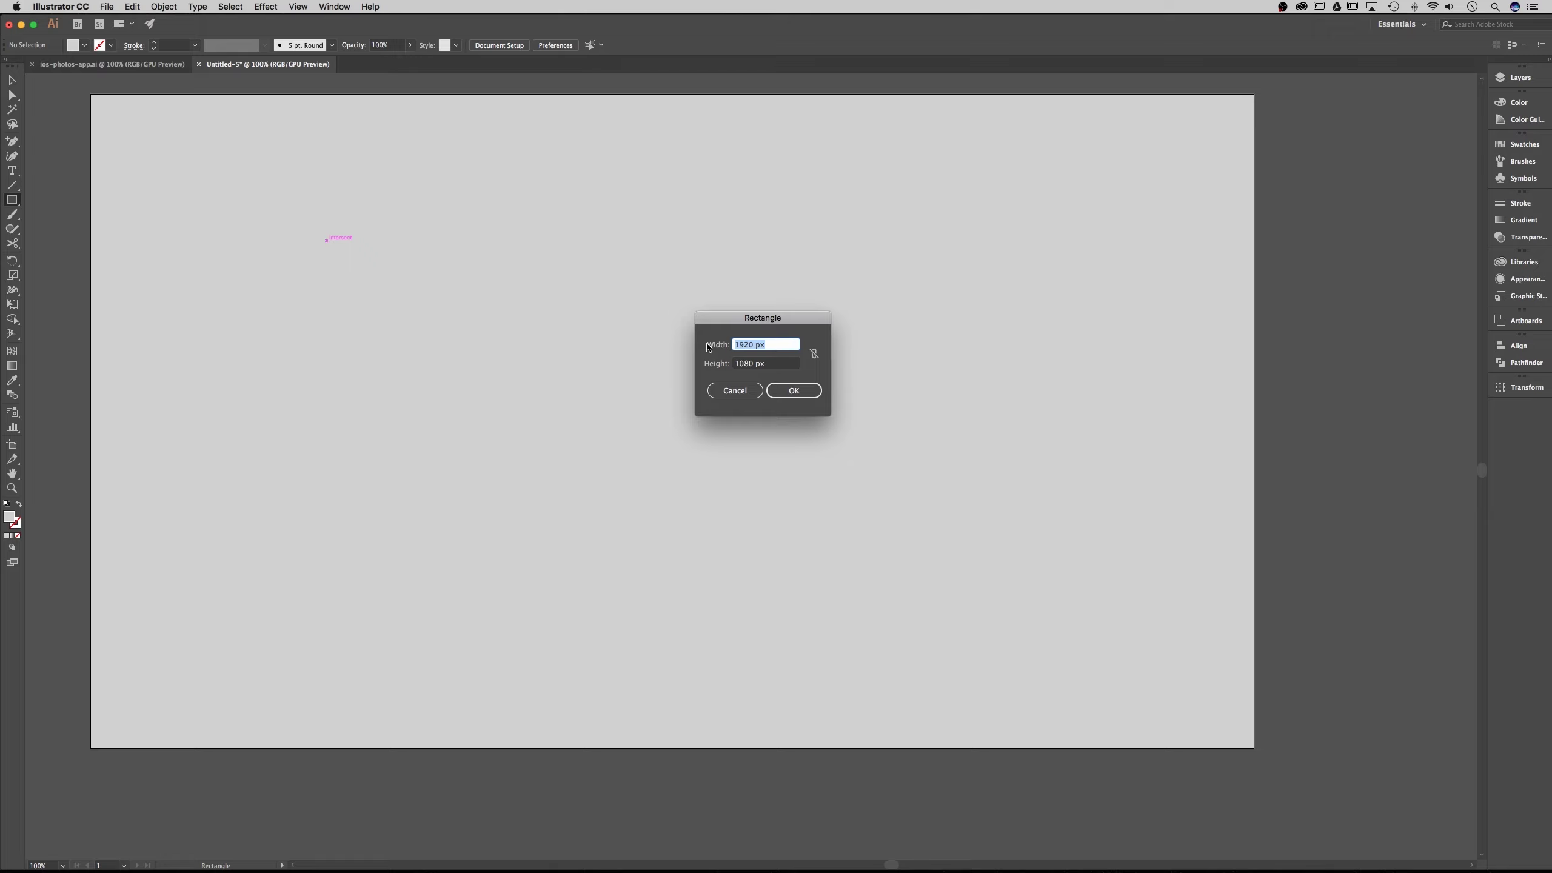
{"action": "type", "text": "570"}
{"action": "key", "text": "Tab"}
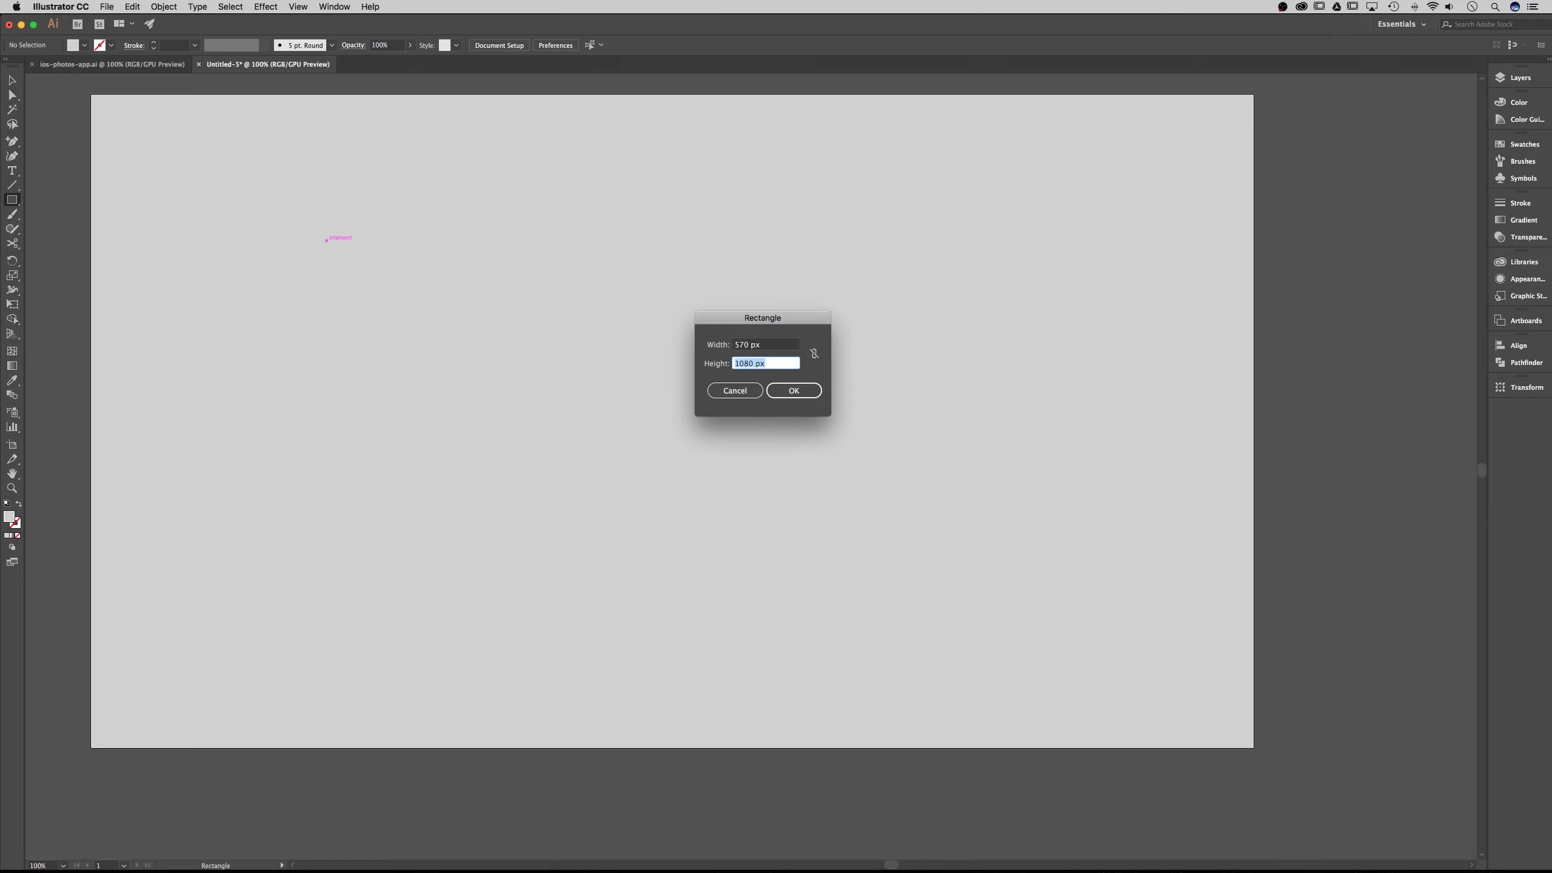
{"action": "type", "text": "570"}
{"action": "left_click", "coordinate": [790, 398]}
{"action": "left_click", "coordinate": [793, 394]}
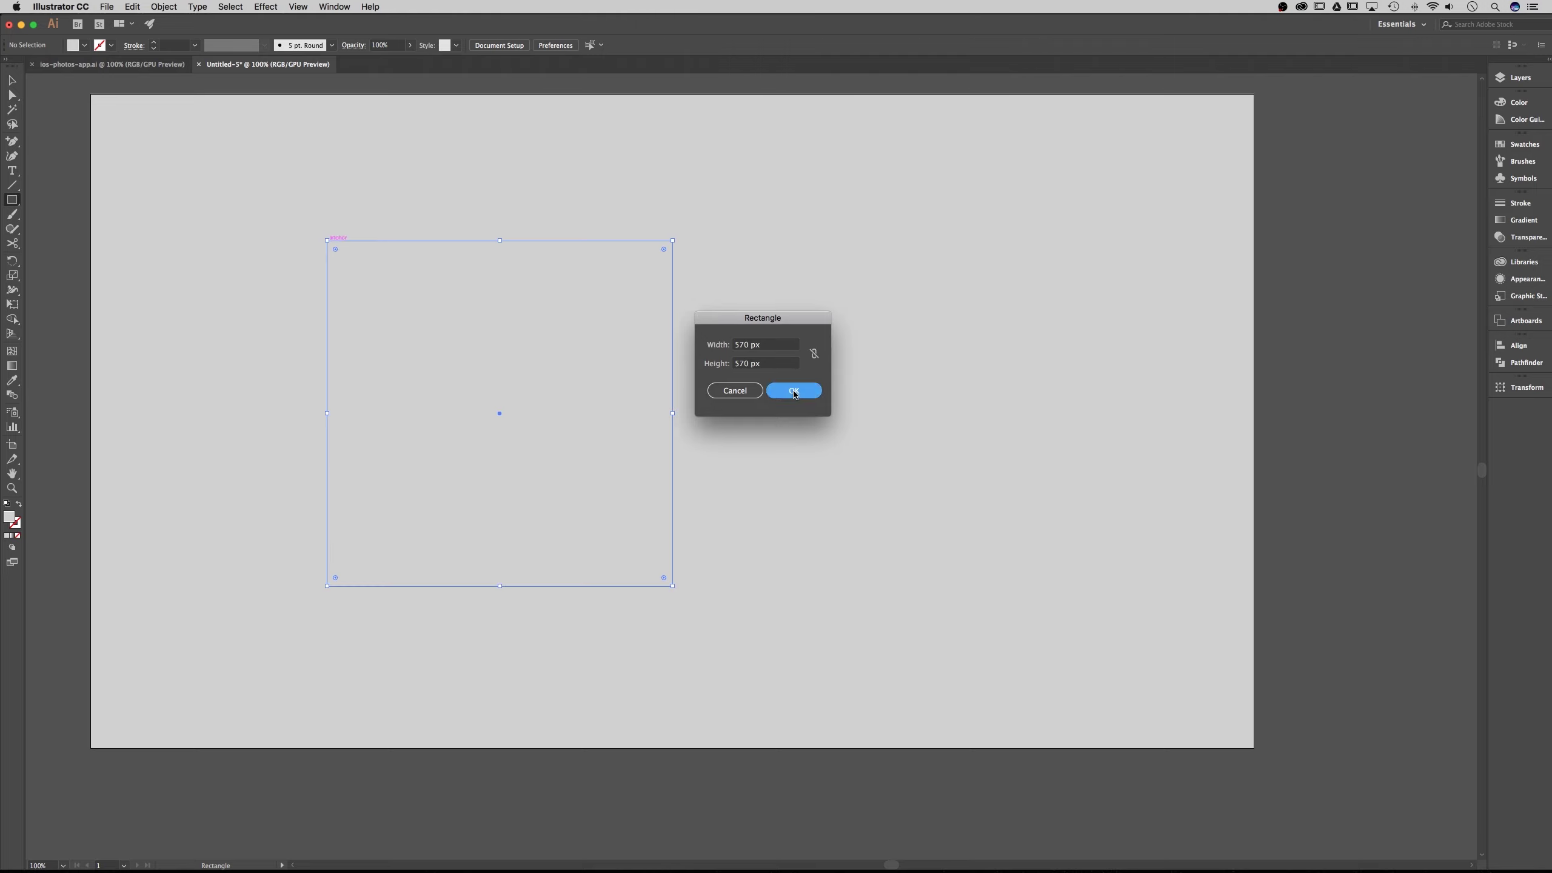
Fill the square with white and move it up and to the left
{"action": "left_click", "coordinate": [85, 46]}
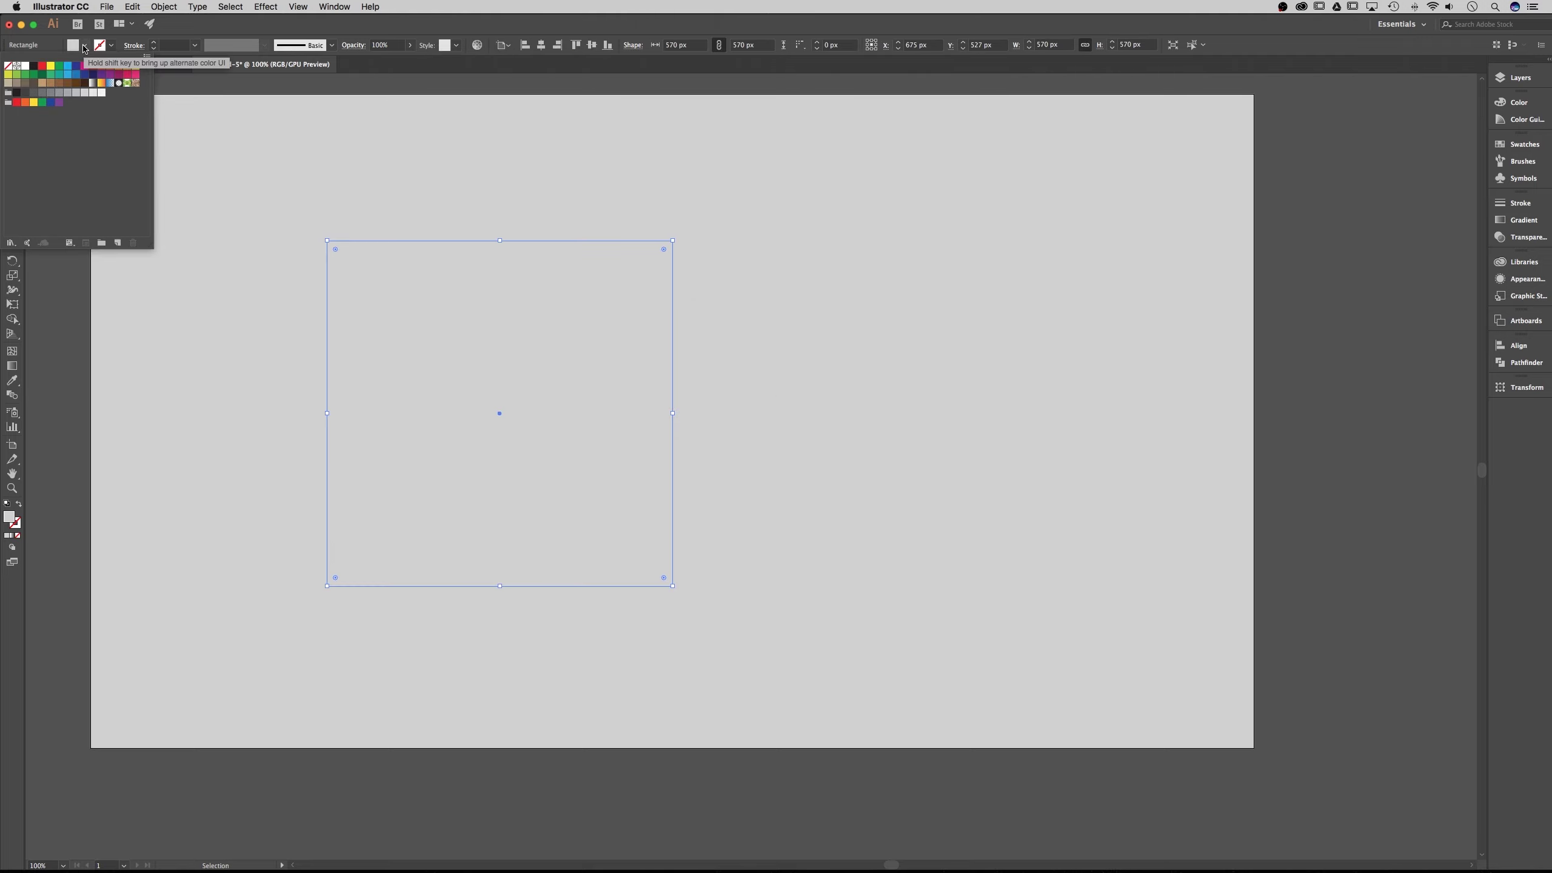
{"action": "left_click", "coordinate": [25, 66]}
{"action": "left_click", "coordinate": [763, 187]}
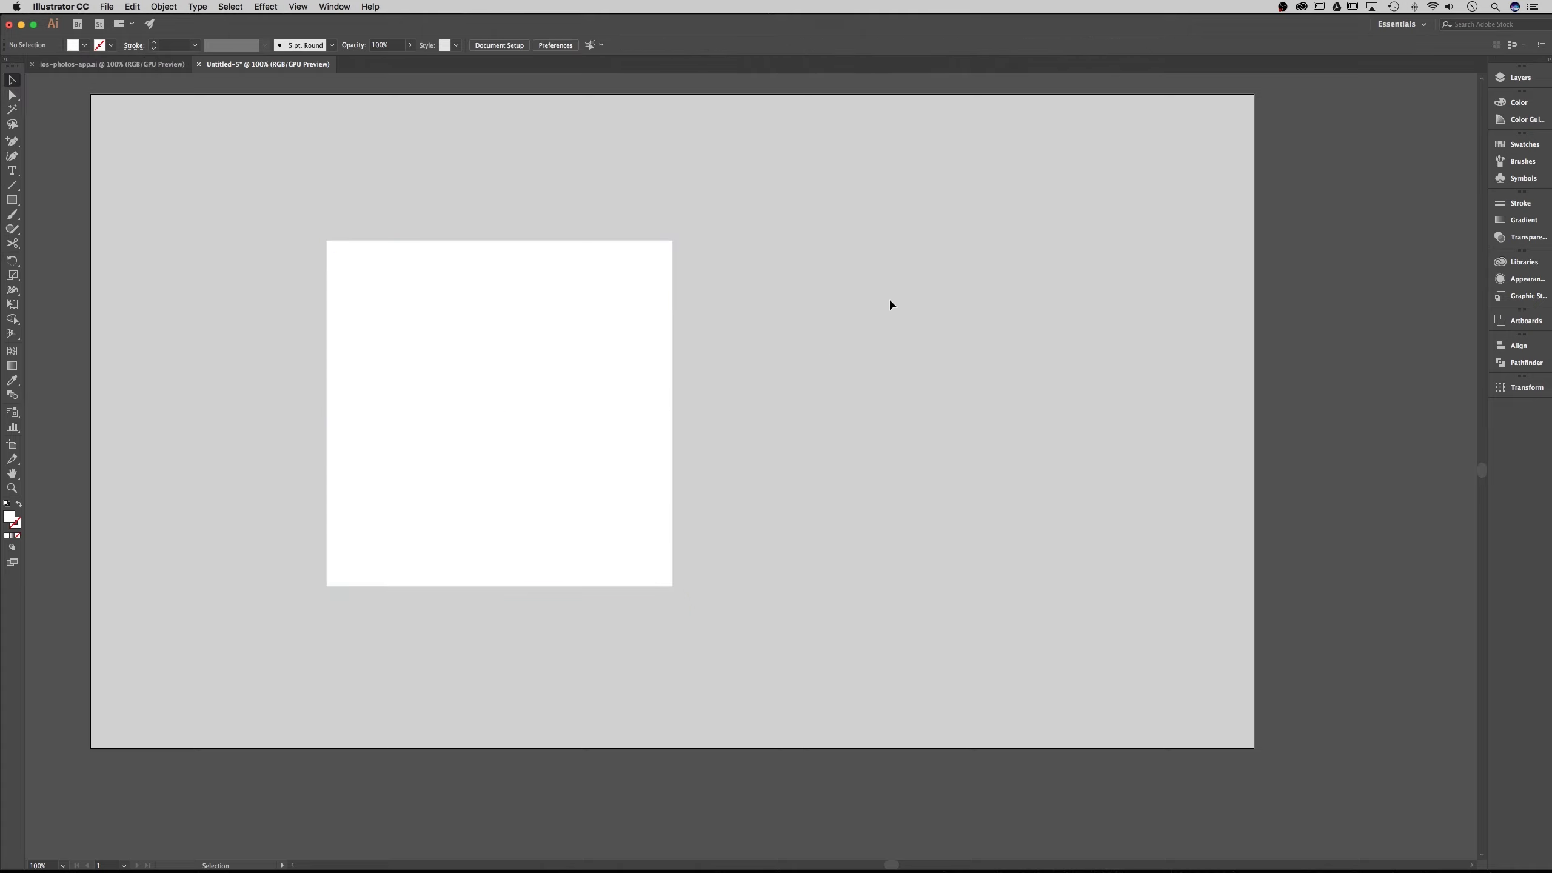
{"action": "left_click", "coordinate": [570, 322]}
{"action": "left_click_drag", "start_coordinate": [568, 329], "coordinate": [607, 305]}
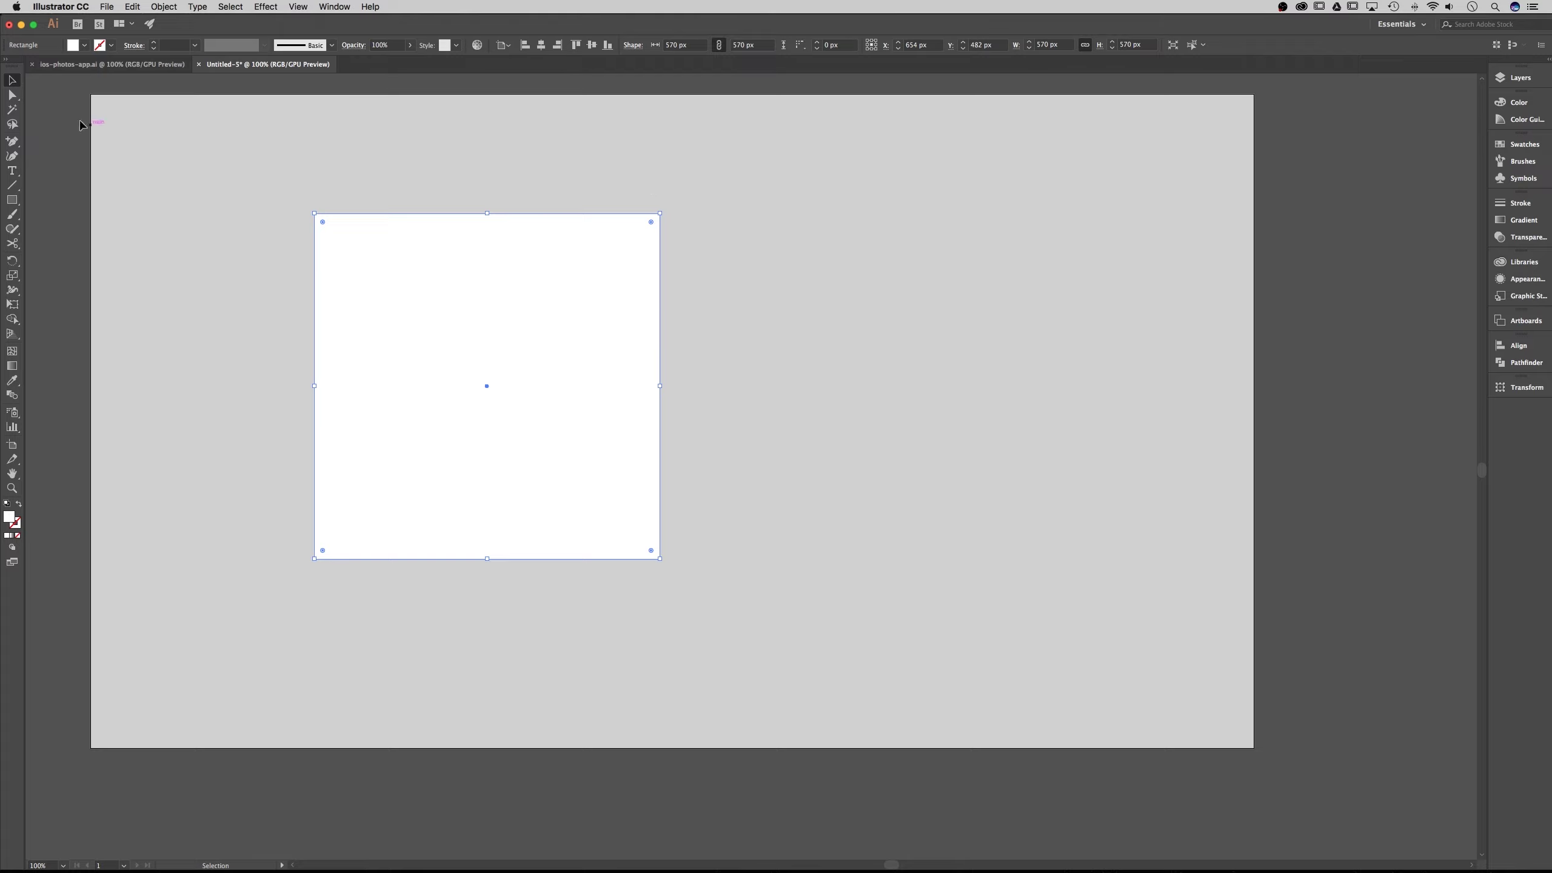
{"action": "left_click", "coordinate": [12, 95]}
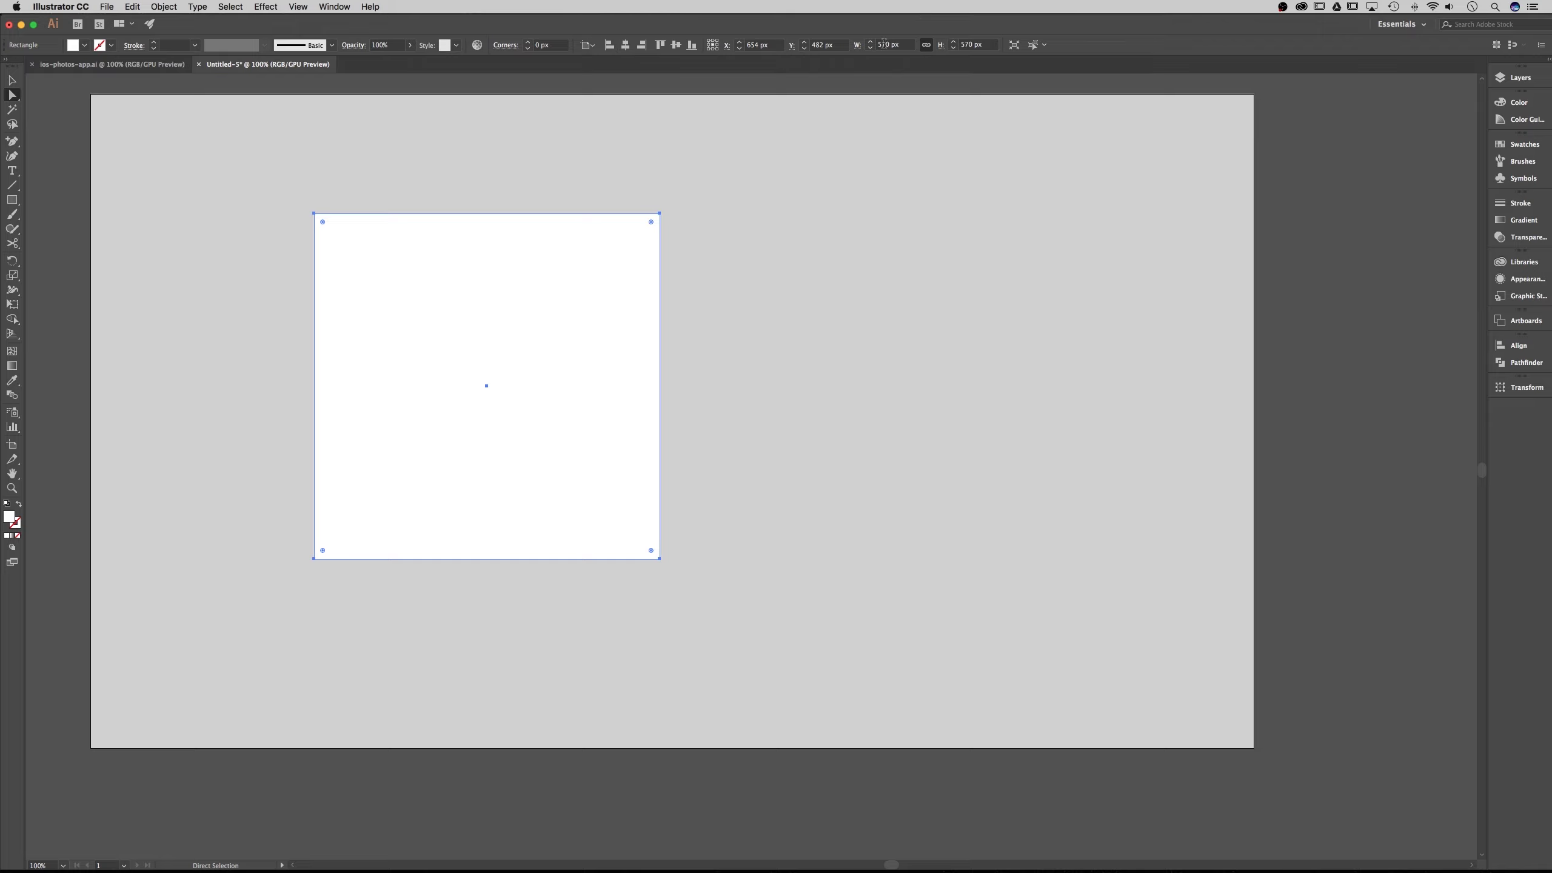
{"action": "left_click", "coordinate": [524, 49]}
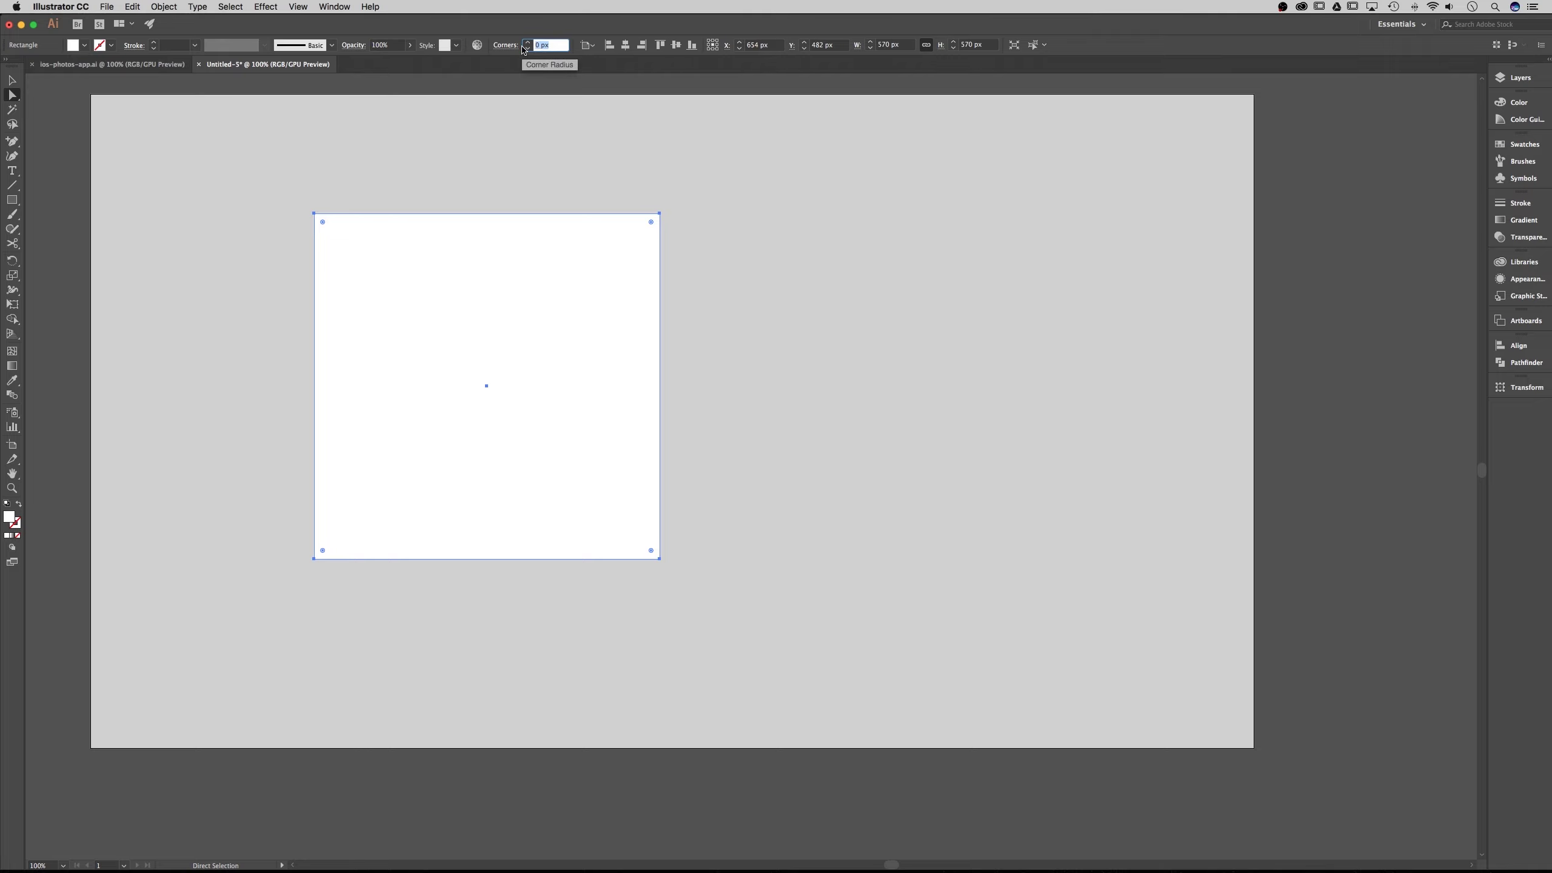
{"action": "type", "text": "100"}
{"action": "key", "text": "Return"}
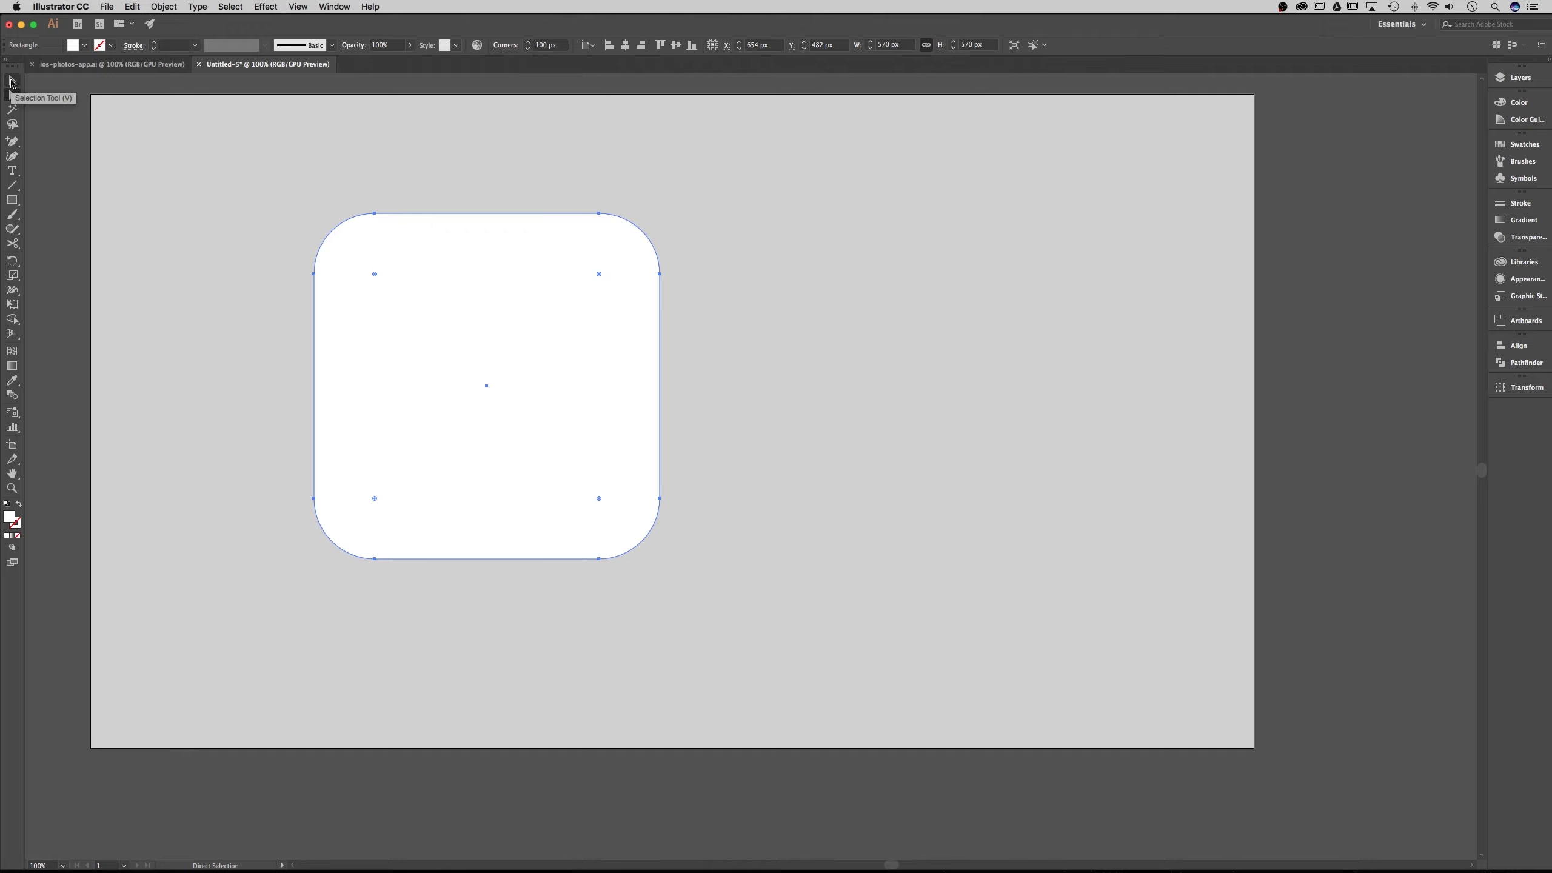
{"action": "key", "text": "super+z"}
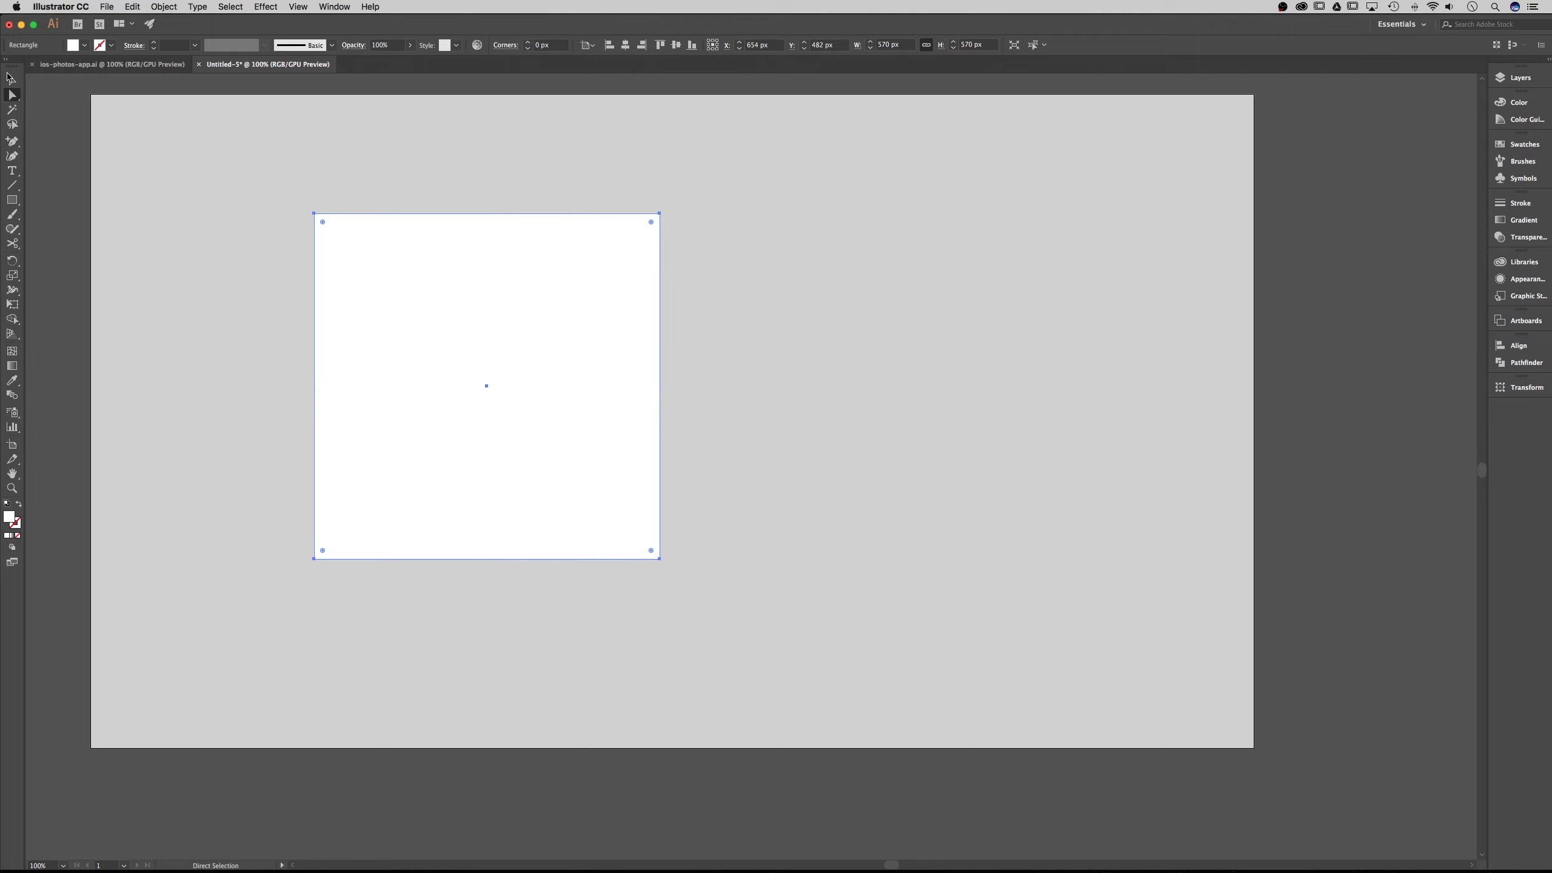
{"action": "left_click", "coordinate": [11, 82]}
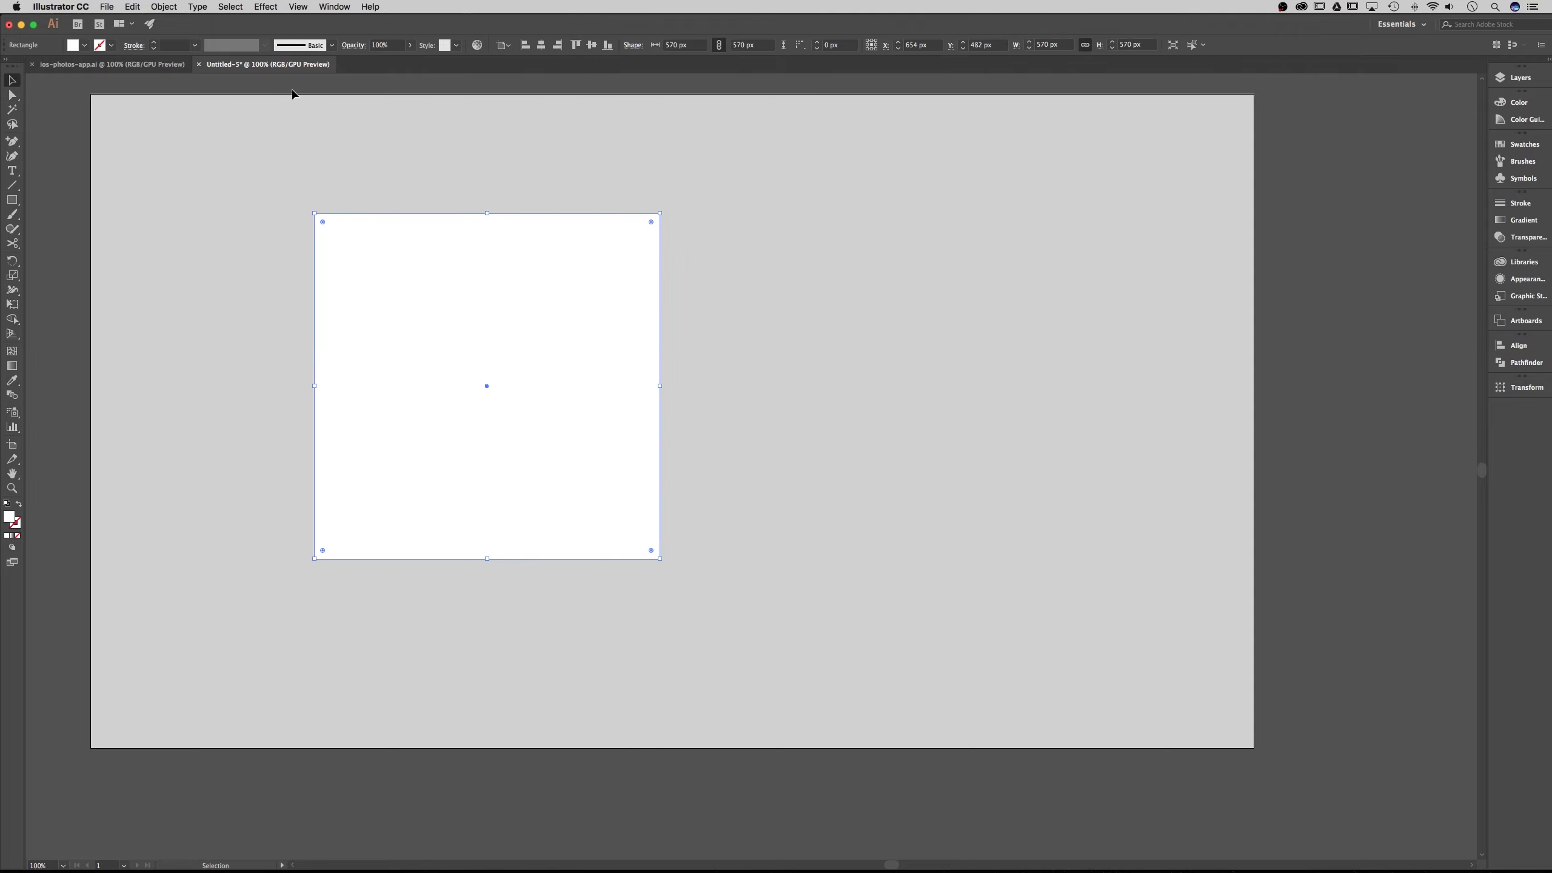
{"action": "left_click", "coordinate": [276, 8]}
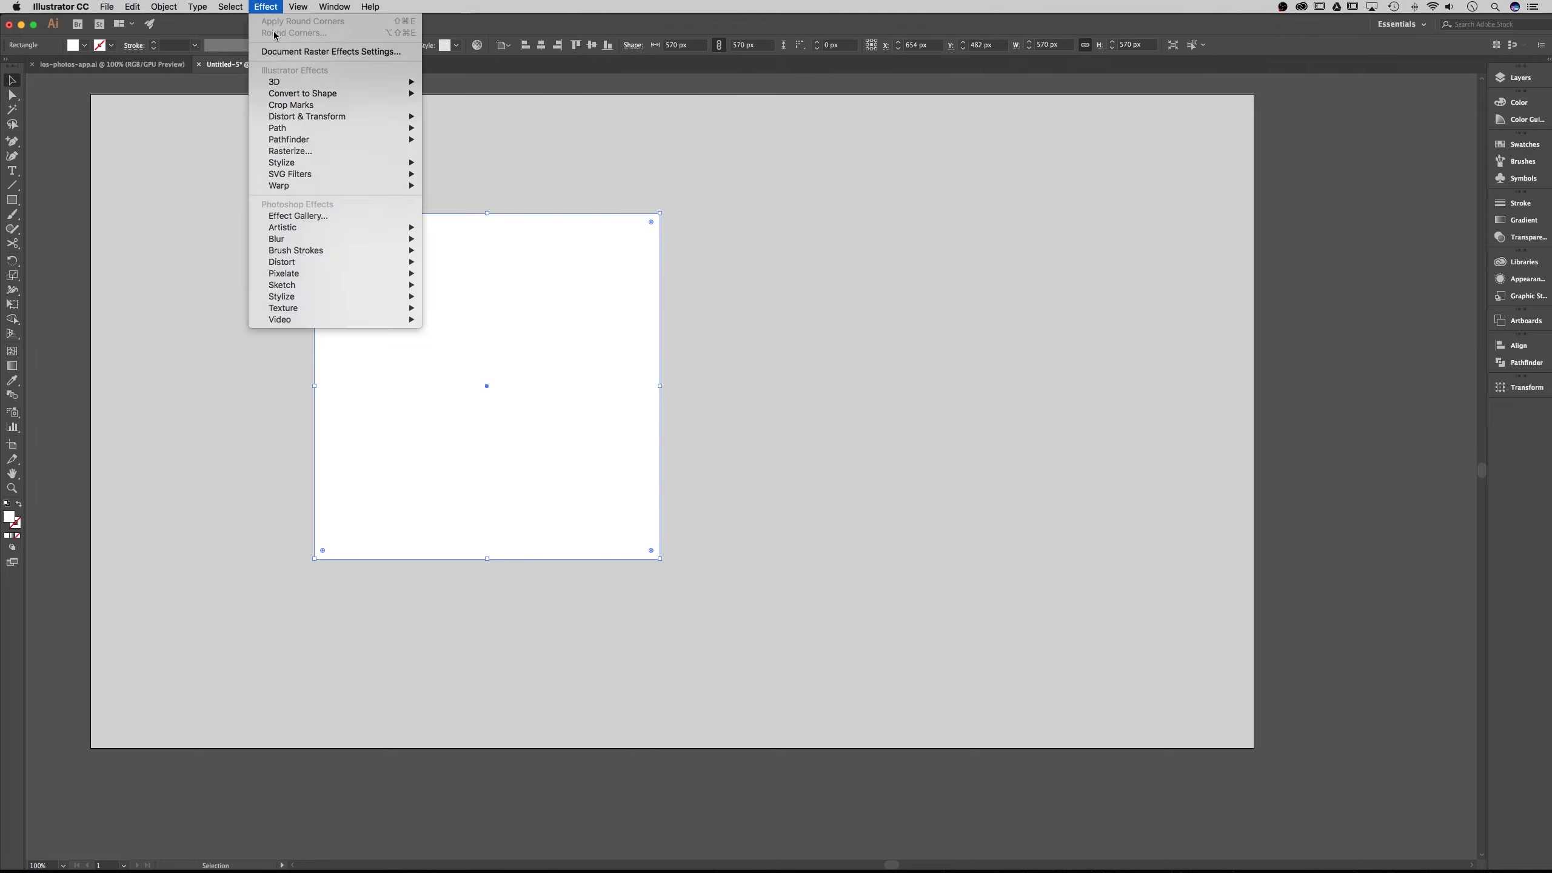
{"action": "mouse_move", "coordinate": [342, 162]}
{"action": "left_click", "coordinate": [463, 210]}
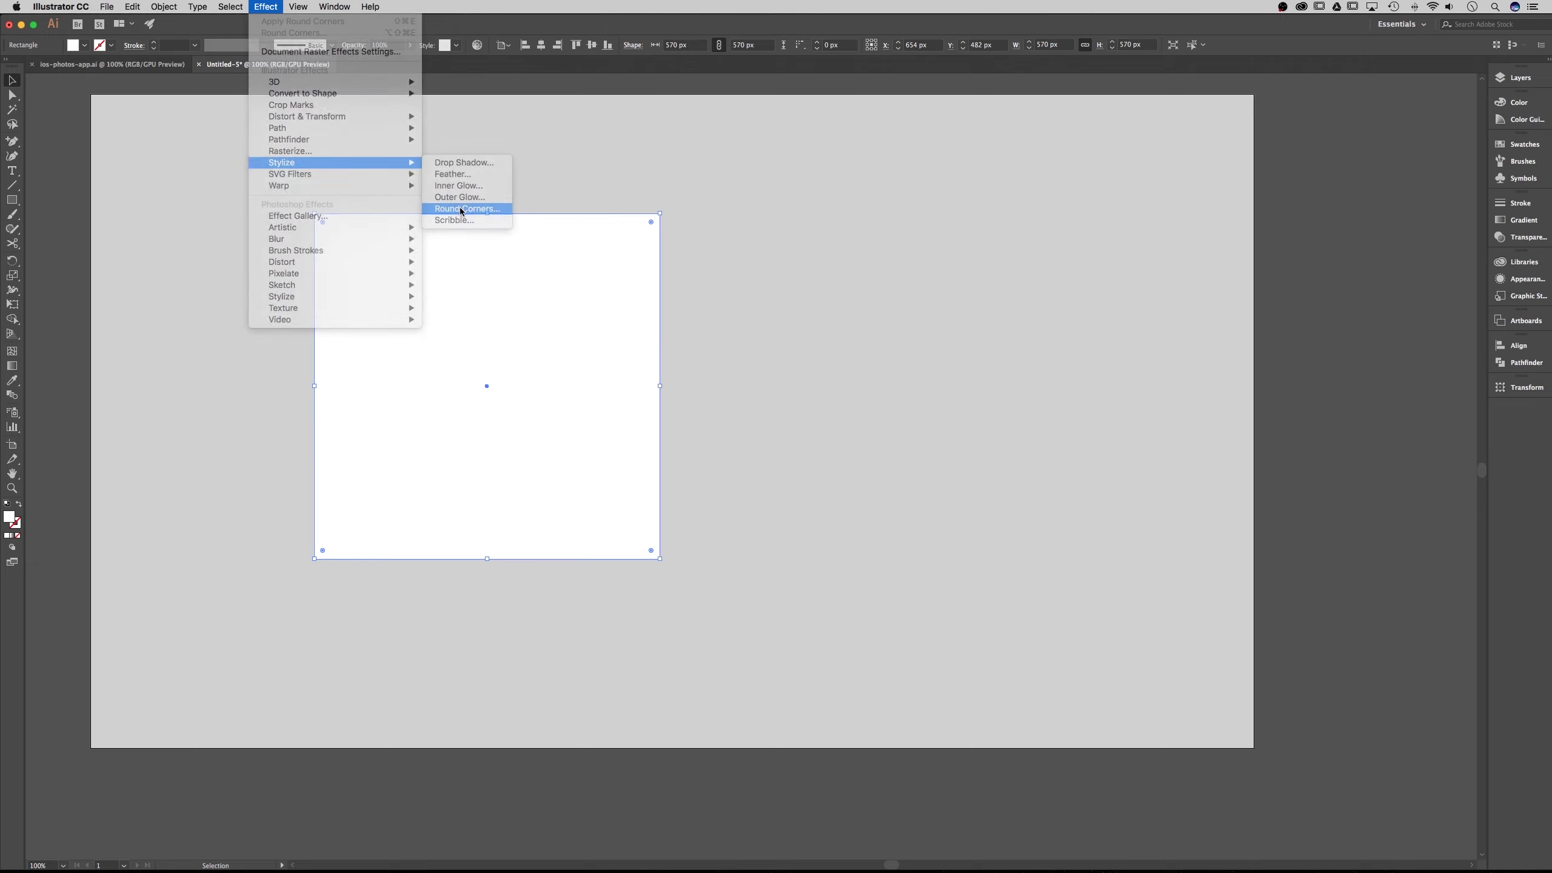
{"action": "left_click_drag", "start_coordinate": [1132, 163], "coordinate": [983, 197]}
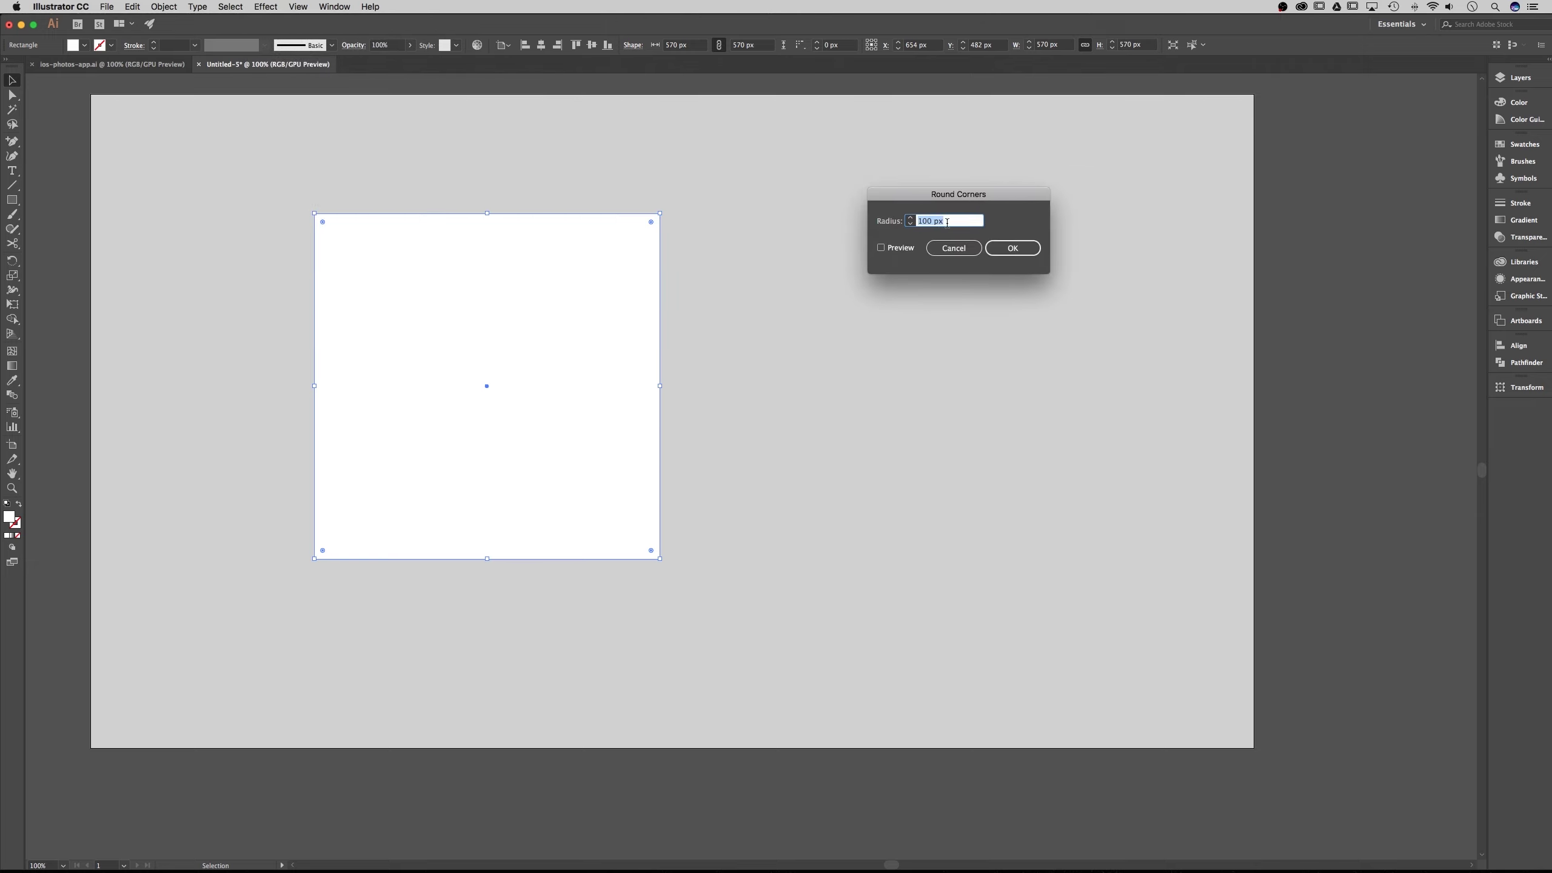
{"action": "left_click", "coordinate": [880, 247]}
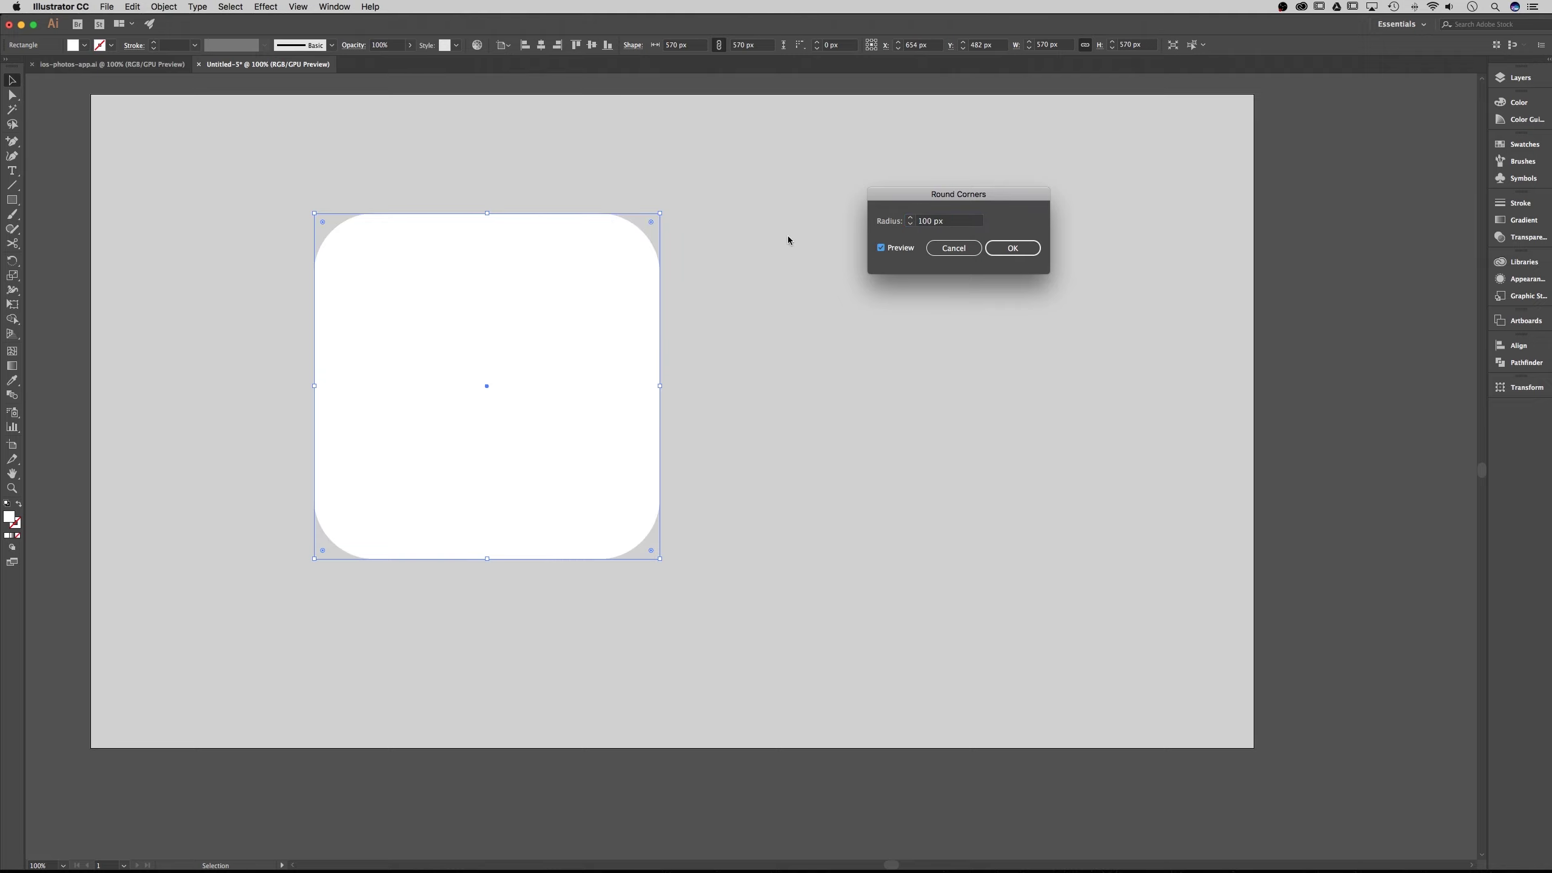
{"action": "left_click", "coordinate": [1011, 249]}
{"action": "left_click", "coordinate": [808, 269]}
{"action": "key", "text": "ctrl+z"}
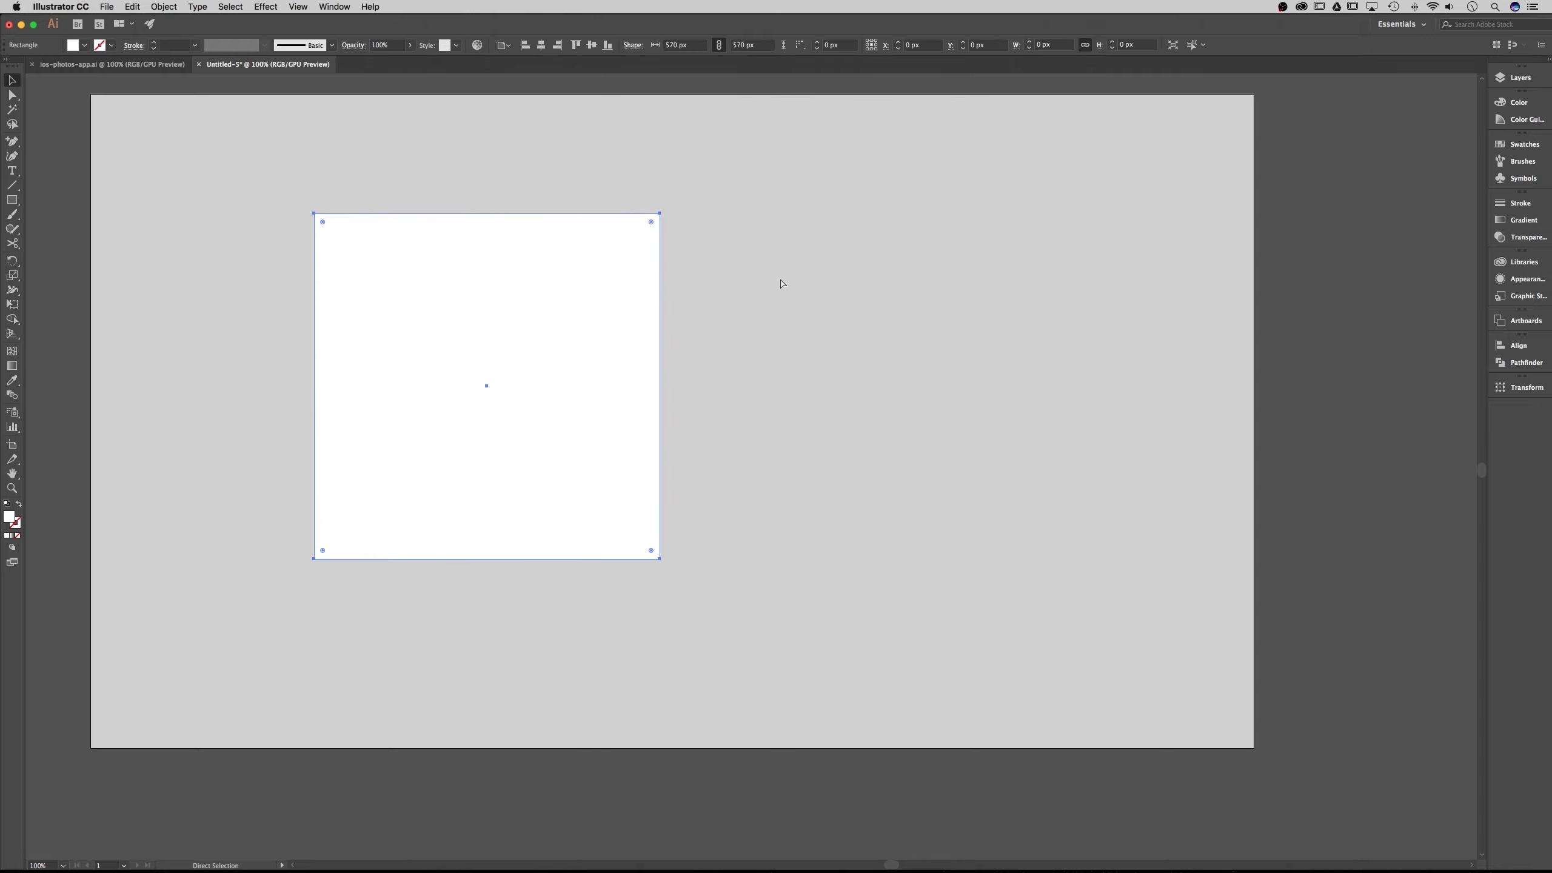
{"action": "left_click_drag", "start_coordinate": [550, 275], "coordinate": [576, 279]}
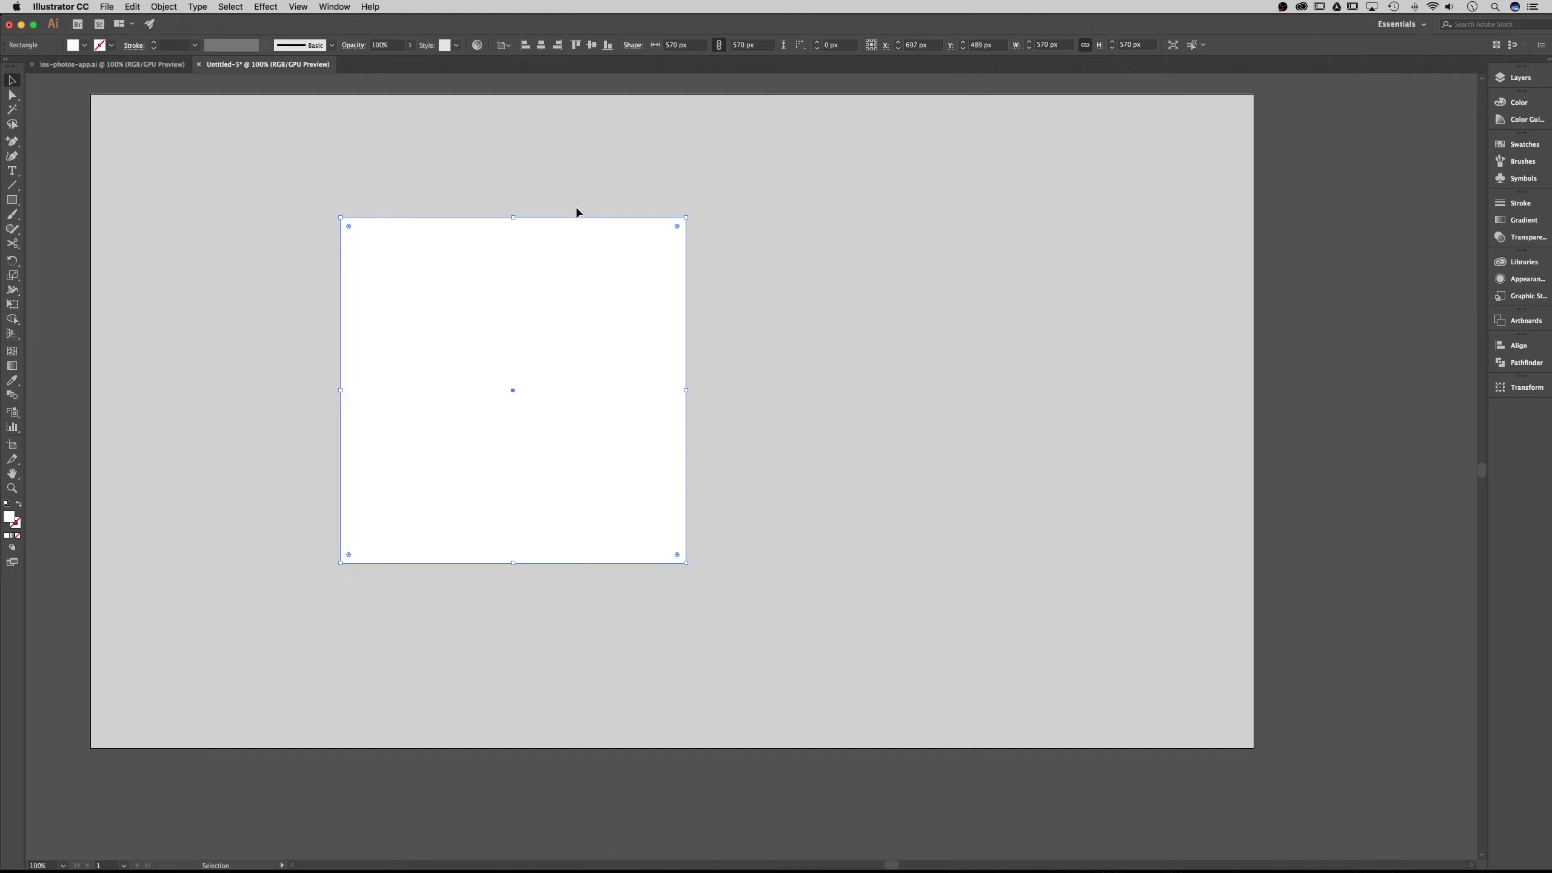
Give the square 100 px rounded corners and move it left and up
{"action": "key", "text": "a"}
{"action": "left_click", "coordinate": [547, 45]}
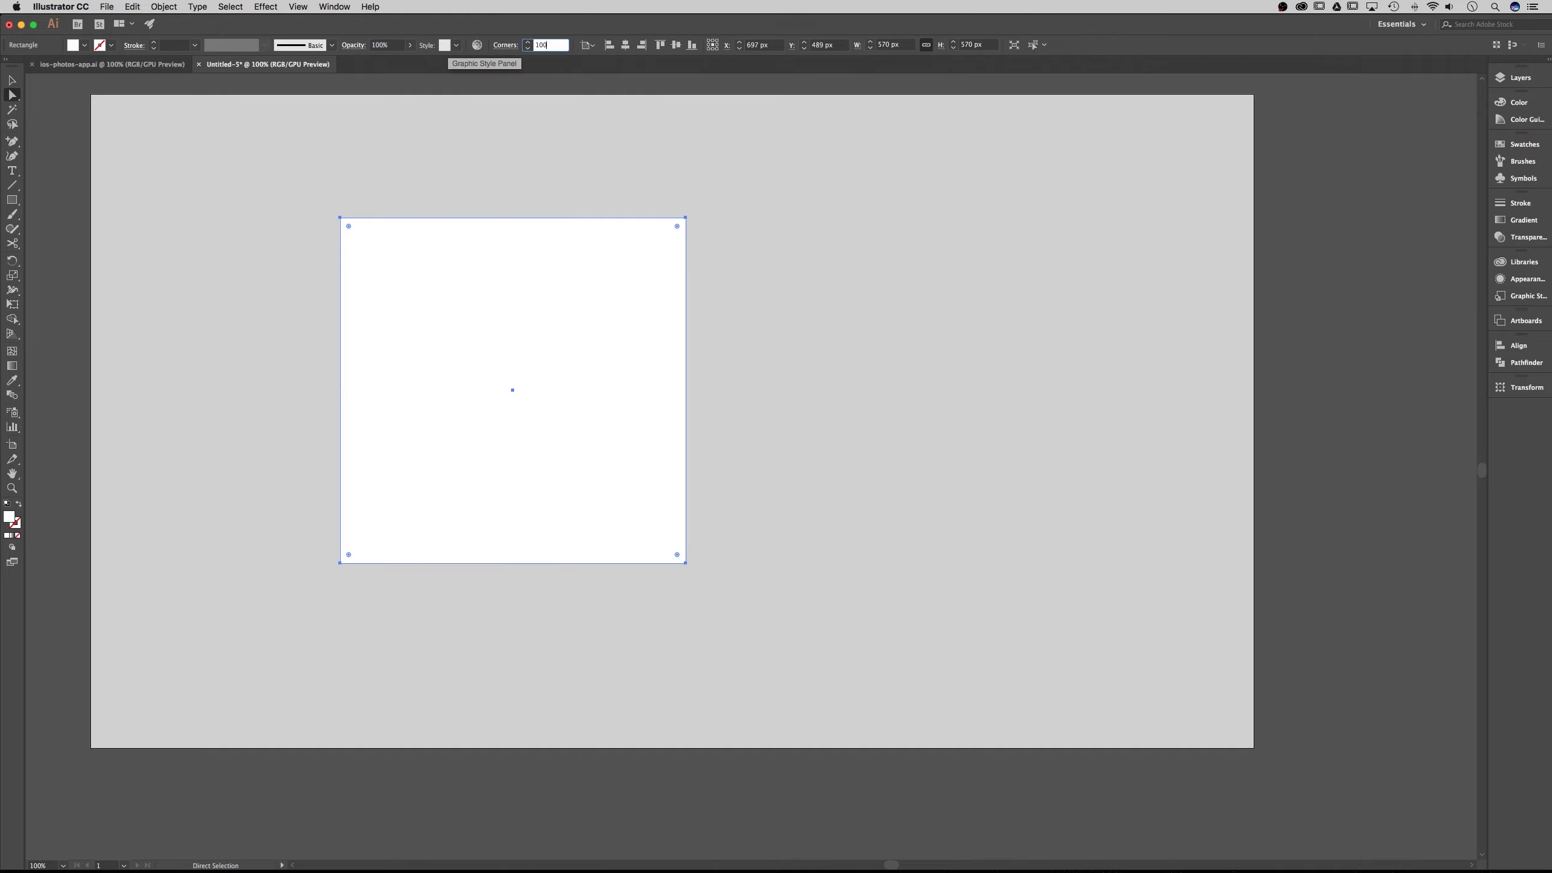
{"action": "key", "text": "Return"}
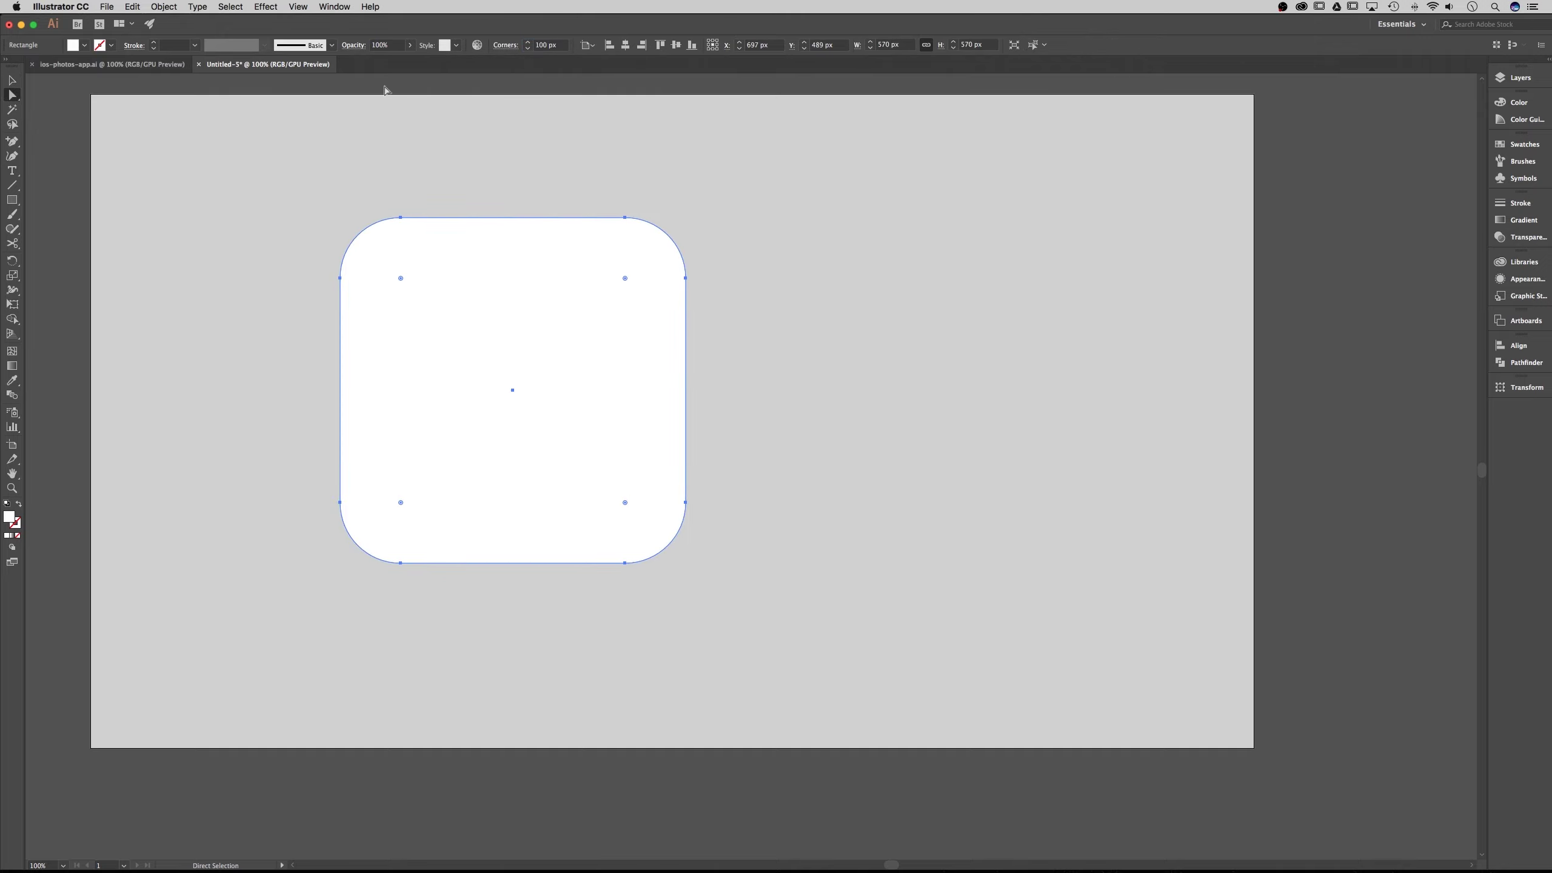
{"action": "key", "text": "v"}
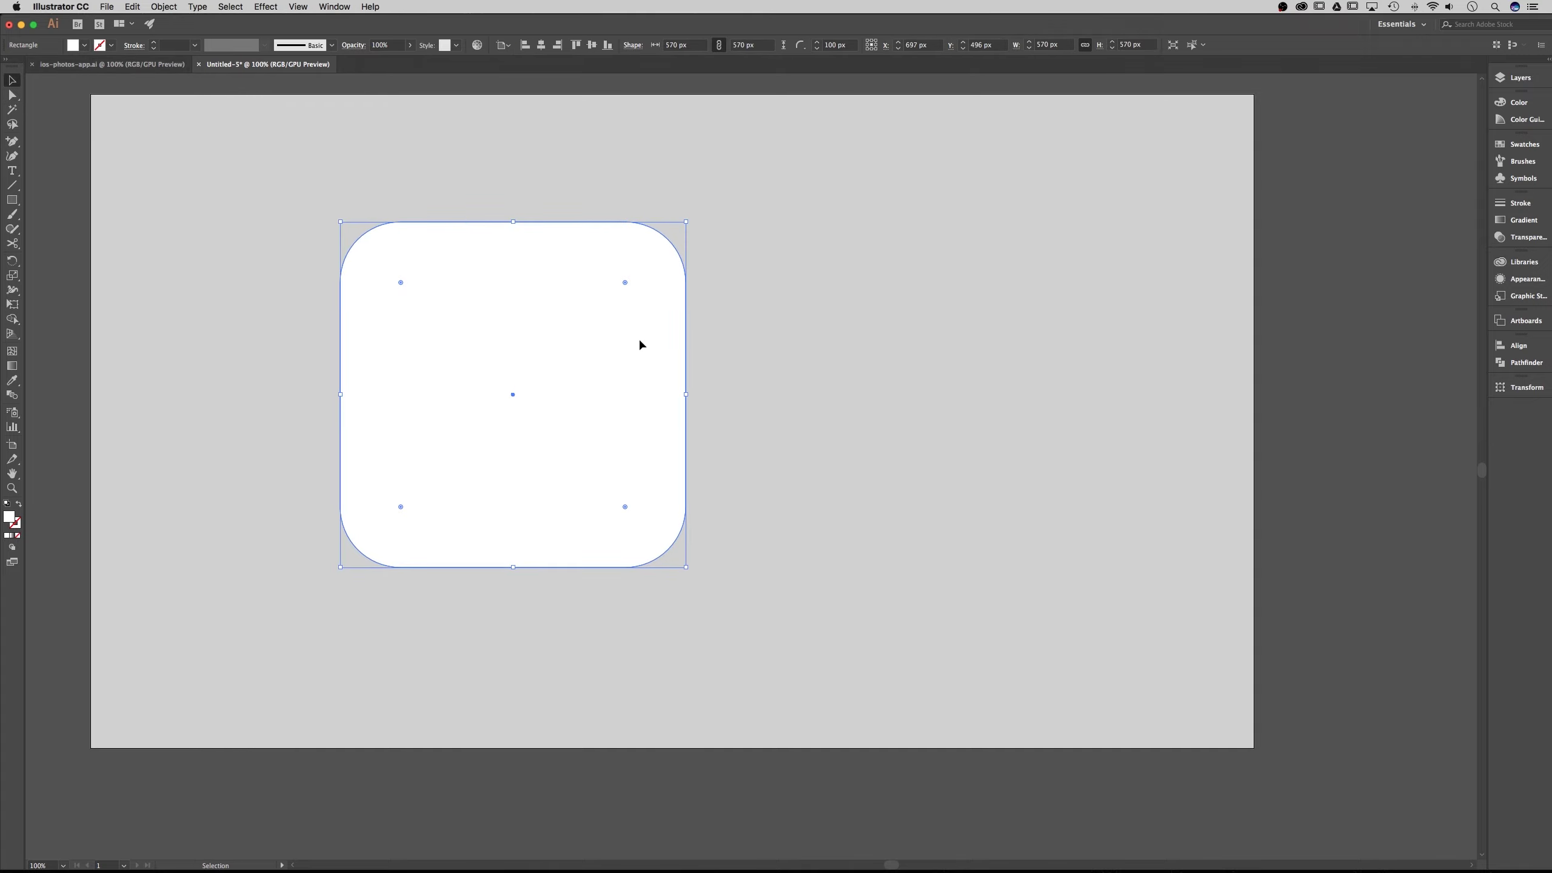
{"action": "left_click_drag", "start_coordinate": [635, 343], "coordinate": [509, 332]}
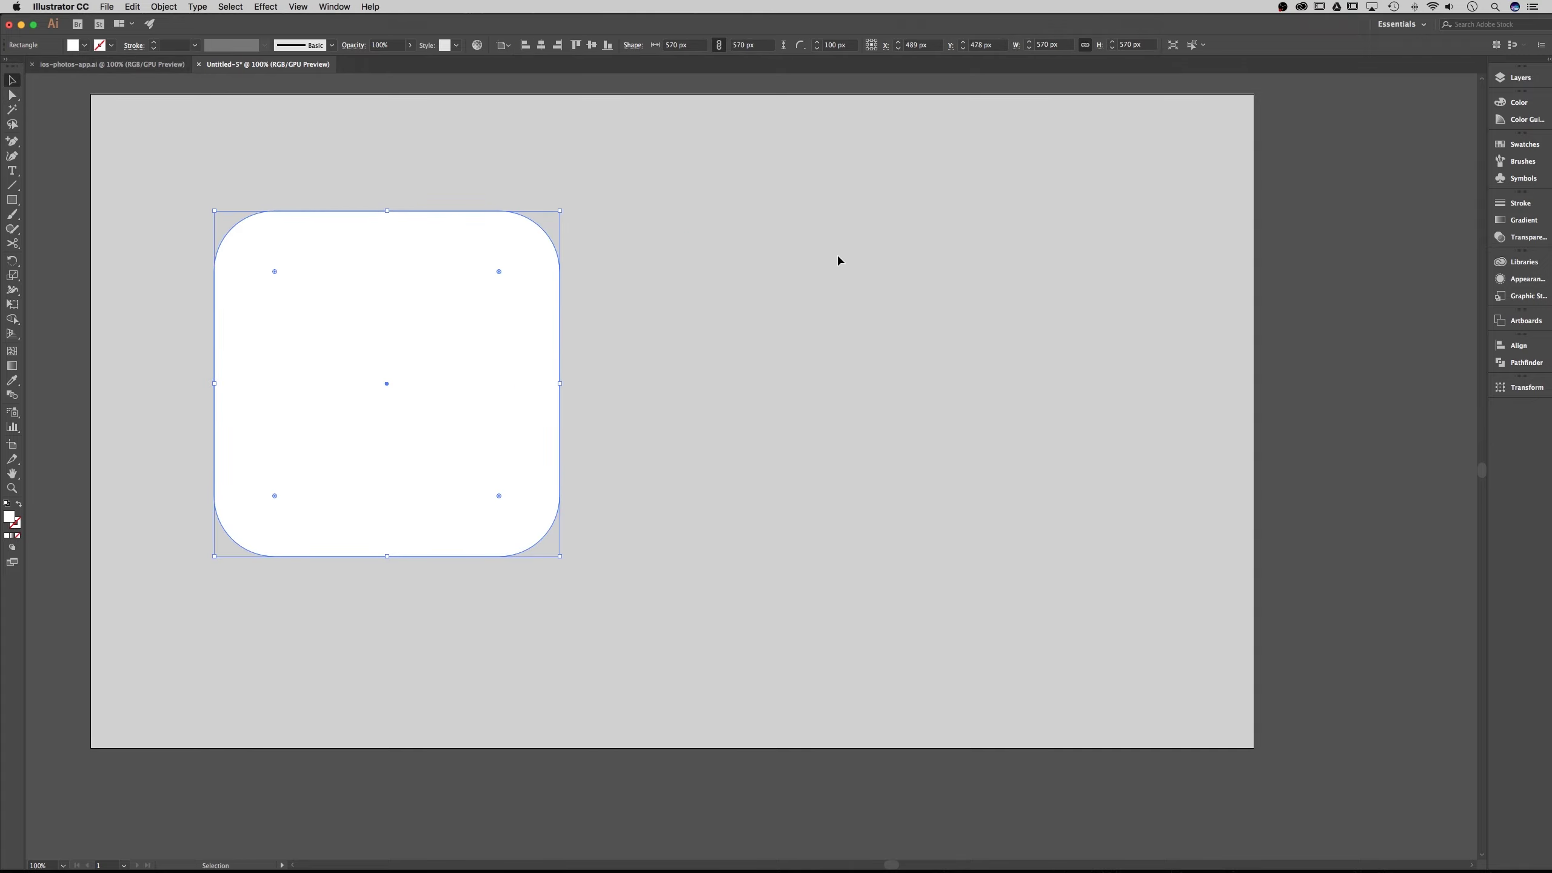
Draw a 200 × 300 px rectangle to the right of the rounded square
{"action": "left_click", "coordinate": [870, 226]}
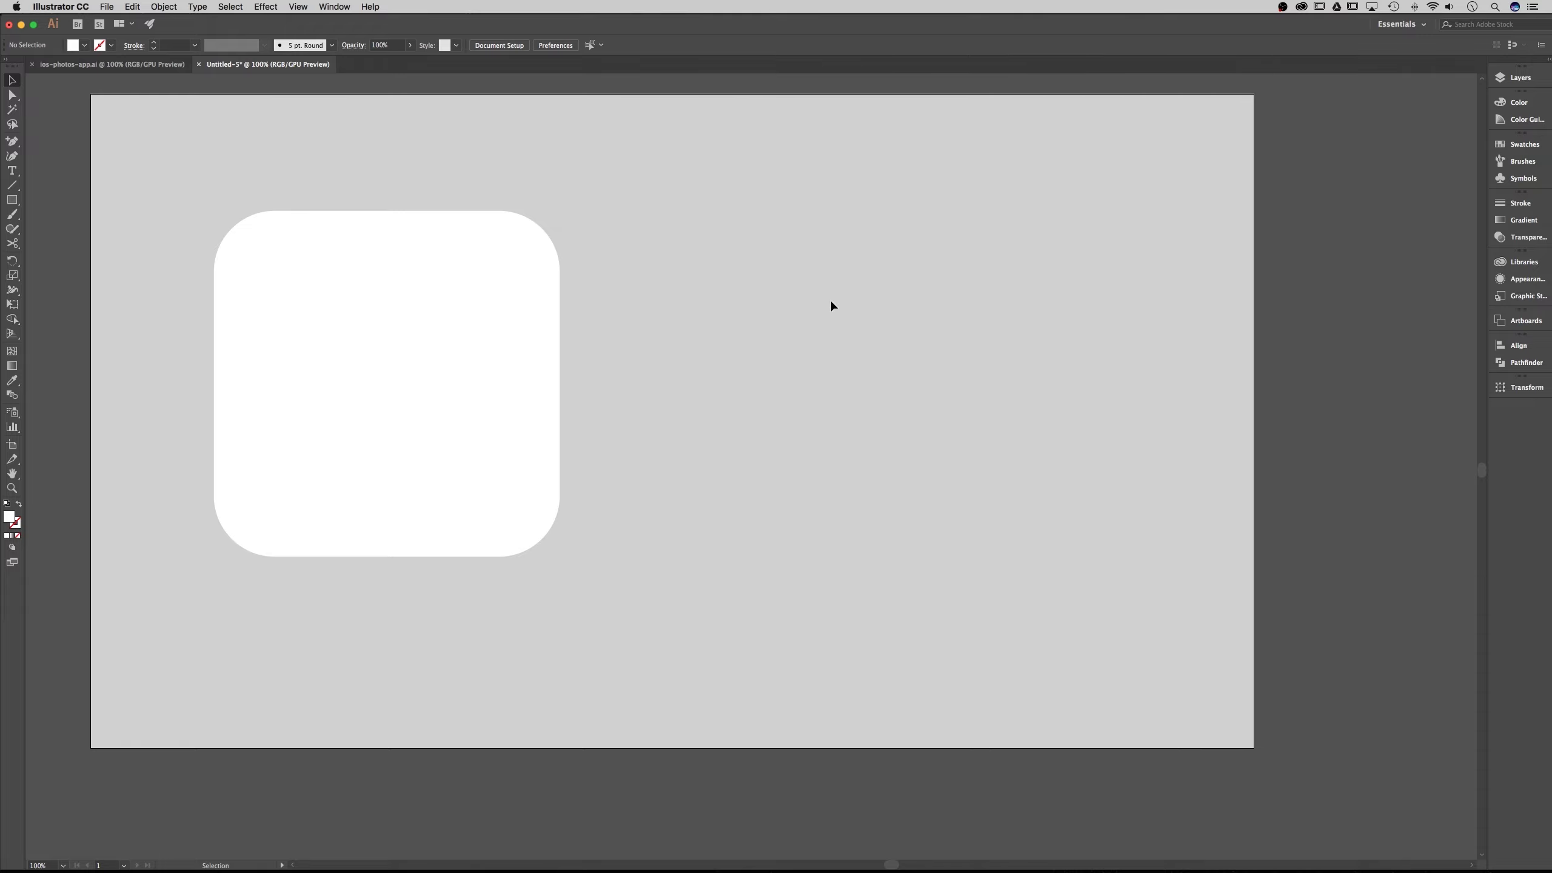
{"action": "left_click", "coordinate": [12, 201]}
{"action": "left_click", "coordinate": [871, 212]}
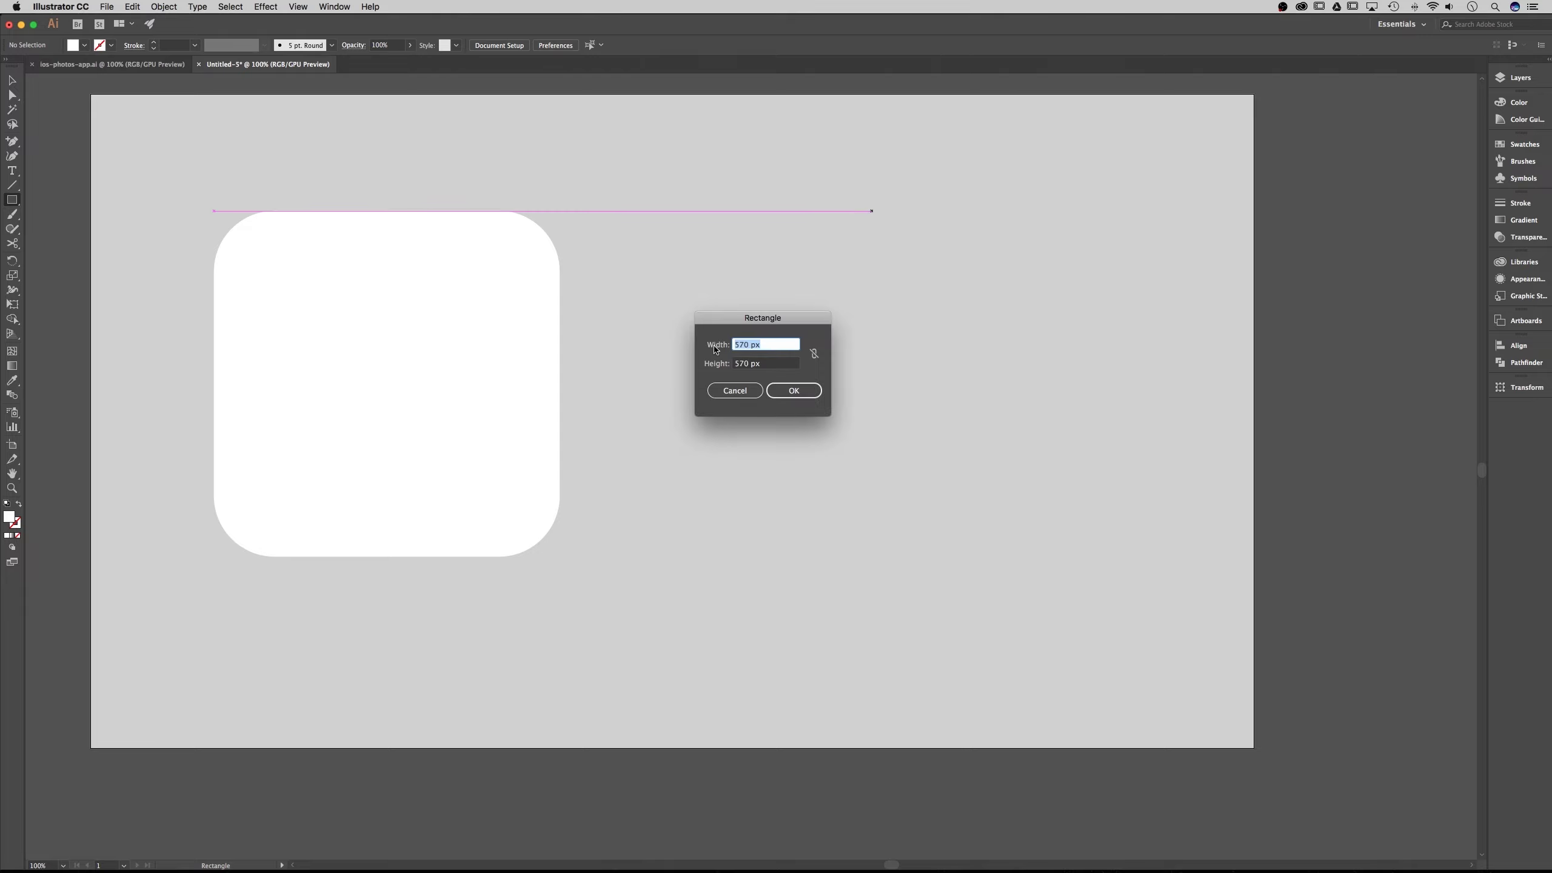
{"action": "type", "text": "200"}
{"action": "key", "text": "Tab"}
{"action": "type", "text": "30"}
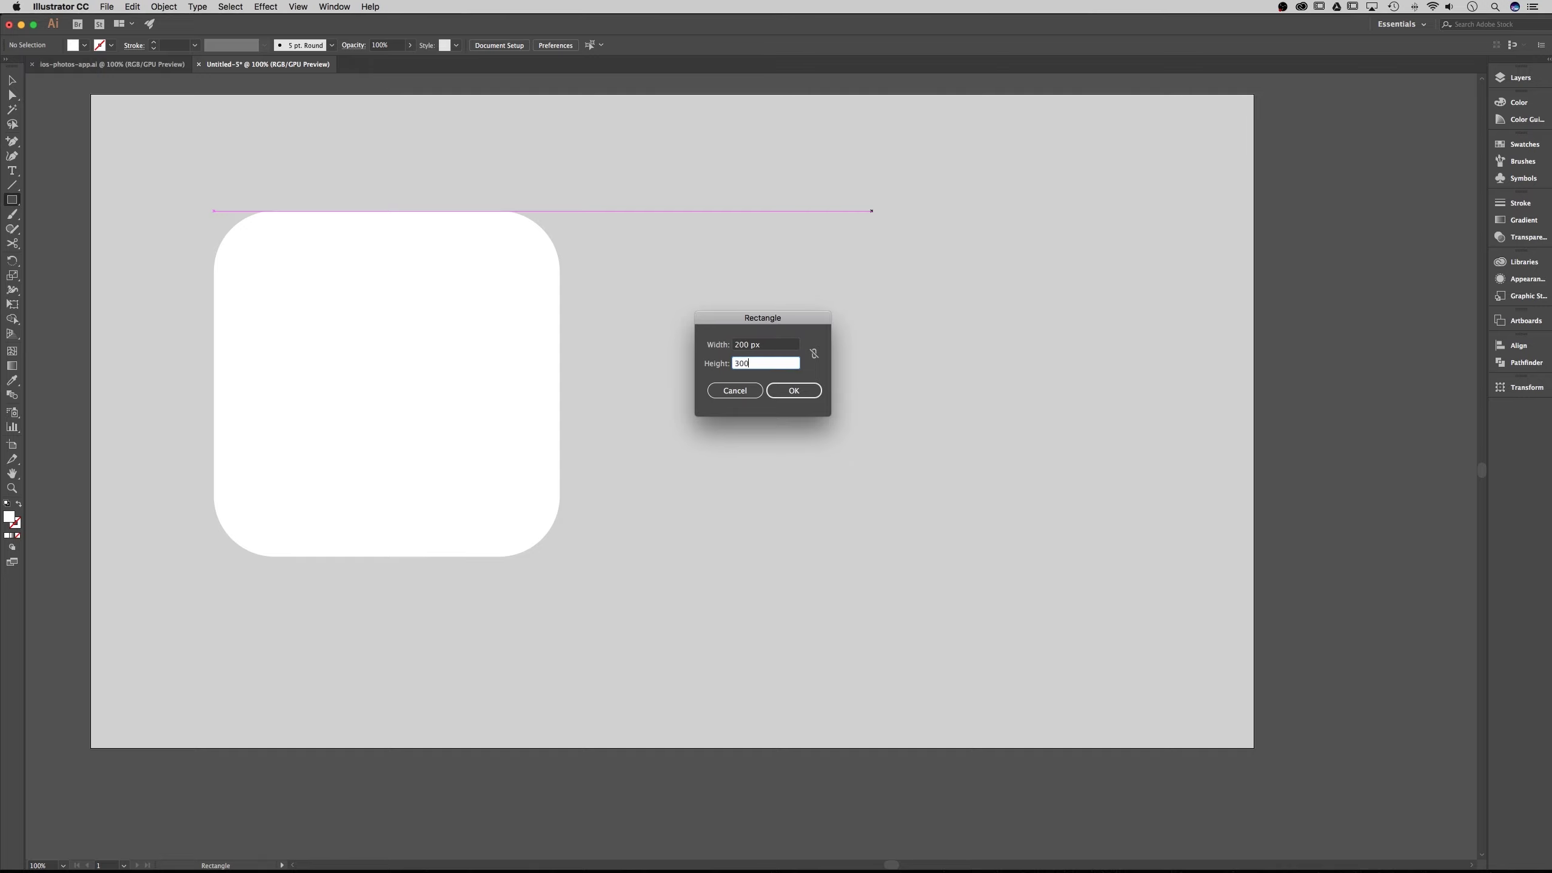
{"action": "left_click", "coordinate": [810, 392]}
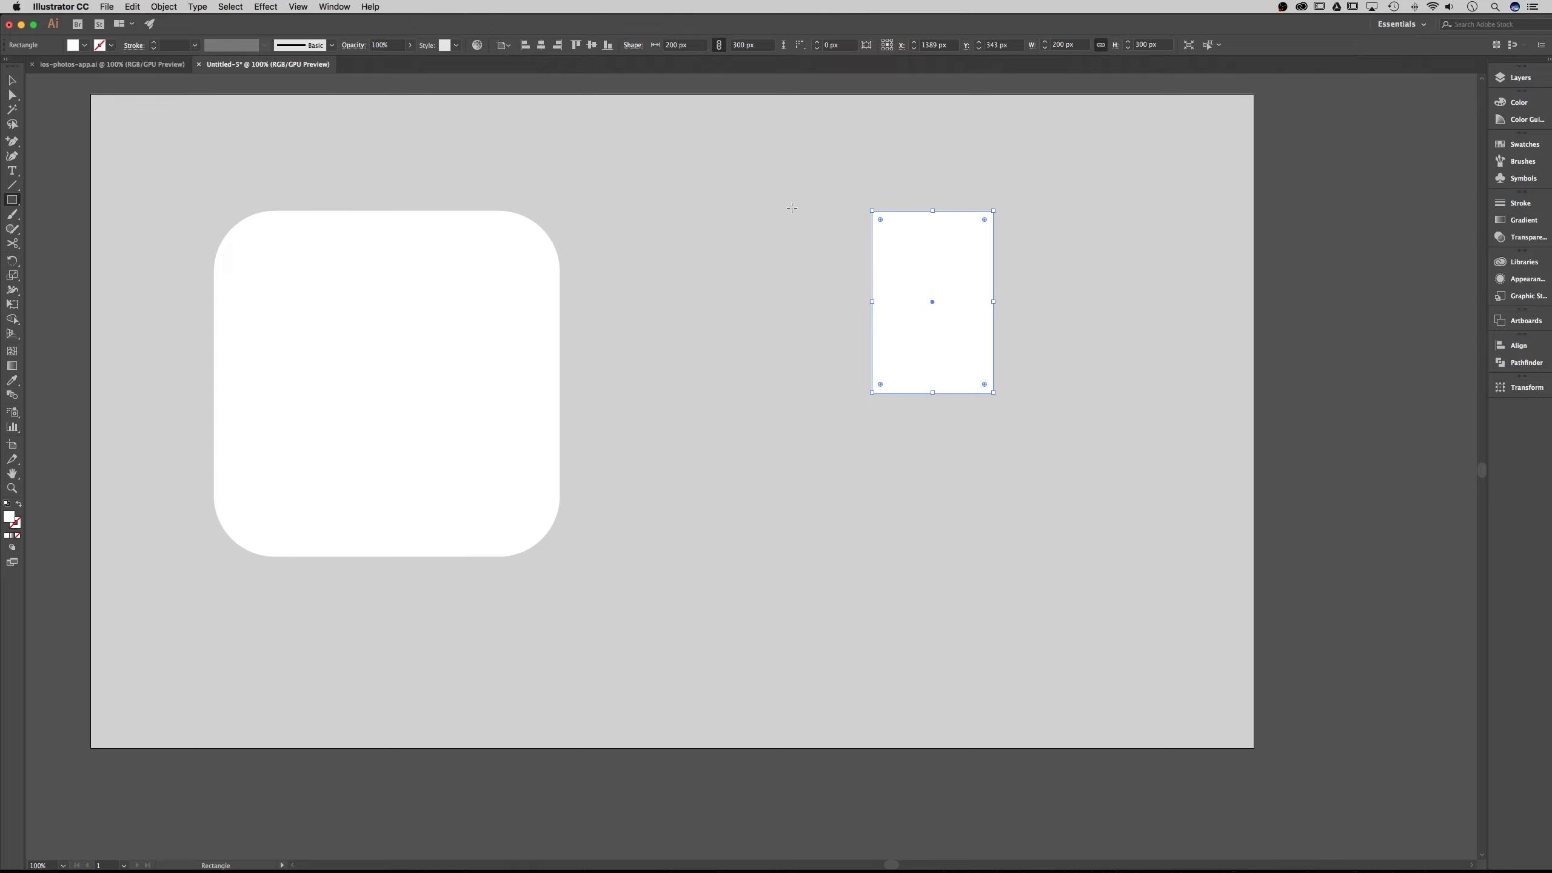
Set the rectangle's corners to 100 px so it becomes a pill shape
{"action": "key", "text": "a"}
{"action": "left_click", "coordinate": [536, 45]}
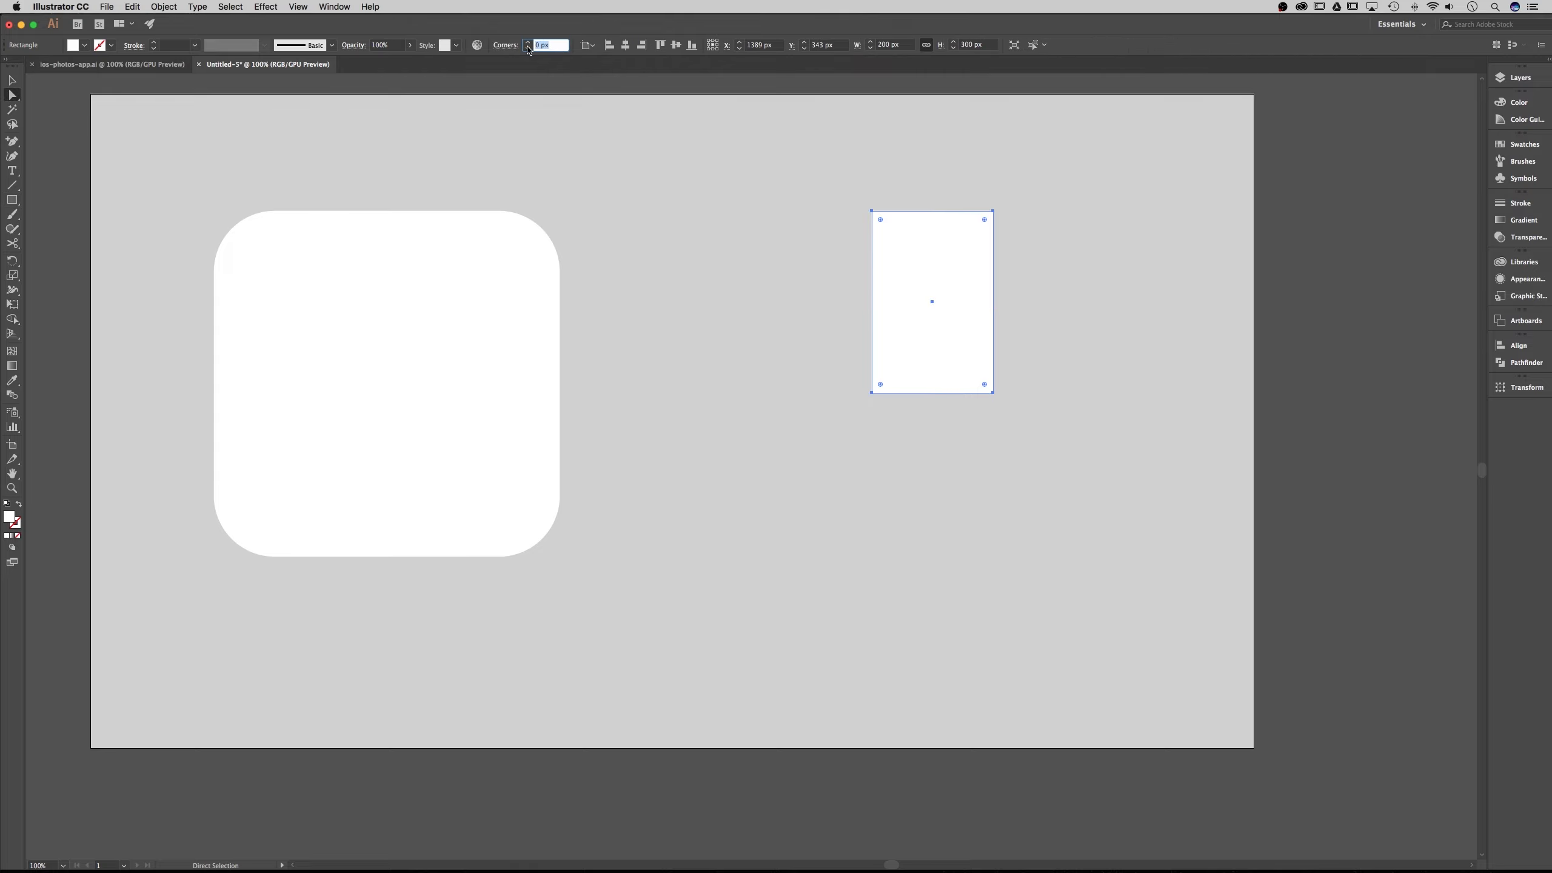
{"action": "type", "text": "100"}
{"action": "key", "text": "Return"}
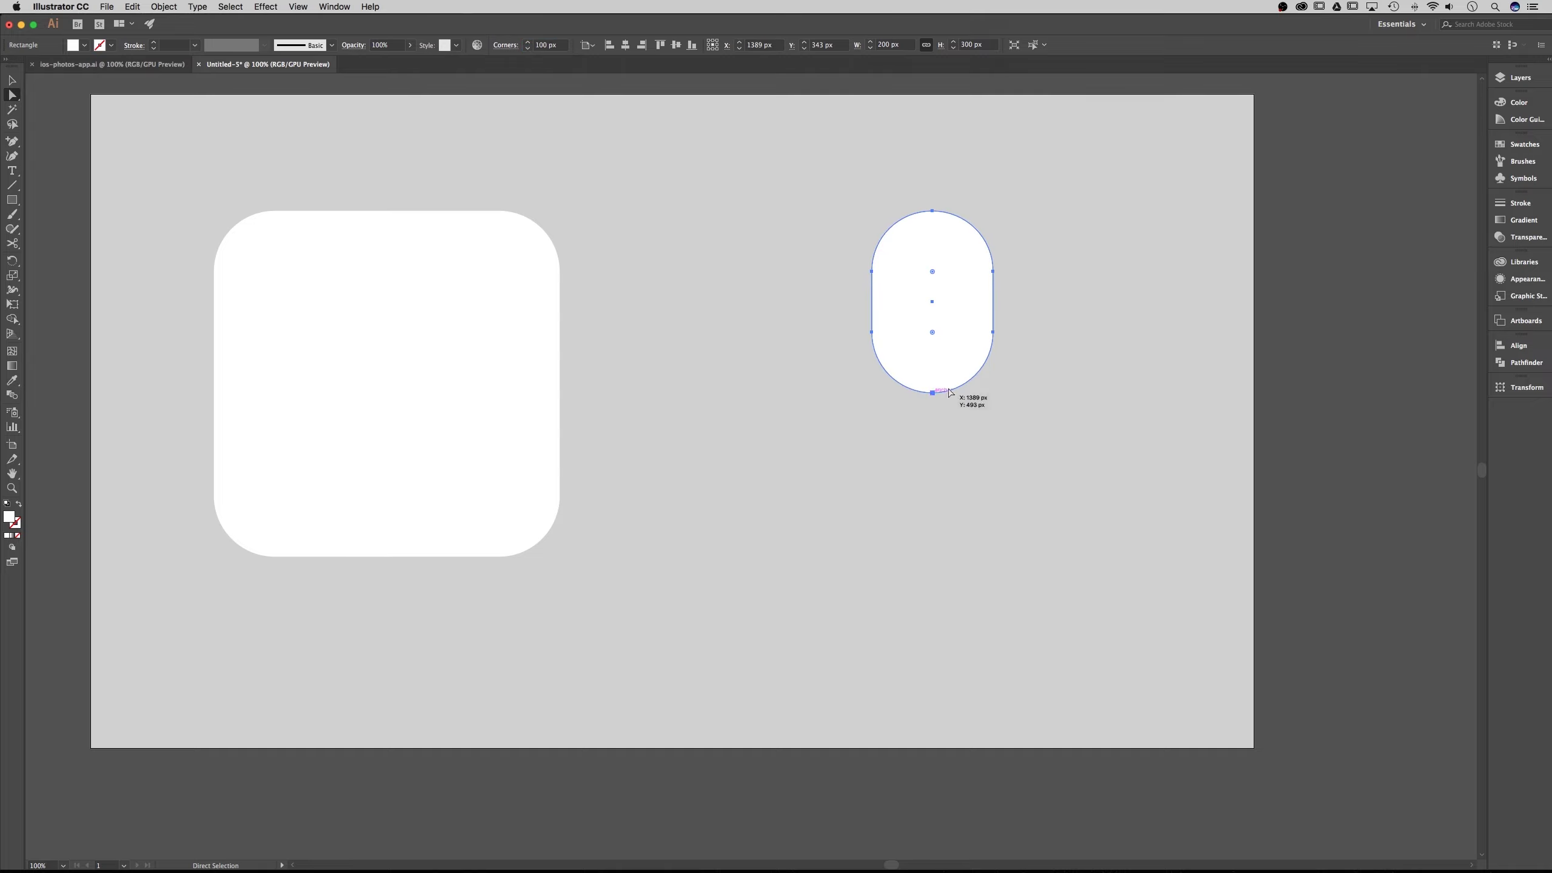
{"action": "key", "text": "v"}
{"action": "left_click", "coordinate": [1006, 291]}
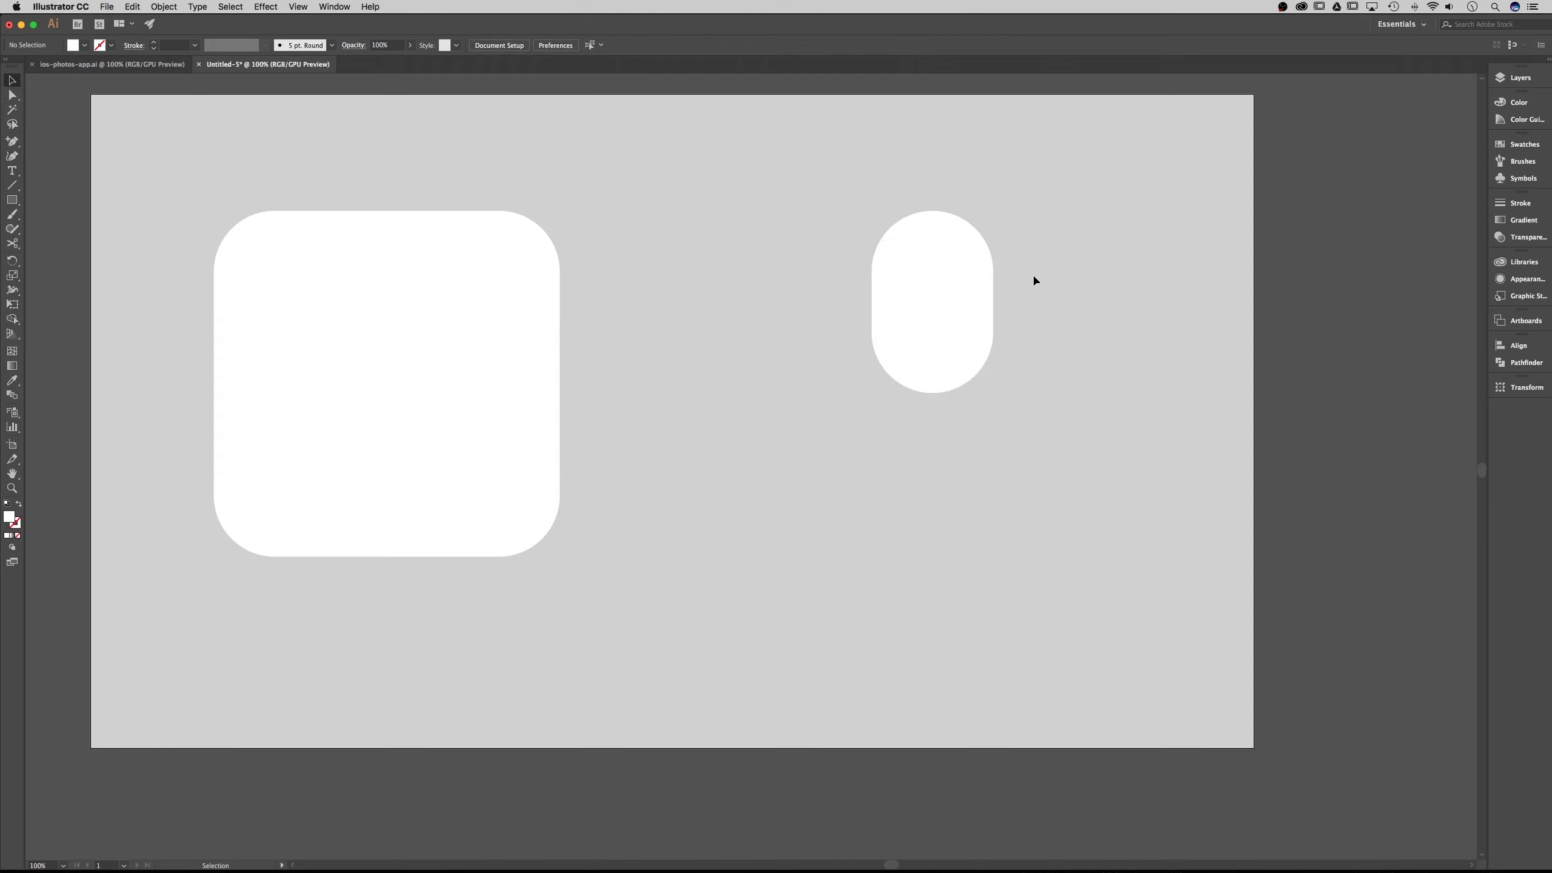
{"action": "left_click", "coordinate": [976, 307]}
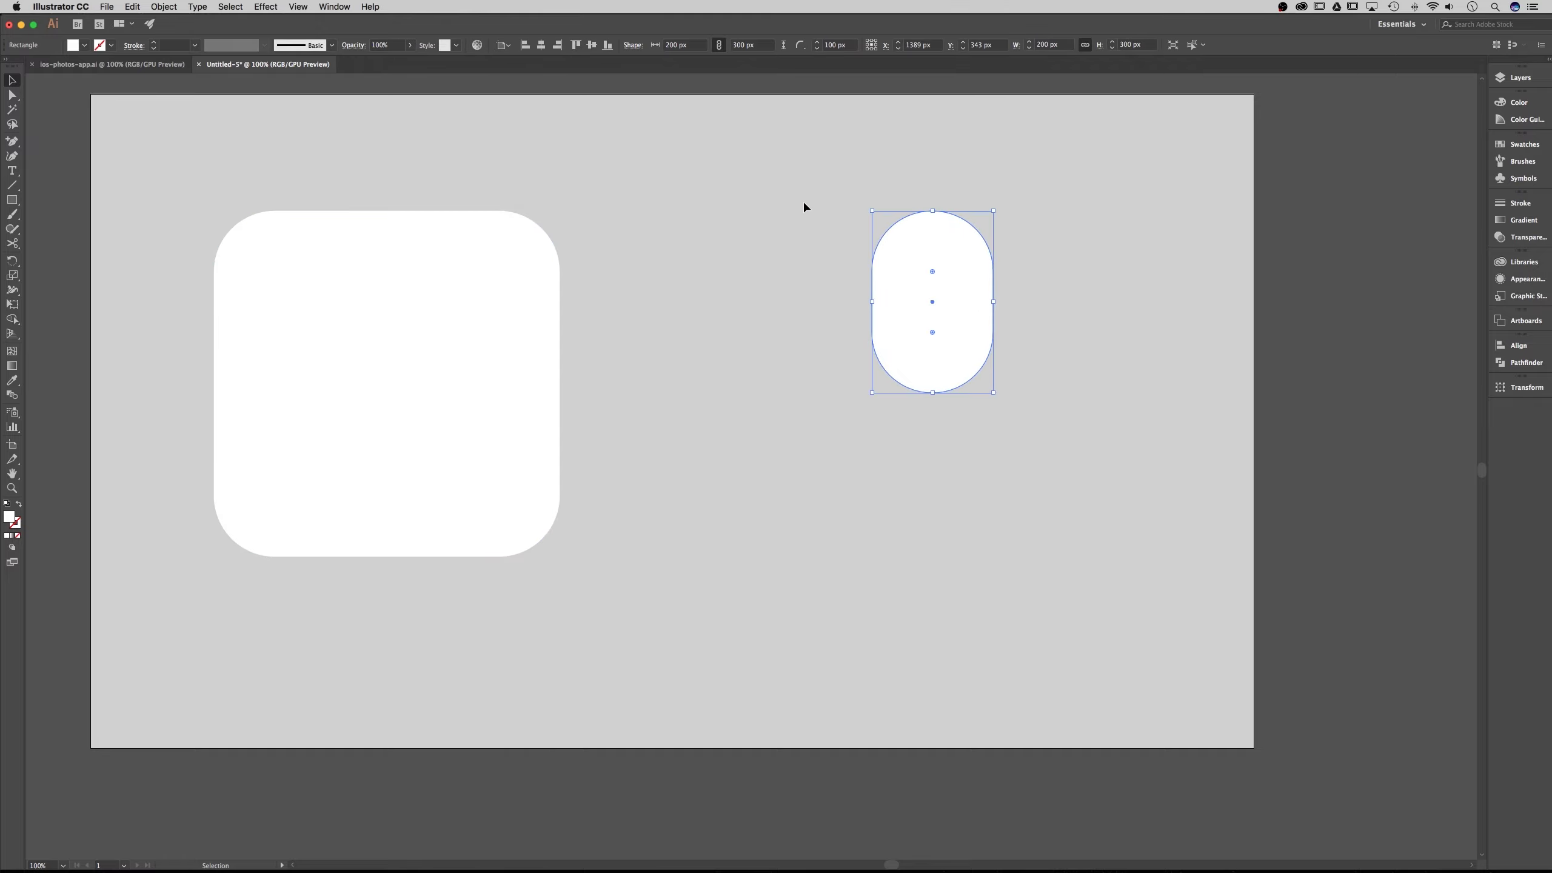
Copy the eight colour swatches from ios-photos-app.ai and paste them into Untitled-5
{"action": "left_click", "coordinate": [118, 69]}
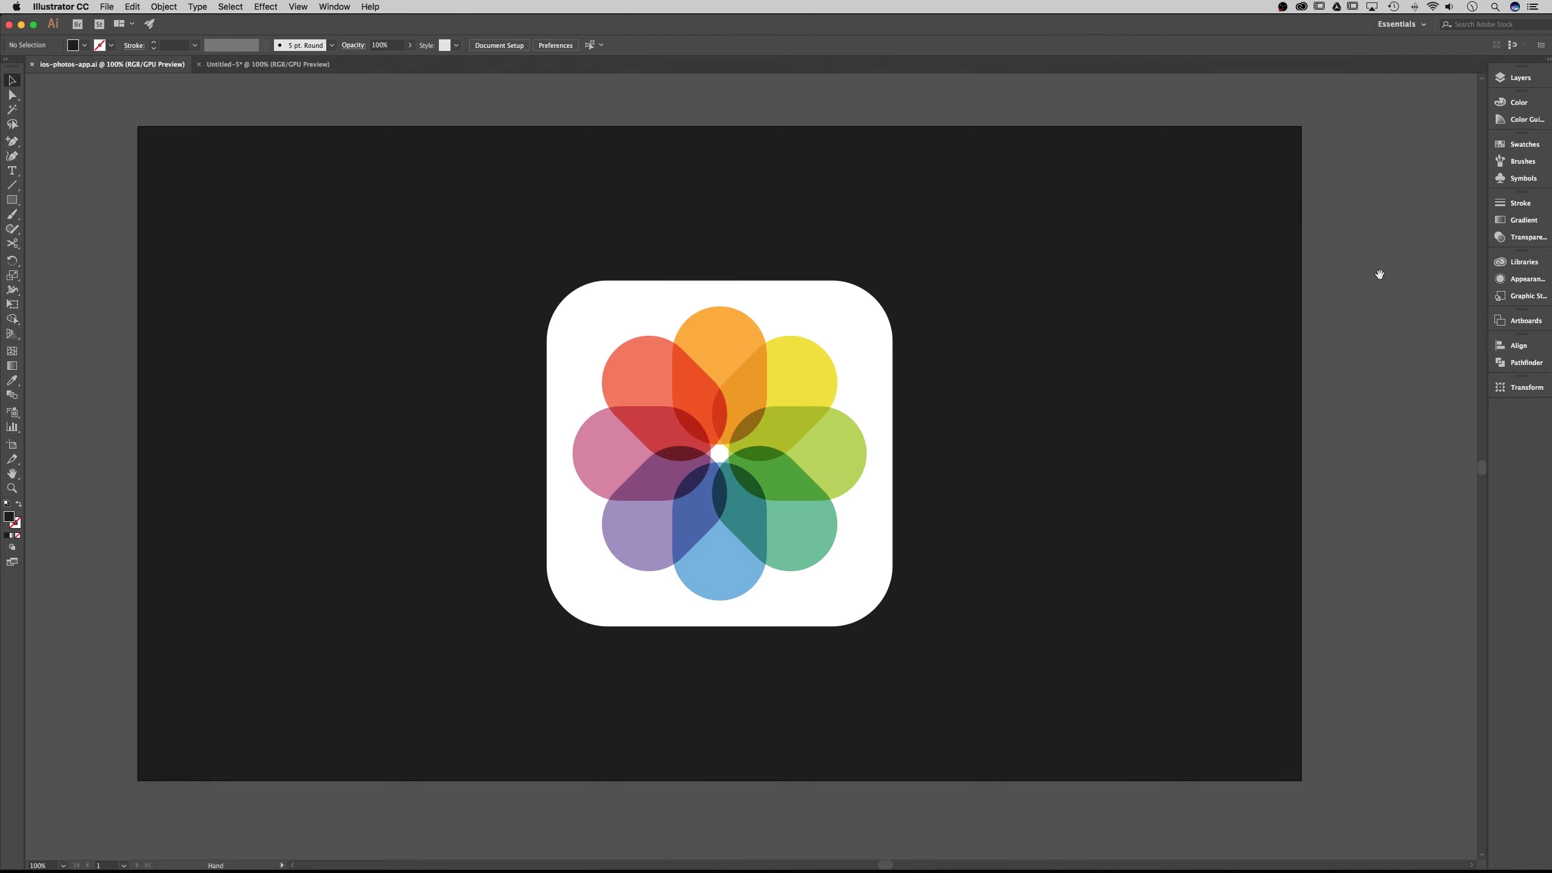
{"action": "left_click_drag", "start_coordinate": [1379, 270], "coordinate": [901, 274]}
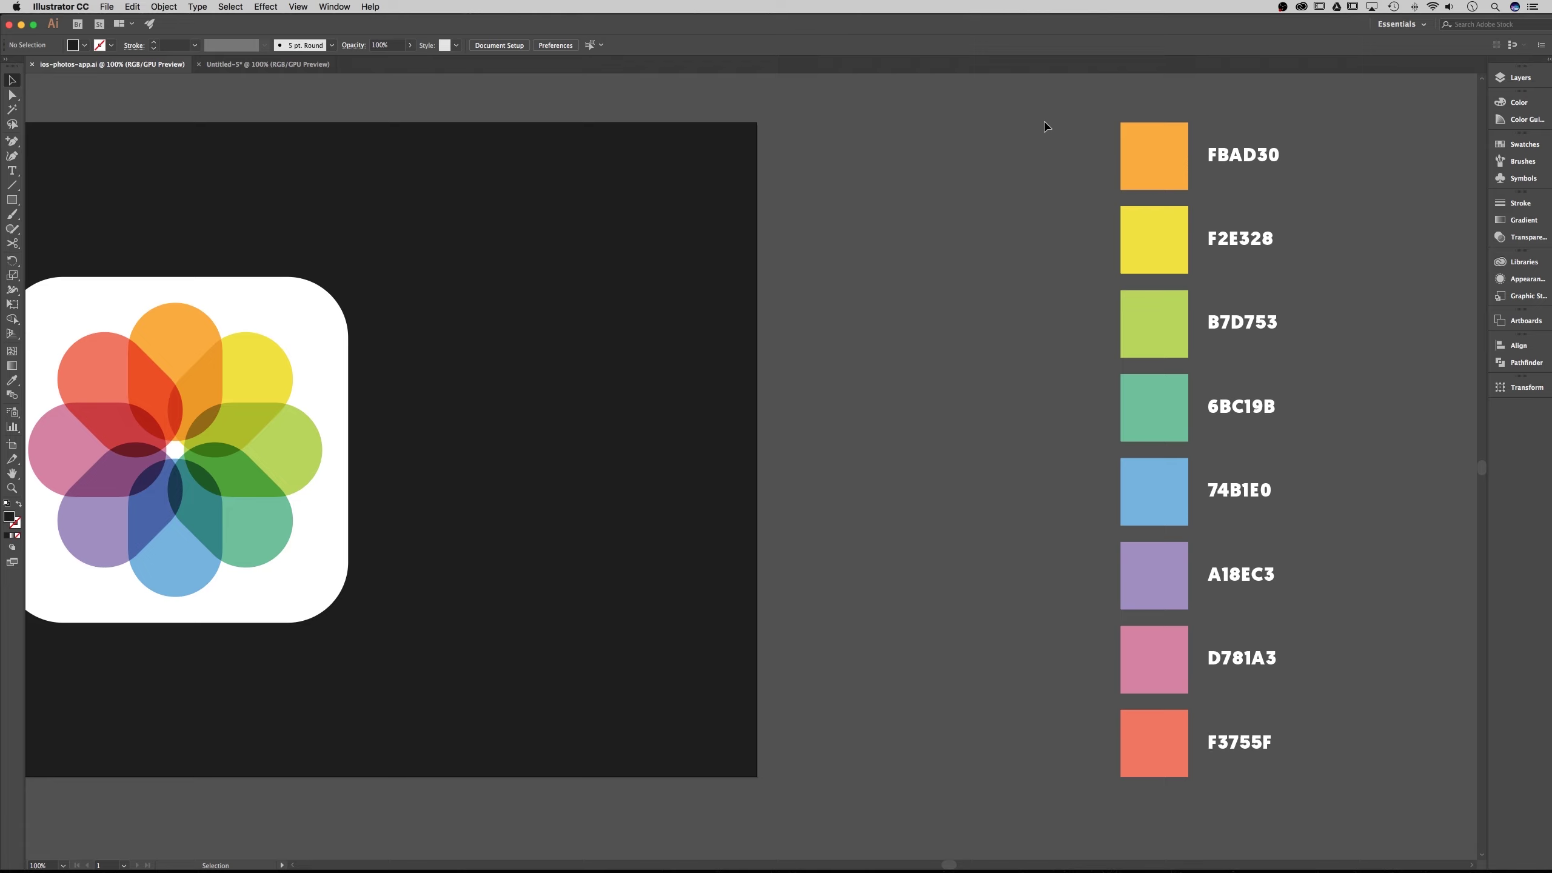
{"action": "left_click_drag", "start_coordinate": [1345, 743], "coordinate": [1327, 769]}
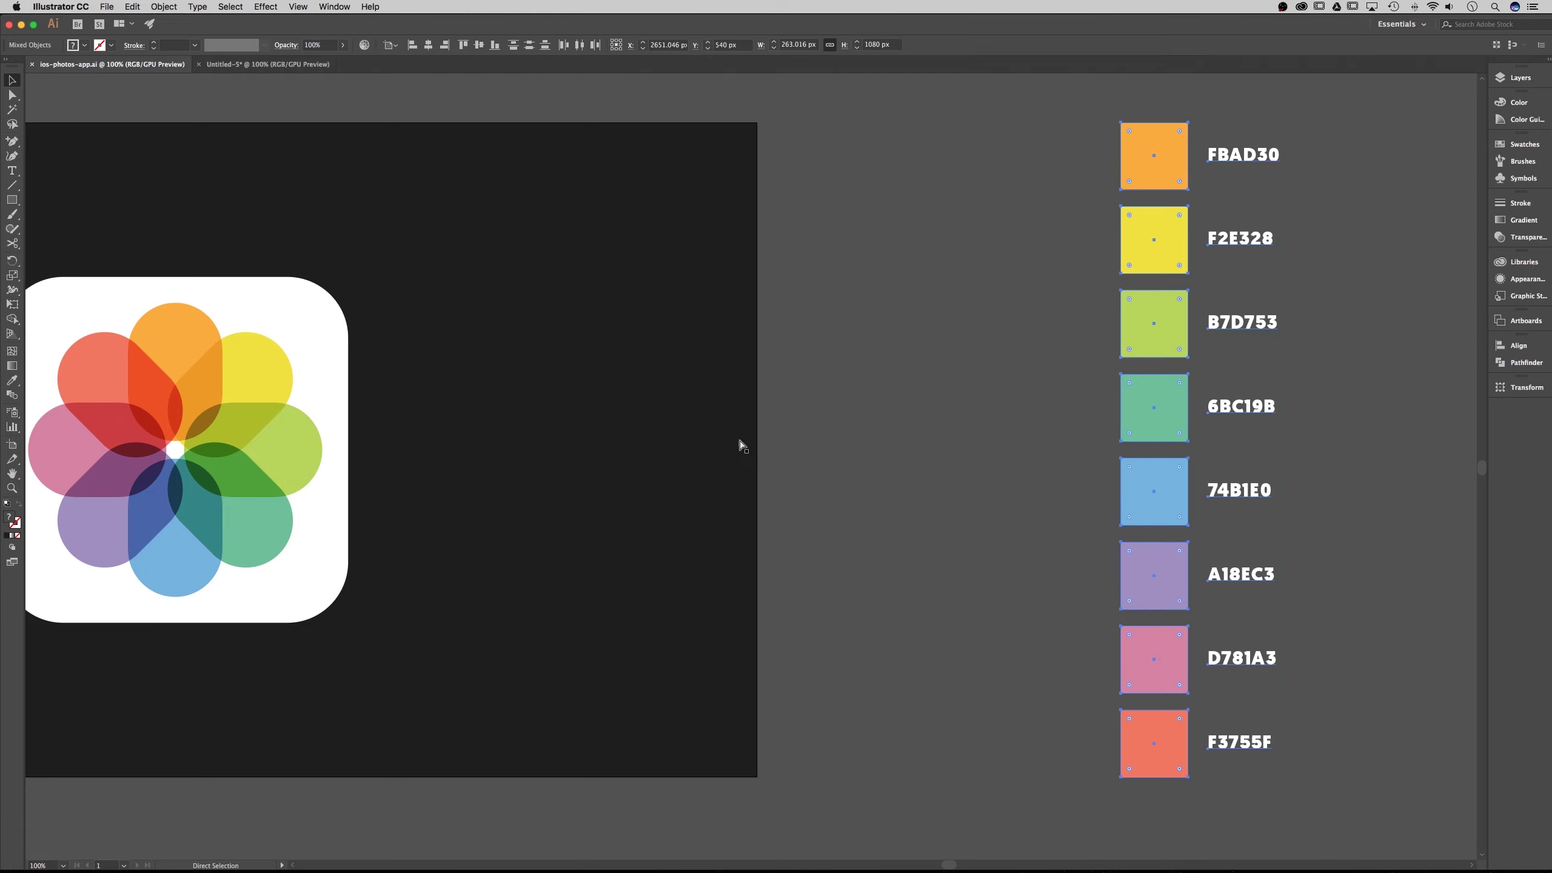
{"action": "left_click", "coordinate": [268, 68]}
{"action": "left_click", "coordinate": [1323, 250]}
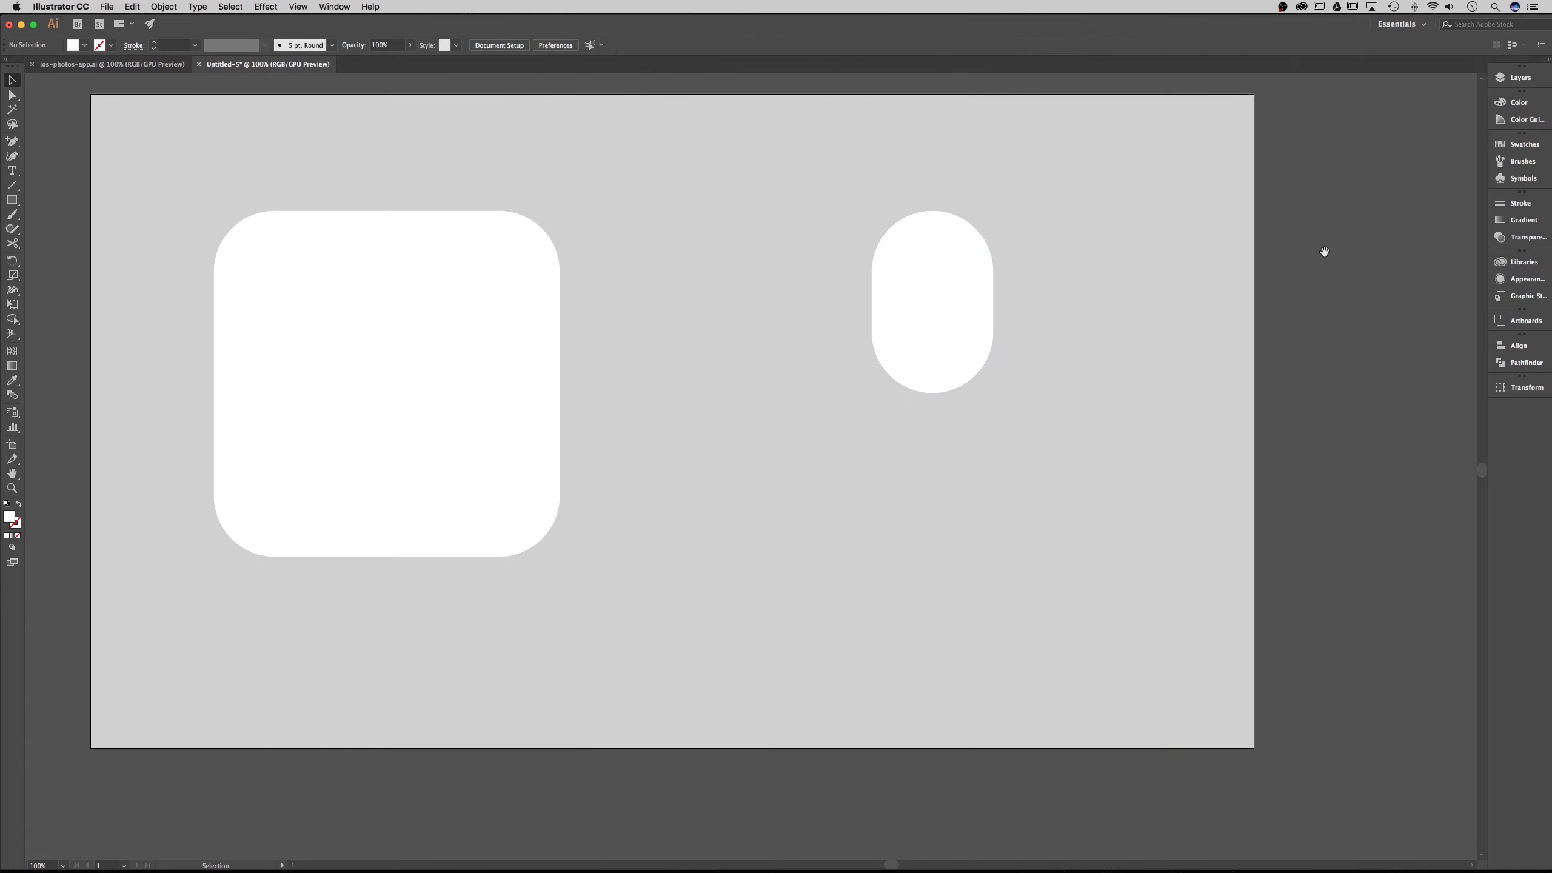
{"action": "left_click_drag", "start_coordinate": [1323, 249], "coordinate": [803, 277]}
{"action": "key", "text": "super+v"}
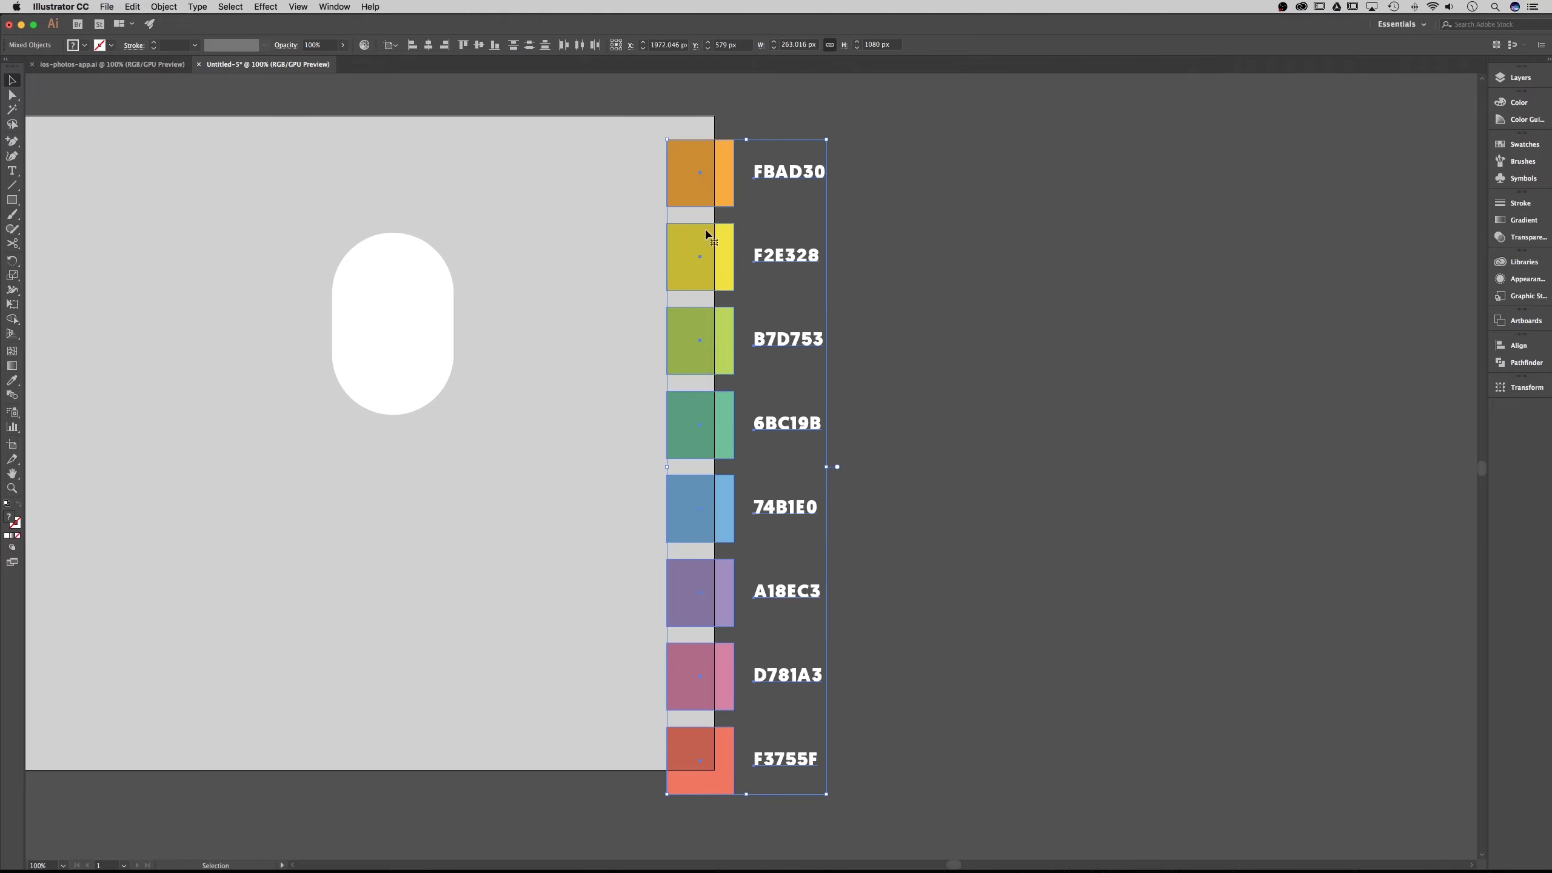
Place the pasted swatches beside the artboard and select the eight swatch squares
{"action": "left_click_drag", "start_coordinate": [710, 239], "coordinate": [849, 205]}
{"action": "left_click_drag", "start_coordinate": [1048, 153], "coordinate": [1087, 177]}
{"action": "left_click", "coordinate": [1099, 195]}
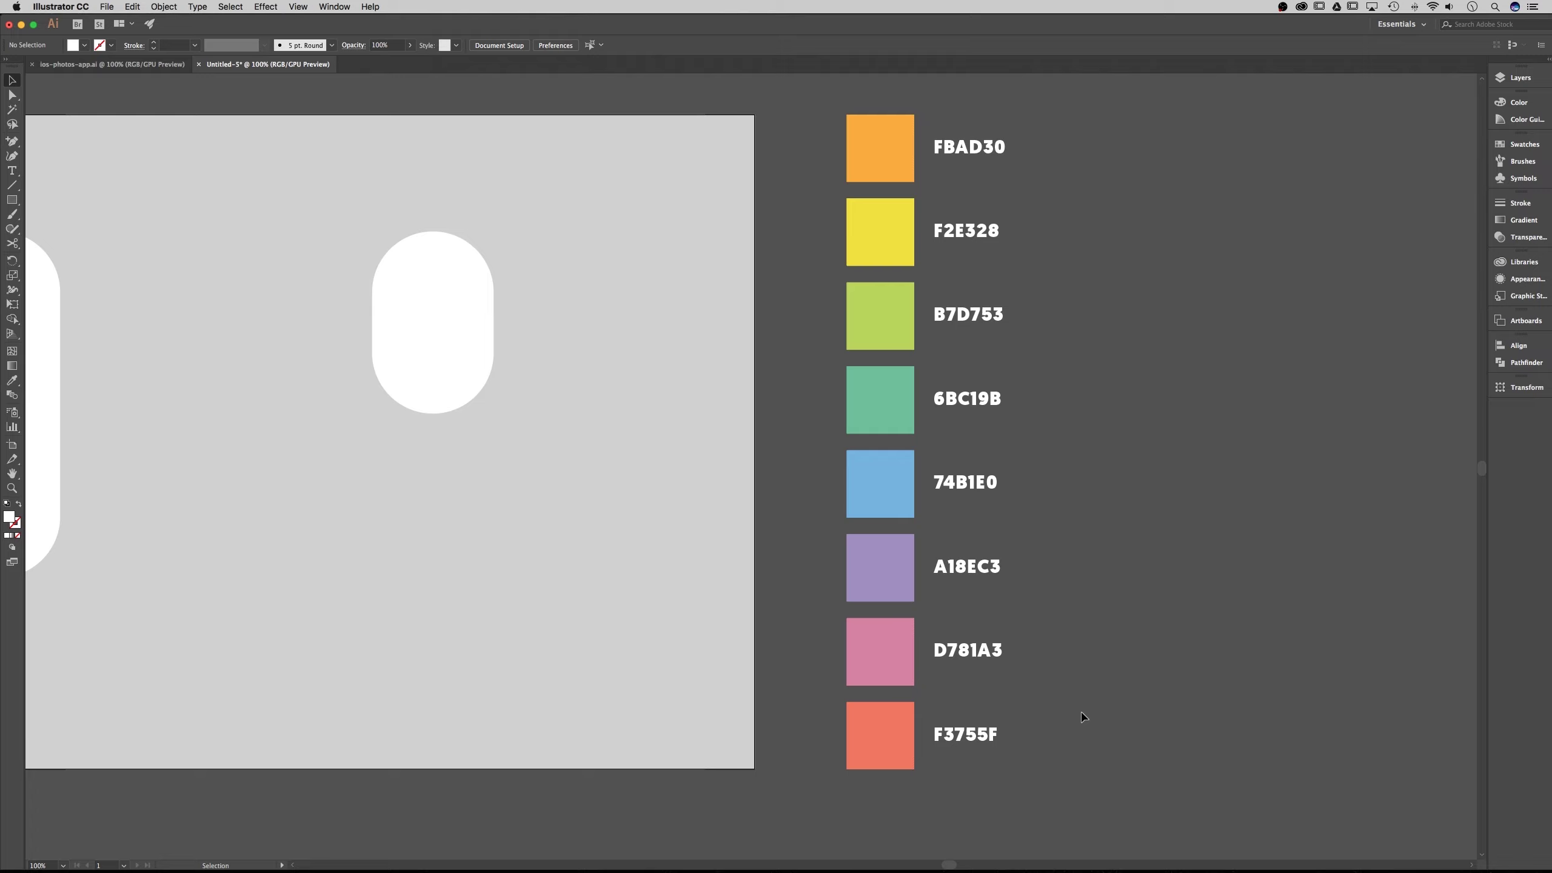
{"action": "left_click_drag", "start_coordinate": [1074, 613], "coordinate": [1271, 627]}
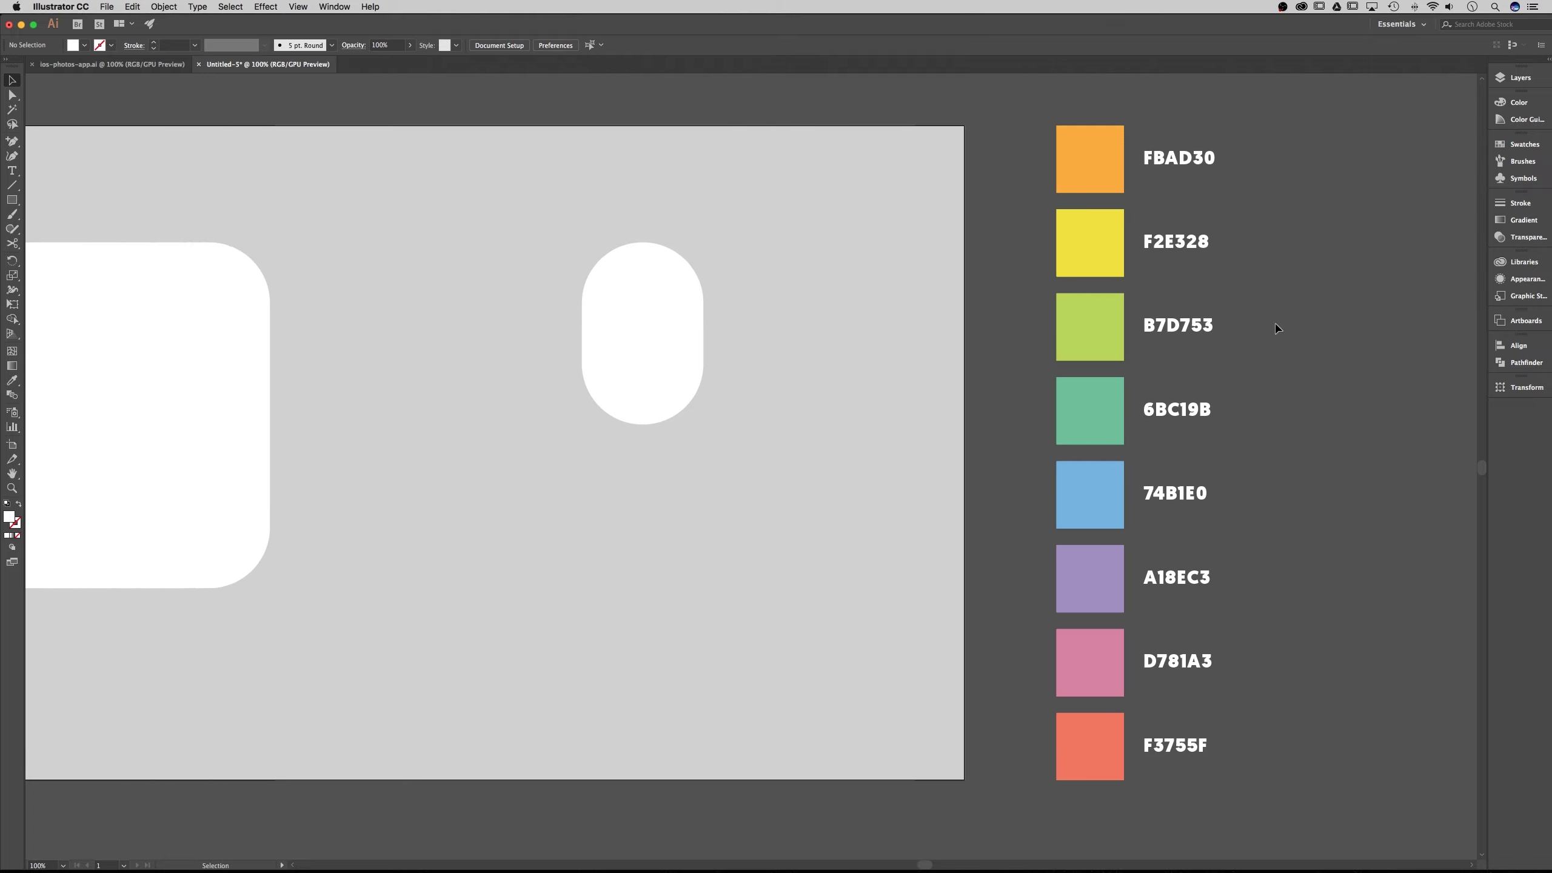
{"action": "left_click_drag", "start_coordinate": [1038, 151], "coordinate": [1114, 645]}
{"action": "left_click_drag", "start_coordinate": [1093, 755], "coordinate": [1094, 753]}
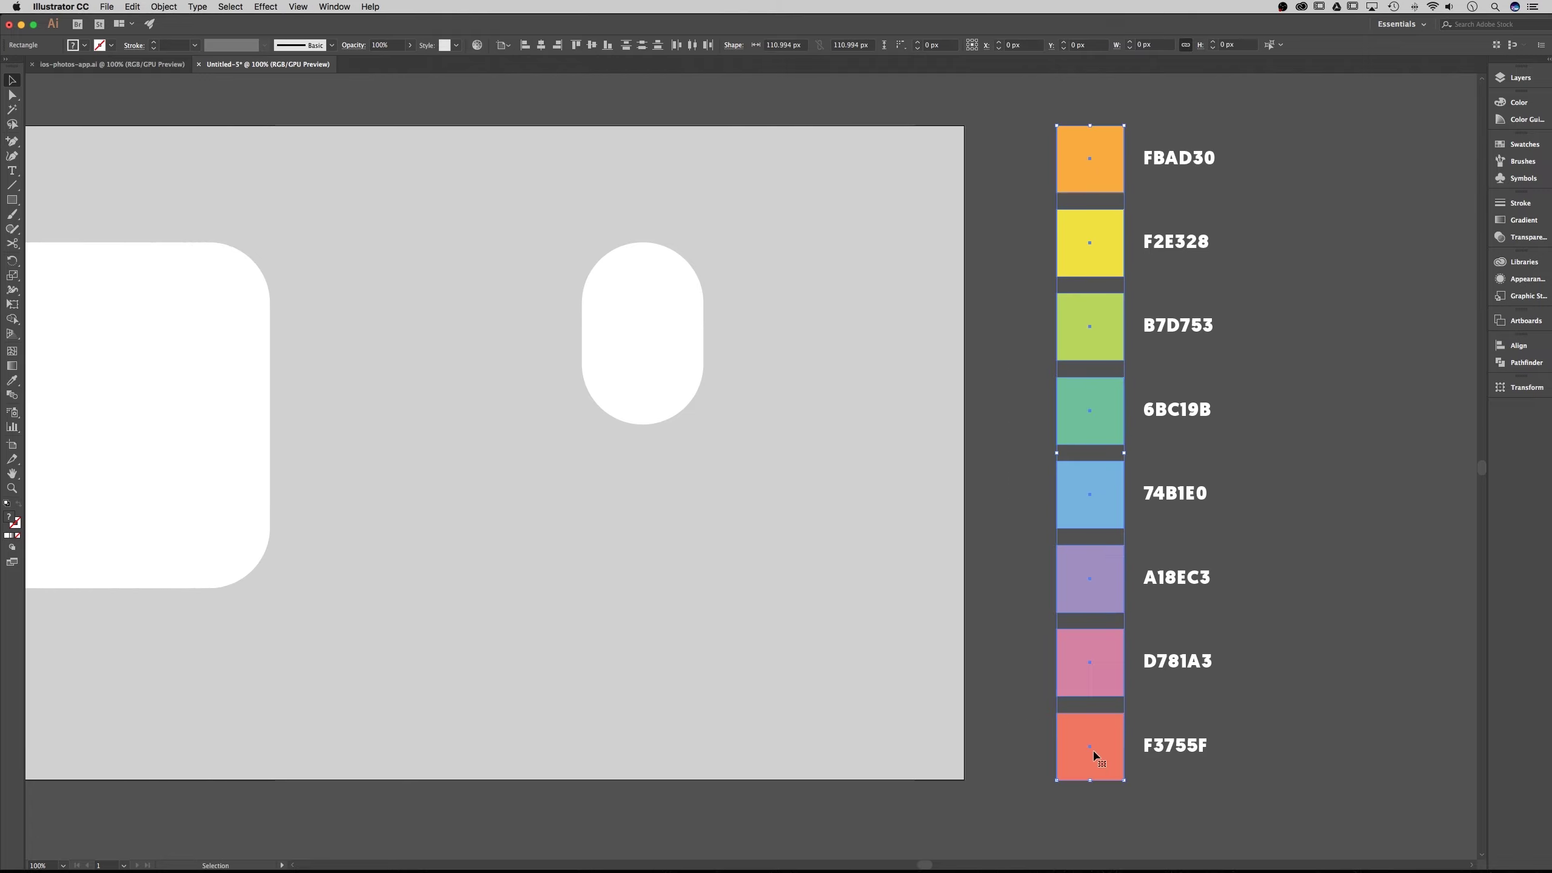
Save the selected colours as a new colour group named 'Apple Colors'
{"action": "left_click", "coordinate": [86, 47]}
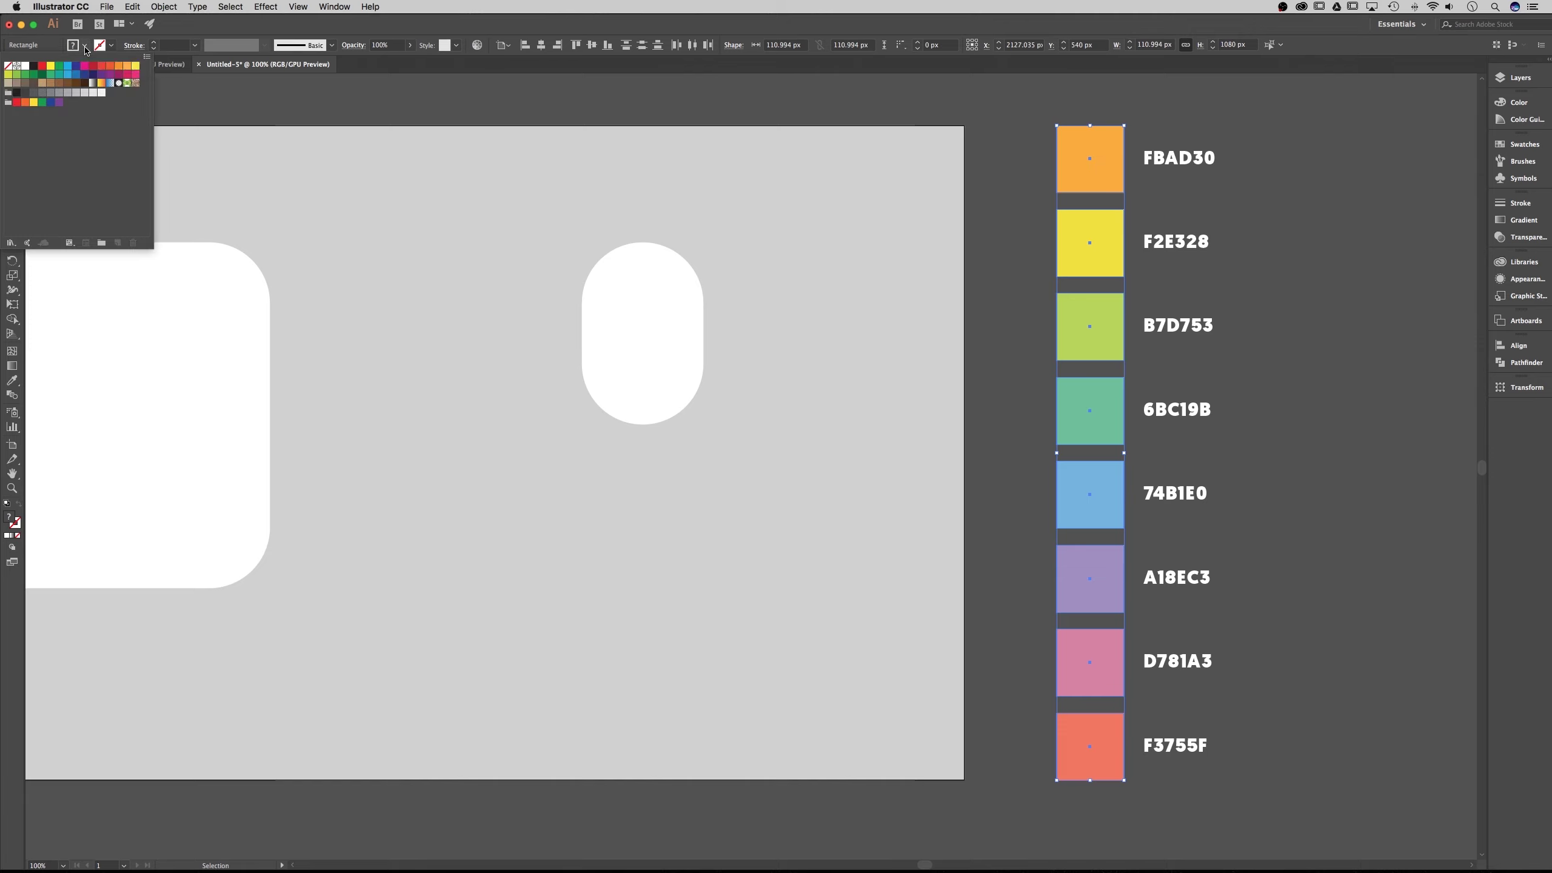
{"action": "left_click", "coordinate": [101, 244]}
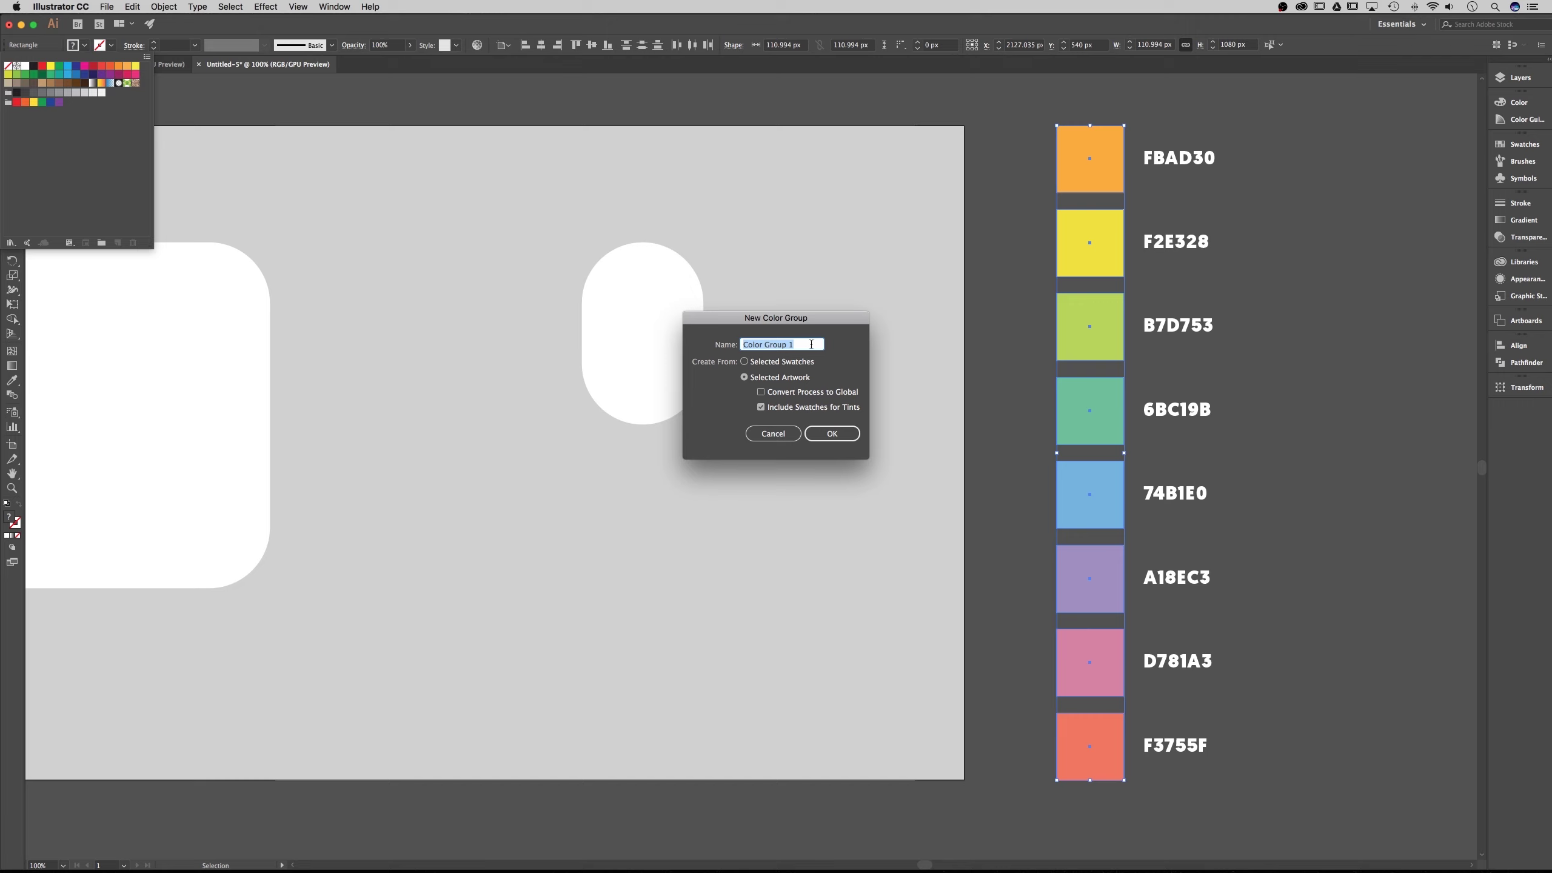
{"action": "type", "text": "Apple Colors"}
{"action": "left_click", "coordinate": [826, 430]}
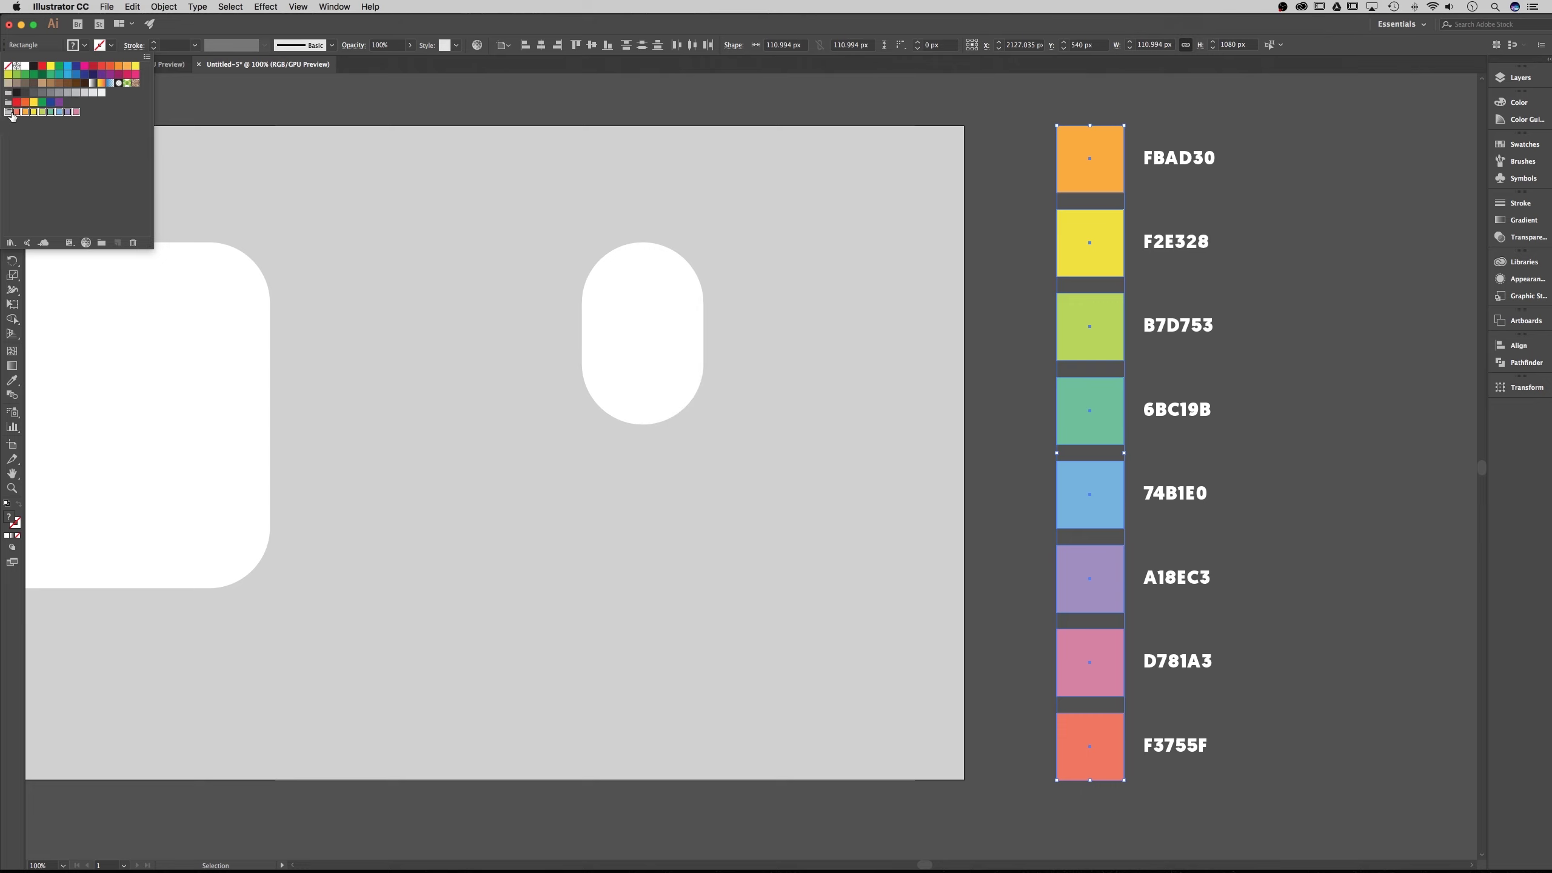
{"action": "left_click", "coordinate": [508, 120]}
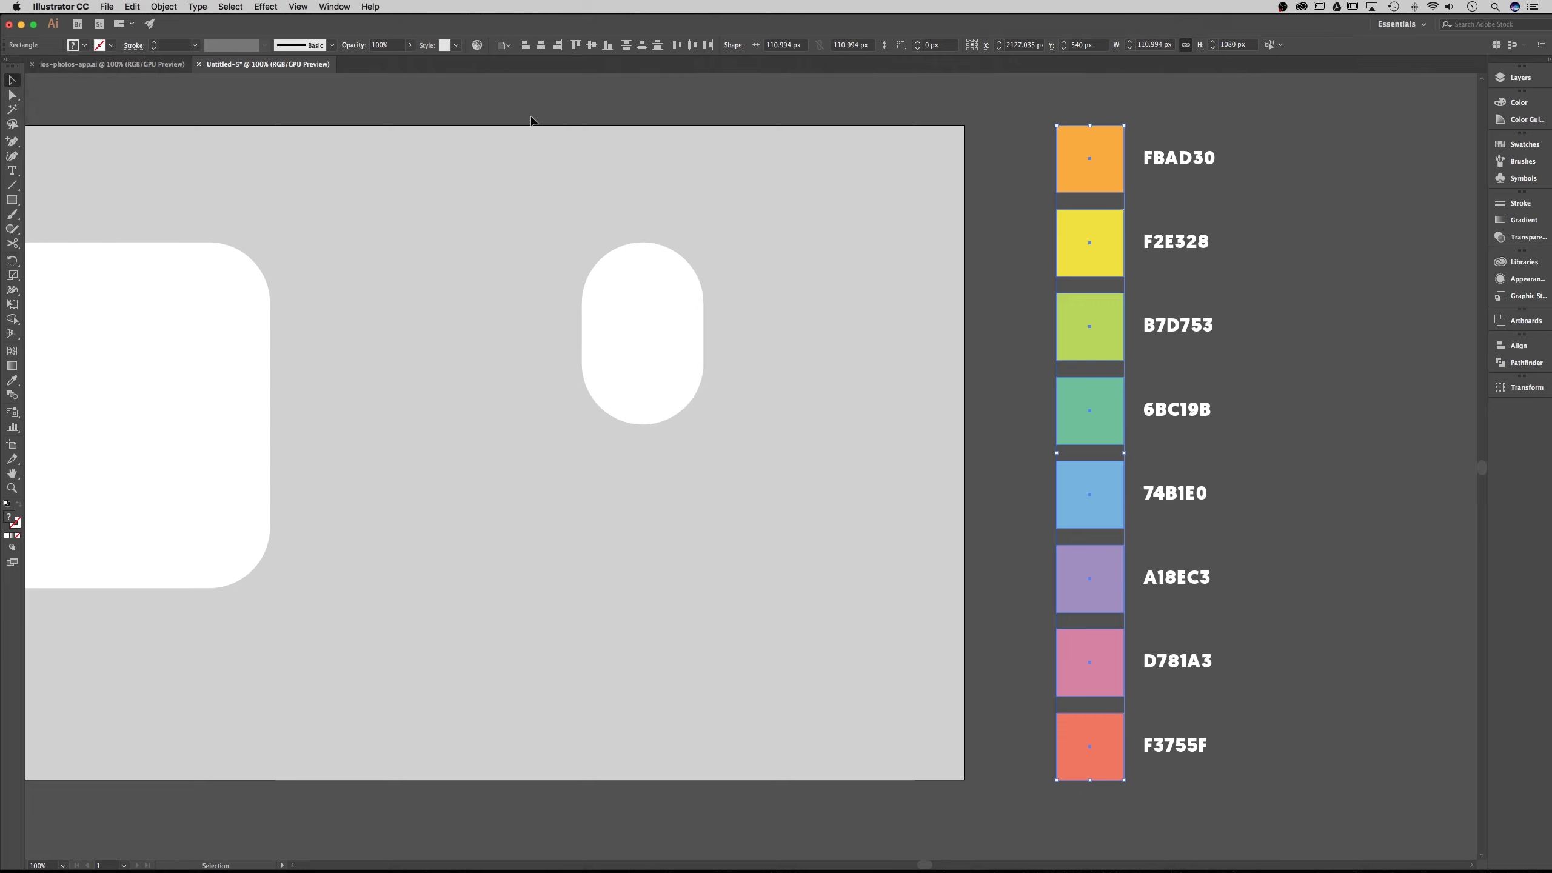
Move the pill slightly up and fill it with the coral F3755F swatch
{"action": "left_click_drag", "start_coordinate": [439, 121], "coordinate": [806, 125]}
{"action": "scroll", "coordinate": [1115, 116], "scroll_direction": "right", "scroll_amount": 1}
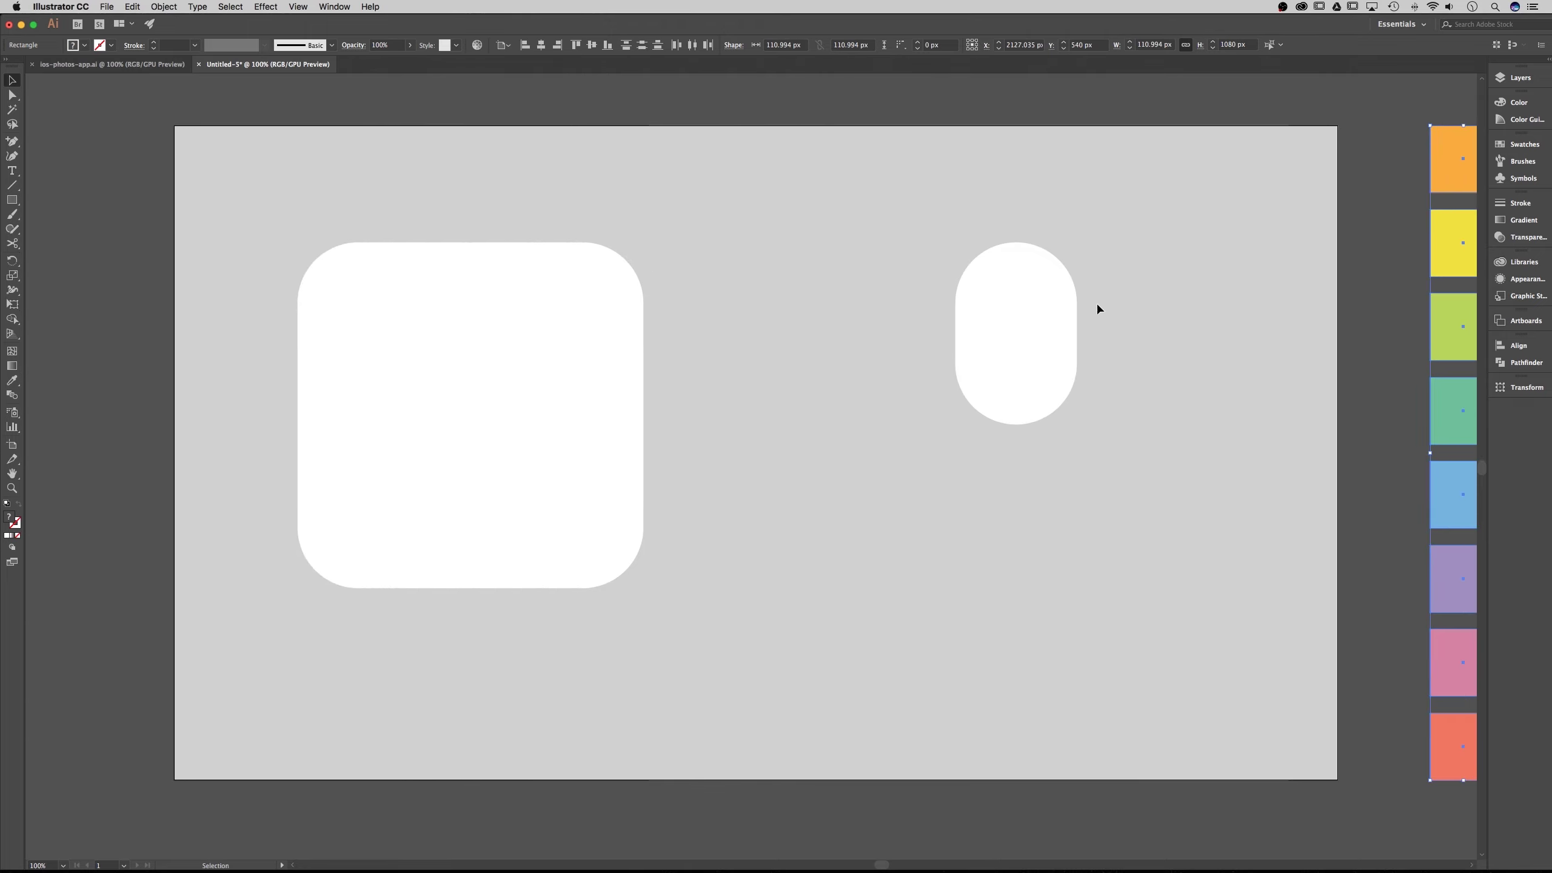
{"action": "left_click_drag", "start_coordinate": [1040, 307], "coordinate": [1028, 268]}
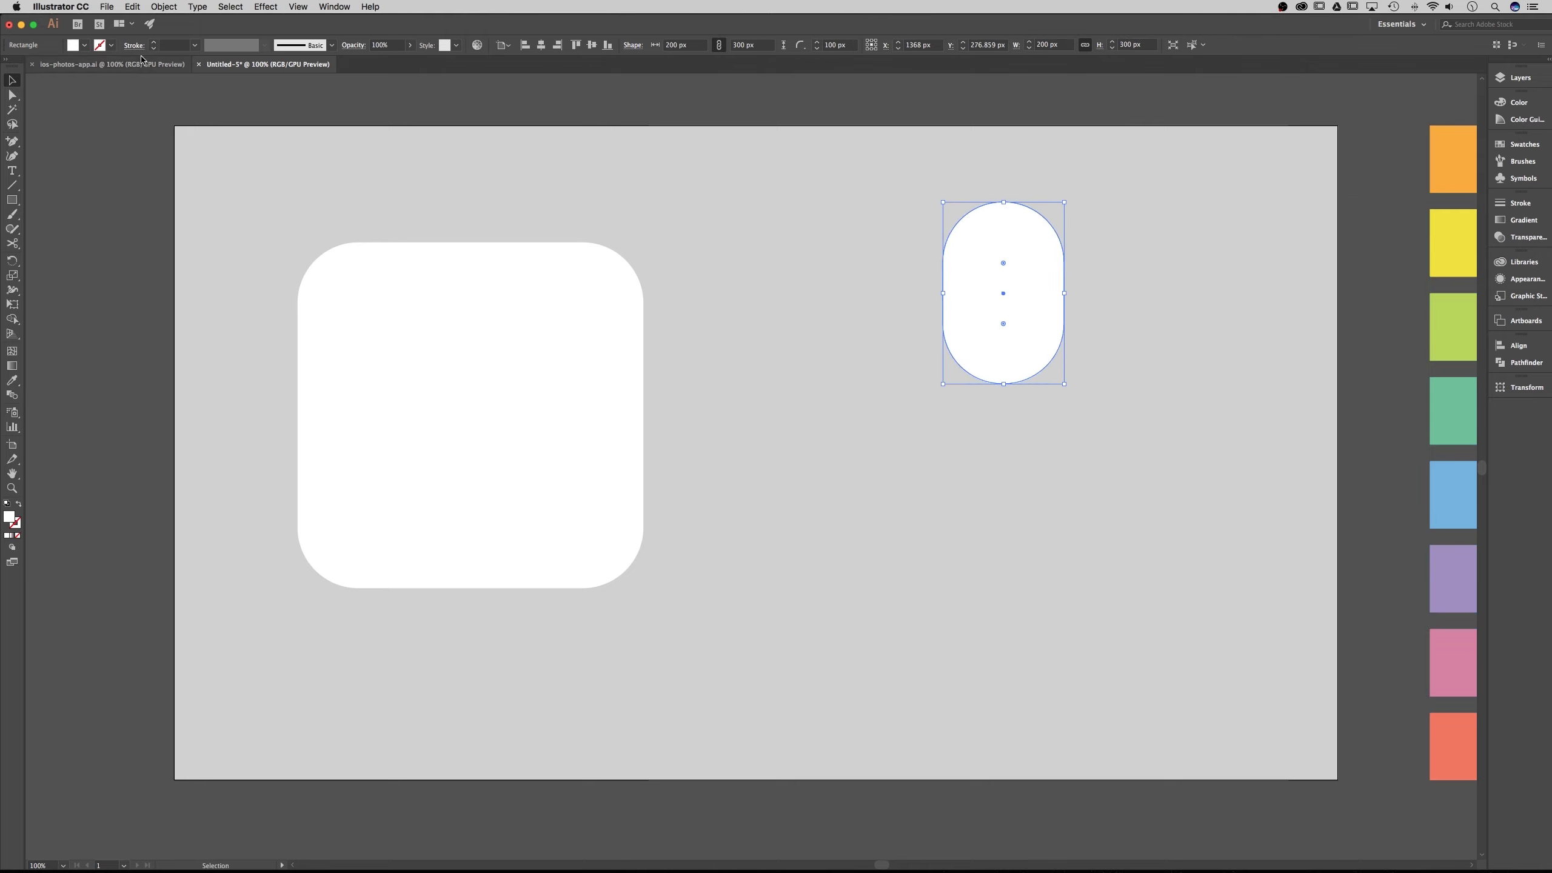
{"action": "left_click", "coordinate": [84, 45]}
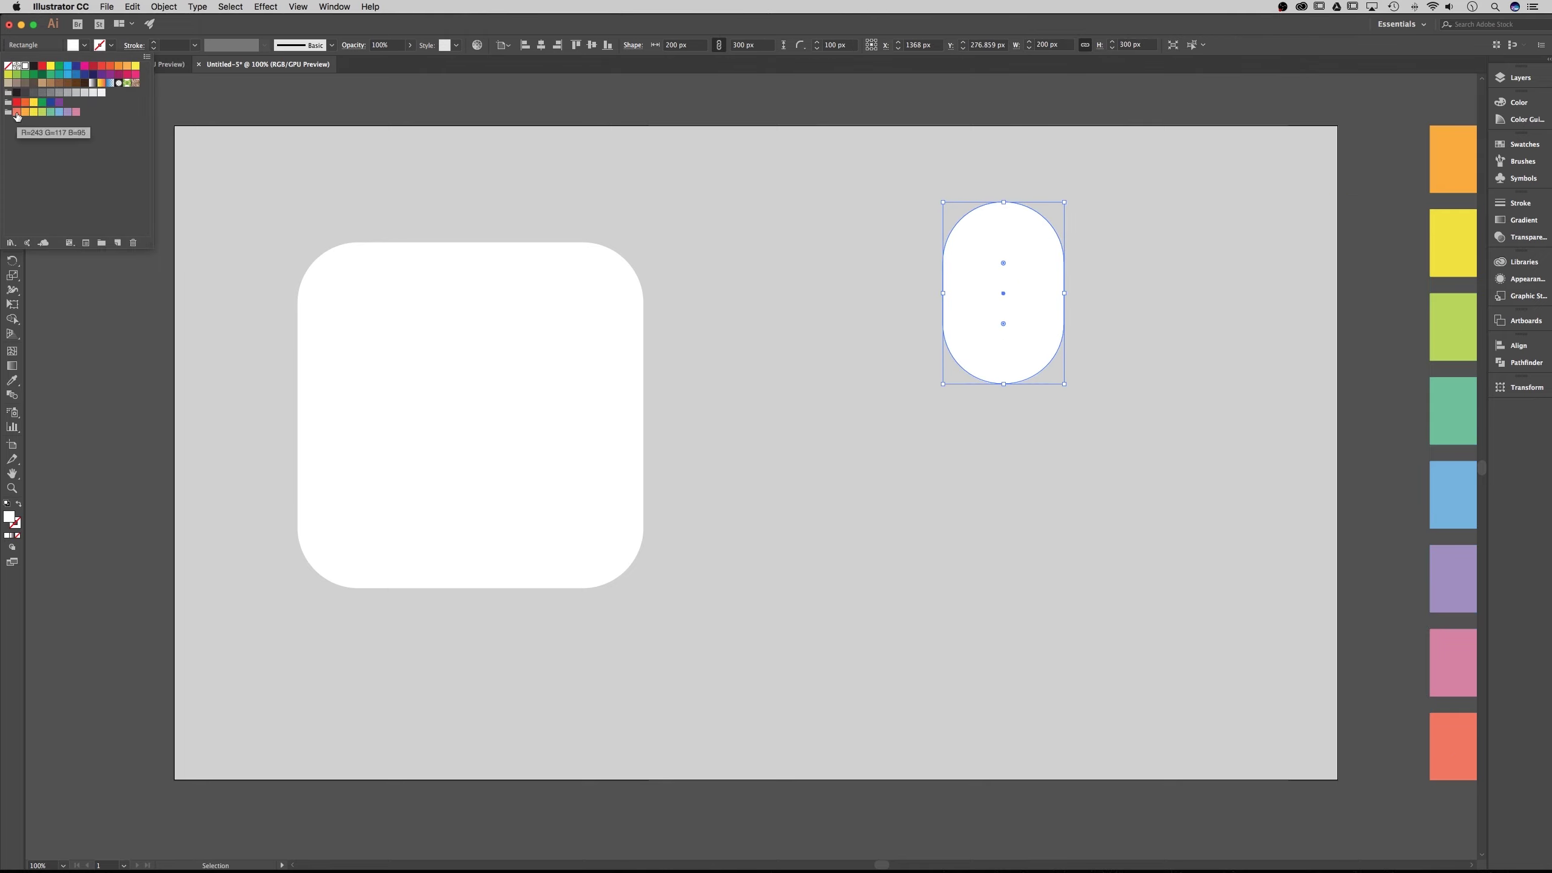
{"action": "left_click", "coordinate": [17, 115]}
{"action": "left_click", "coordinate": [76, 112]}
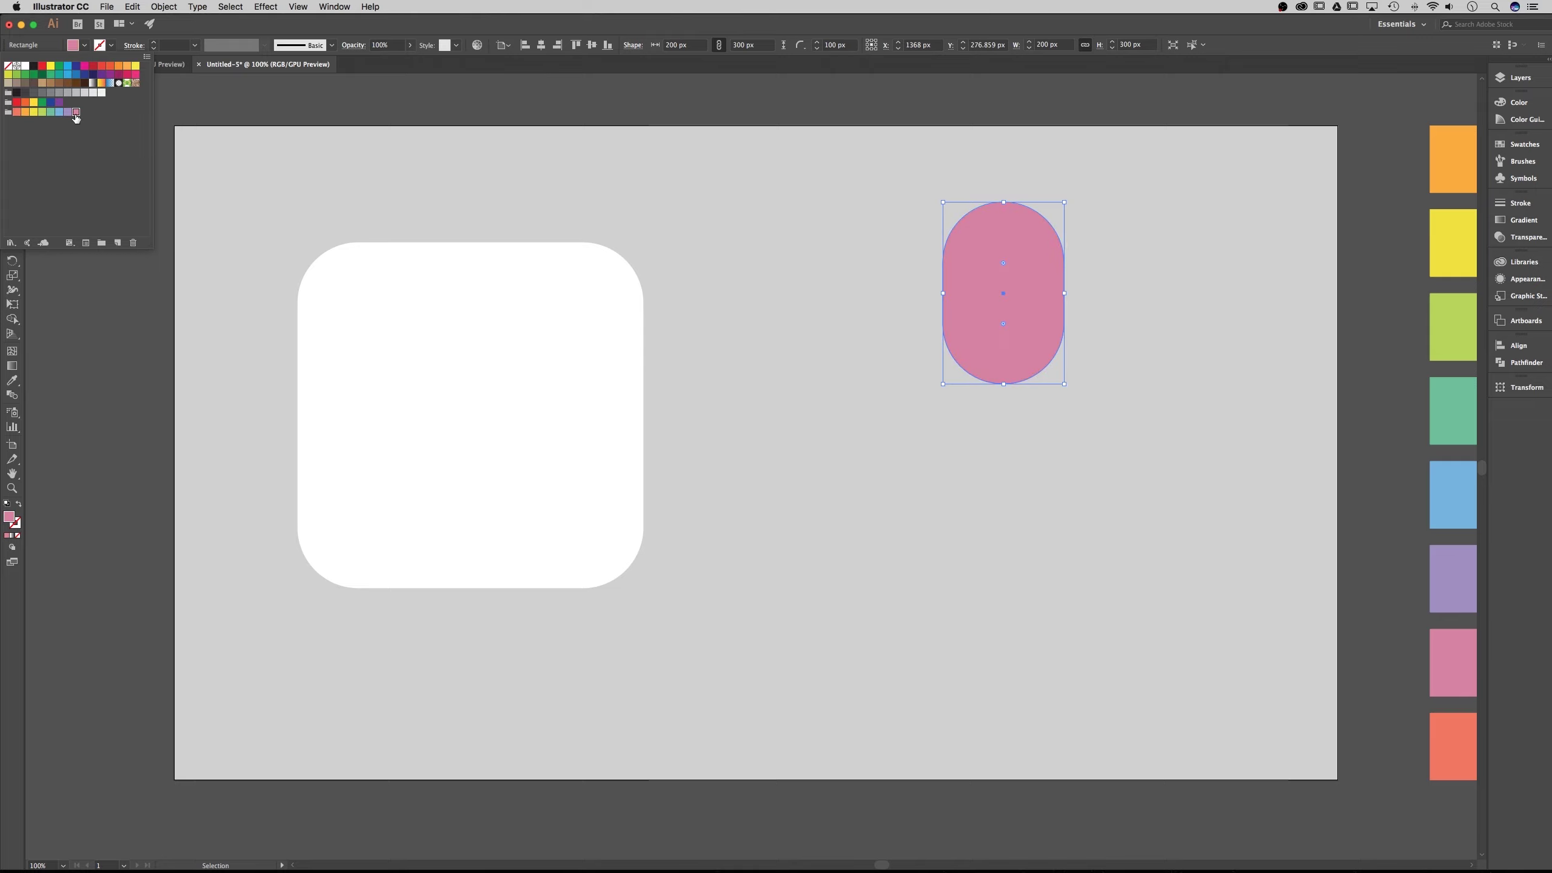
{"action": "left_click", "coordinate": [16, 115]}
Nudge the coral pill 10 px left, then shift it slightly up and right
{"action": "key", "text": "Escape"}
{"action": "scroll", "coordinate": [1035, 243], "scroll_direction": "right", "scroll_amount": 2}
{"action": "key", "text": "shift+Left"}
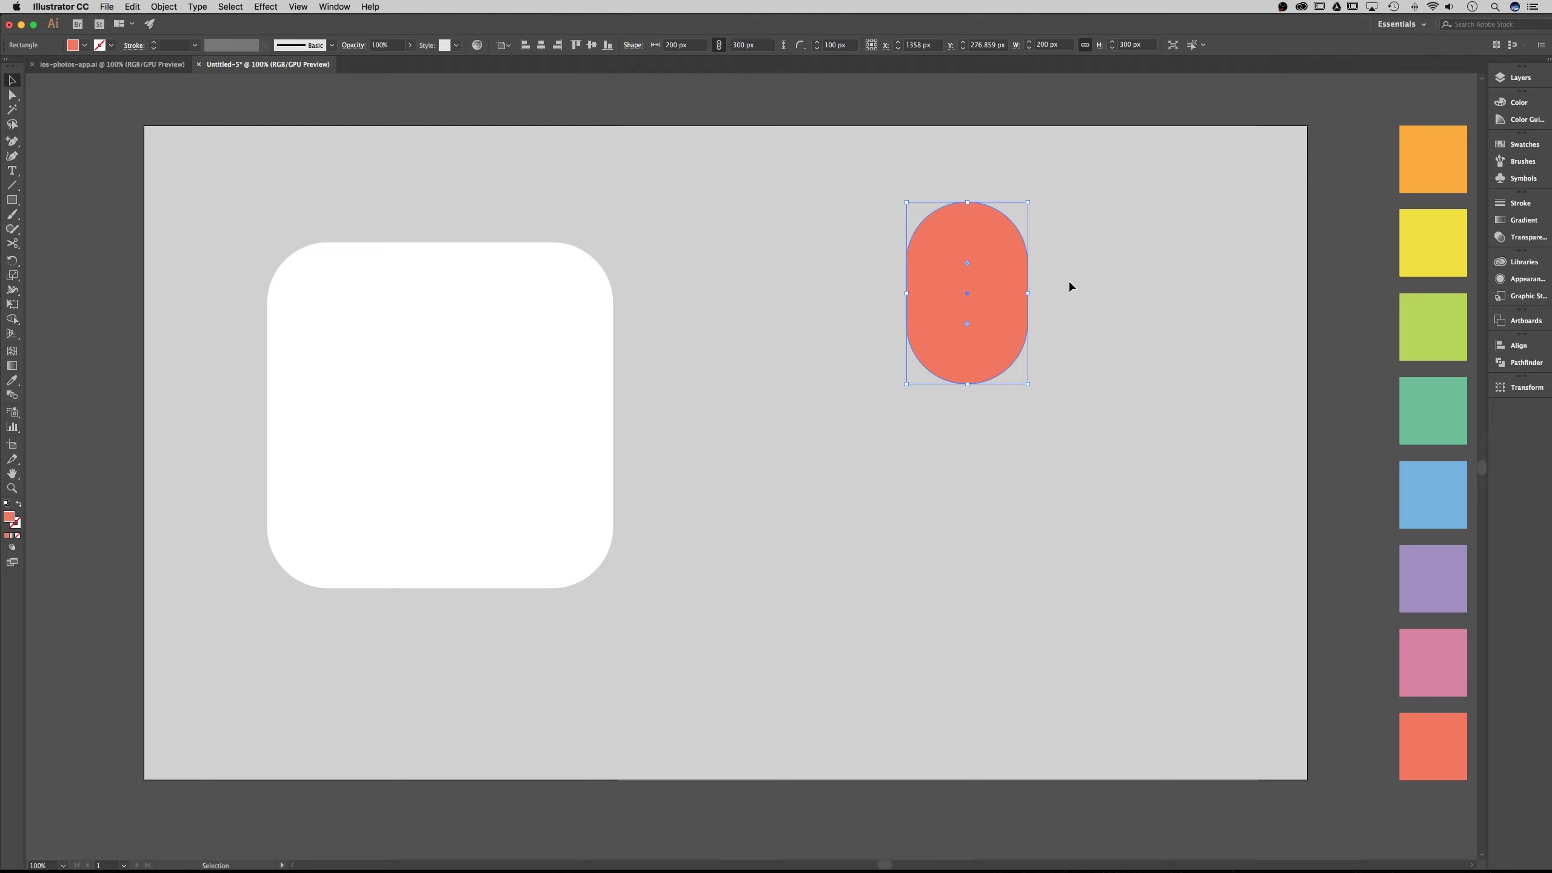
{"action": "left_click_drag", "start_coordinate": [1013, 257], "coordinate": [1082, 243]}
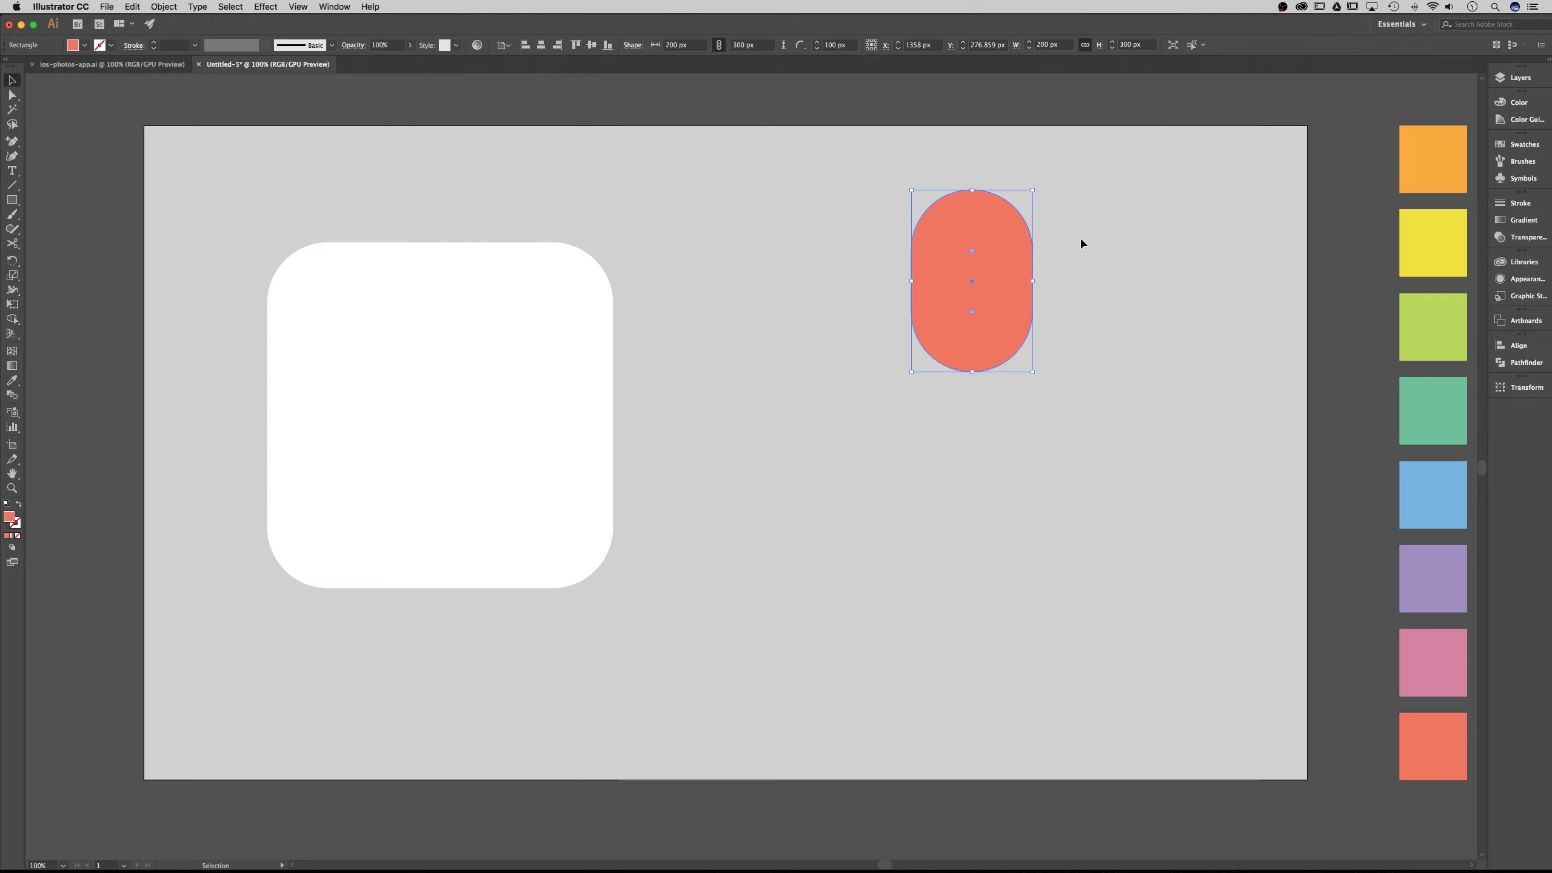
{"action": "left_click", "coordinate": [1155, 249]}
{"action": "scroll", "coordinate": [1069, 238], "scroll_direction": "right", "scroll_amount": 2}
{"action": "left_click", "coordinate": [980, 225]}
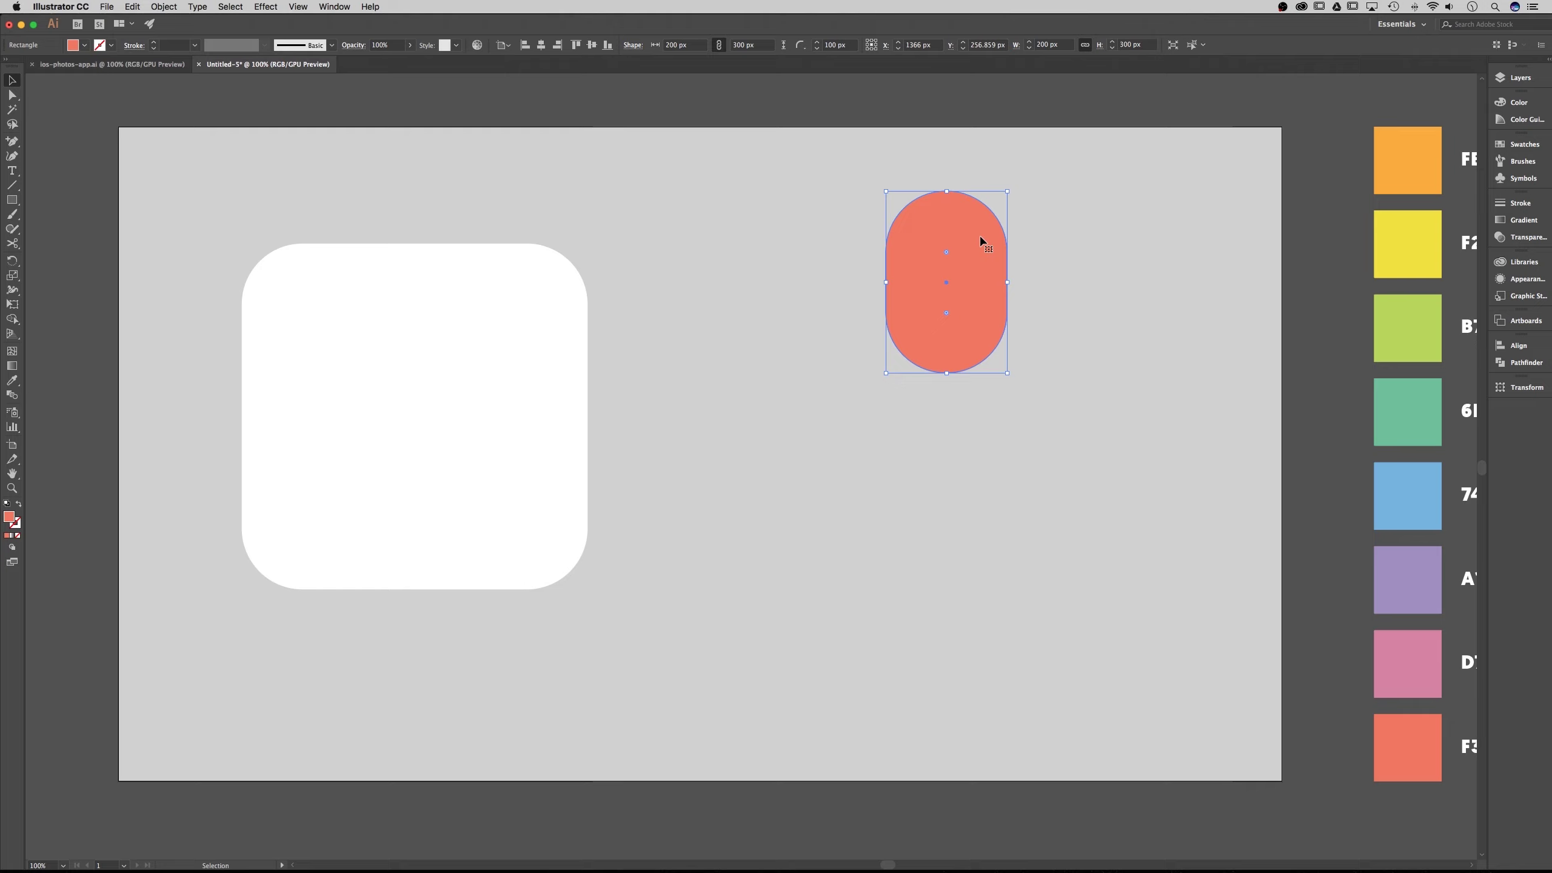
Zoom in to 200% on the pill and select it again
{"action": "left_click", "coordinate": [1057, 369]}
{"action": "key", "text": "super+equal"}
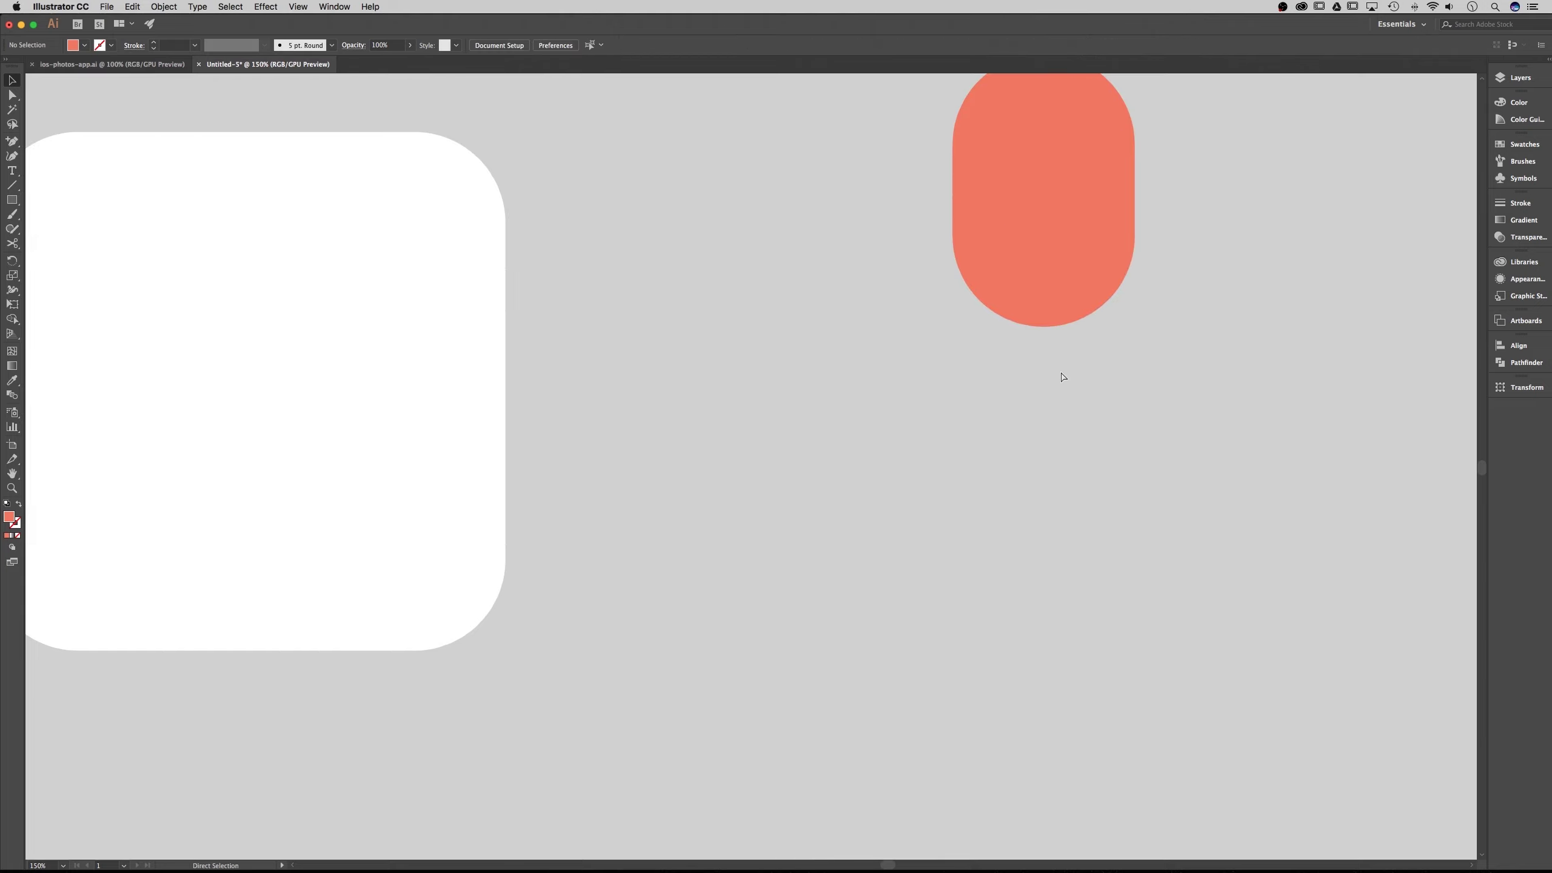
{"action": "key", "text": "super+equal"}
{"action": "scroll", "coordinate": [956, 482], "scroll_direction": "right", "scroll_amount": 6}
{"action": "scroll", "coordinate": [956, 482], "scroll_direction": "up", "scroll_amount": 4}
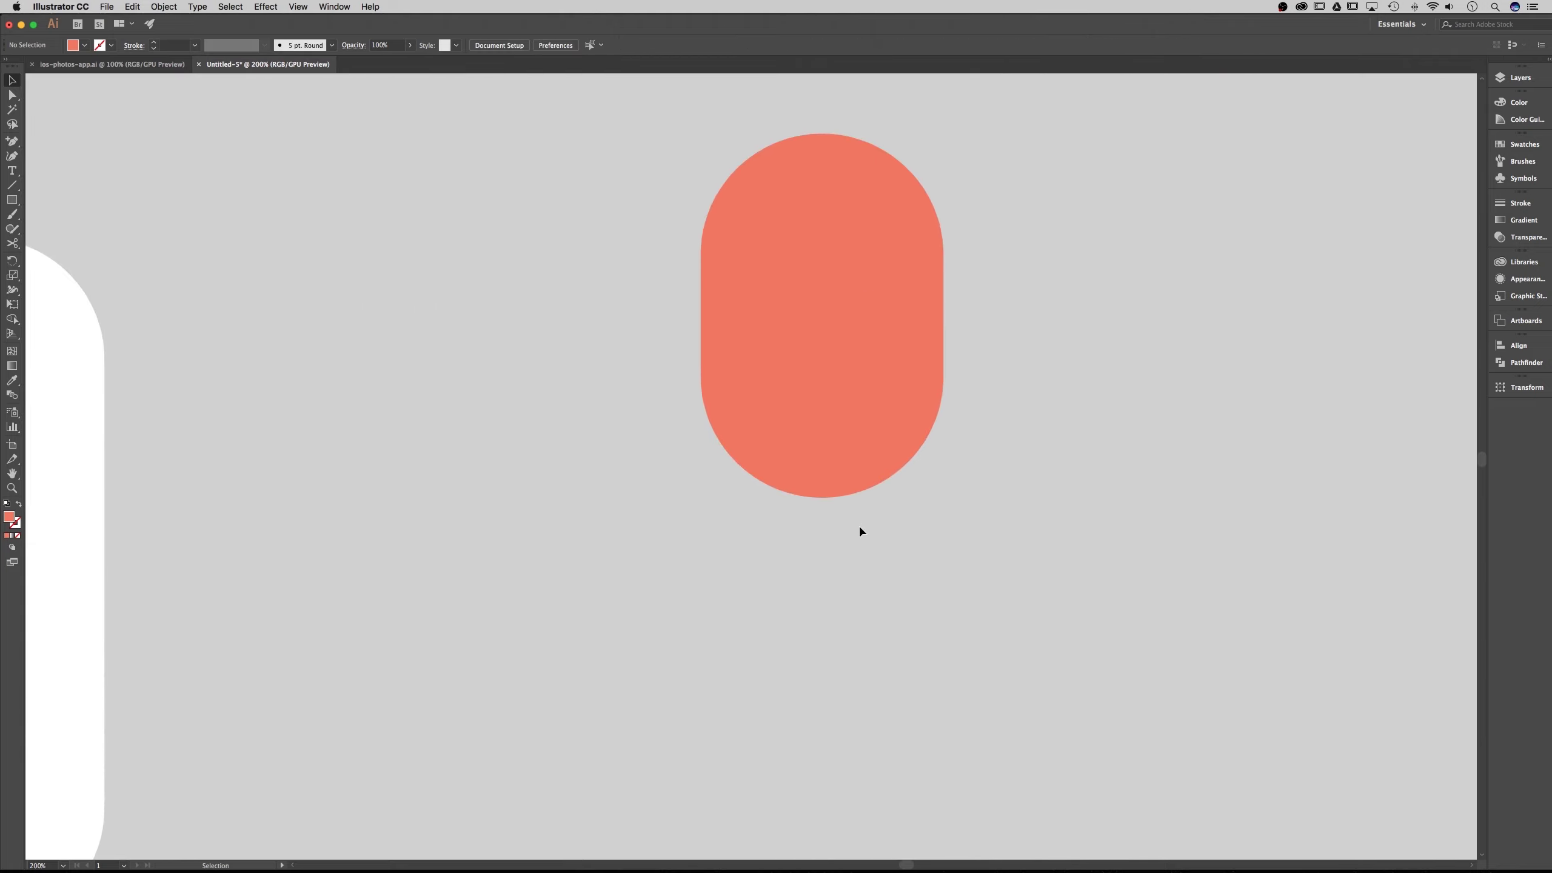
{"action": "left_click", "coordinate": [832, 486]}
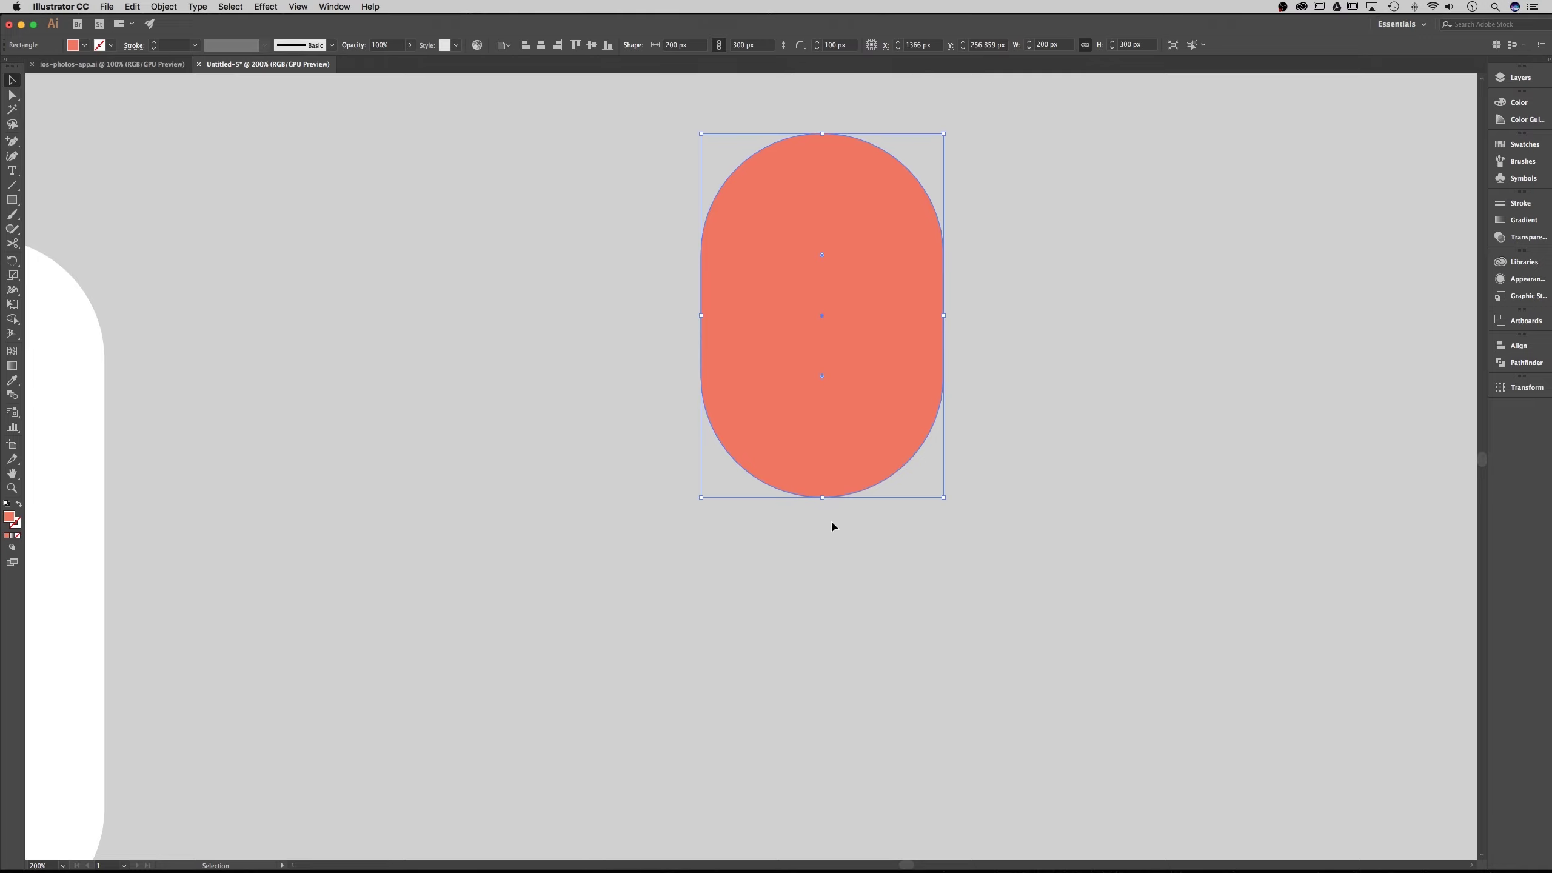
Draw a 5 × 5 px ellipse below the pill and fill it with black
{"action": "left_click", "coordinate": [12, 199]}
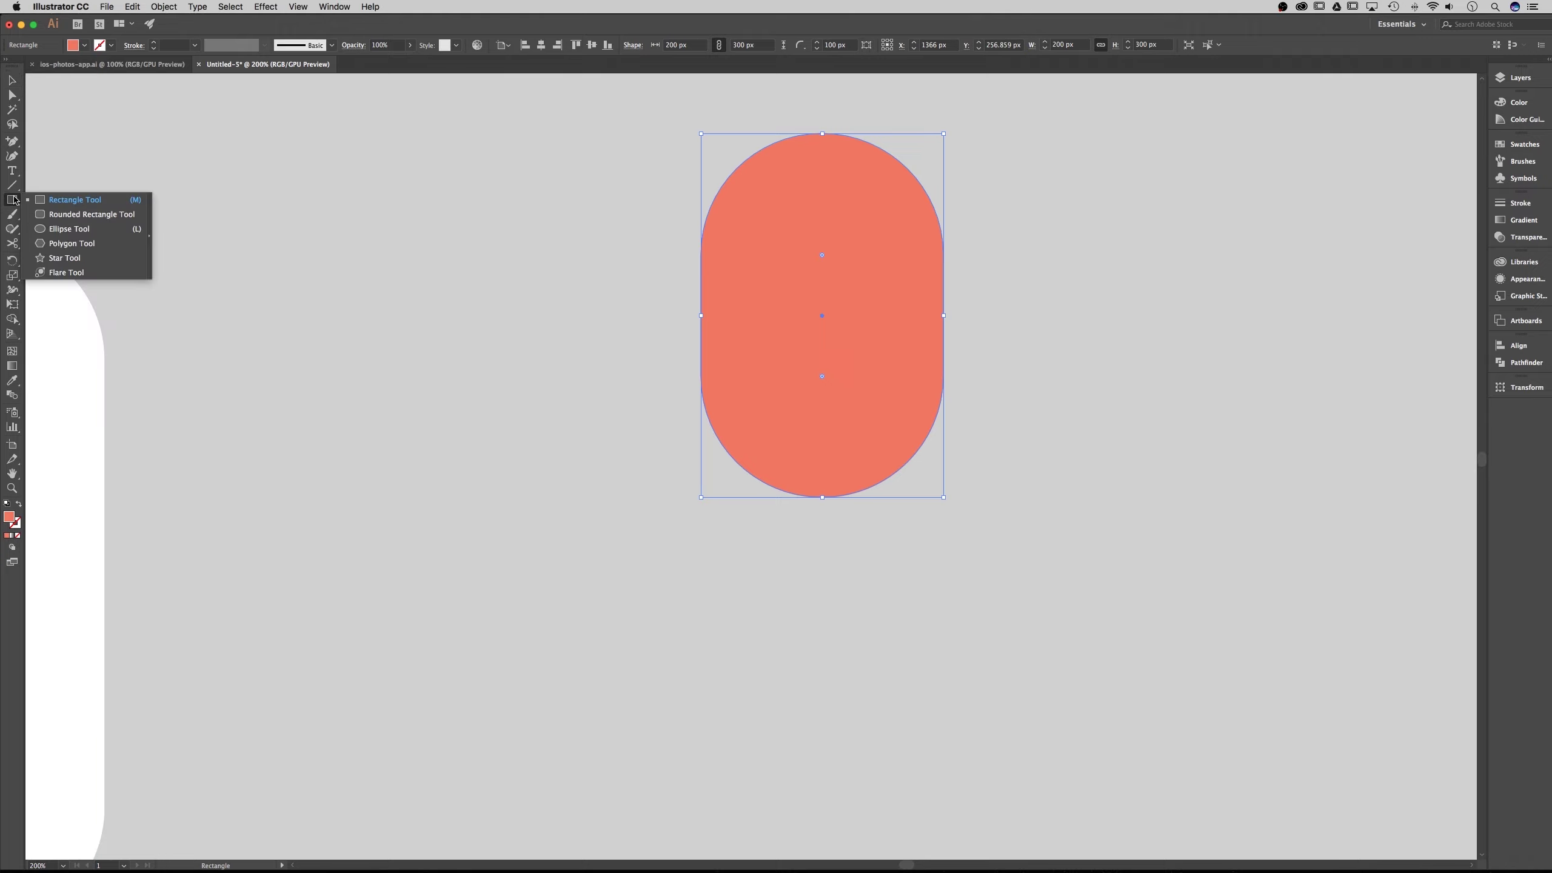
{"action": "left_click", "coordinate": [70, 227]}
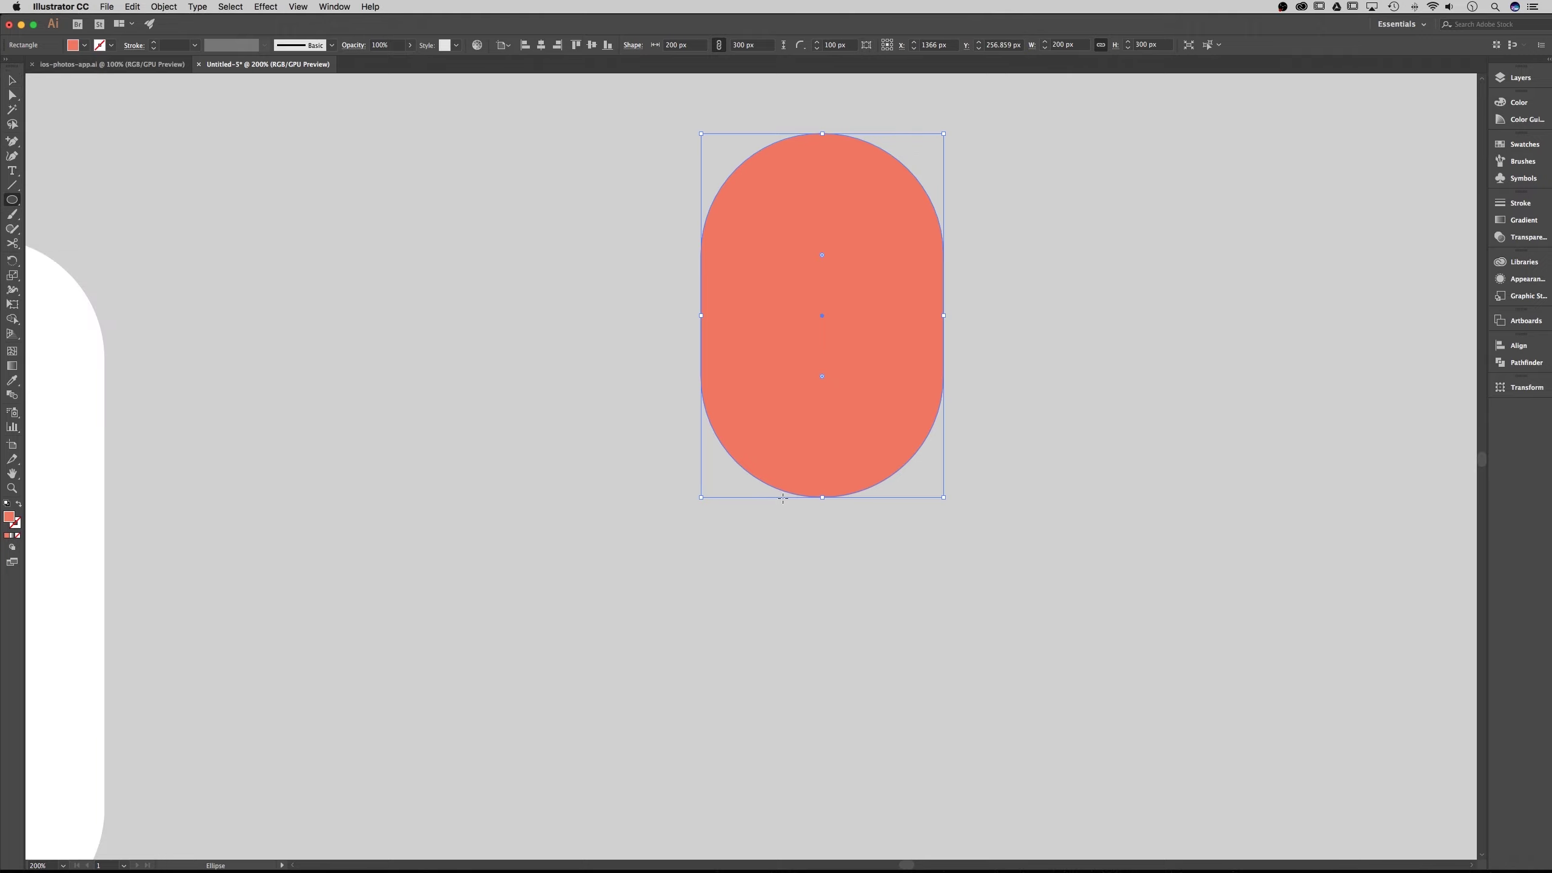
{"action": "left_click", "coordinate": [816, 539]}
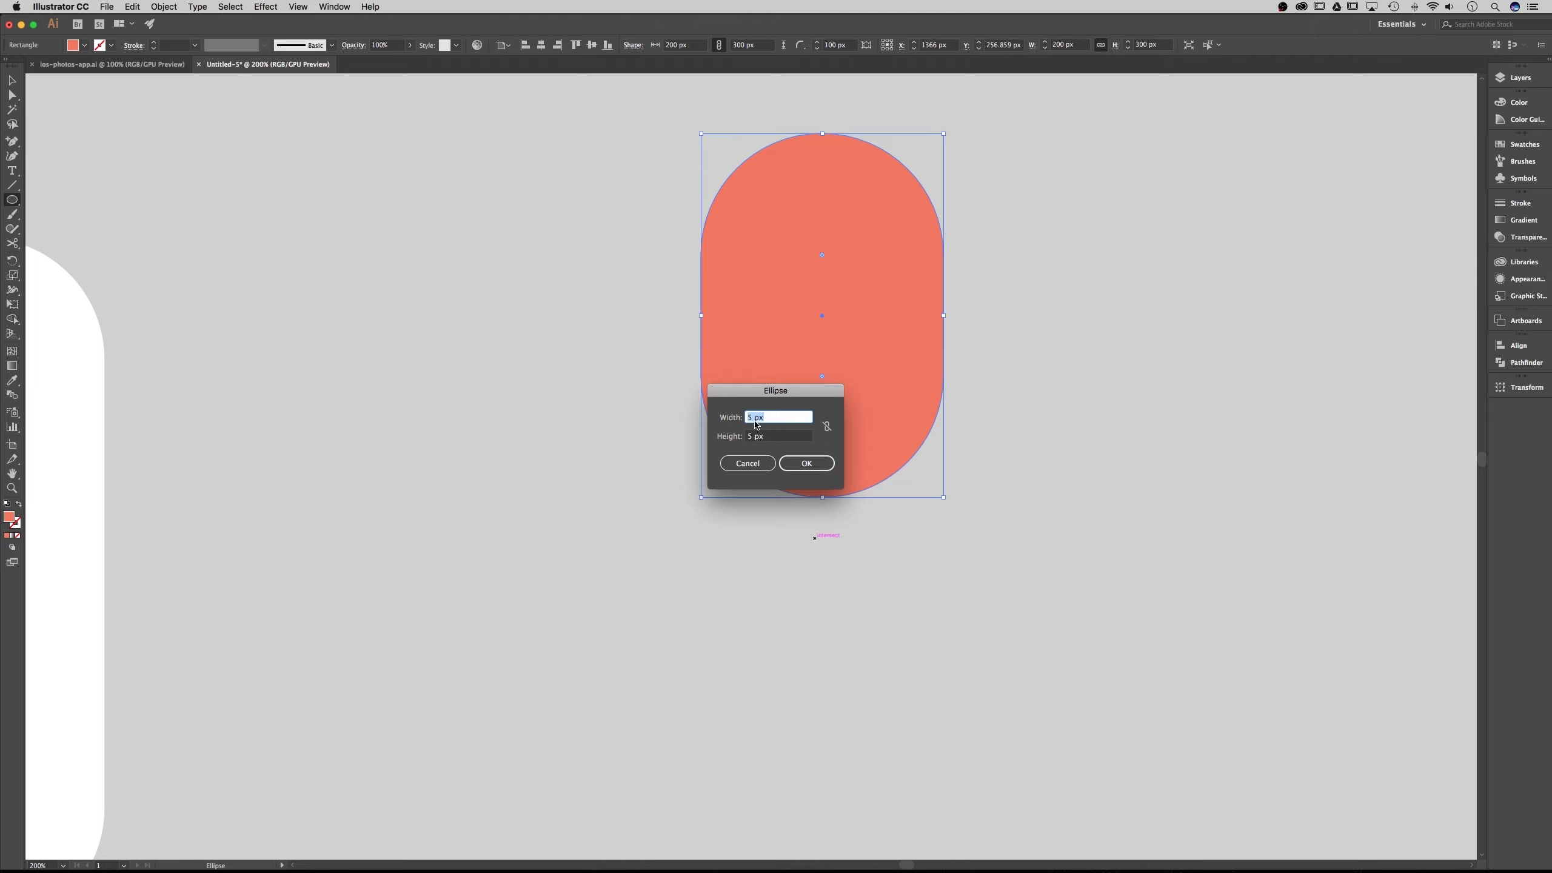
{"action": "left_click", "coordinate": [815, 465]}
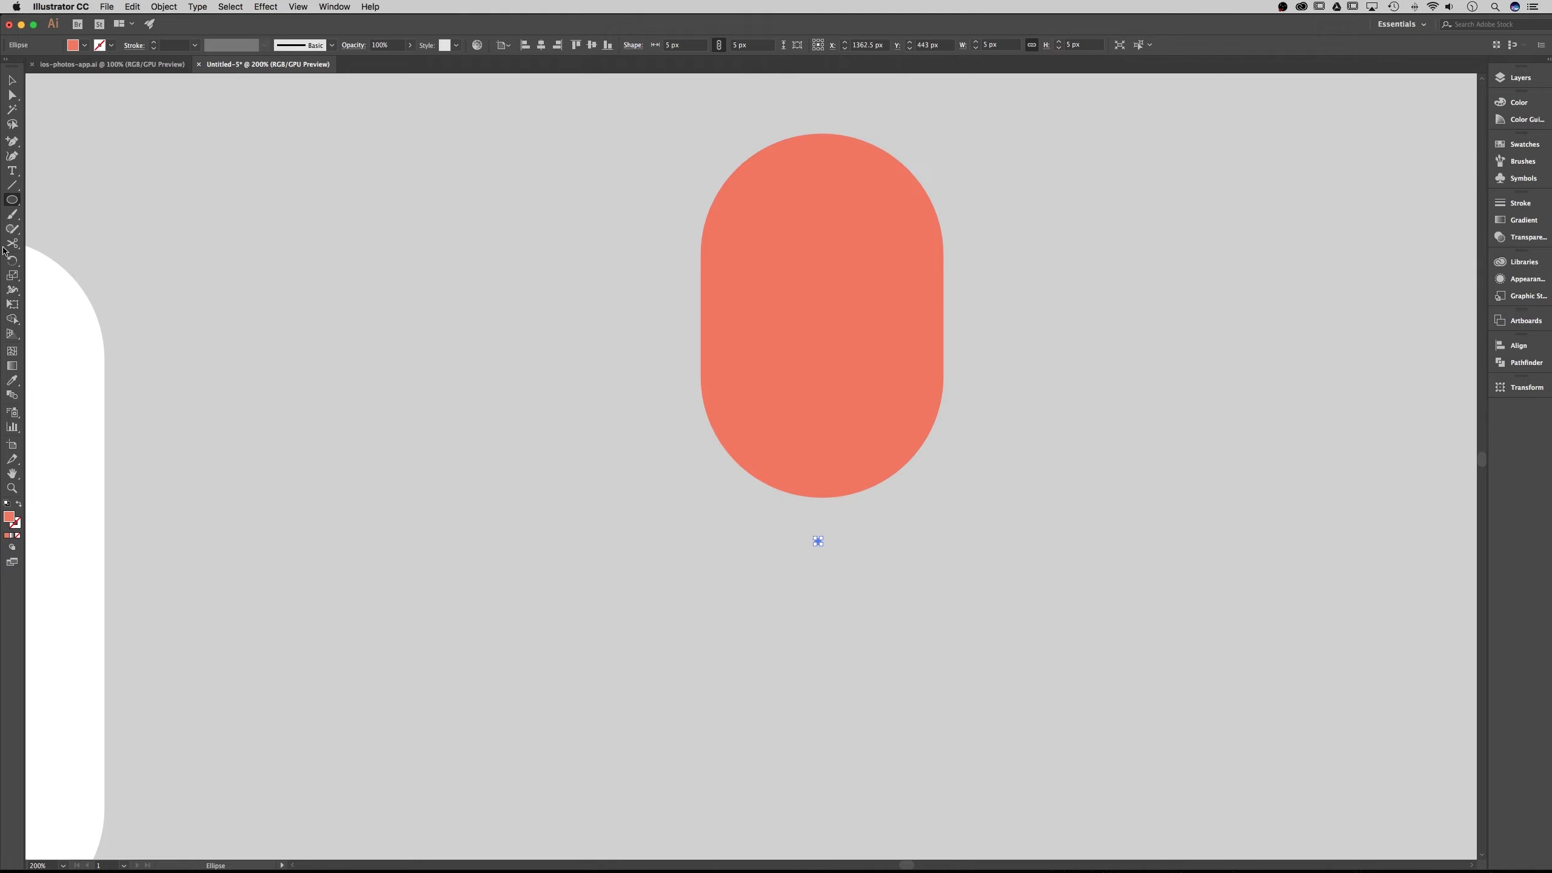
{"action": "left_click", "coordinate": [14, 82]}
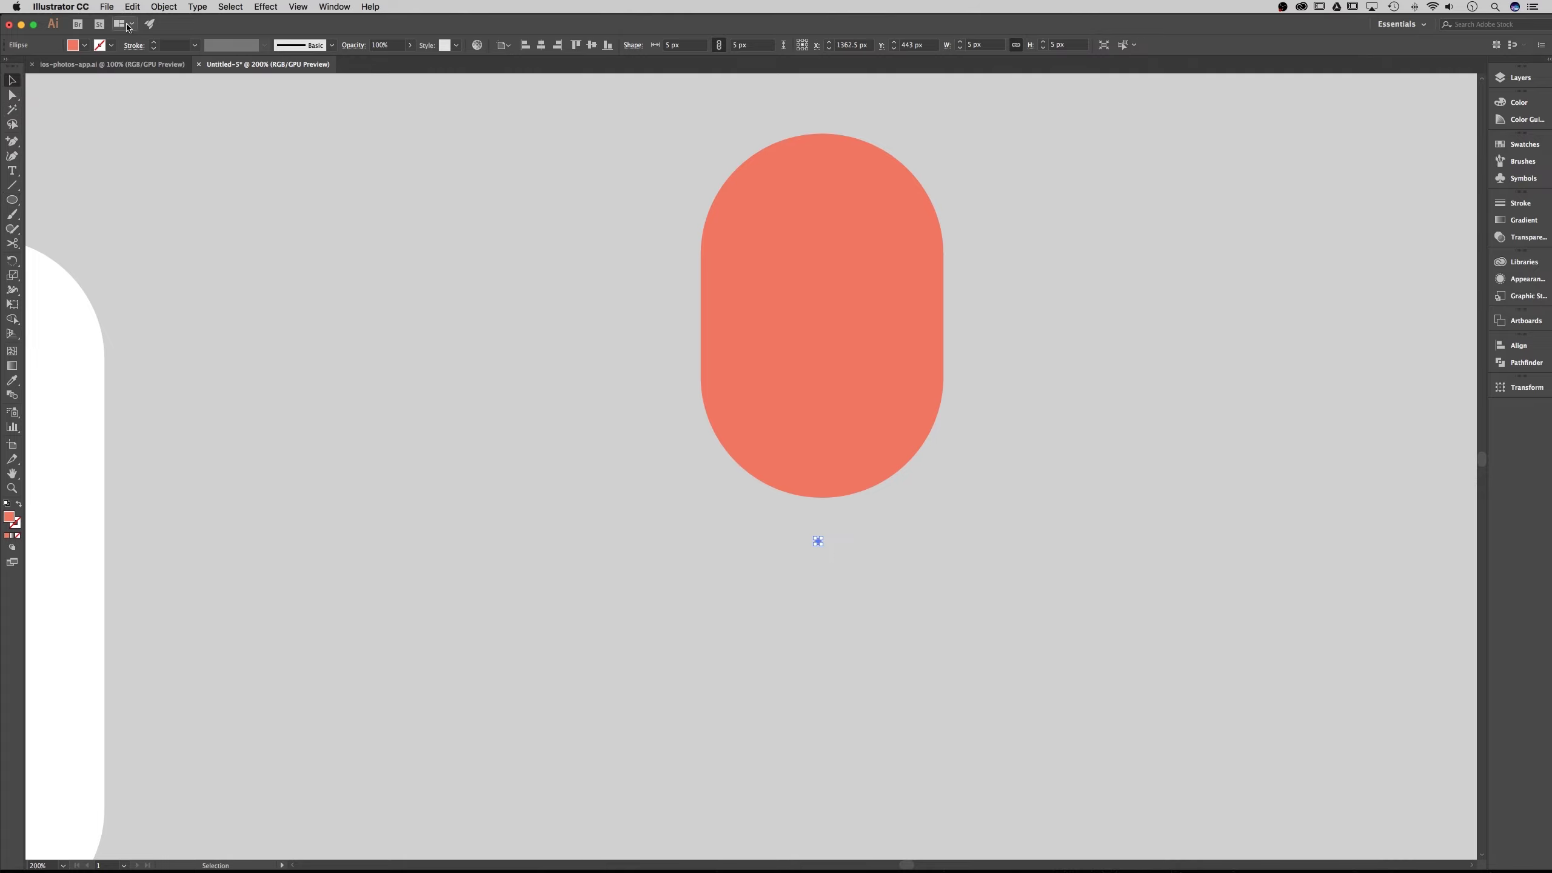
{"action": "left_click", "coordinate": [84, 44]}
{"action": "left_click", "coordinate": [34, 68]}
{"action": "left_click", "coordinate": [898, 554]}
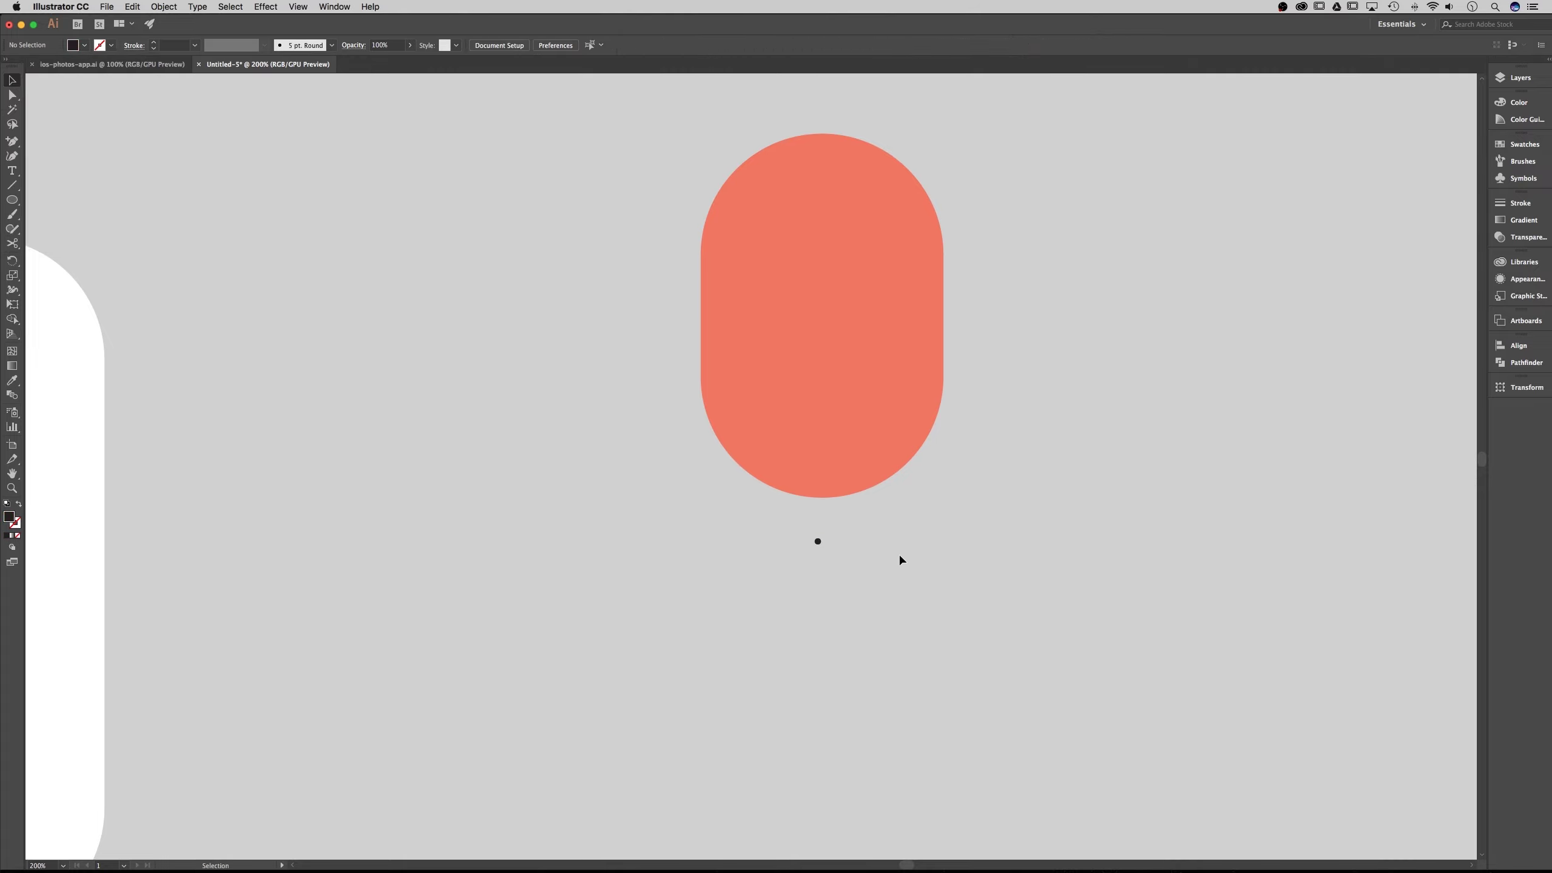
{"action": "left_click_drag", "start_coordinate": [900, 558], "coordinate": [849, 530]}
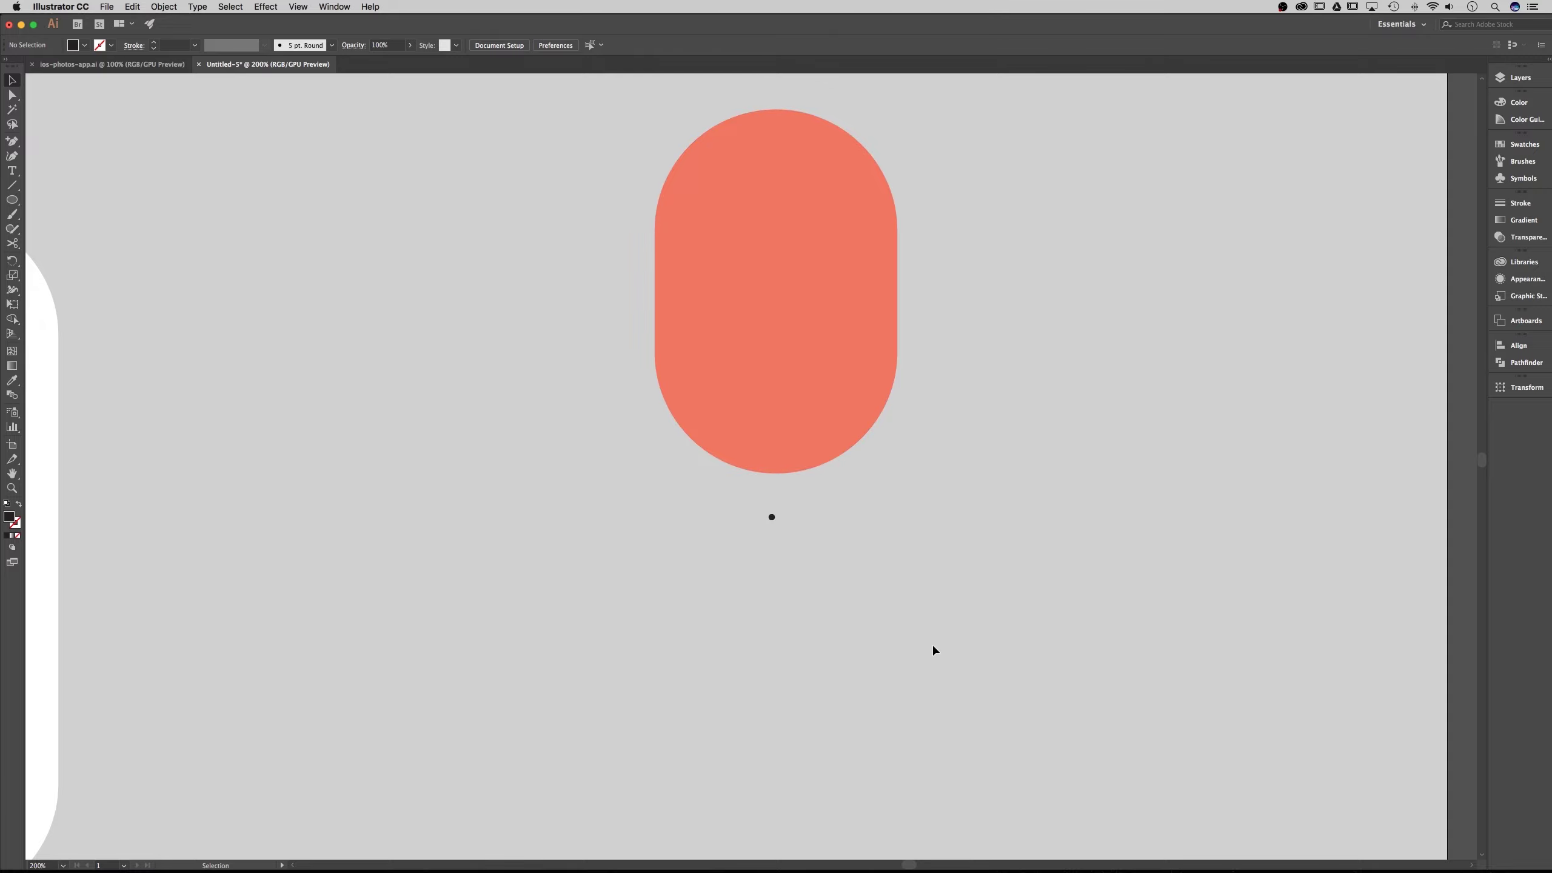
{"action": "key", "text": "super+equal"}
{"action": "key", "text": "super+equal"}
{"action": "key", "text": "super+equal"}
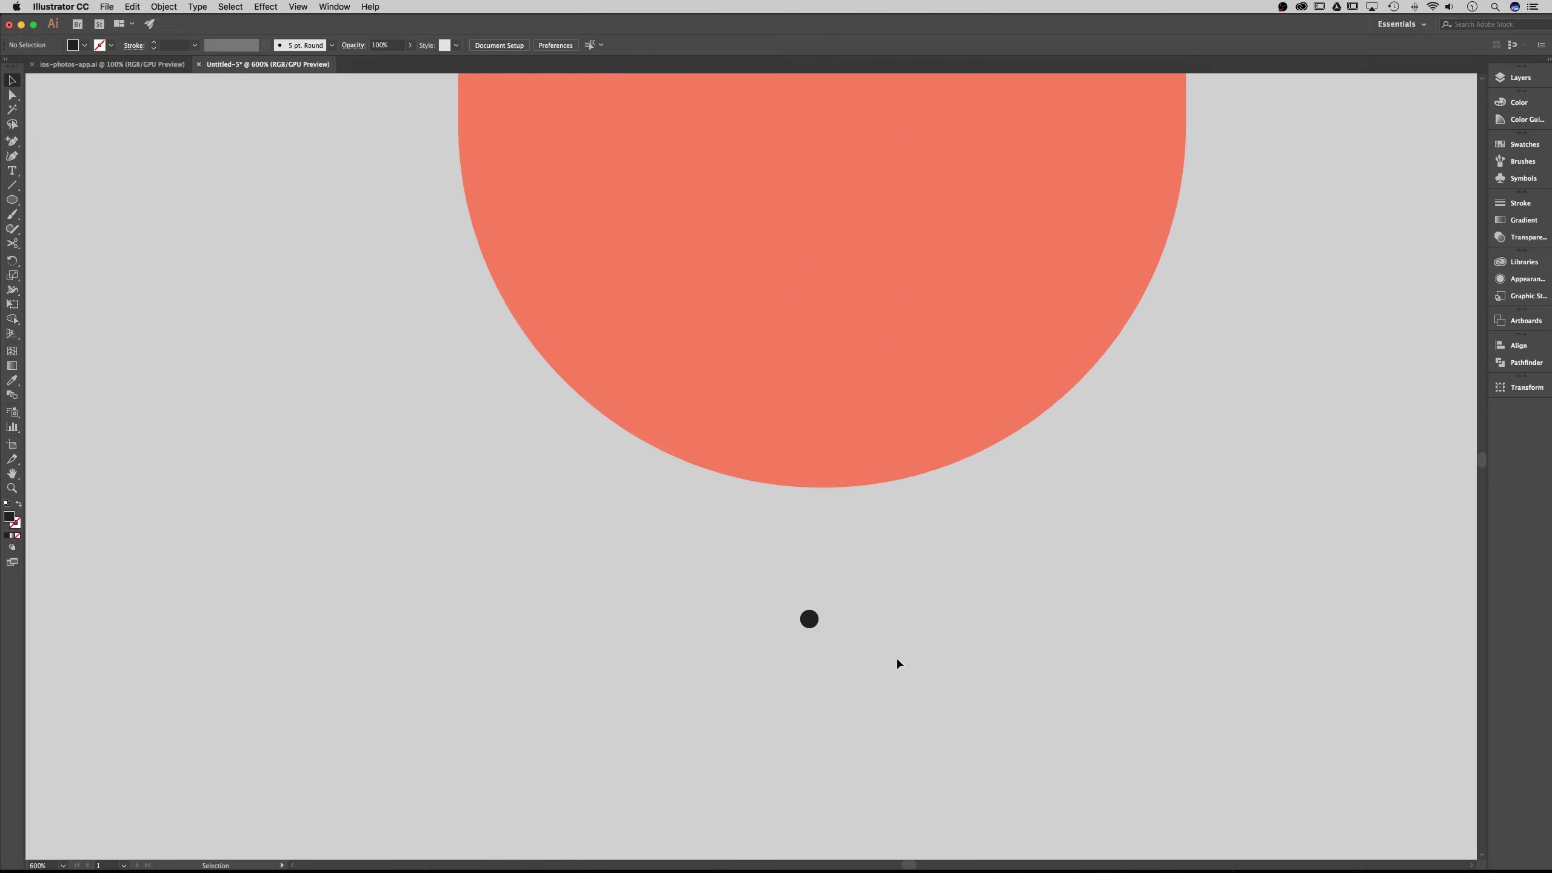
Move the black dot up onto the bottom tip of the pill
{"action": "left_click_drag", "start_coordinate": [774, 607], "coordinate": [773, 605]}
{"action": "left_click", "coordinate": [848, 562]}
{"action": "left_click", "coordinate": [299, 7]}
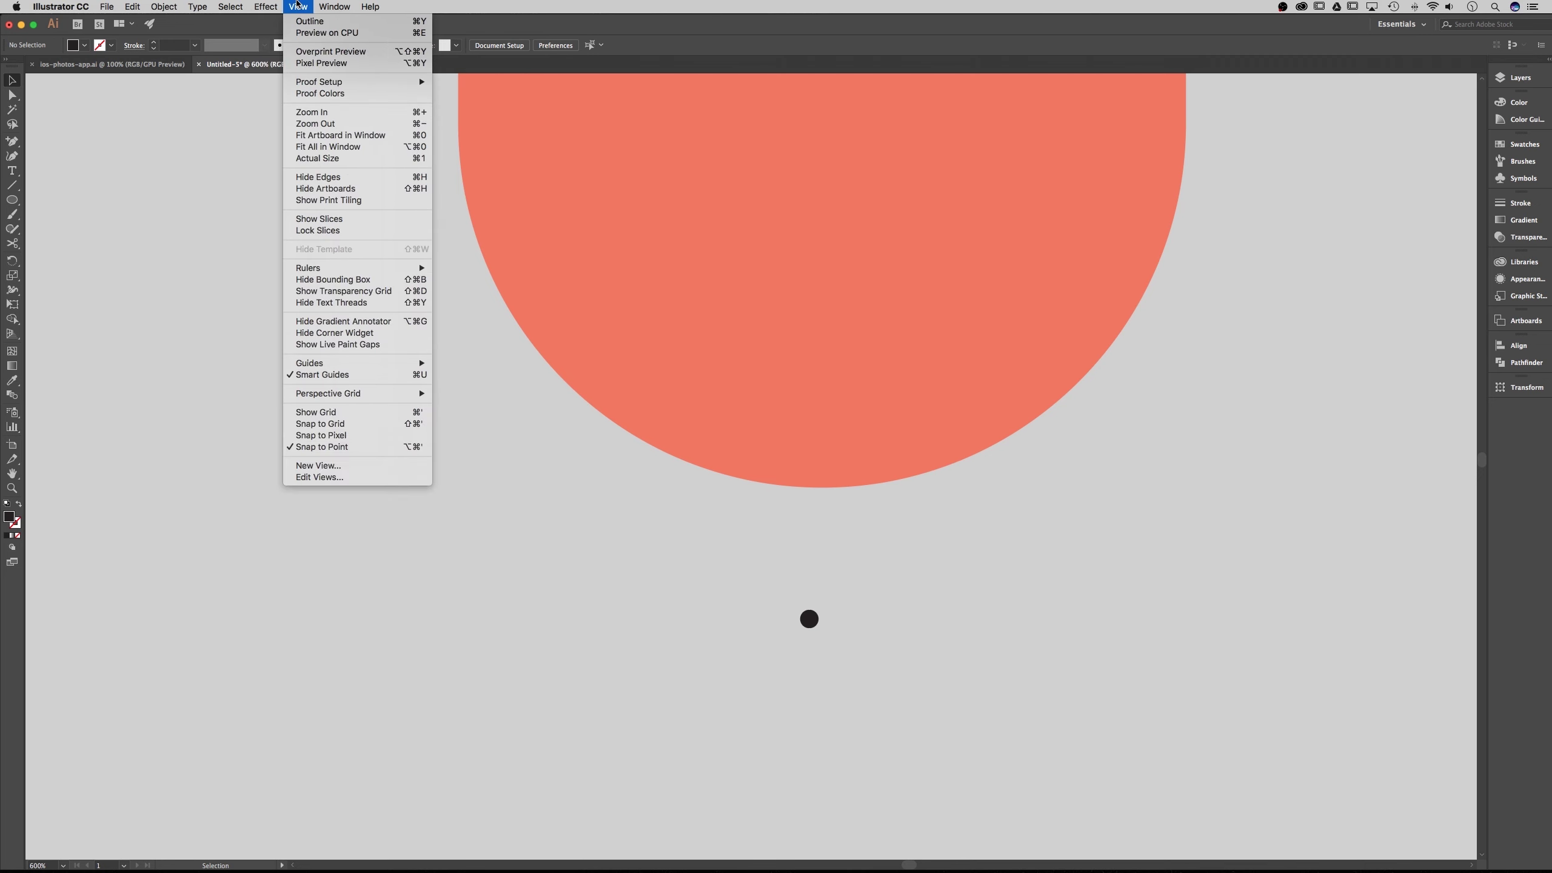
{"action": "left_click", "coordinate": [666, 494]}
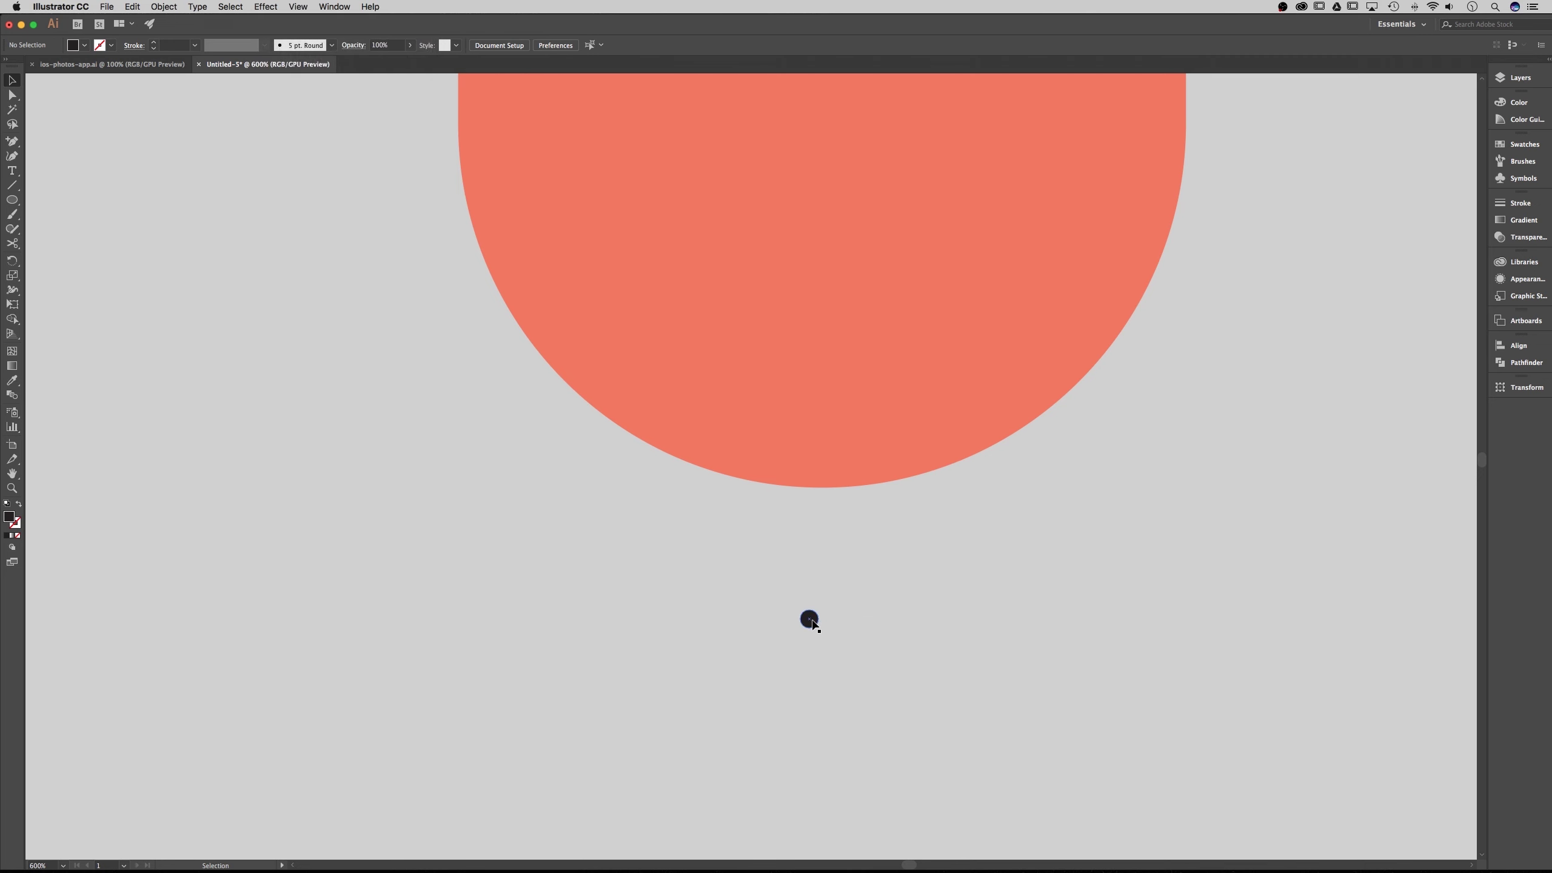
{"action": "left_click_drag", "start_coordinate": [811, 623], "coordinate": [826, 502]}
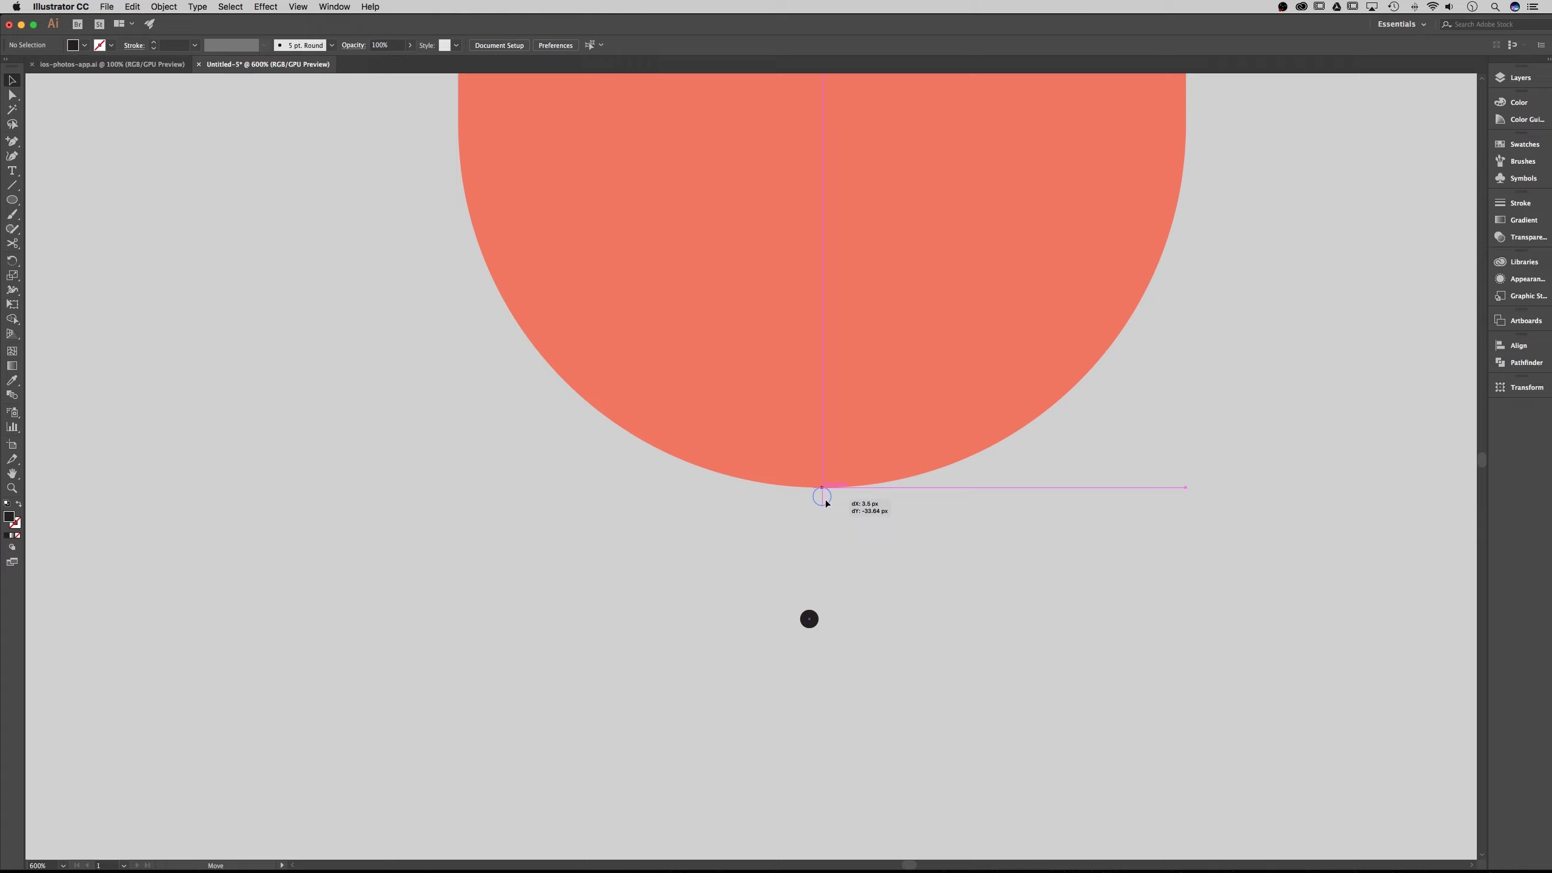
{"action": "left_click_drag", "start_coordinate": [827, 502], "coordinate": [826, 503]}
{"action": "left_click_drag", "start_coordinate": [826, 503], "coordinate": [826, 502]}
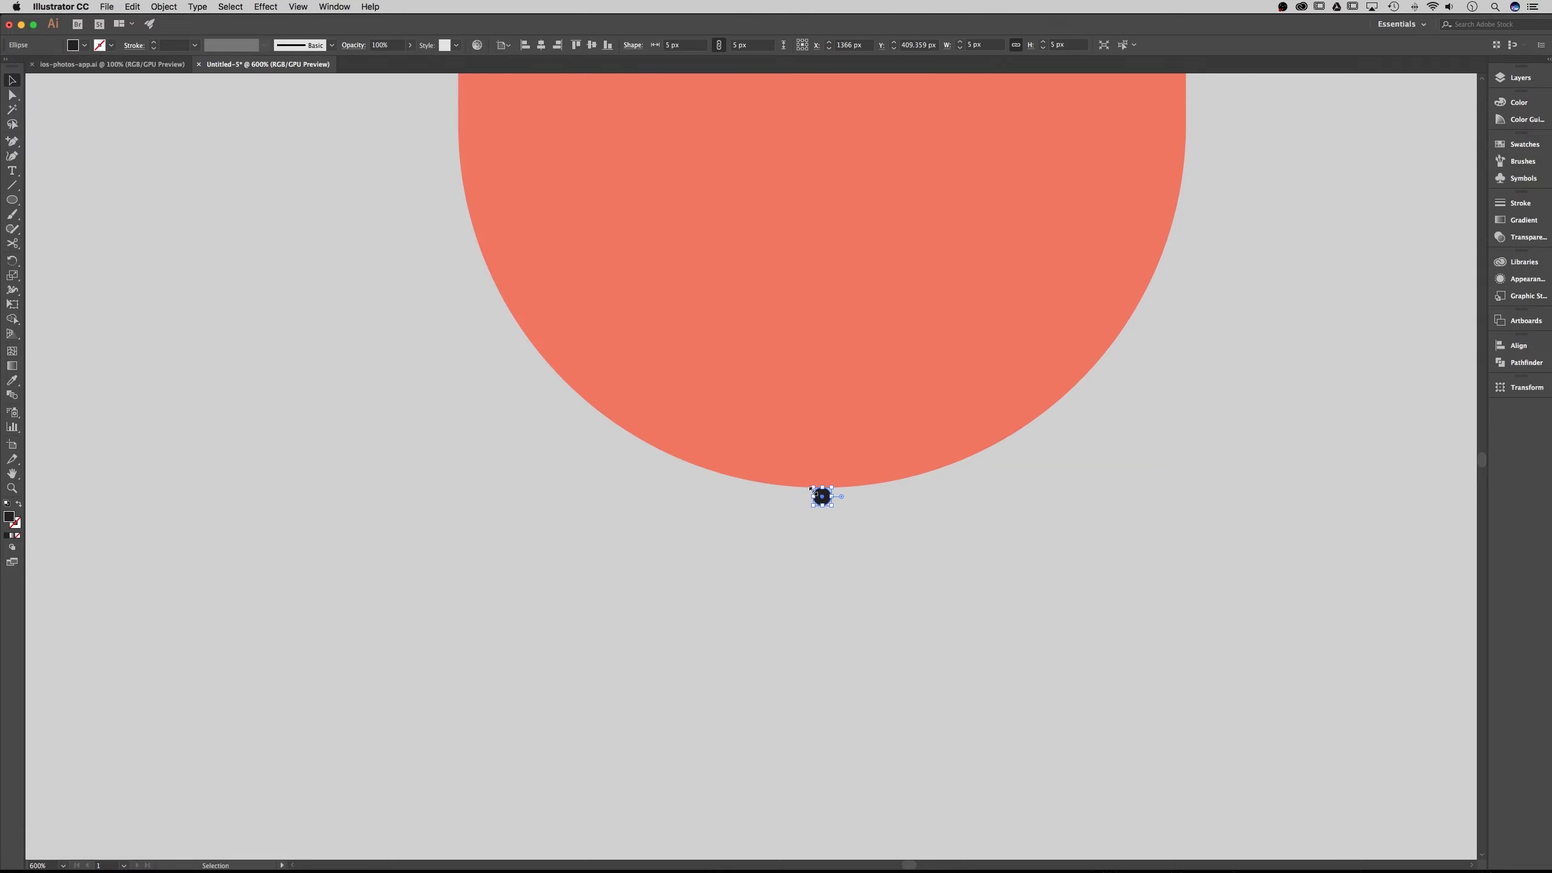
{"action": "left_click", "coordinate": [904, 505]}
Zoom out, select the pill and the dot together, and open their context menu
{"action": "key", "text": "super+minus"}
{"action": "key", "text": "super+minus"}
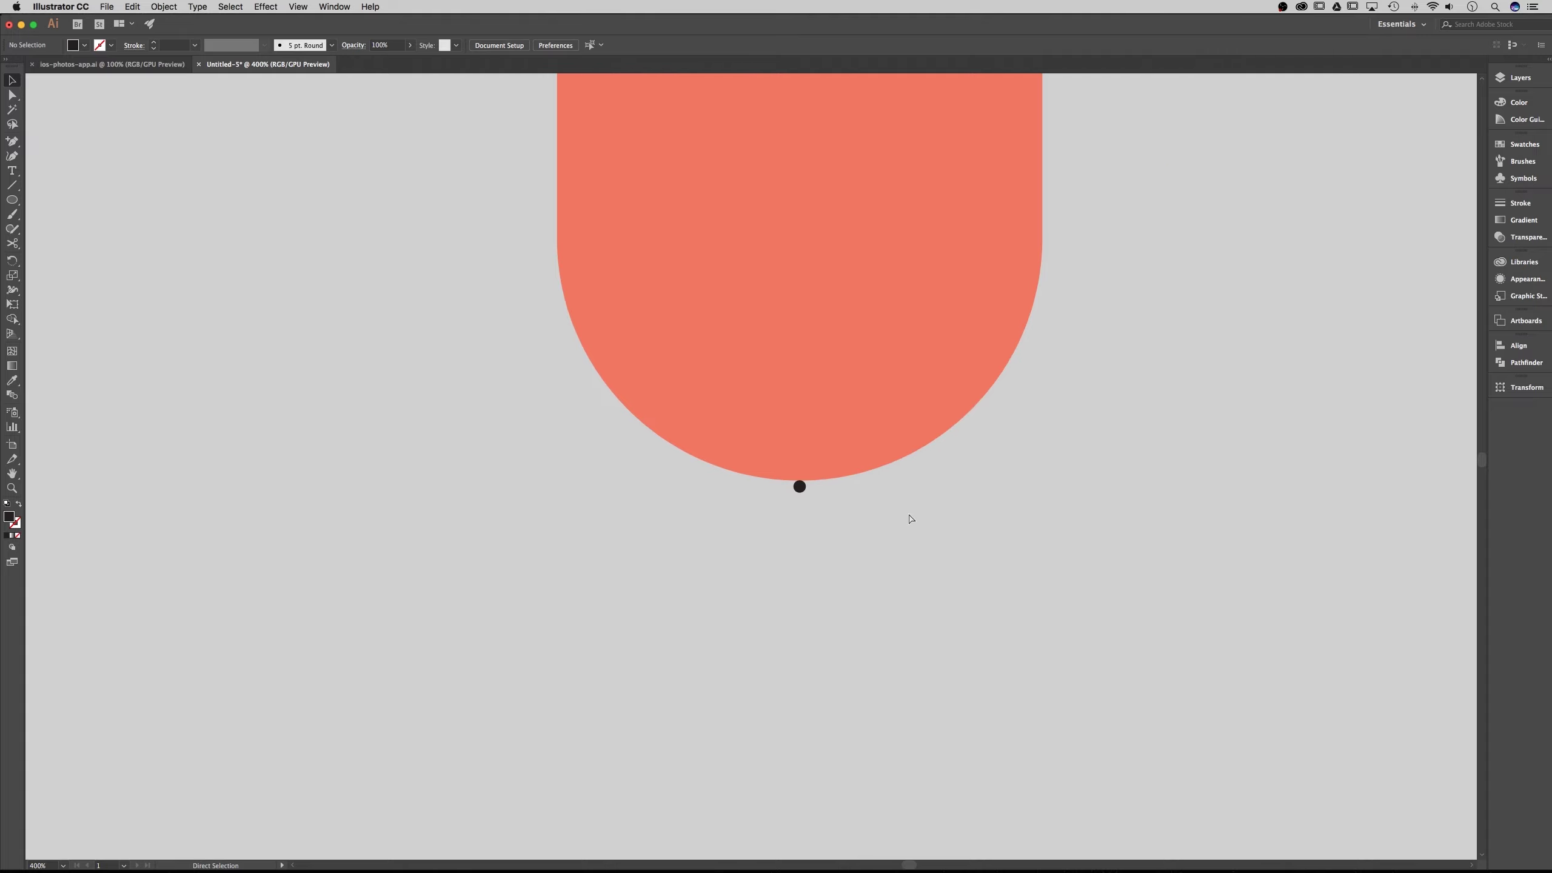
{"action": "key", "text": "super+minus"}
{"action": "key", "text": "v"}
{"action": "left_click_drag", "start_coordinate": [867, 487], "coordinate": [652, 299]}
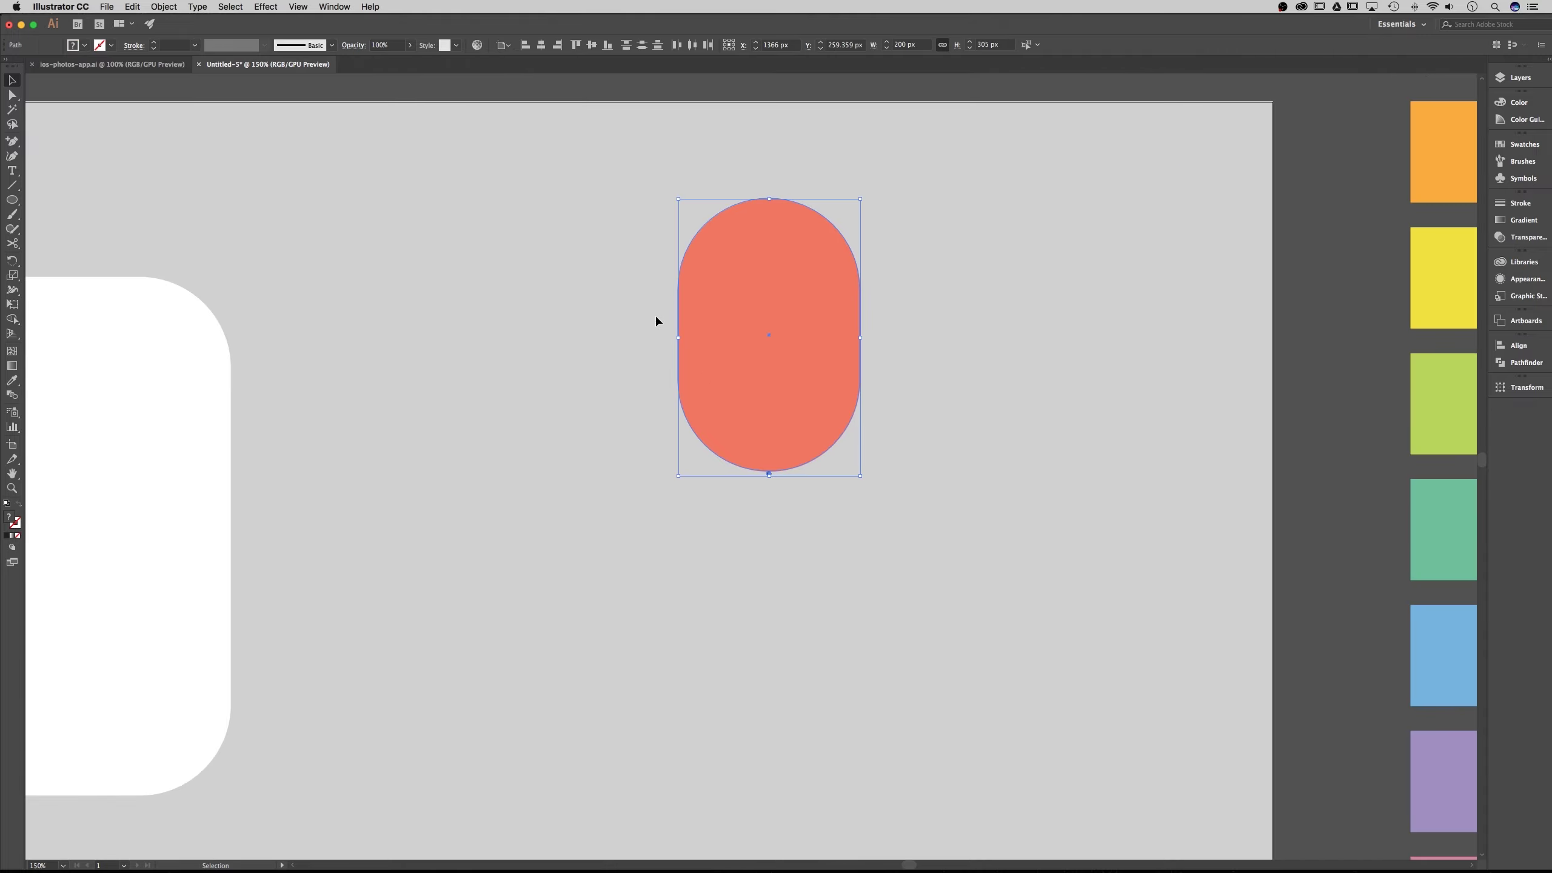
{"action": "right_click", "coordinate": [742, 295]}
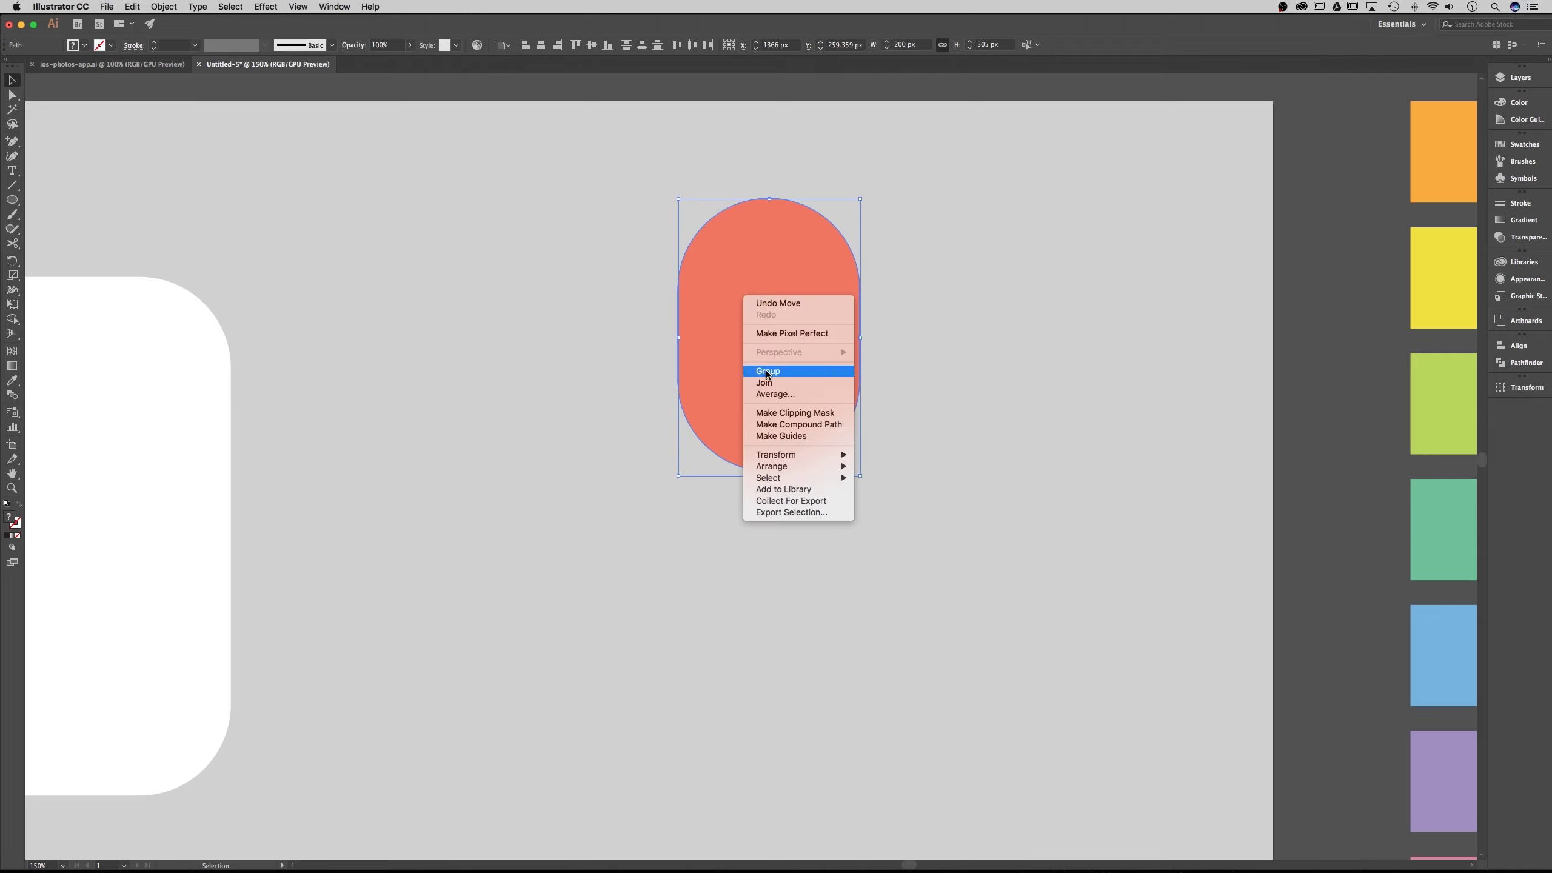
Group the coral pill and black dot into one petal, then zoom in and reselect it
{"action": "left_click", "coordinate": [769, 371]}
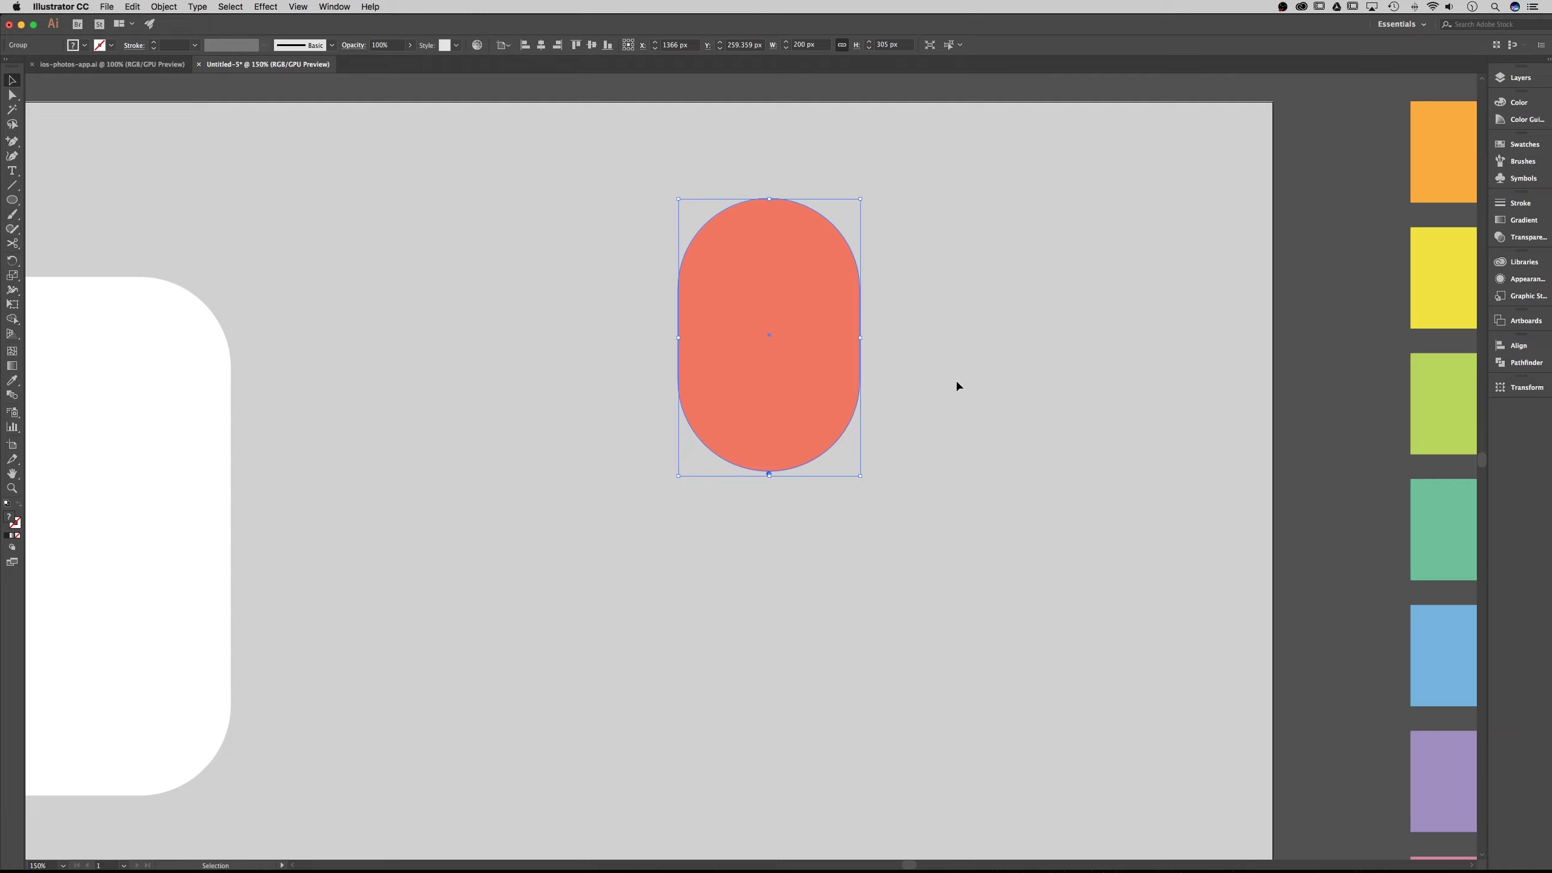
{"action": "left_click", "coordinate": [936, 405]}
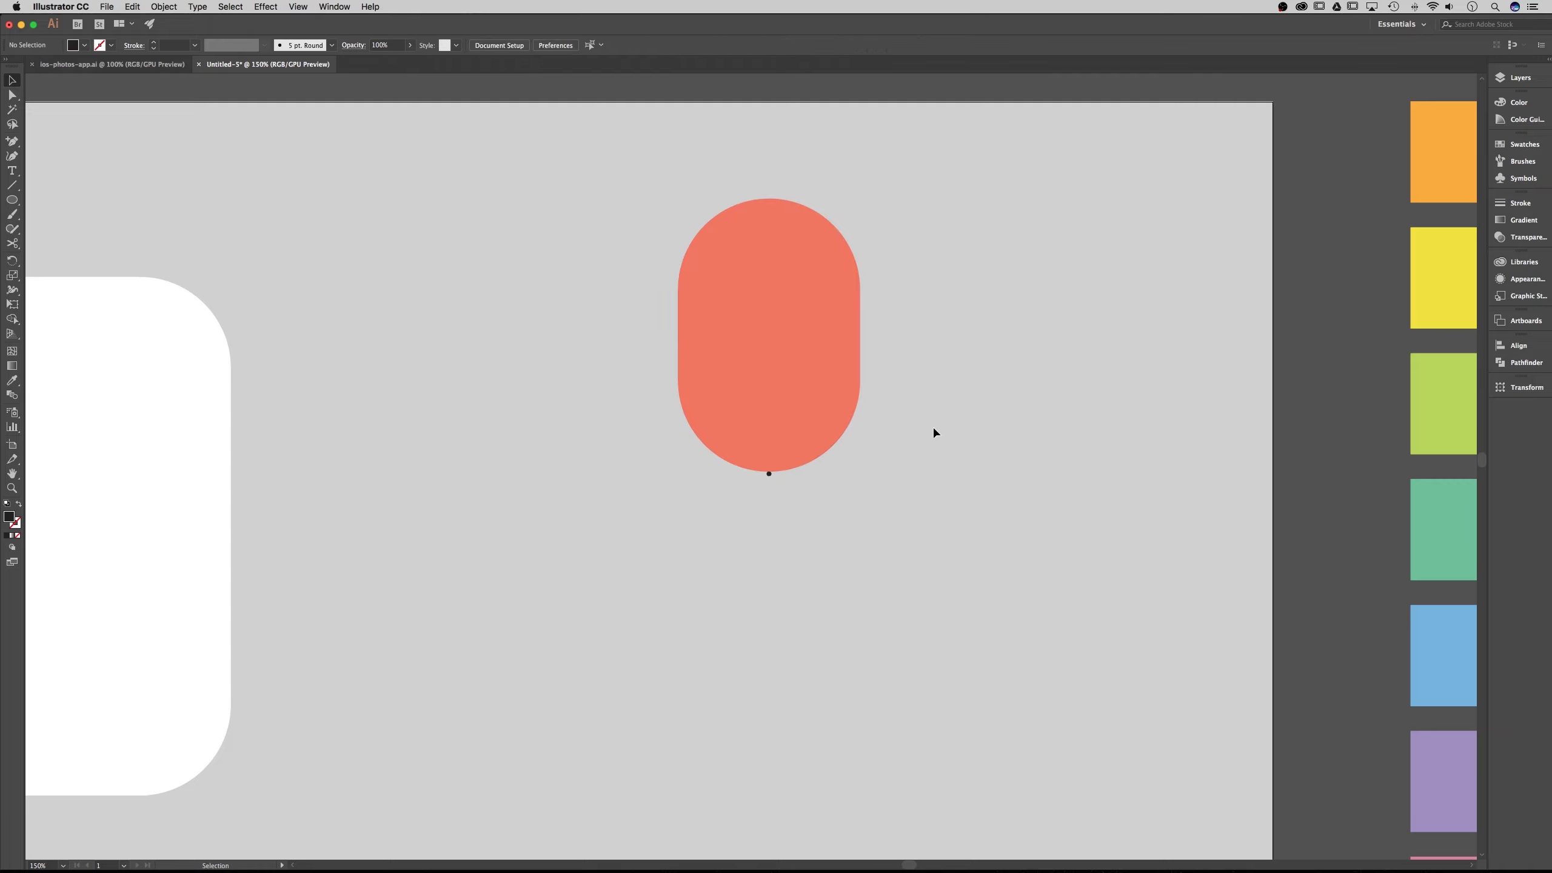
{"action": "scroll", "coordinate": [862, 450], "scroll_direction": "right", "scroll_amount": 3}
{"action": "key", "text": "cmd+equal"}
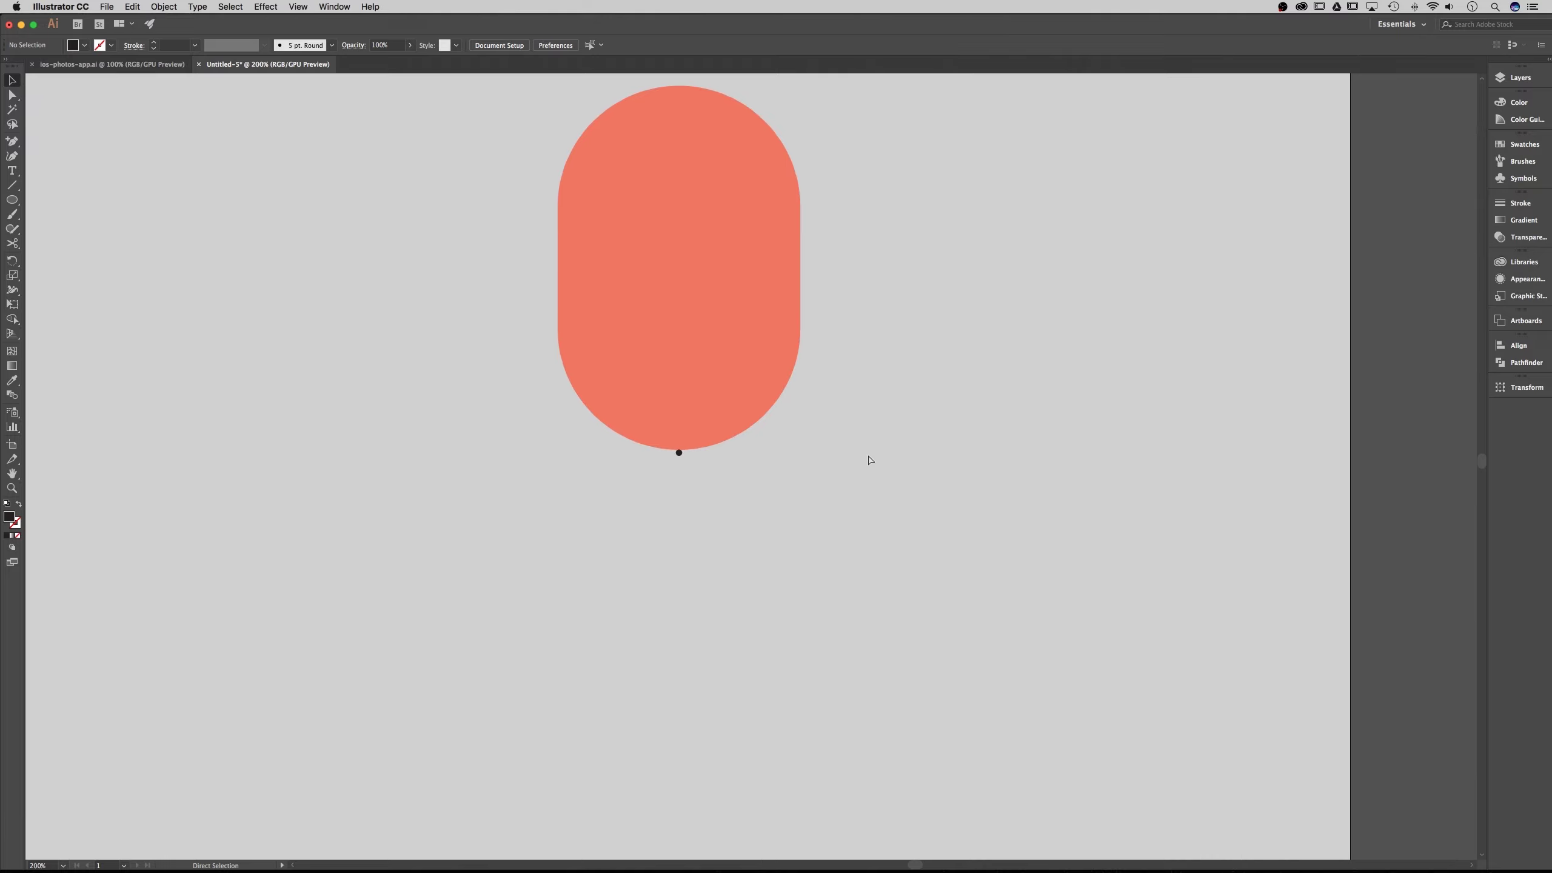
{"action": "scroll", "coordinate": [870, 459], "scroll_direction": "up", "scroll_amount": 2}
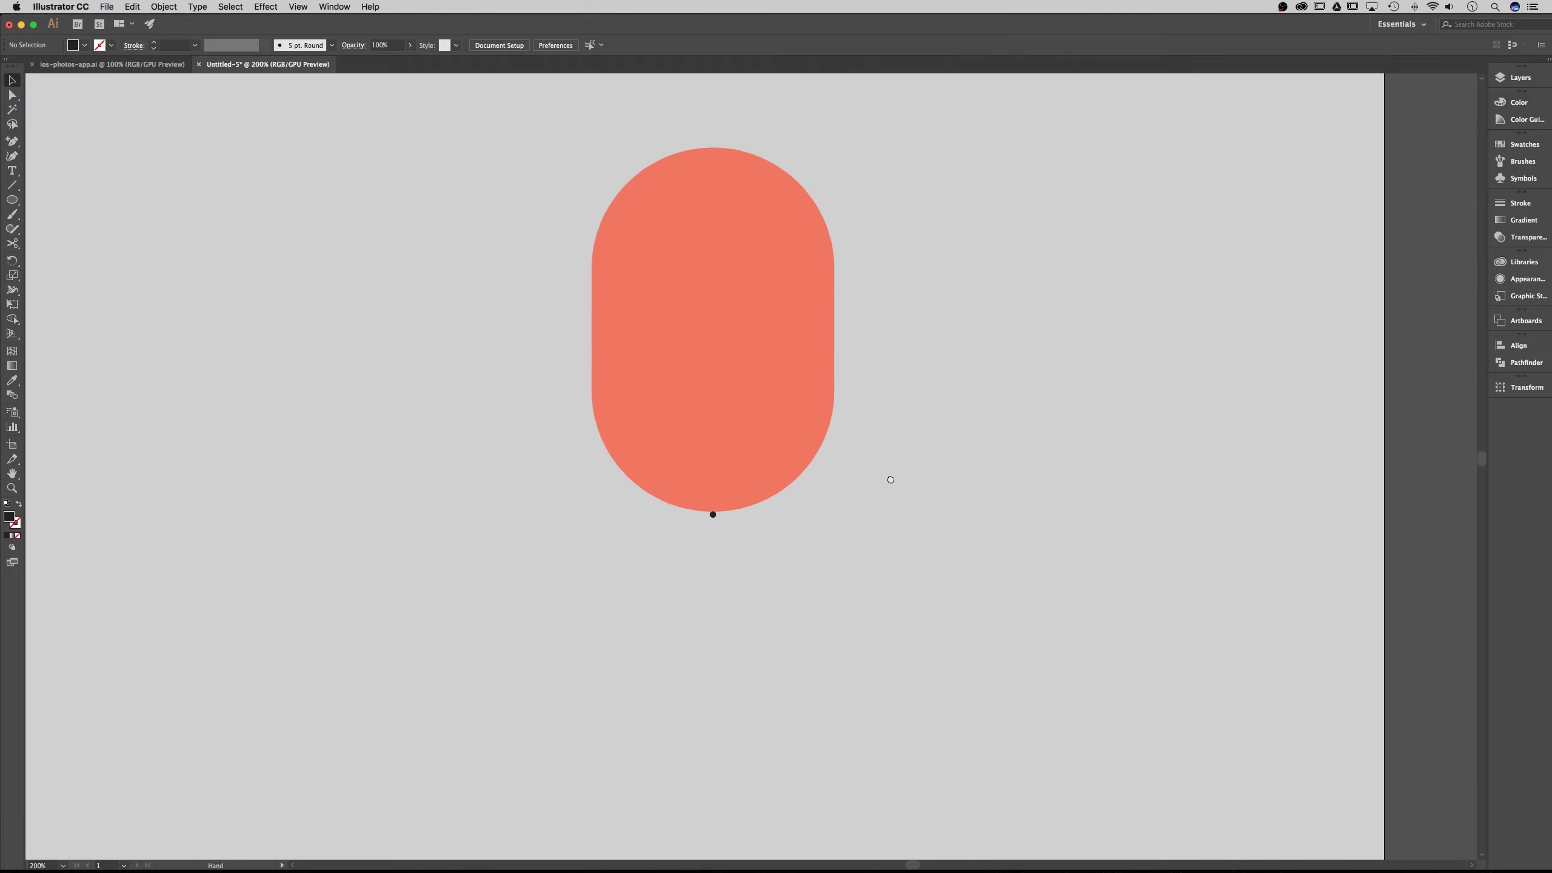
{"action": "left_click", "coordinate": [705, 428]}
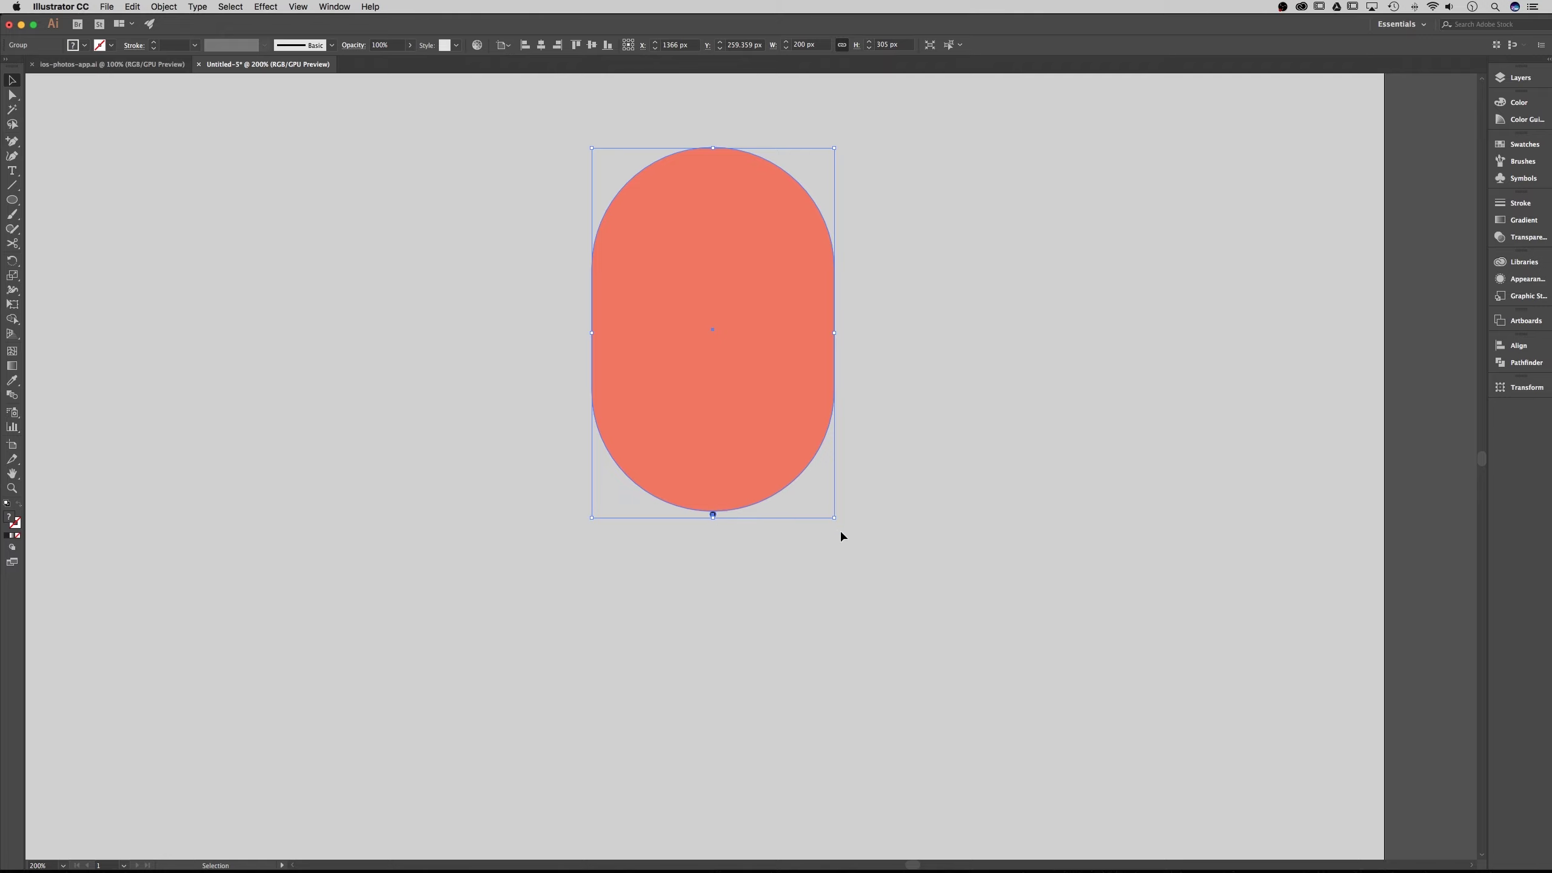
{"action": "left_click", "coordinate": [267, 6]}
Apply a Transform effect to the petal with 7 copies rotated 45° apart
{"action": "mouse_move", "coordinate": [338, 118]}
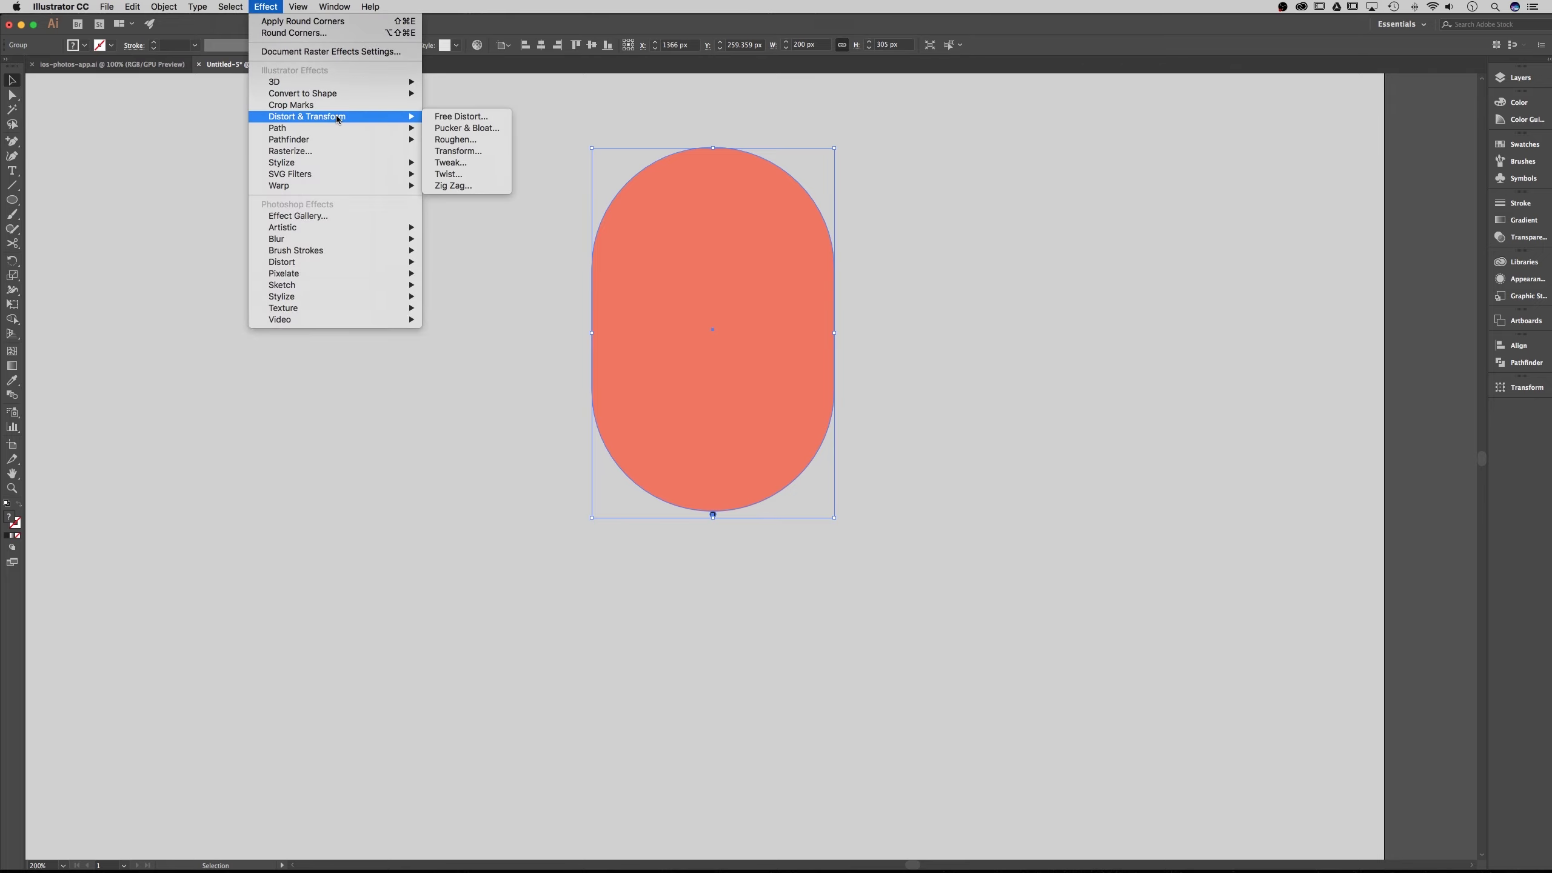
{"action": "left_click", "coordinate": [459, 151]}
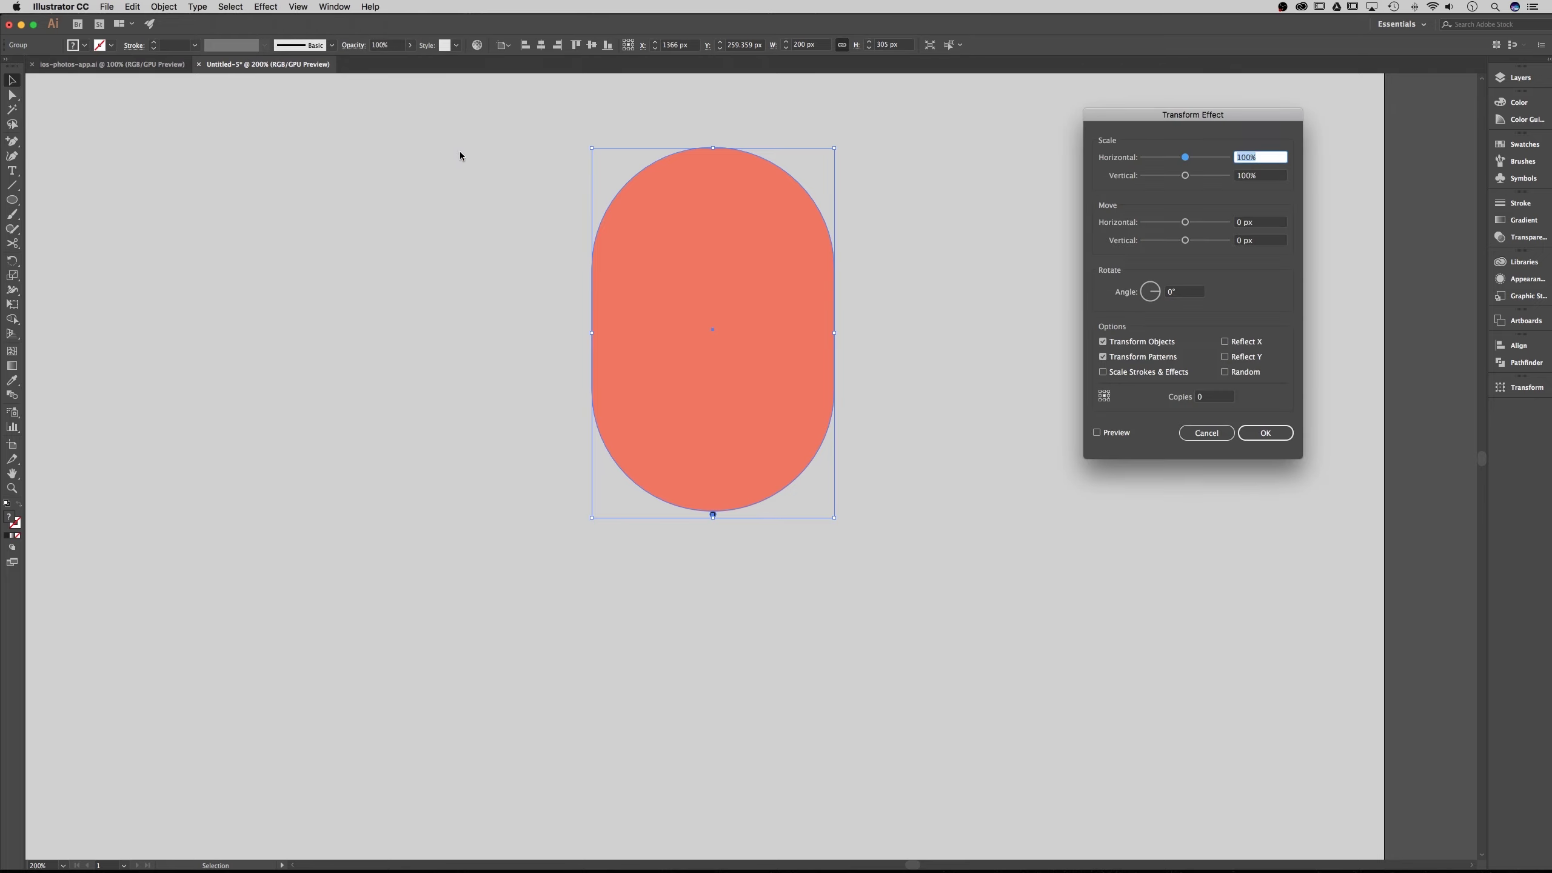
{"action": "left_click_drag", "start_coordinate": [1207, 121], "coordinate": [1103, 166]}
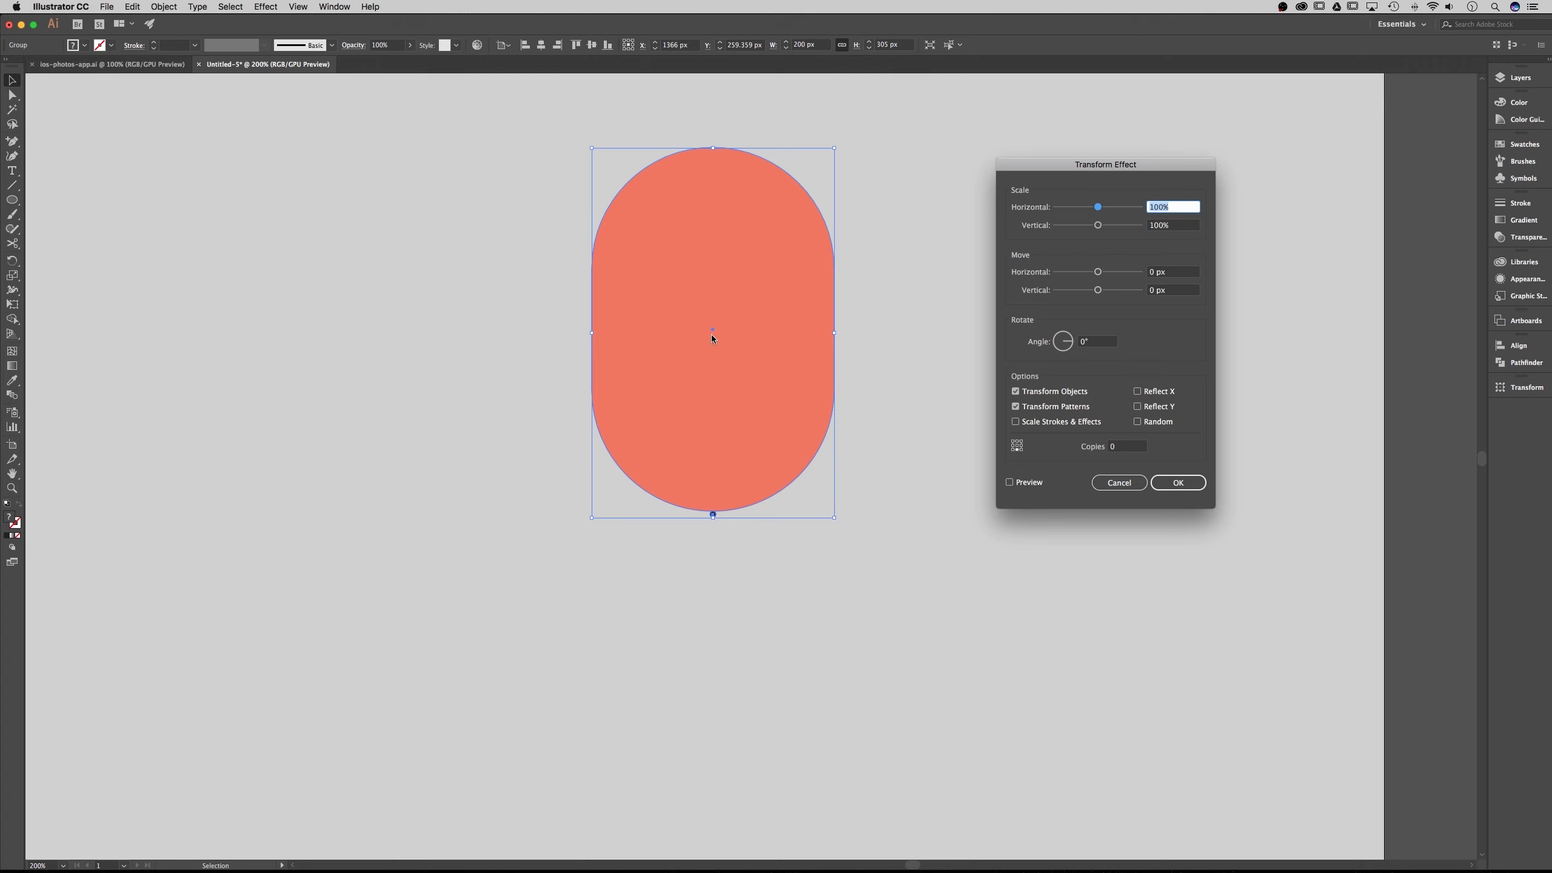
{"action": "left_click", "coordinate": [1121, 447]}
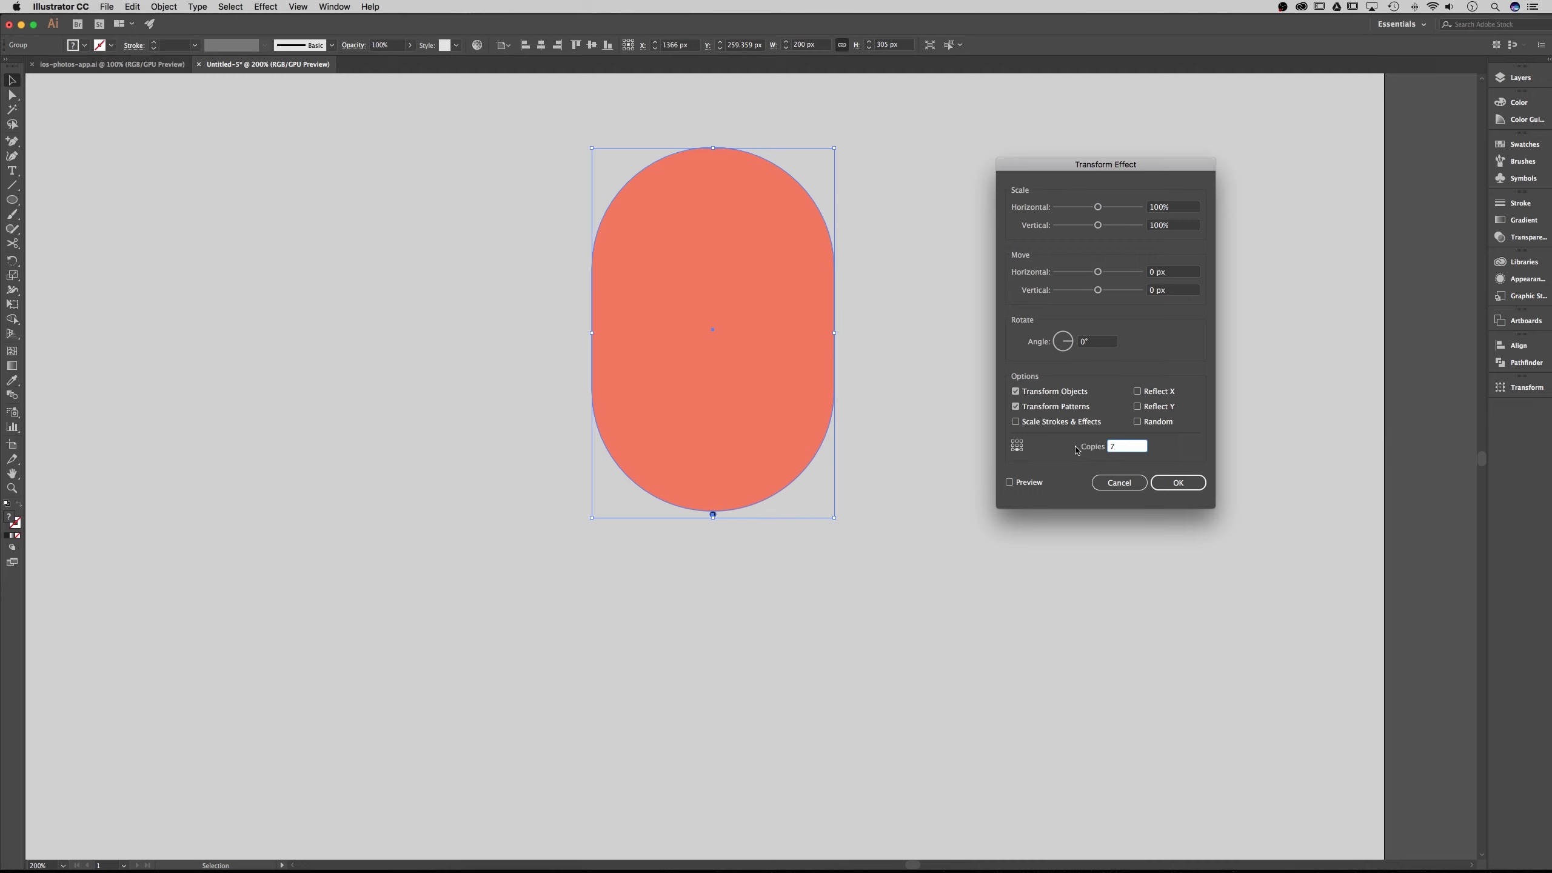
{"action": "left_click", "coordinate": [1078, 341]}
{"action": "type", "text": "45"}
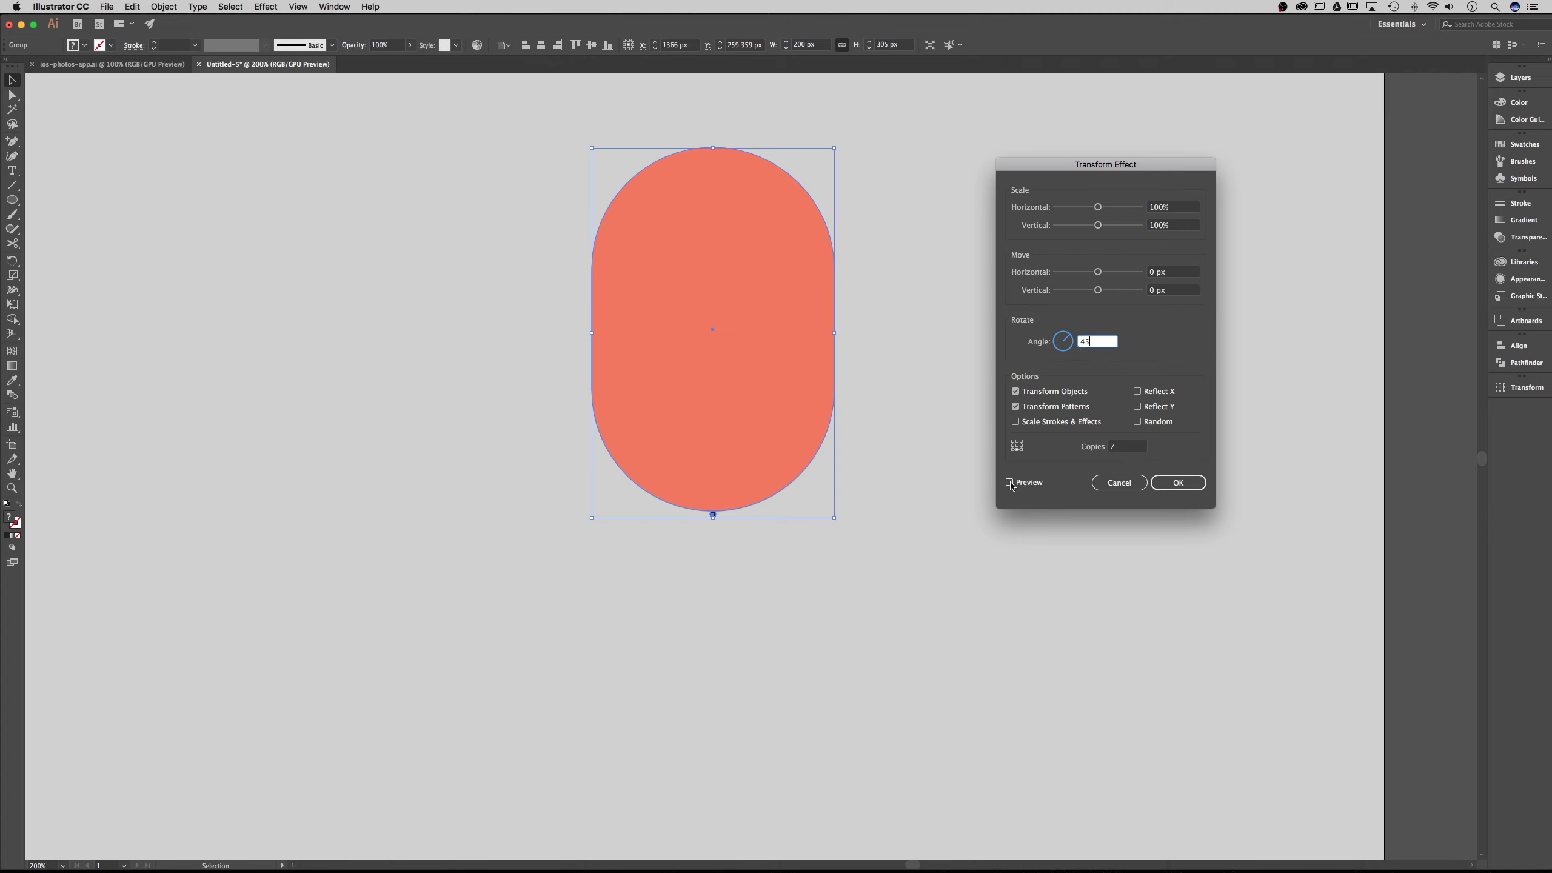
{"action": "left_click", "coordinate": [1009, 483]}
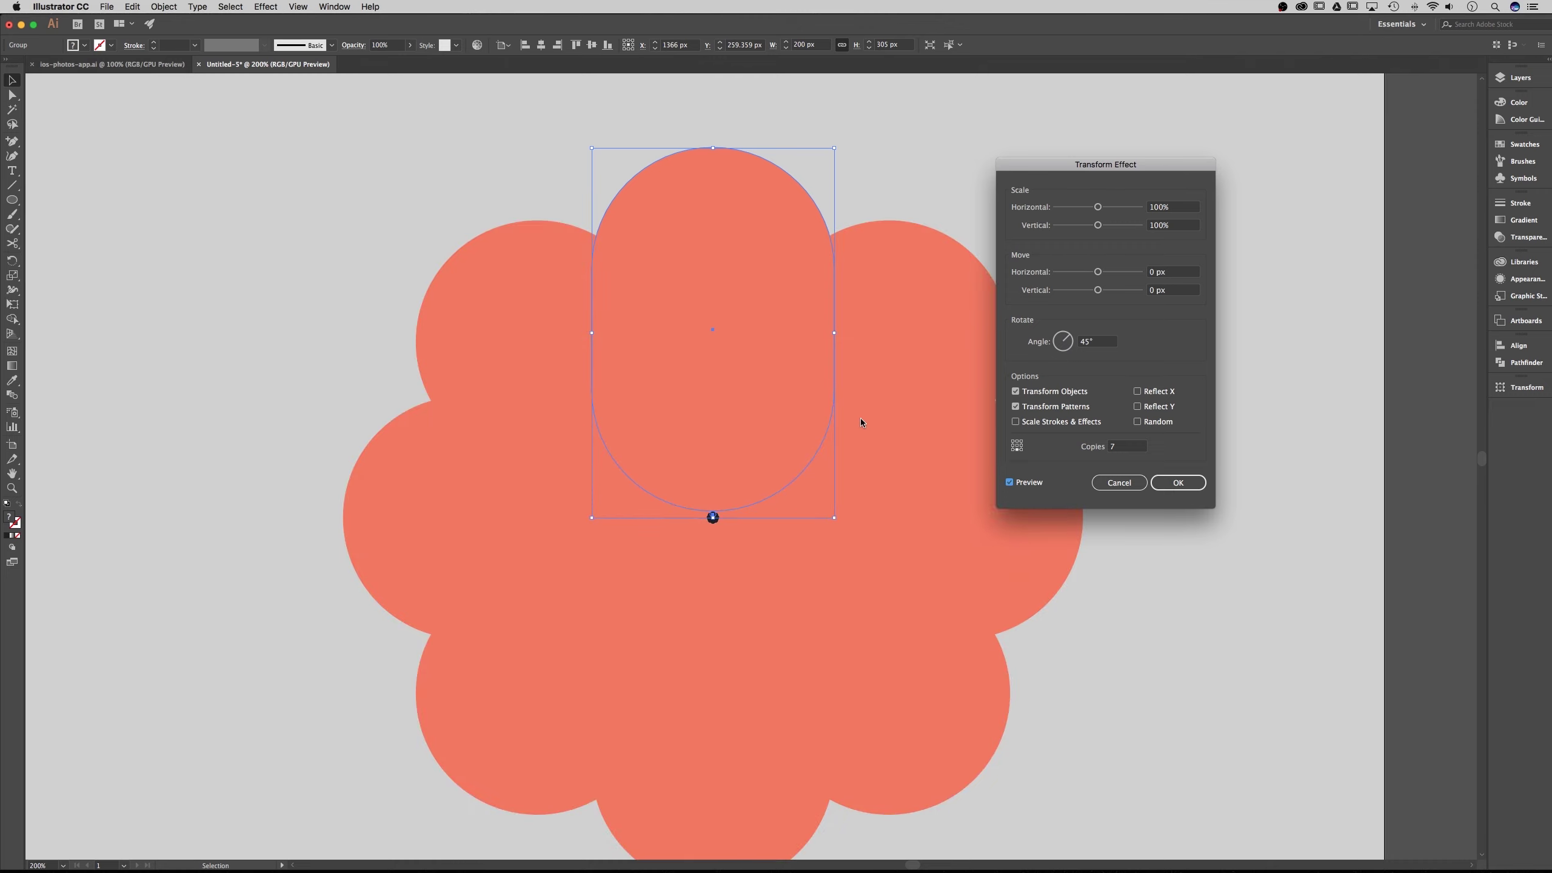
{"action": "left_click", "coordinate": [1195, 491]}
{"action": "left_click", "coordinate": [1196, 487]}
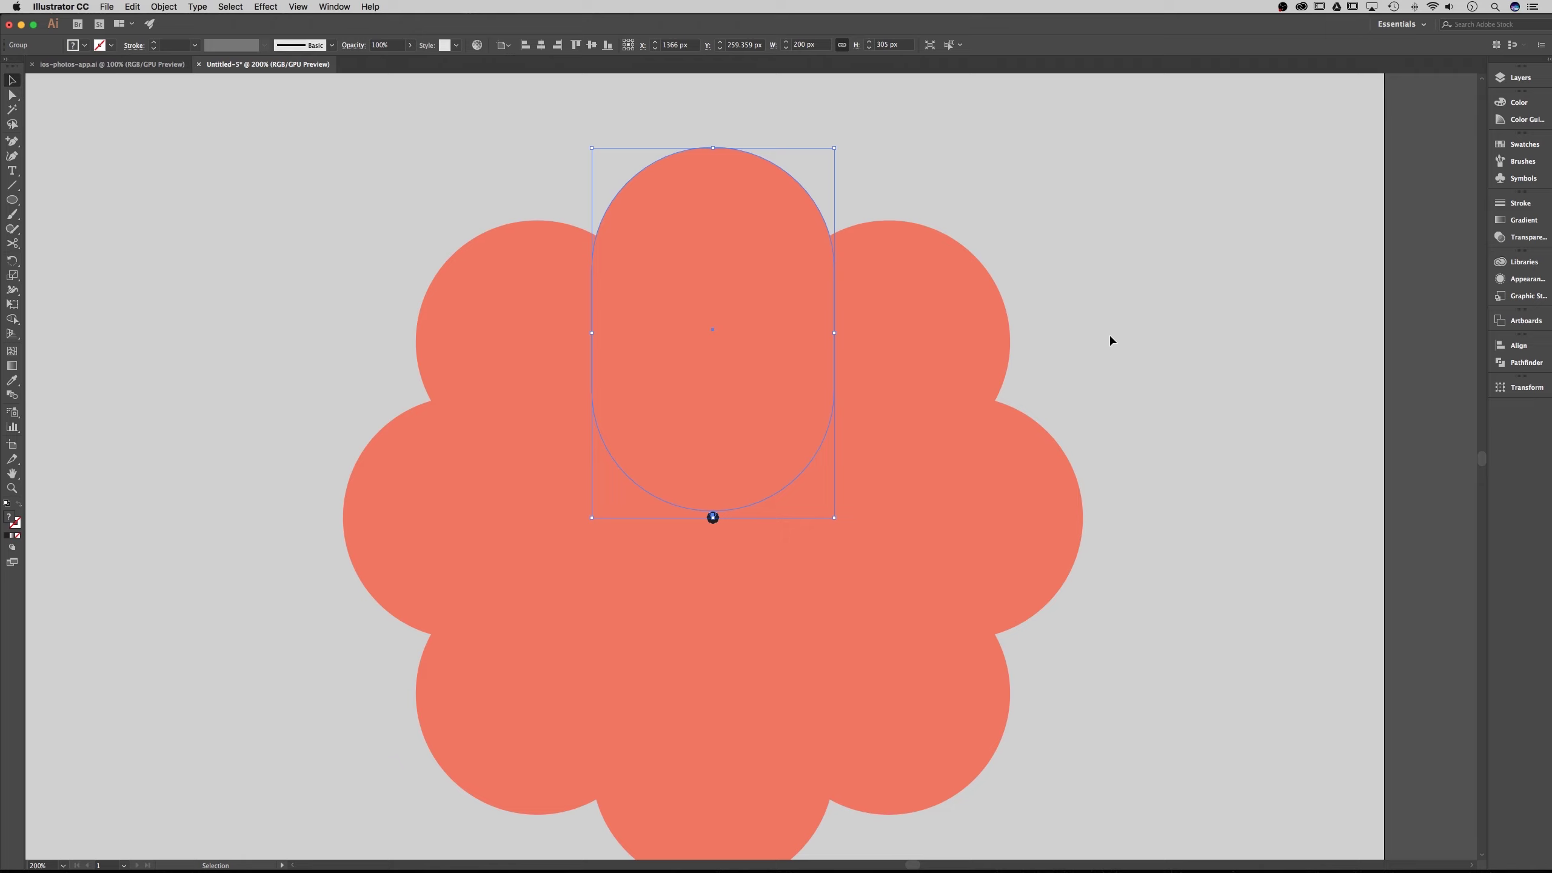
Isolate the petal group and select the coral pill shape inside it
{"action": "left_click", "coordinate": [1187, 322]}
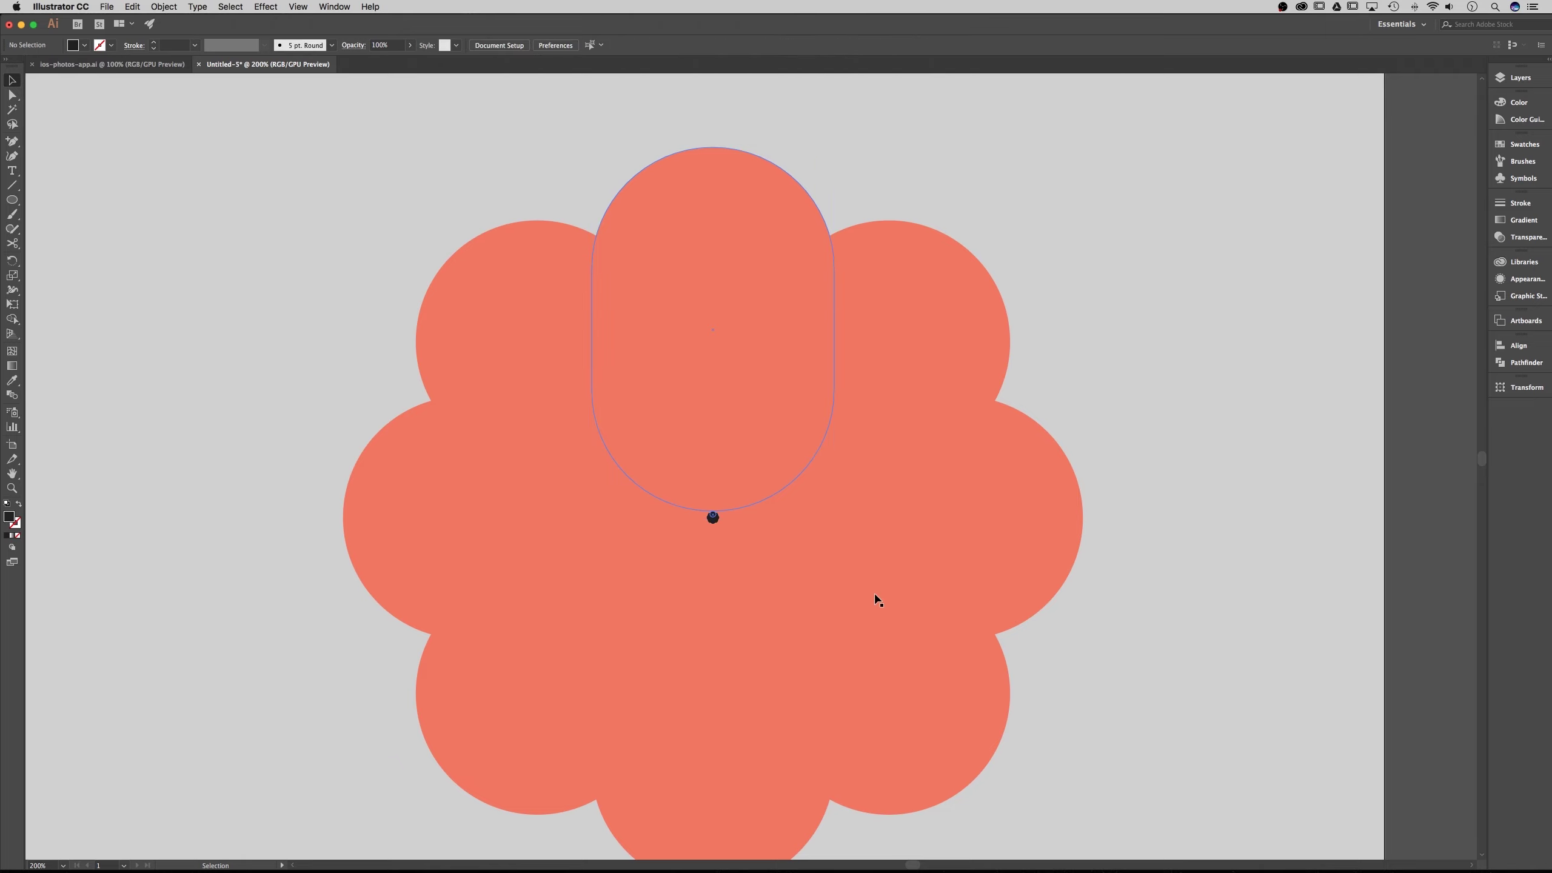
{"action": "left_click", "coordinate": [756, 298]}
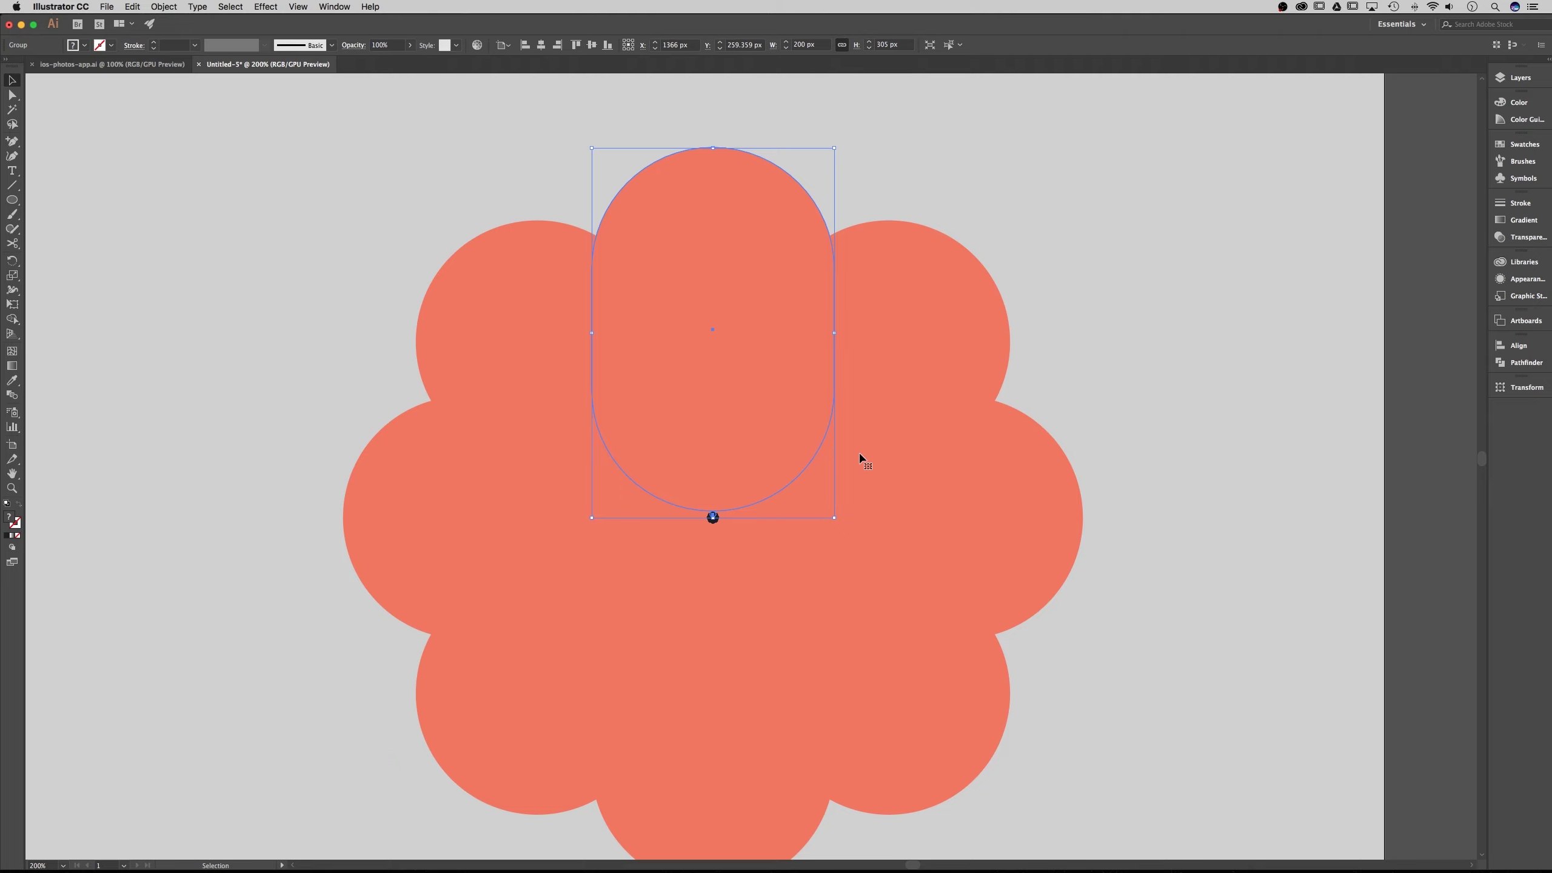
{"action": "double_click", "coordinate": [759, 423]}
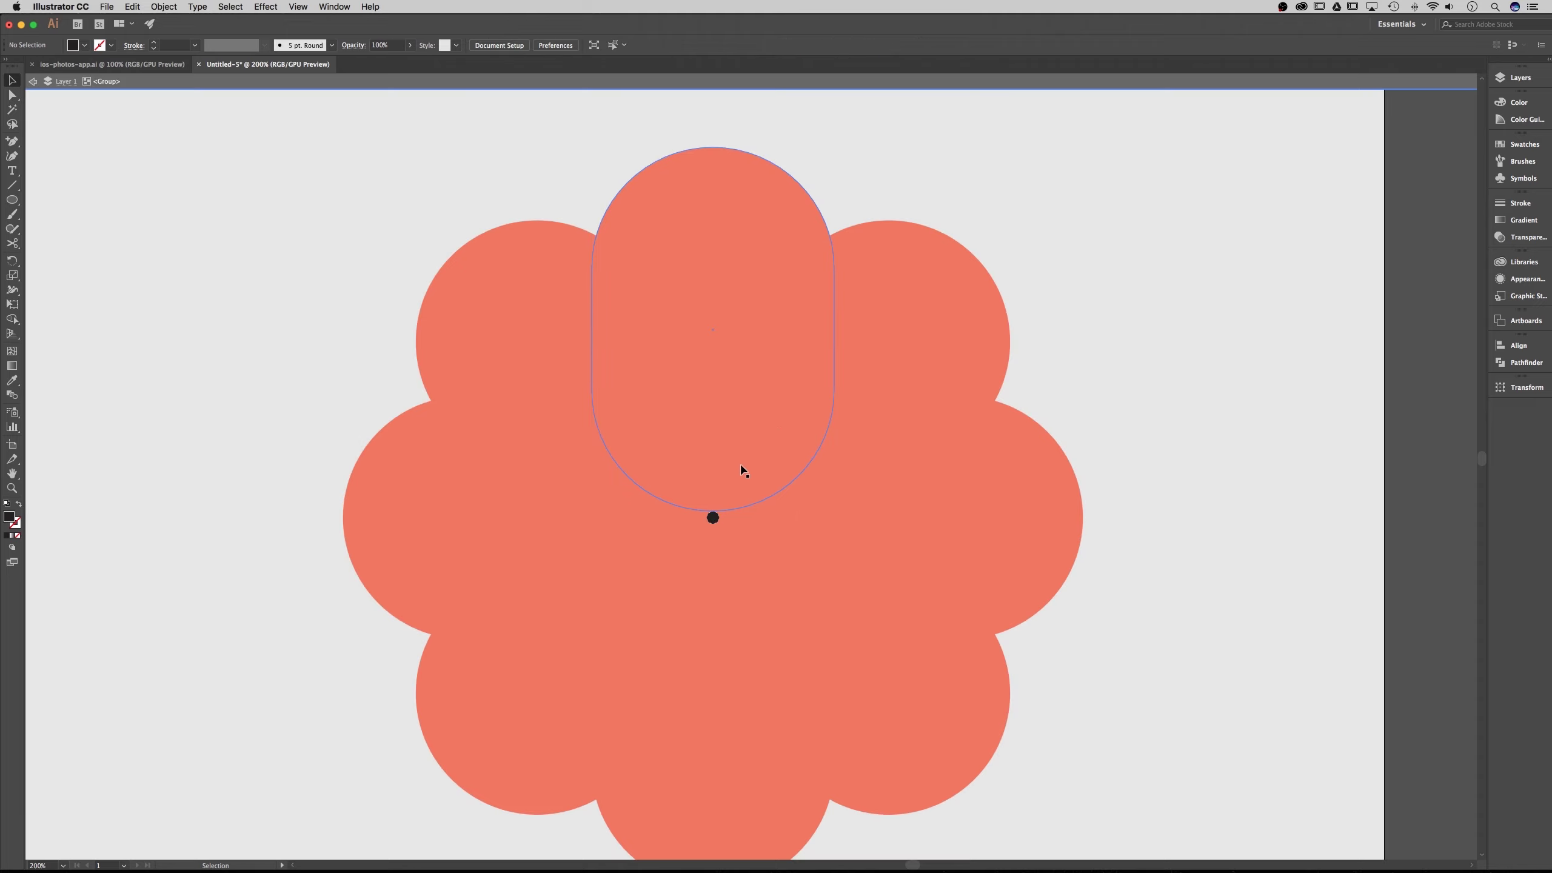
{"action": "left_click", "coordinate": [712, 518]}
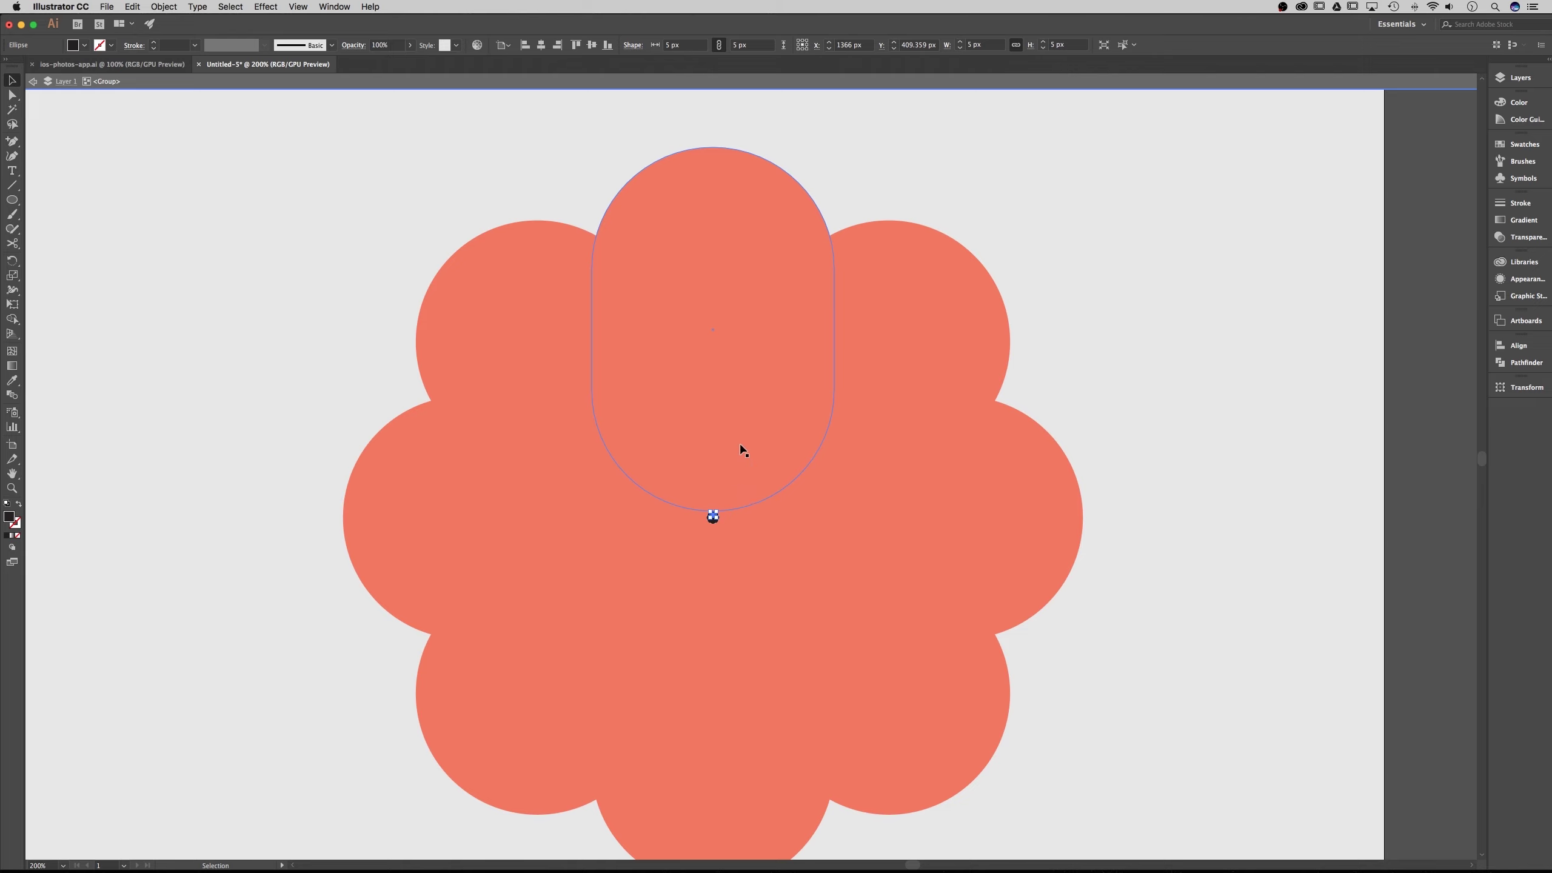
{"action": "left_click", "coordinate": [742, 450]}
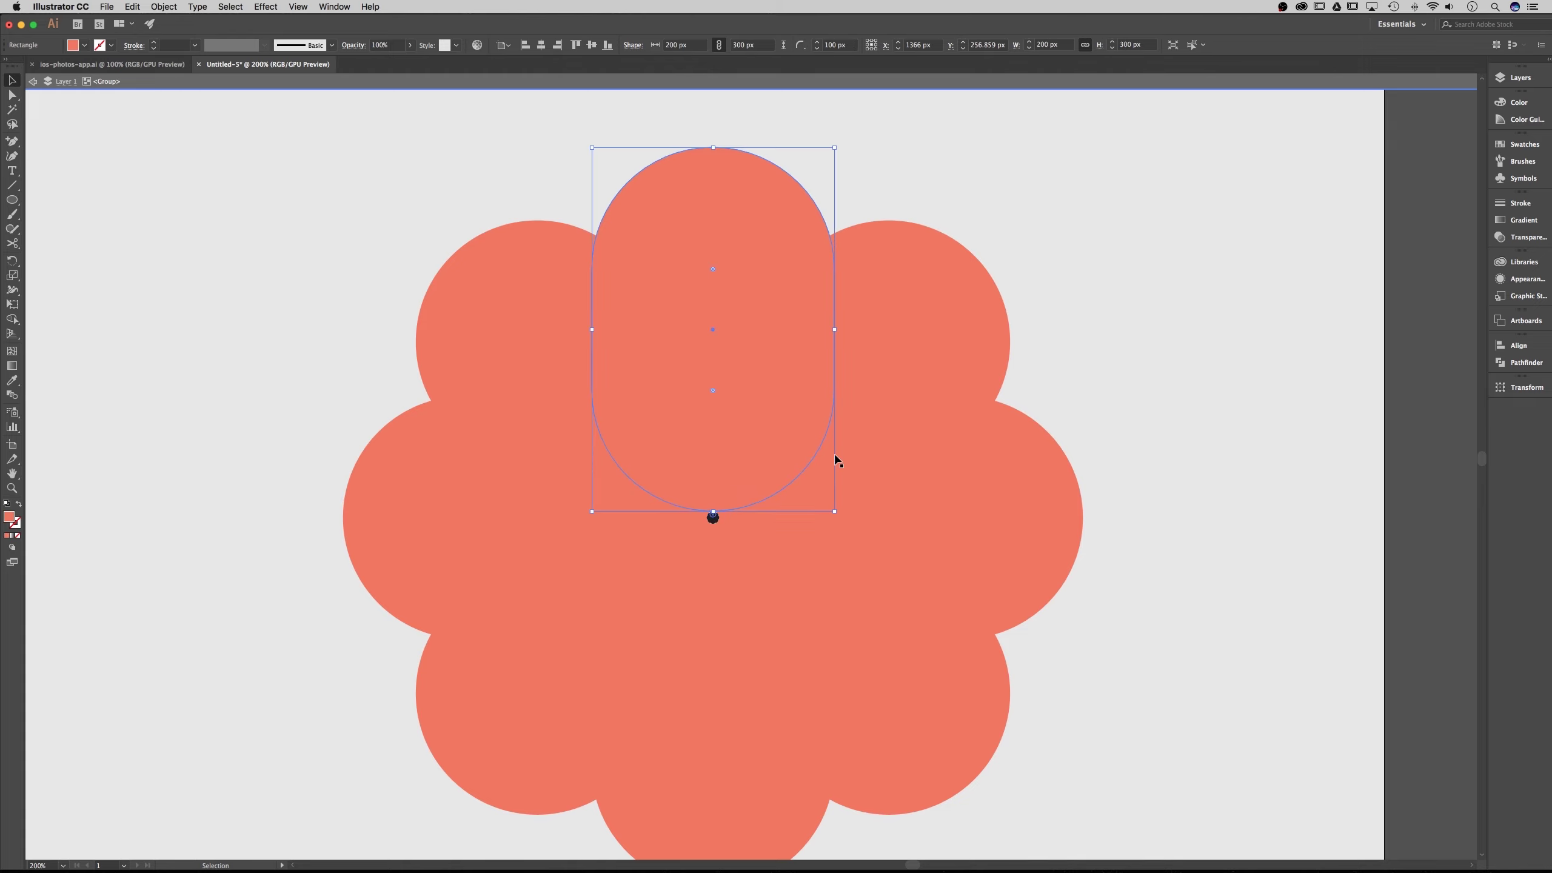
Nudge the pill up and down to set the centre gap, ending at Y 218.859
{"action": "key", "text": "Up"}
{"action": "key", "text": "Up"}
{"action": "key", "text": "Up"}
{"action": "key", "text": "Up"}
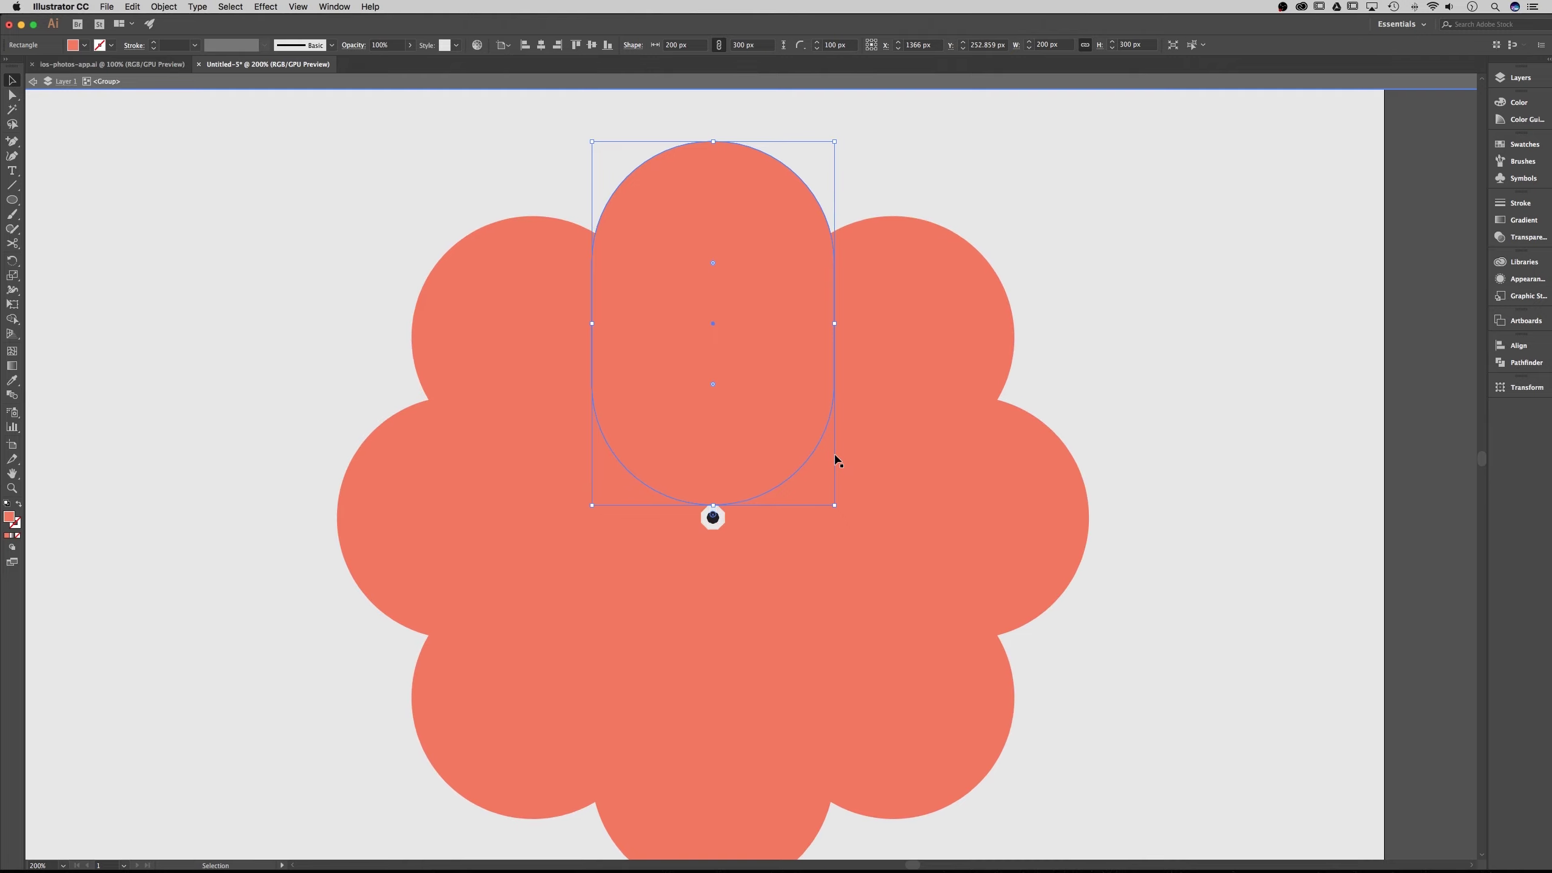
{"action": "key", "text": "Up"}
{"action": "key", "text": "Up"}
{"action": "key", "text": "Up"}
{"action": "key", "text": "Up"}
{"action": "key", "text": "Up"}
{"action": "key", "text": "Up"}
{"action": "key", "text": "Up"}
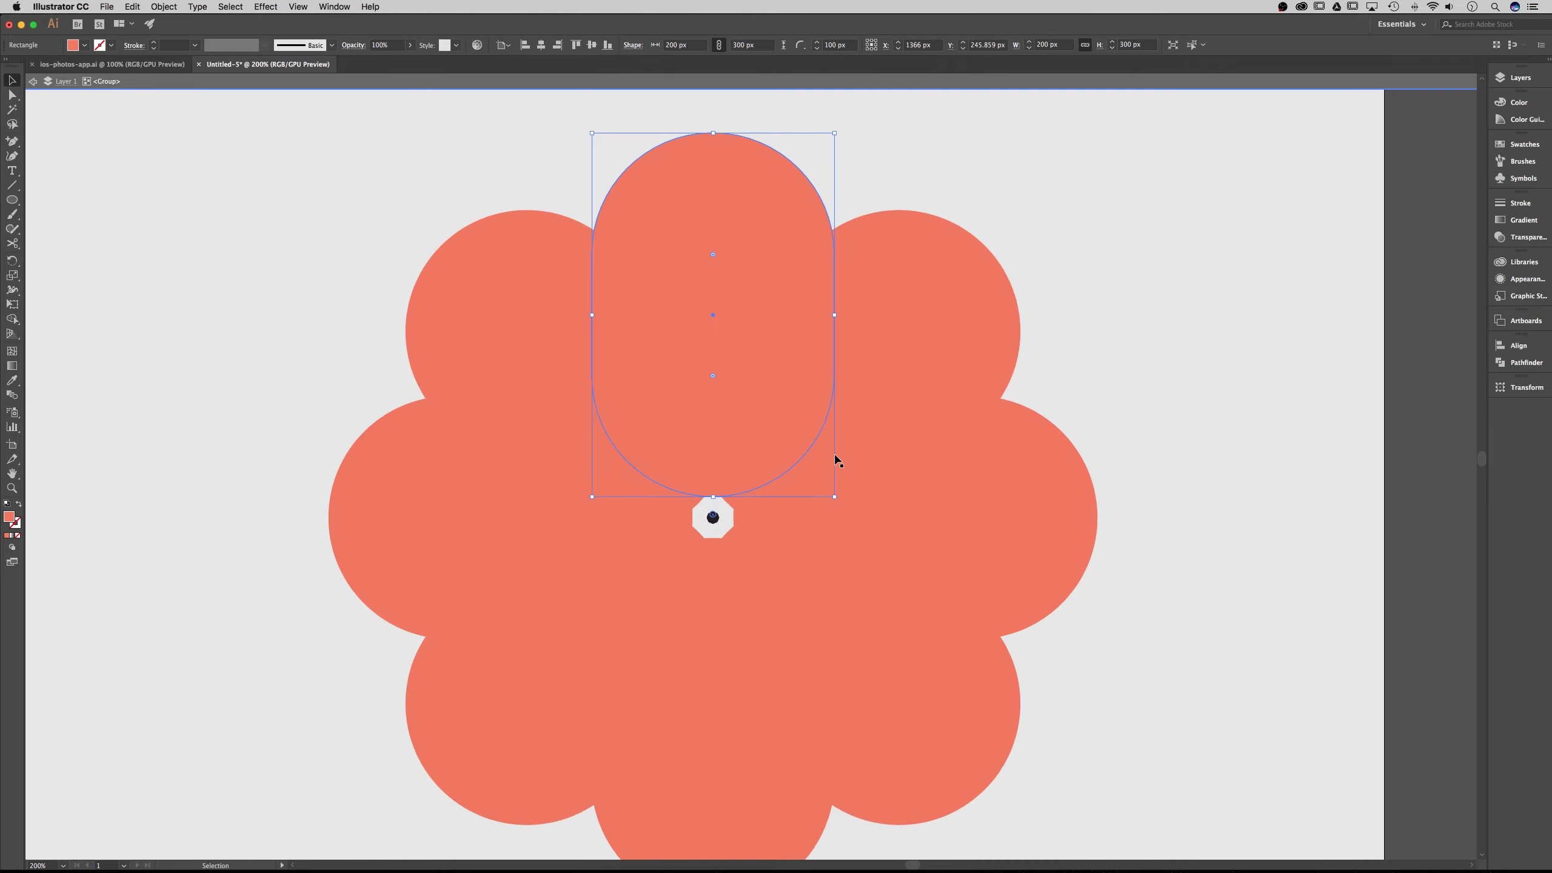
{"action": "key", "text": "Up"}
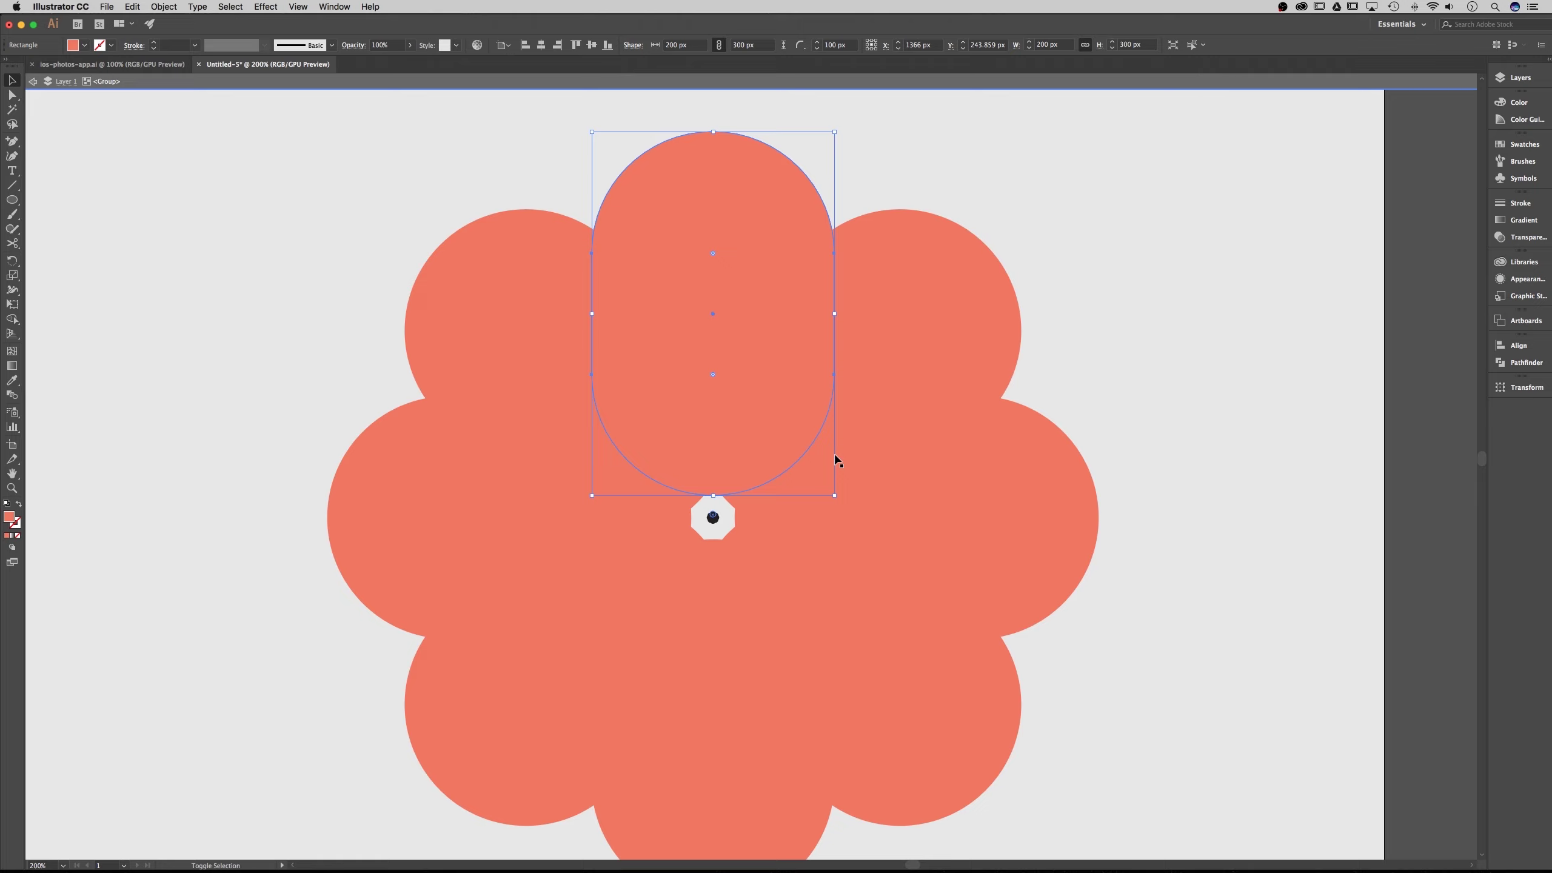
{"action": "key", "text": "shift+Up"}
{"action": "key", "text": "shift+Up"}
{"action": "key", "text": "shift+Up"}
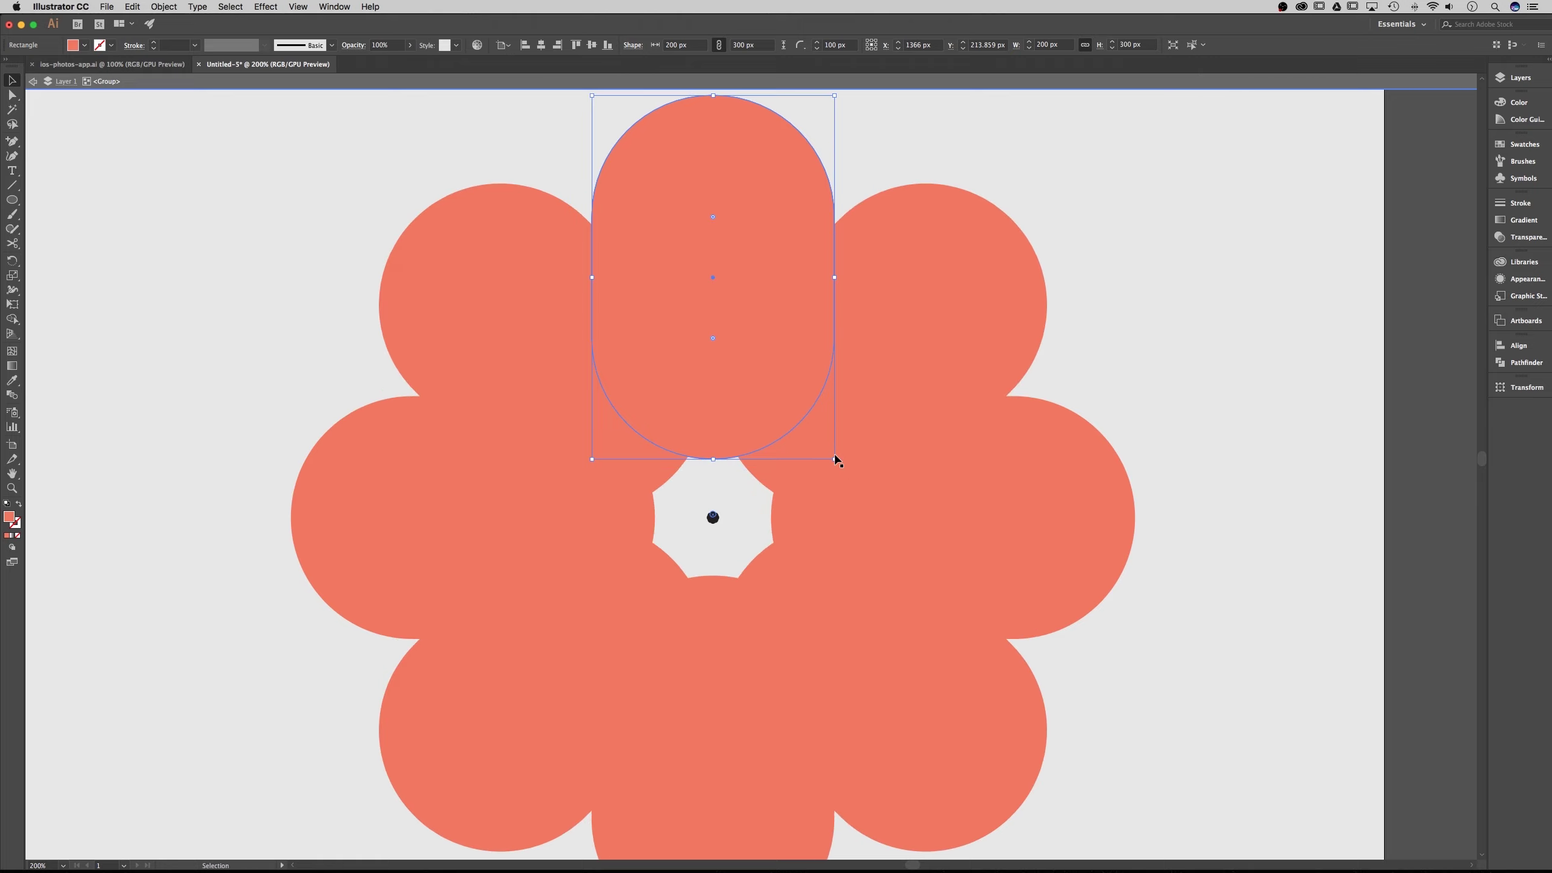
{"action": "key", "text": "shift+Down"}
{"action": "key", "text": "shift+Down"}
{"action": "key", "text": "shift+Up"}
{"action": "key", "text": "shift+Up"}
{"action": "key", "text": "shift+Up"}
{"action": "key", "text": "shift+Down"}
{"action": "key", "text": "shift+Down"}
{"action": "key", "text": "shift+Down"}
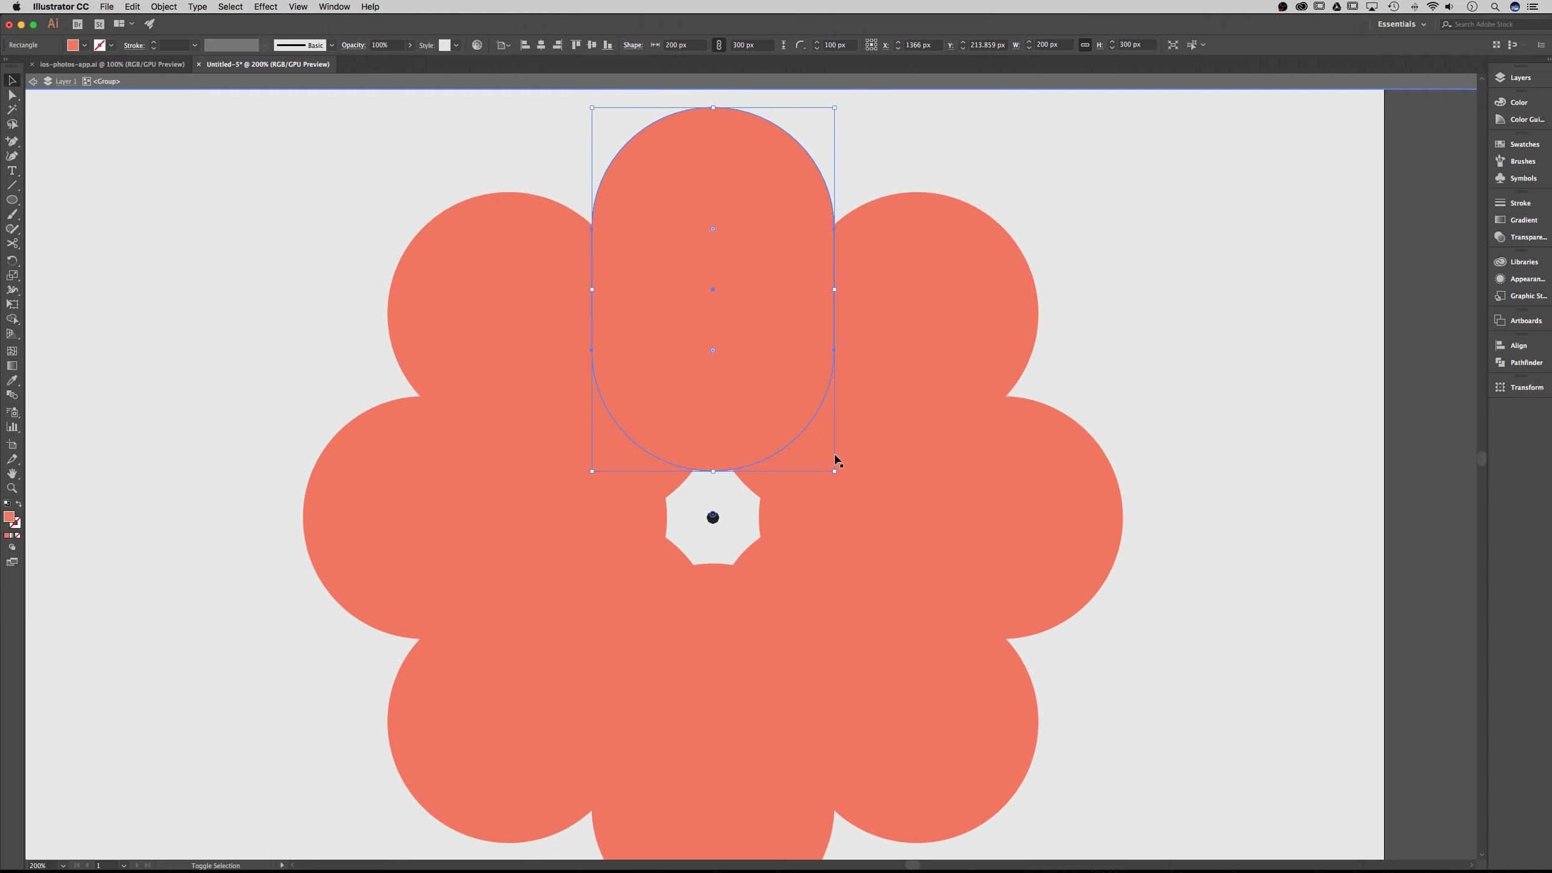
{"action": "key", "text": "shift+Down"}
{"action": "key", "text": "shift+Up"}
{"action": "key", "text": "shift+Up"}
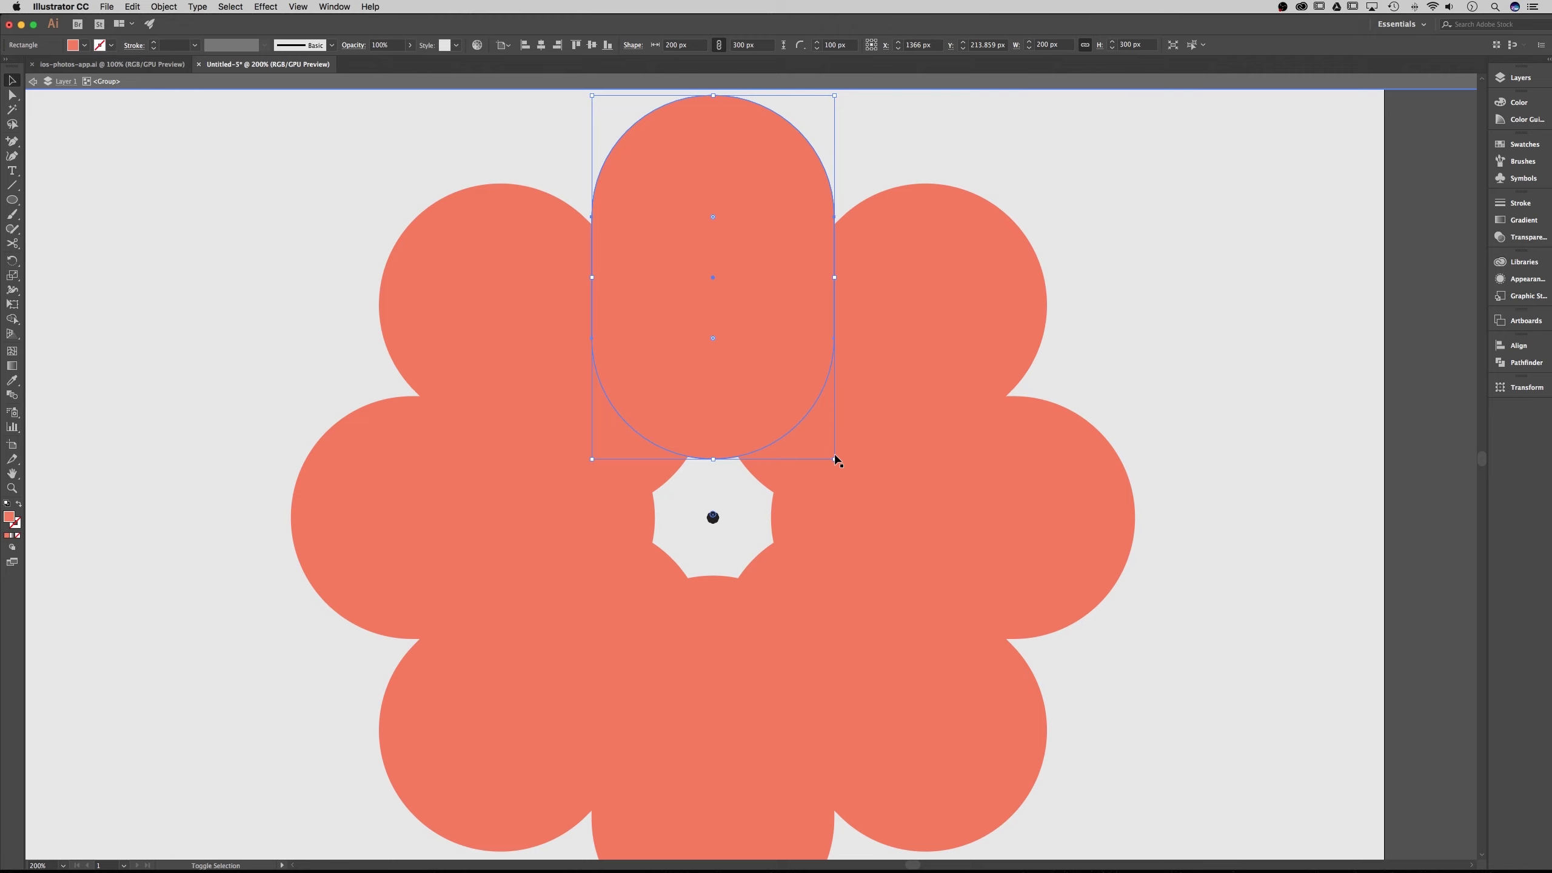
{"action": "key", "text": "Down"}
{"action": "key", "text": "Down"}
{"action": "key", "text": "Down"}
{"action": "key", "text": "Down"}
{"action": "key", "text": "Down"}
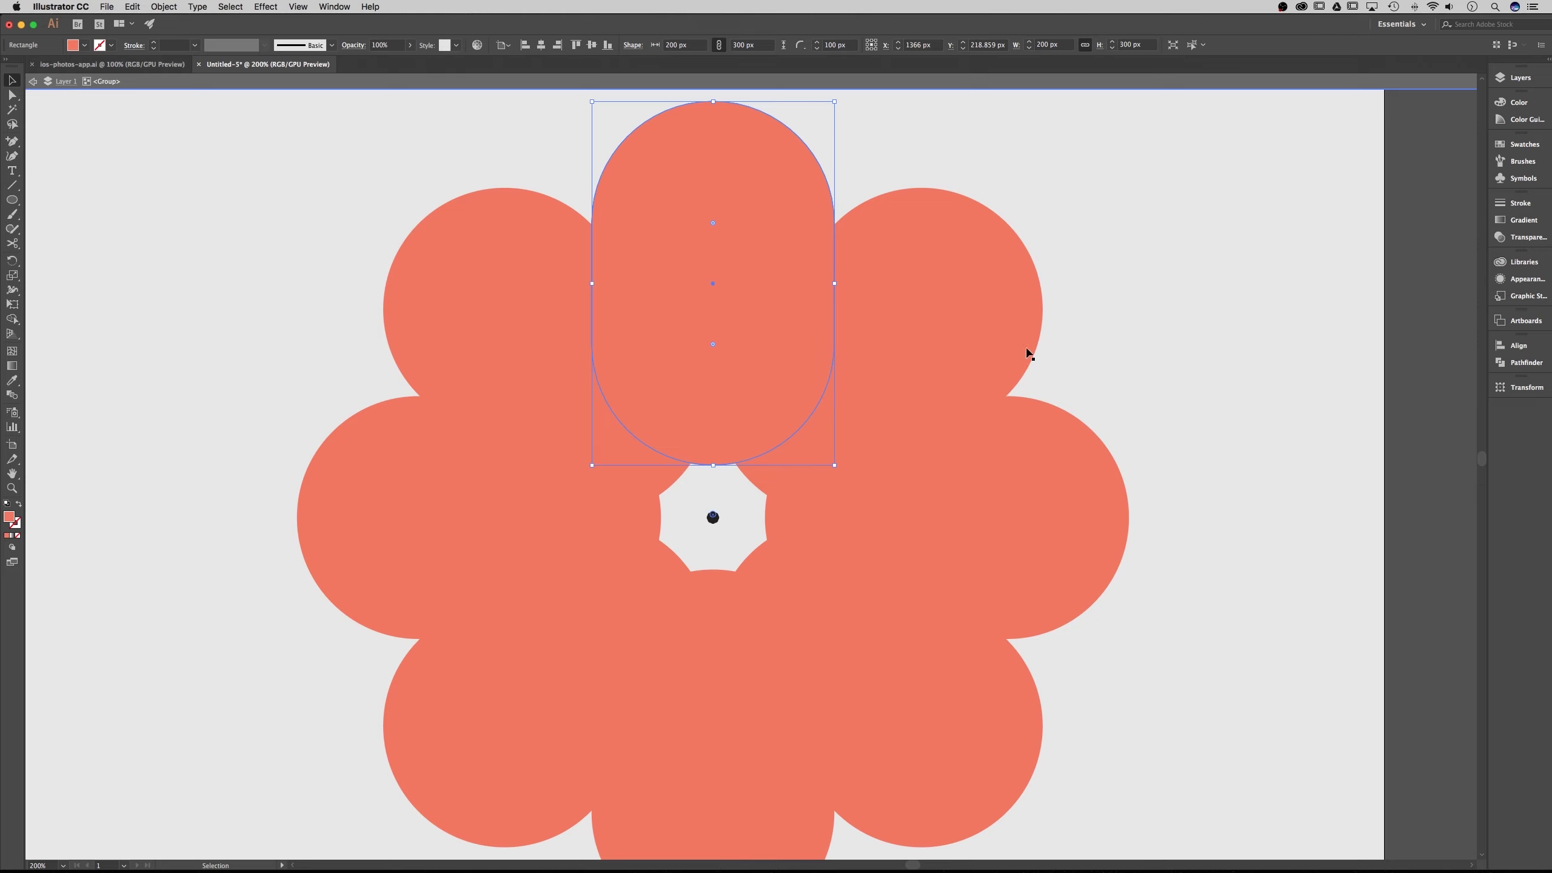
Set the petals' blend mode to Multiply in the Transparency panel
{"action": "left_click", "coordinate": [1518, 238]}
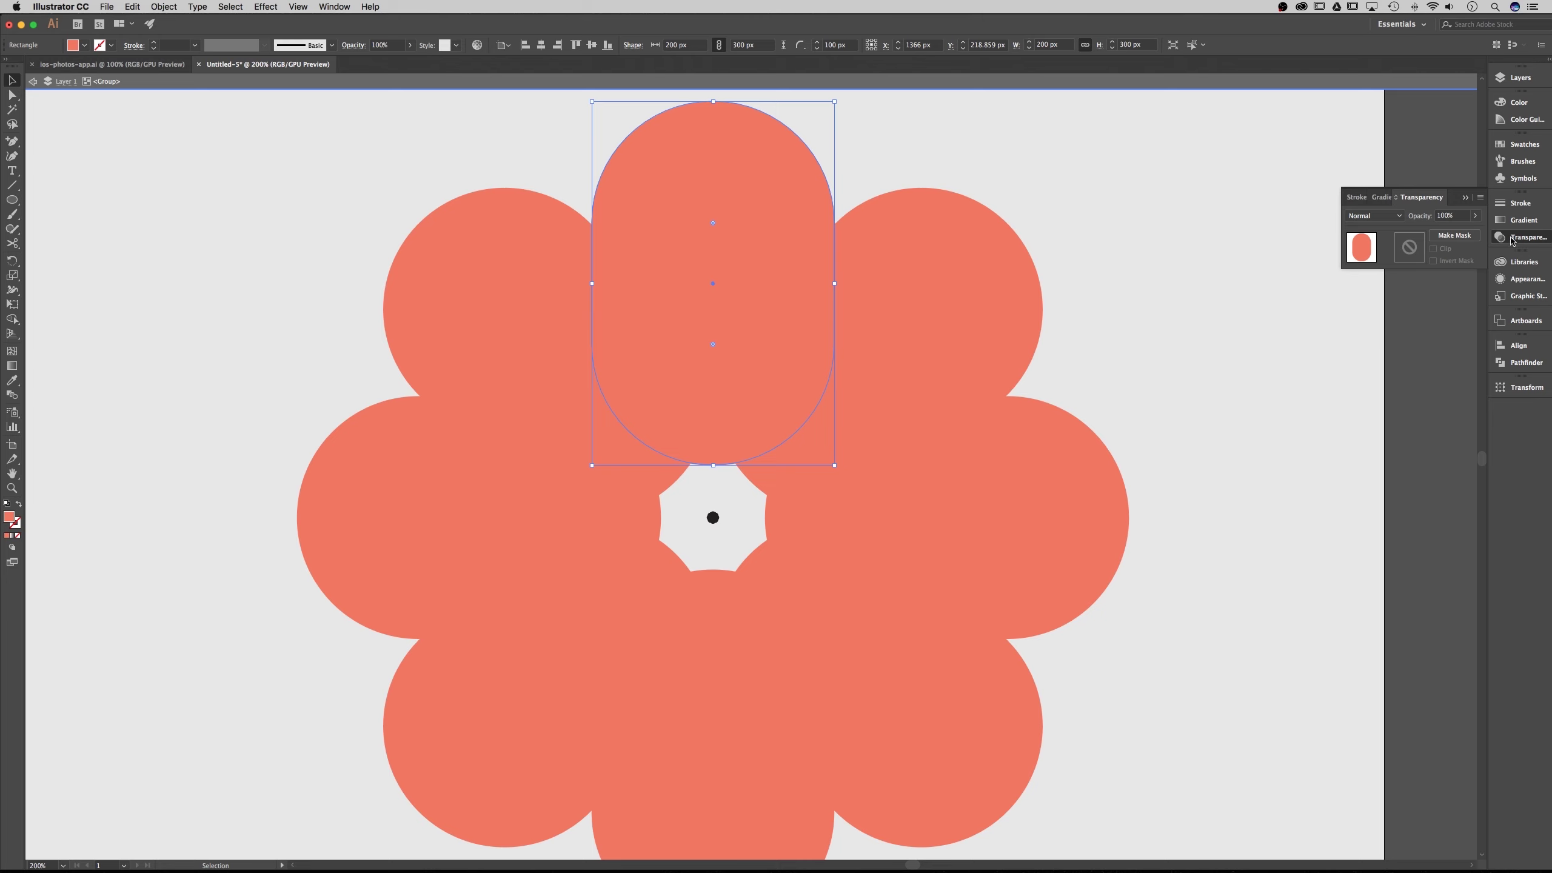
{"action": "left_click", "coordinate": [334, 6]}
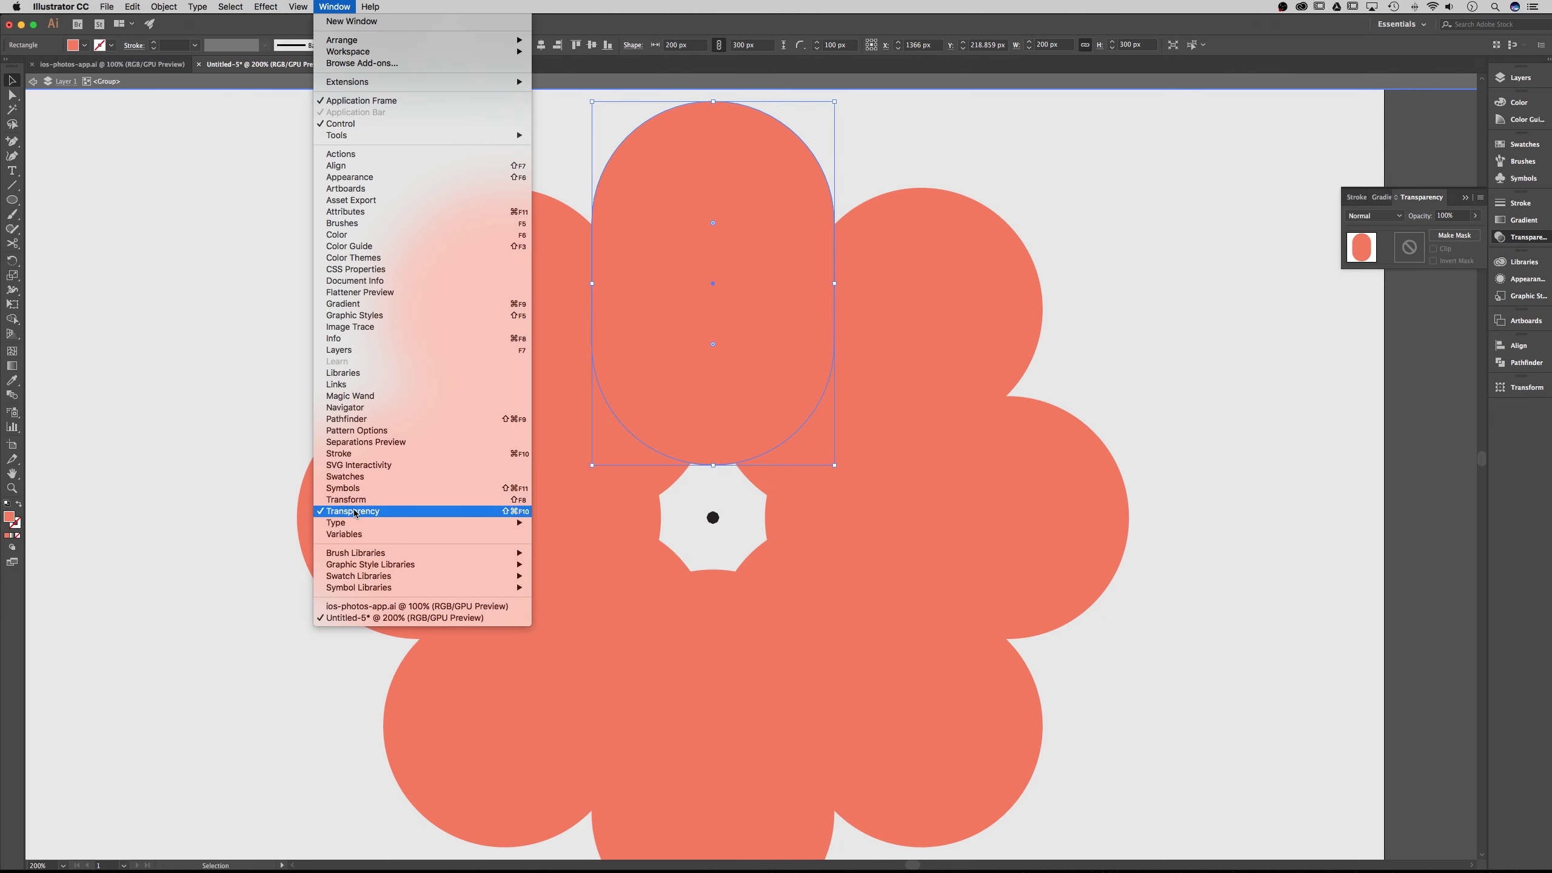
{"action": "left_click", "coordinate": [1405, 251]}
{"action": "left_click", "coordinate": [1389, 216]}
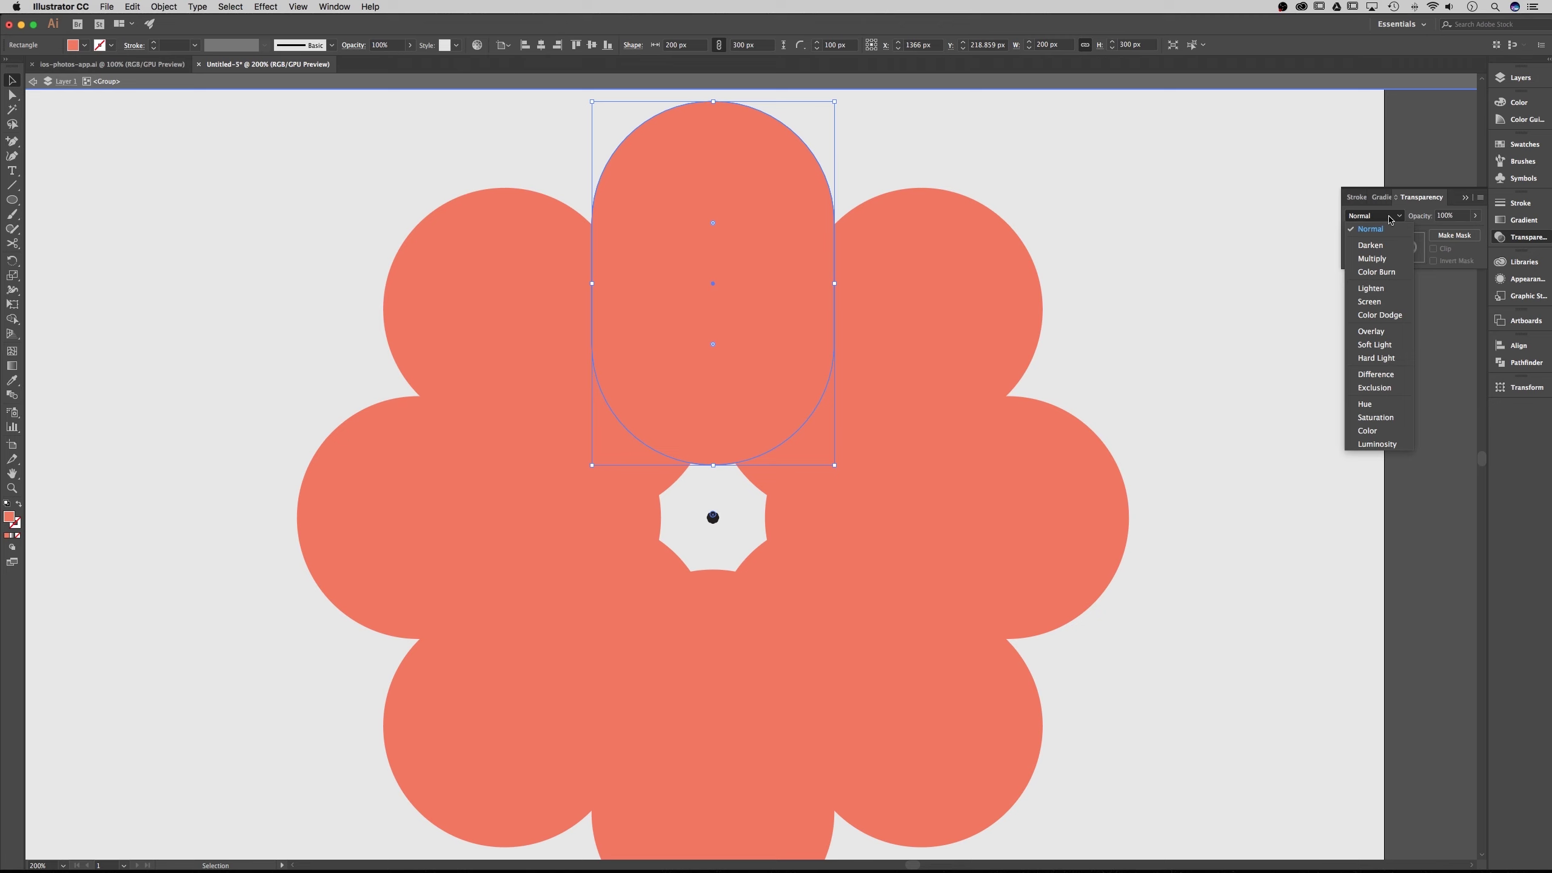
{"action": "left_click", "coordinate": [1374, 259]}
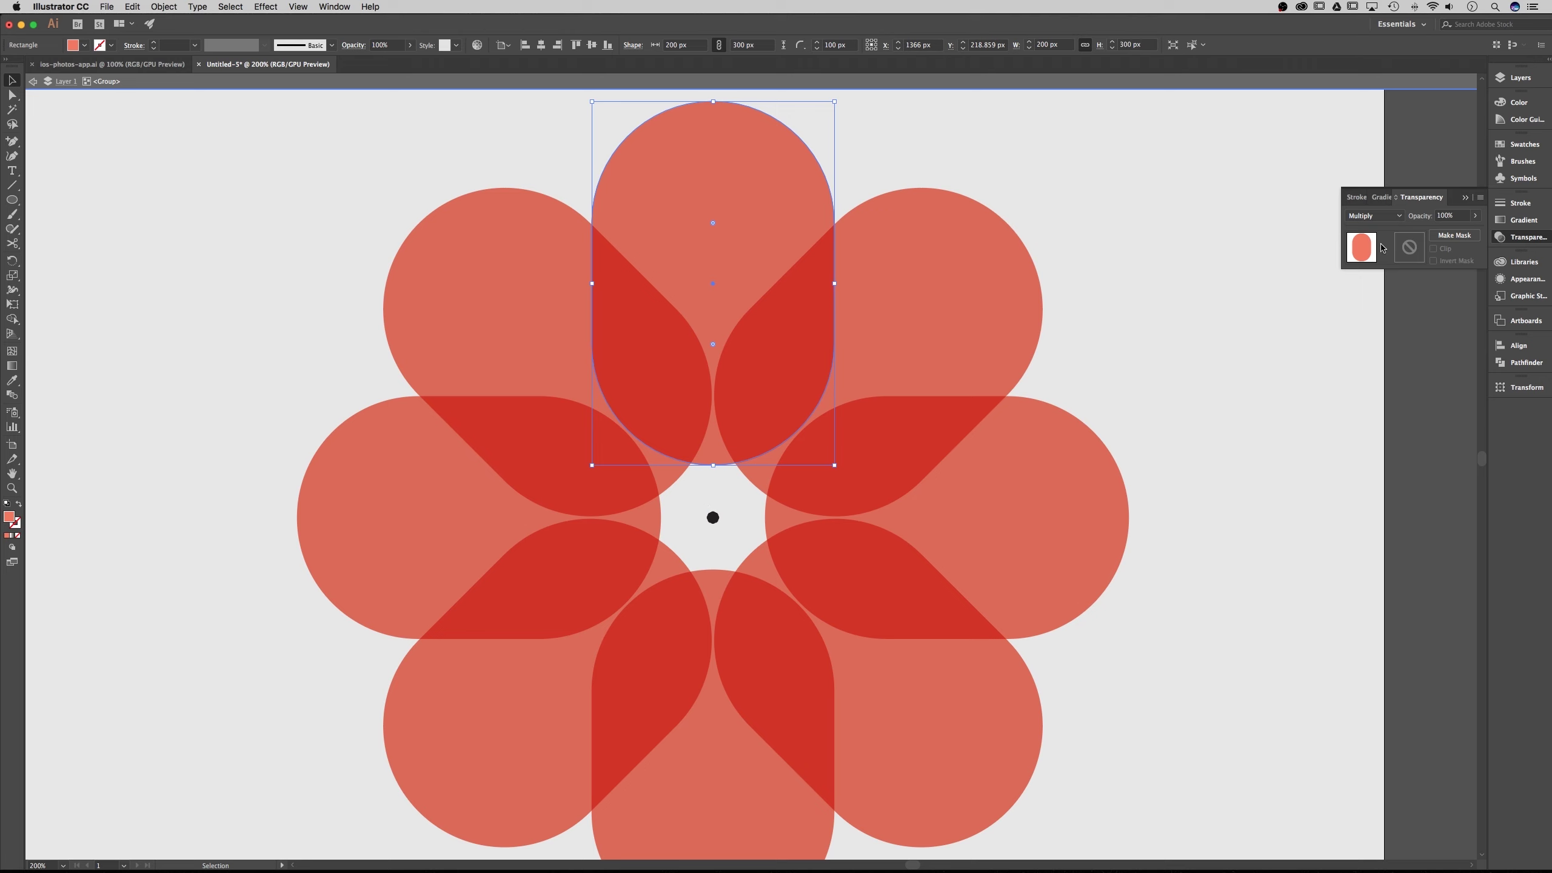
{"action": "left_click", "coordinate": [1464, 197]}
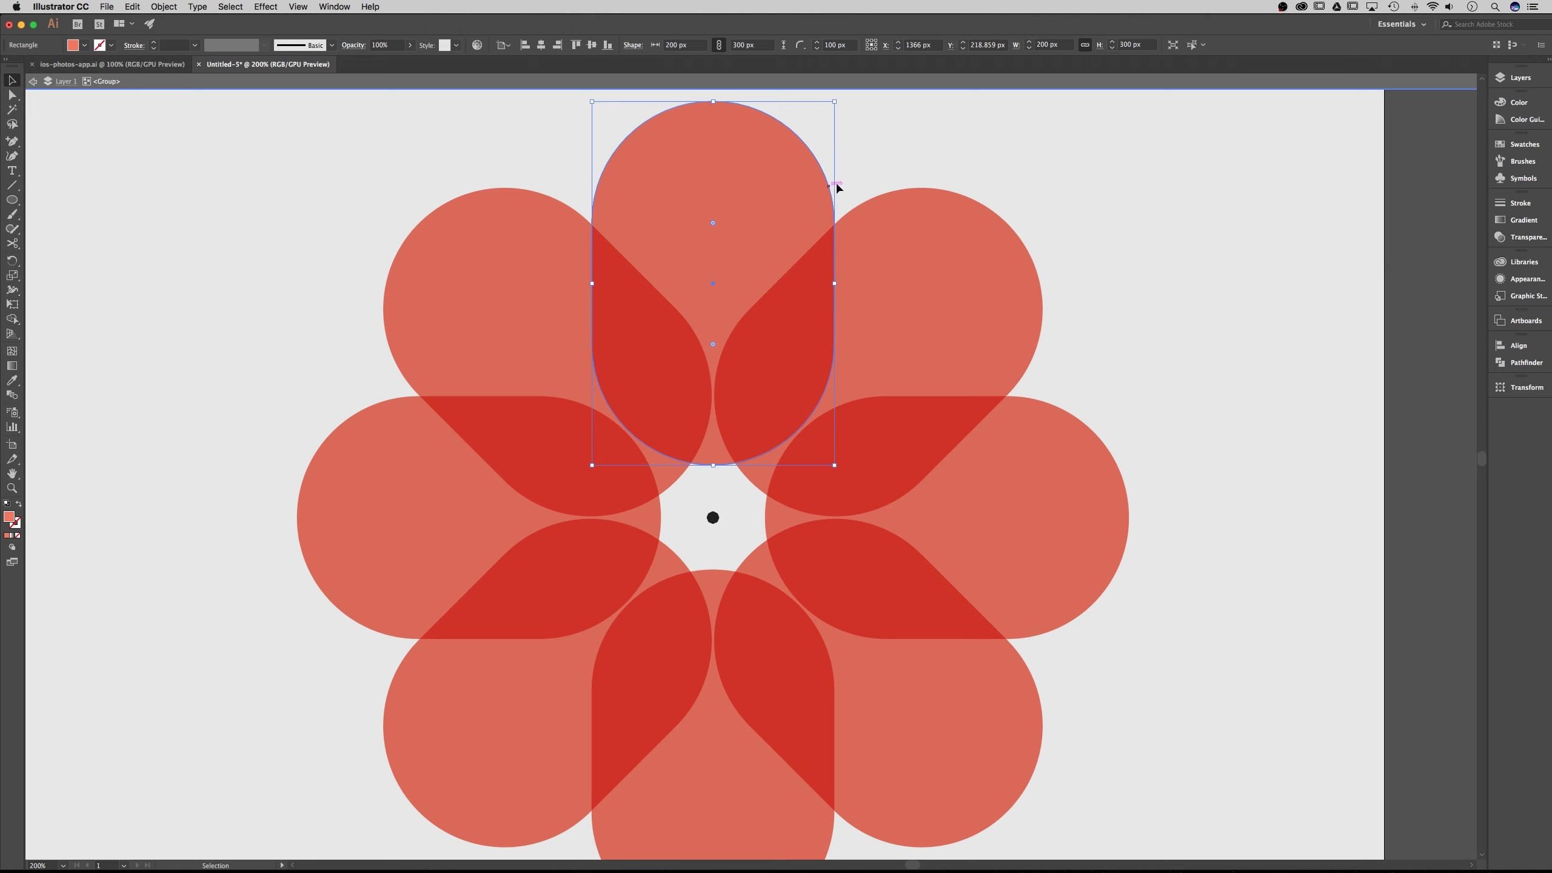
Select the top petal and nudge it down toward the centre, to Y 240.859
{"action": "left_click", "coordinate": [790, 187], "text": "shift"}
{"action": "left_click", "coordinate": [791, 190]}
{"action": "key", "text": "shift+Down"}
{"action": "key", "text": "Down"}
{"action": "key", "text": "Down"}
{"action": "key", "text": "Down"}
{"action": "key", "text": "Down"}
{"action": "key", "text": "Down"}
{"action": "key", "text": "Down"}
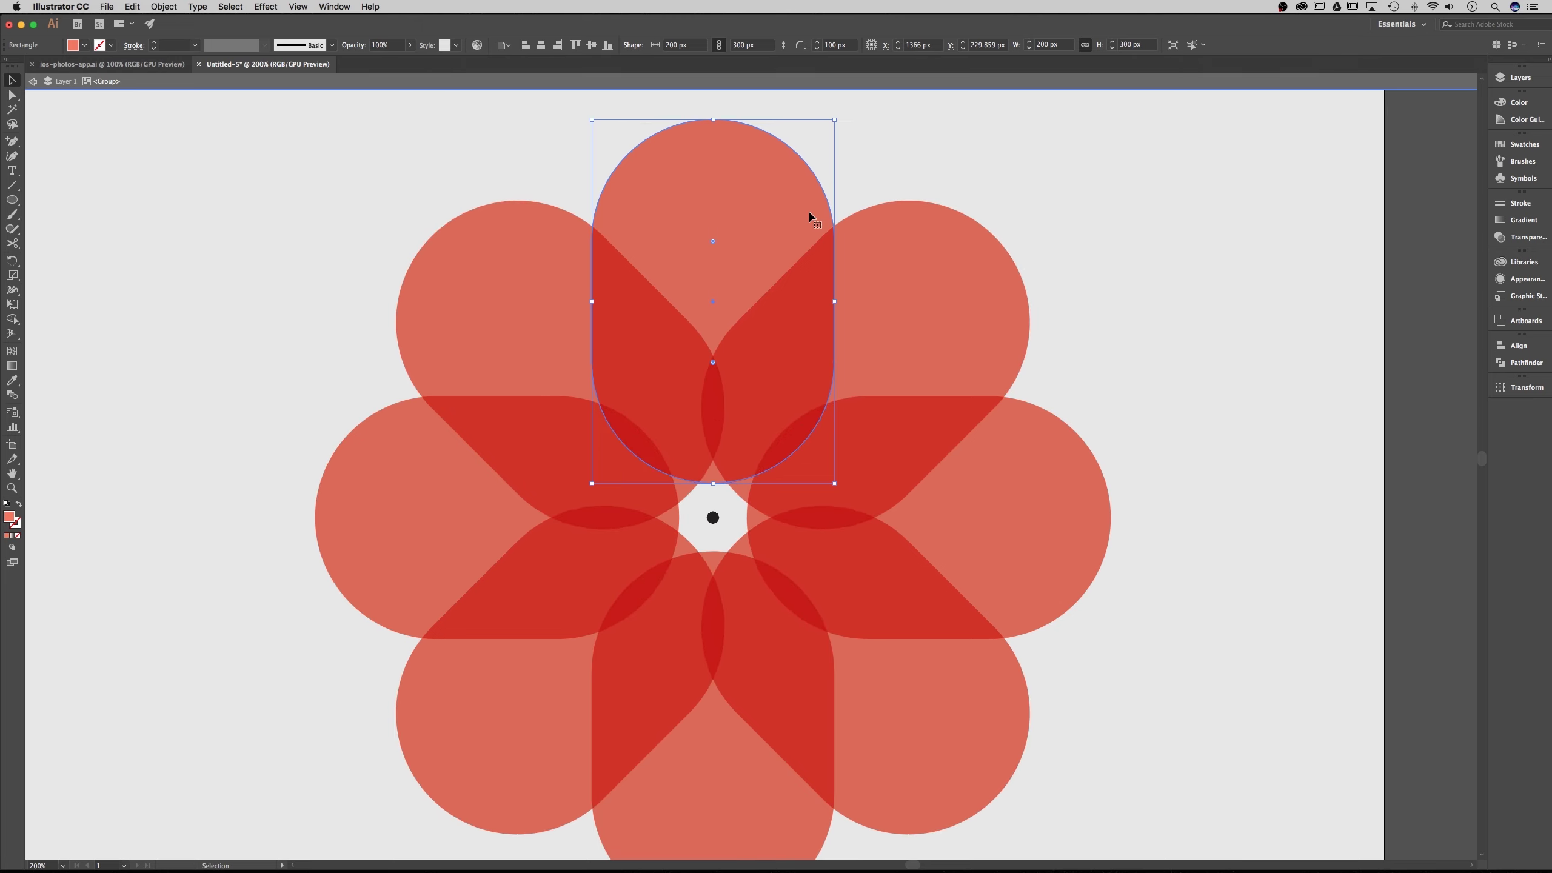
{"action": "key", "text": "Down"}
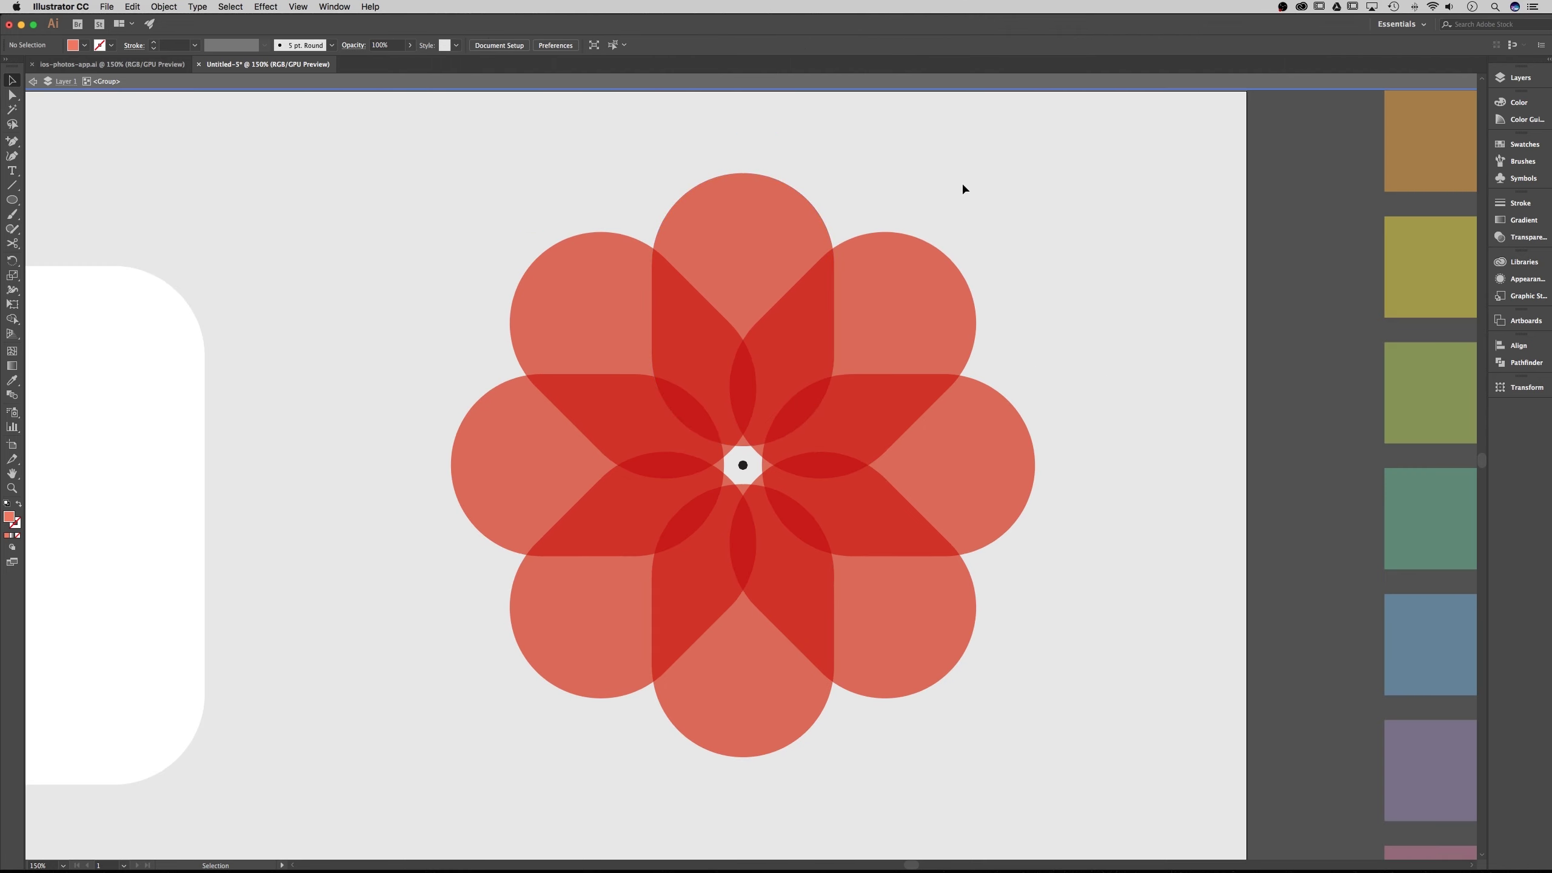
Expand the flower's Transform effect appearance into real petal paths
{"action": "left_click", "coordinate": [761, 226]}
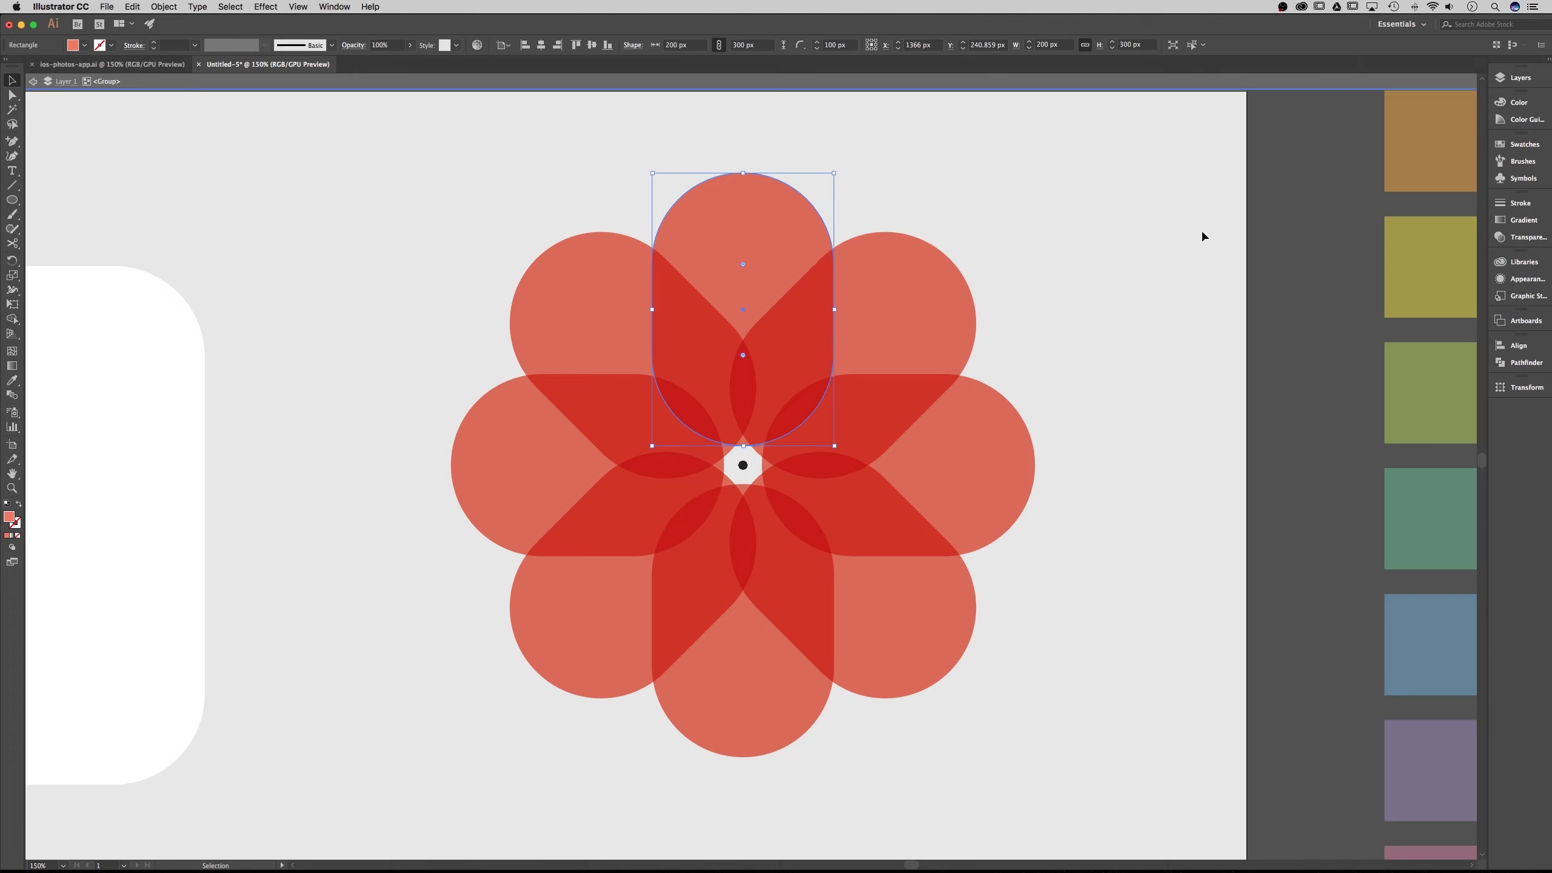
{"action": "key", "text": "Escape"}
{"action": "left_click", "coordinate": [797, 308]}
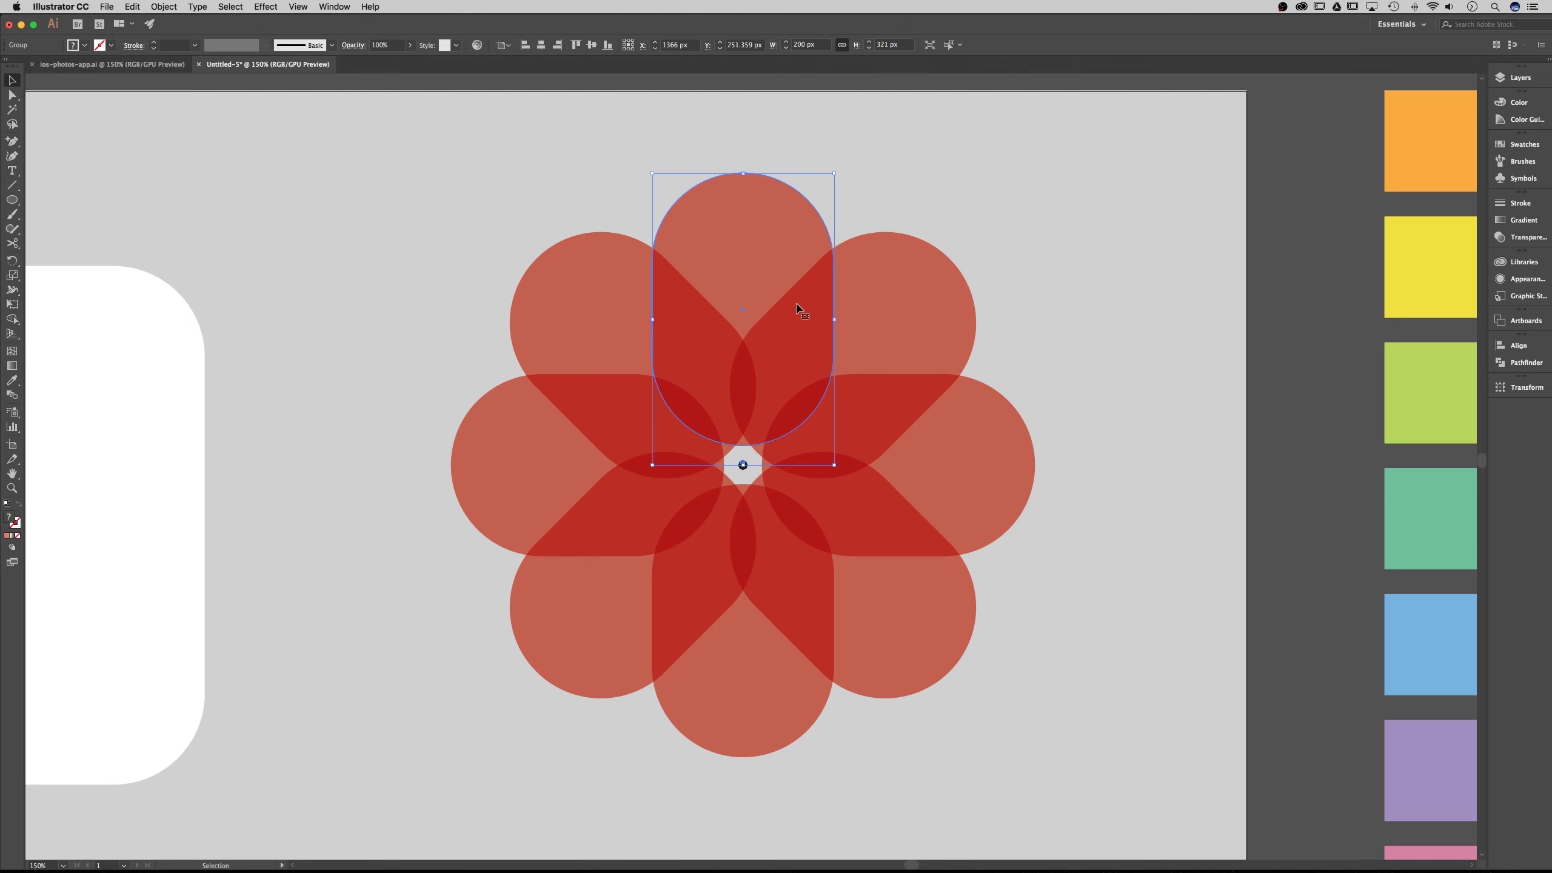
{"action": "left_click", "coordinate": [164, 6]}
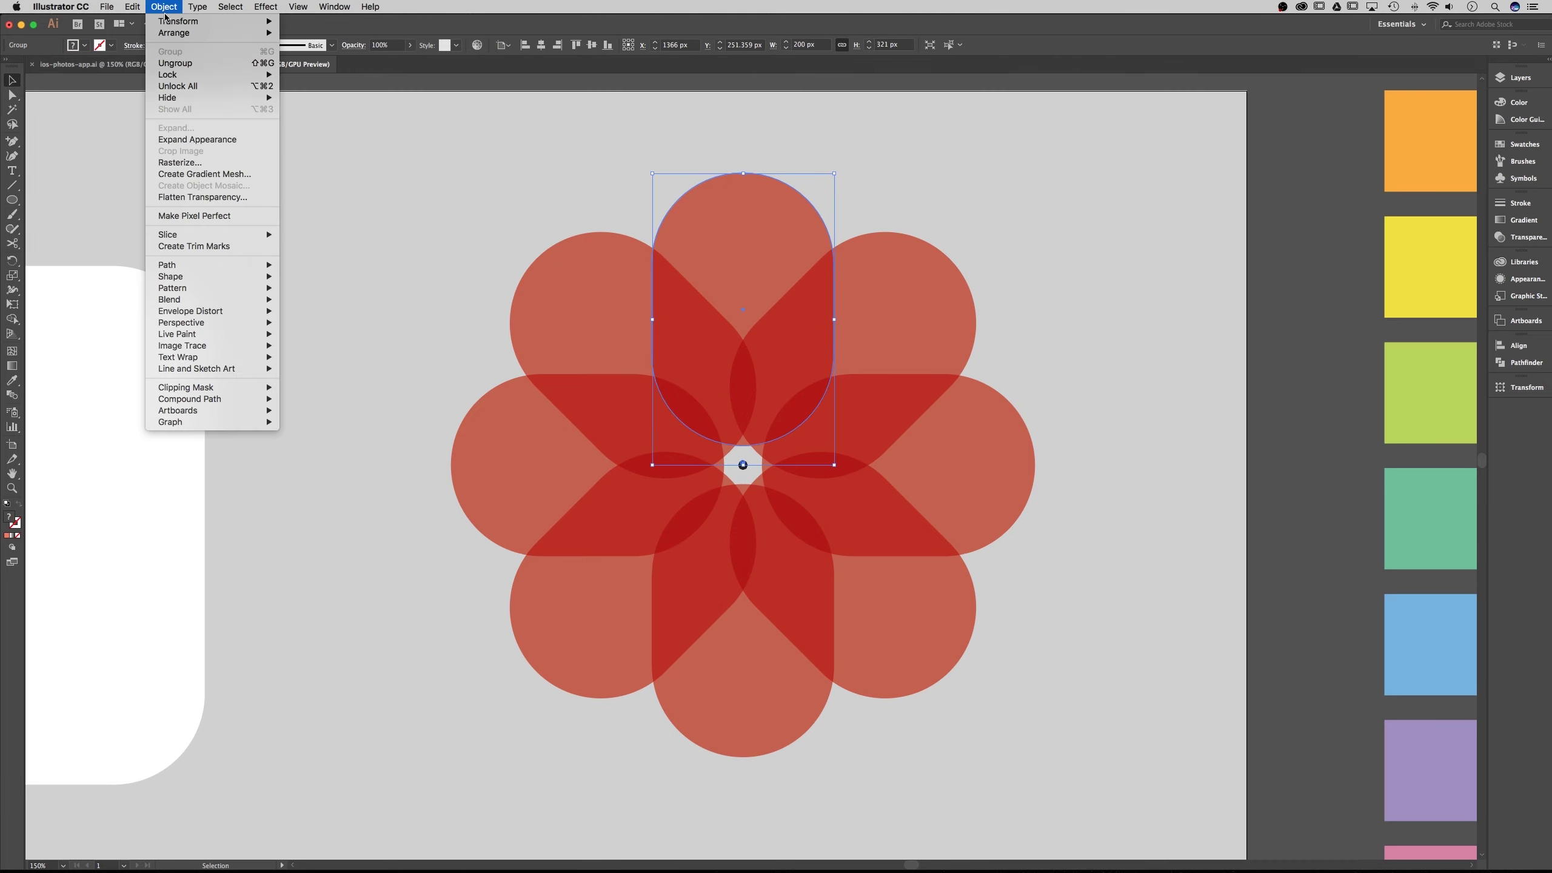
{"action": "left_click", "coordinate": [191, 140]}
Move the flower up and left, ungroup it, and undo trial petal moves
{"action": "left_click", "coordinate": [634, 149]}
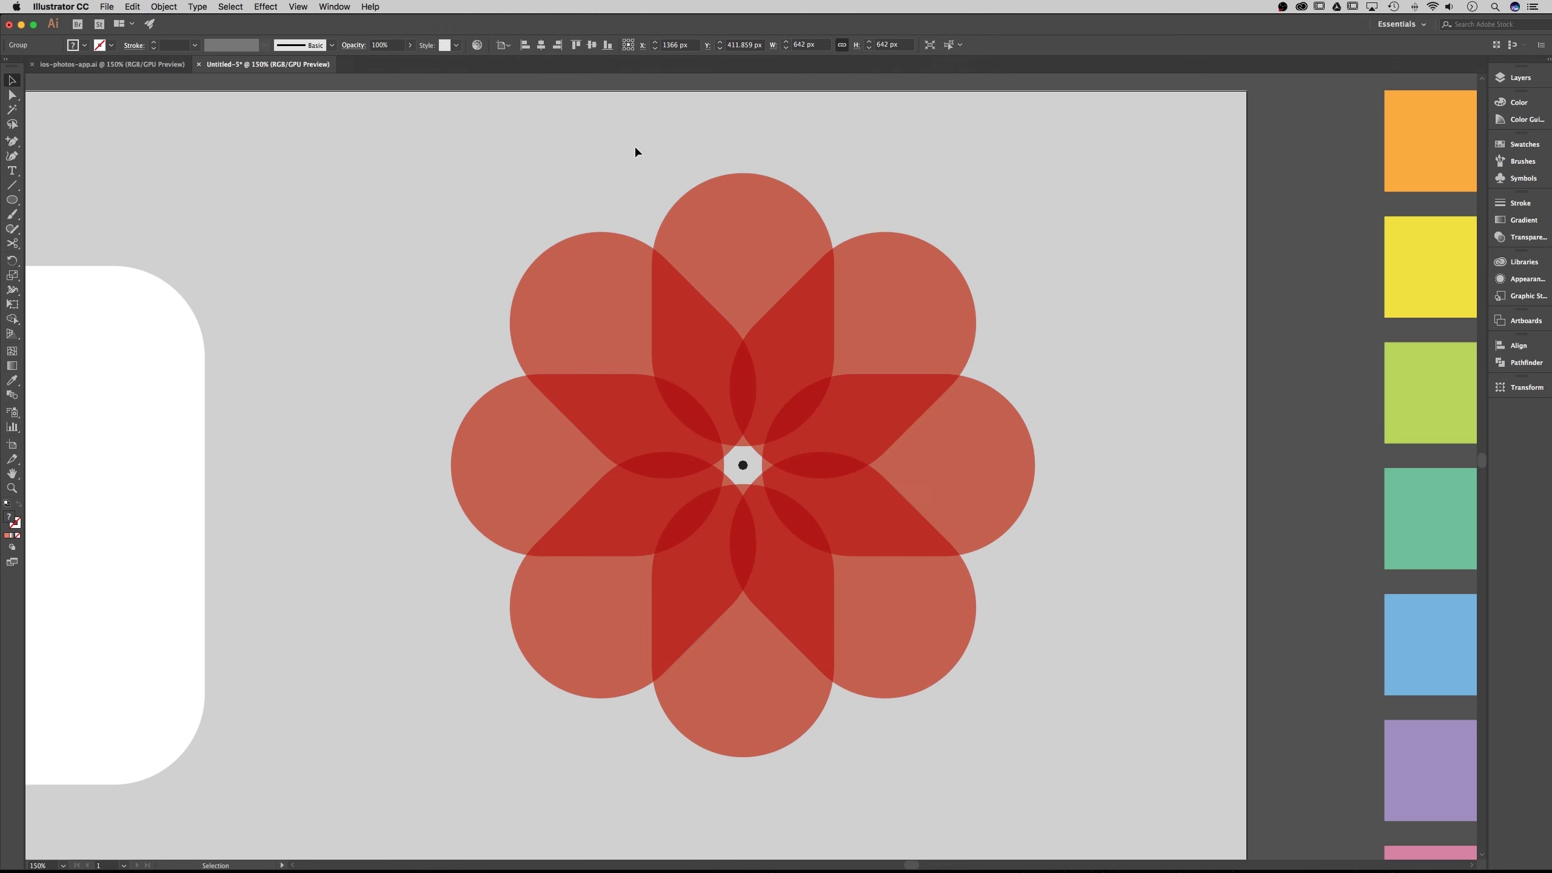
{"action": "left_click_drag", "start_coordinate": [769, 243], "coordinate": [716, 220]}
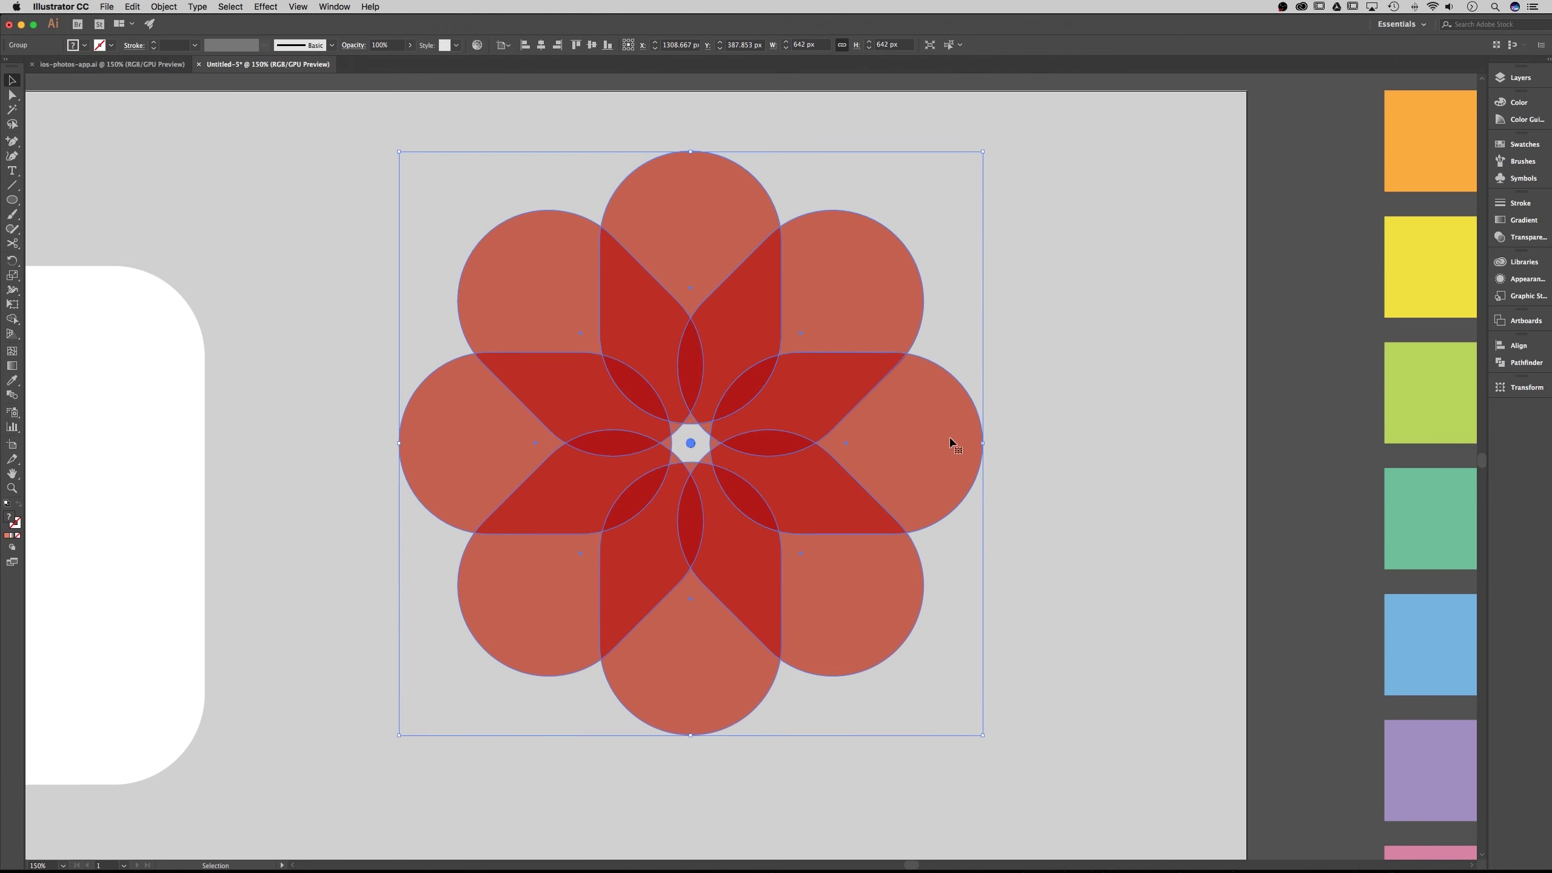
{"action": "right_click", "coordinate": [734, 224]}
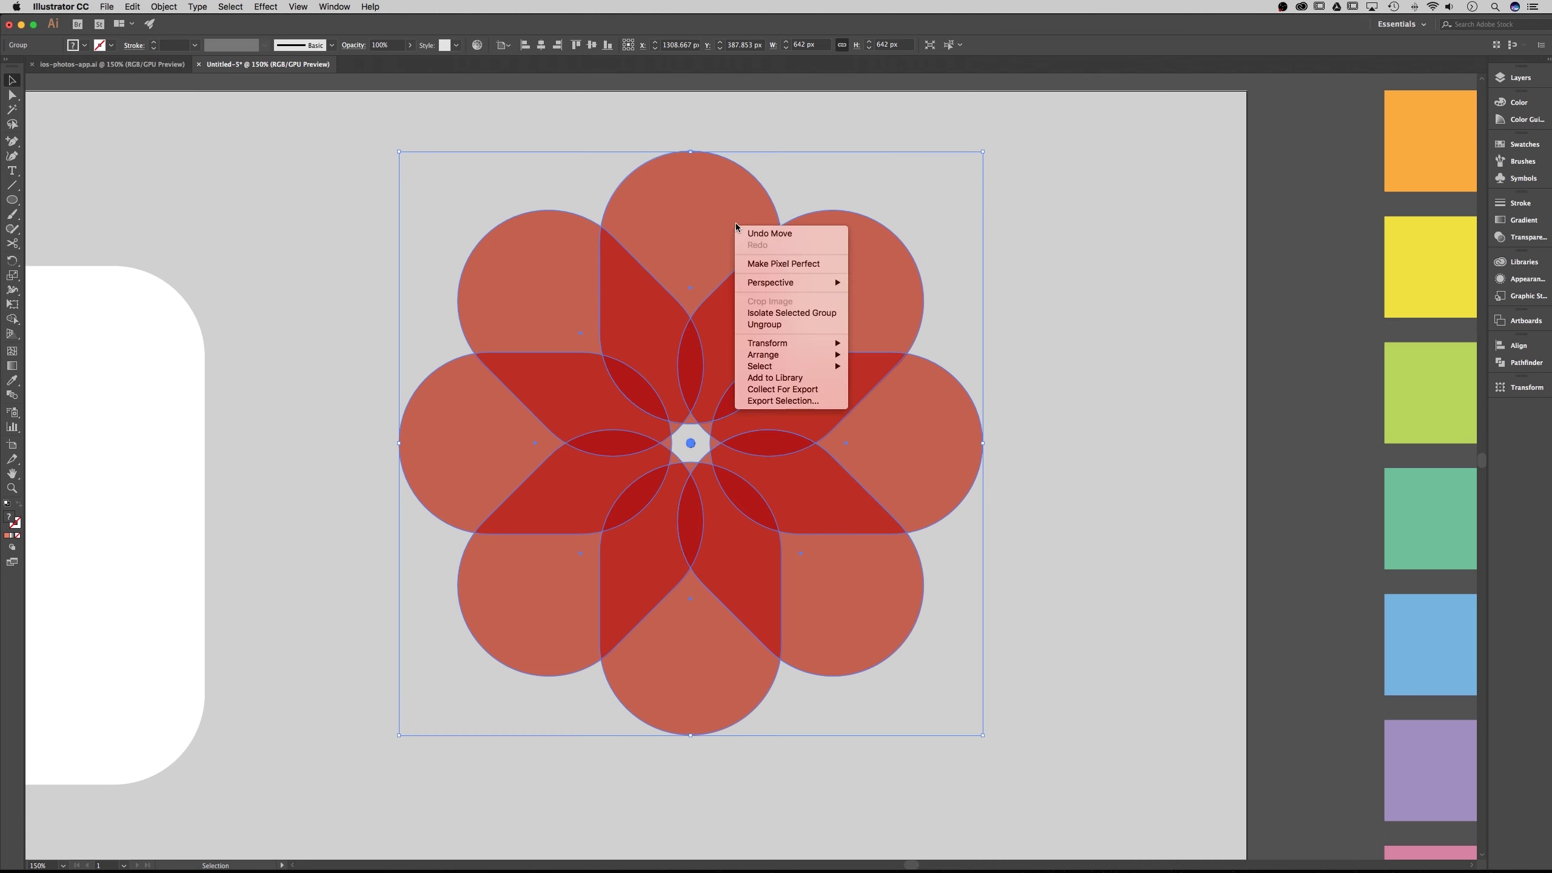
{"action": "left_click", "coordinate": [760, 327]}
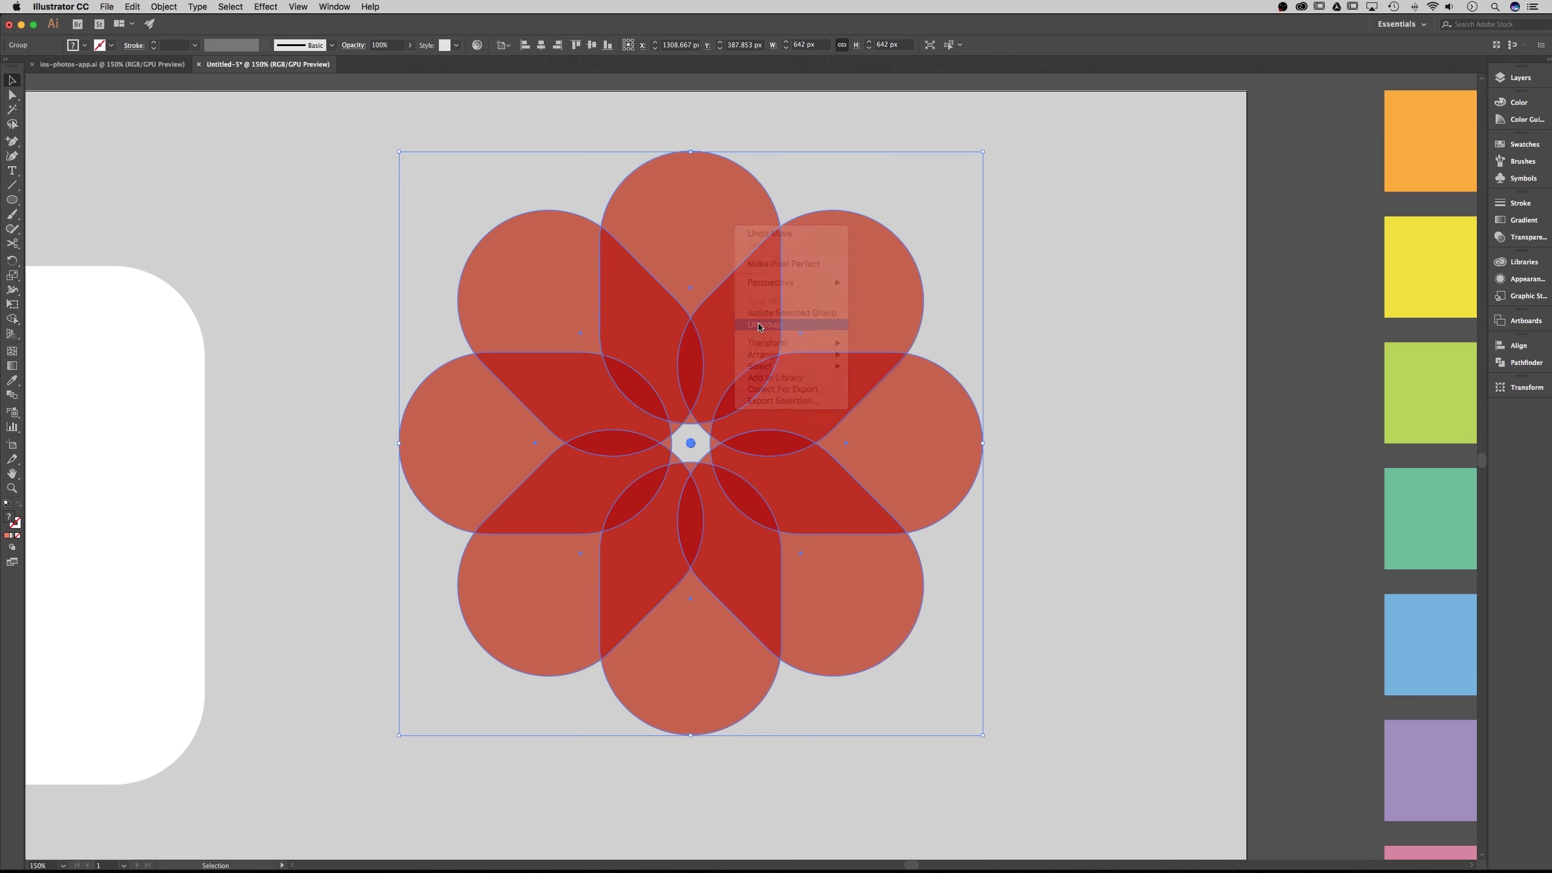
{"action": "left_click", "coordinate": [1008, 325]}
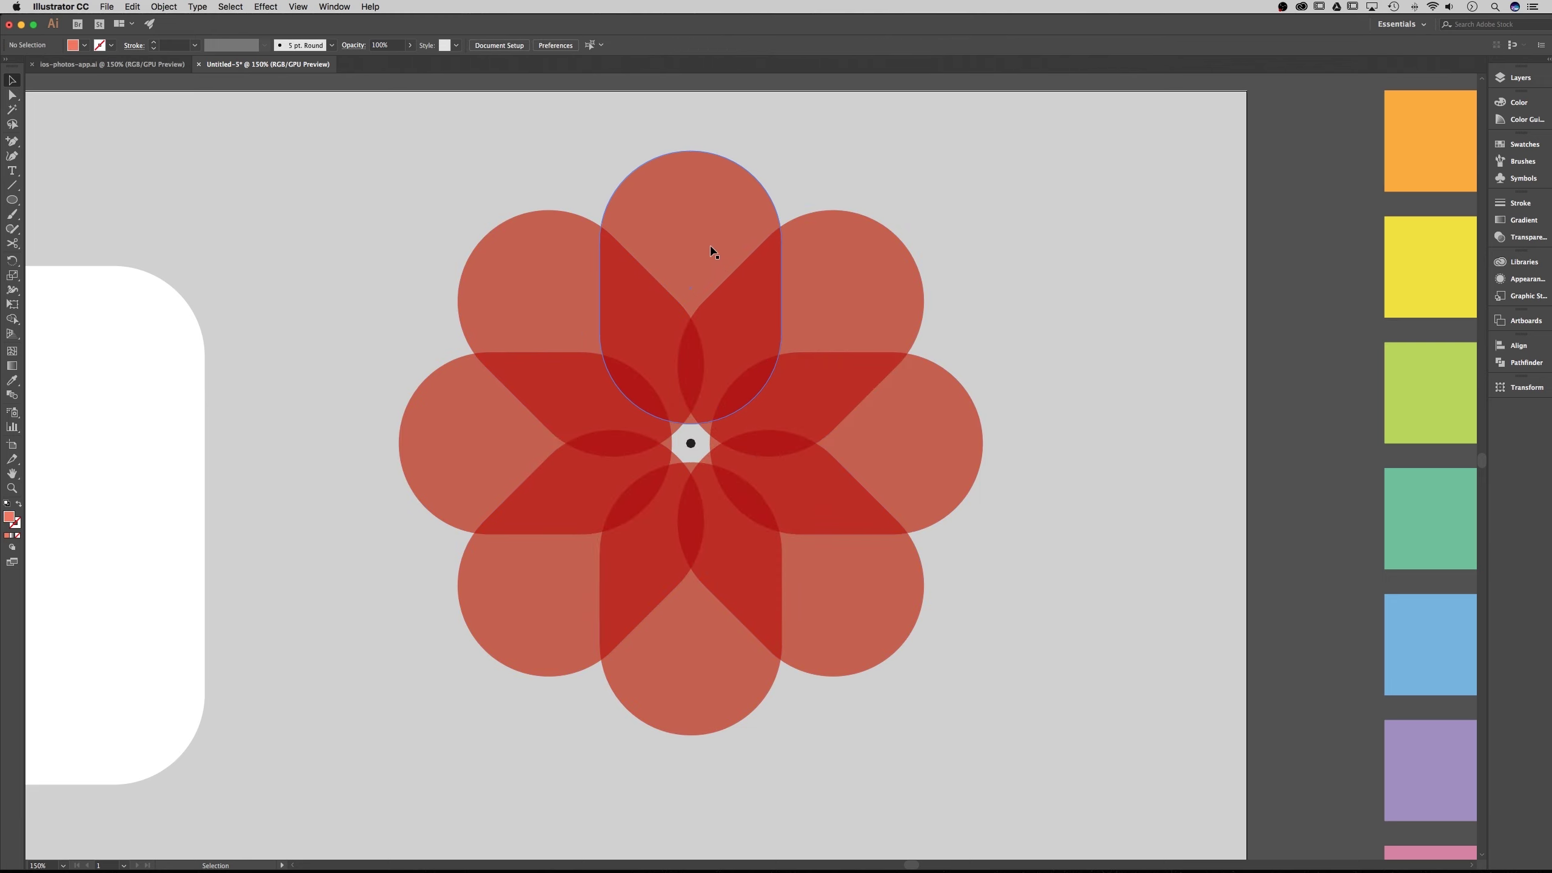
{"action": "left_click", "coordinate": [702, 266]}
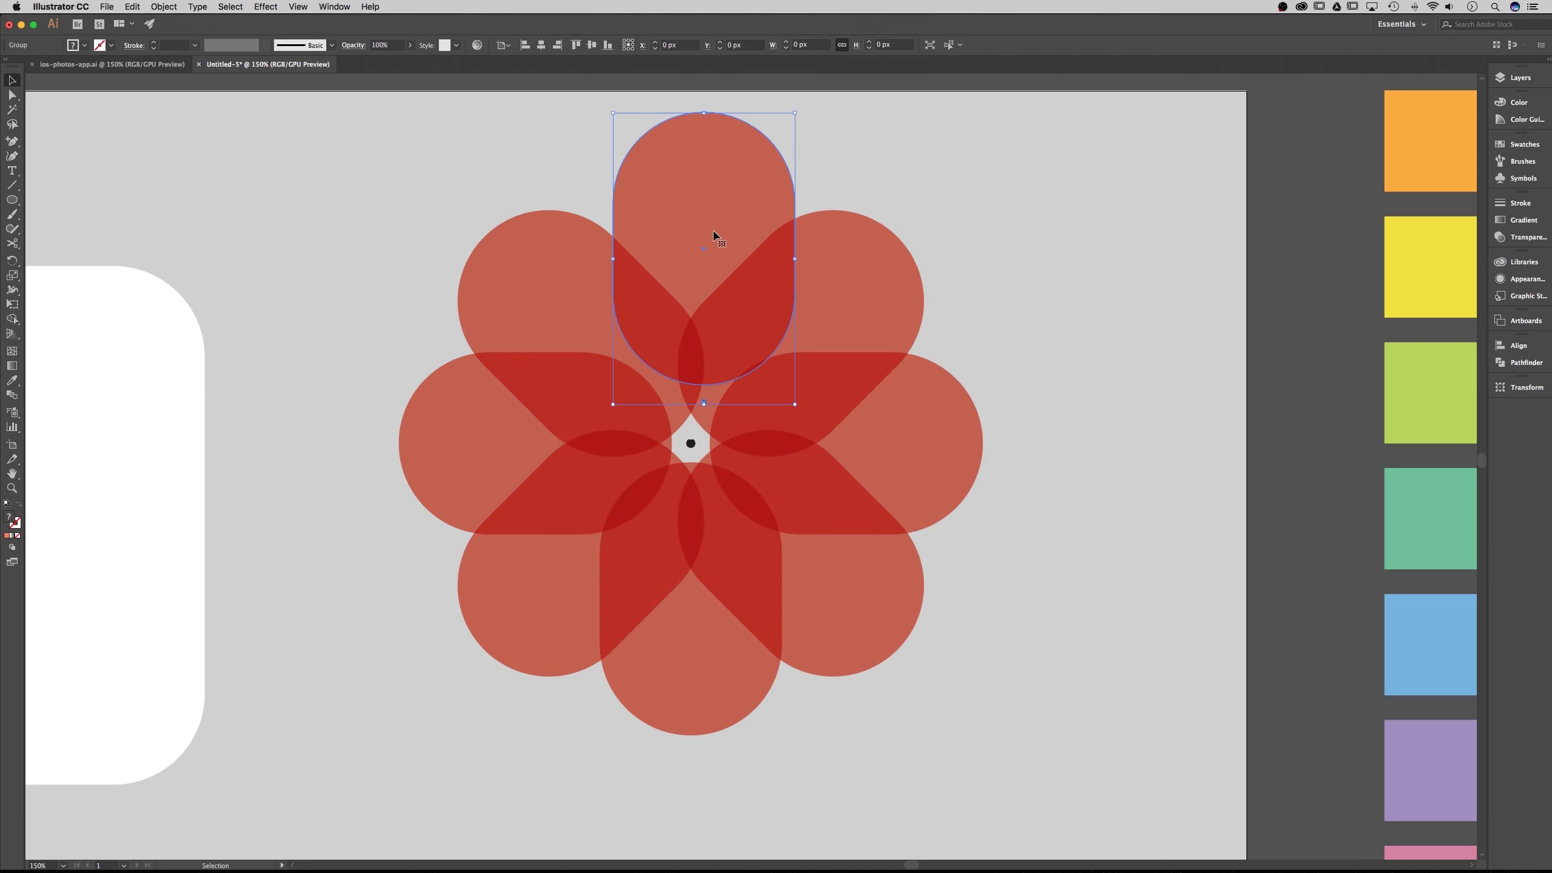
{"action": "left_click_drag", "start_coordinate": [852, 322], "coordinate": [928, 388]}
{"action": "left_click_drag", "start_coordinate": [941, 467], "coordinate": [1002, 468]}
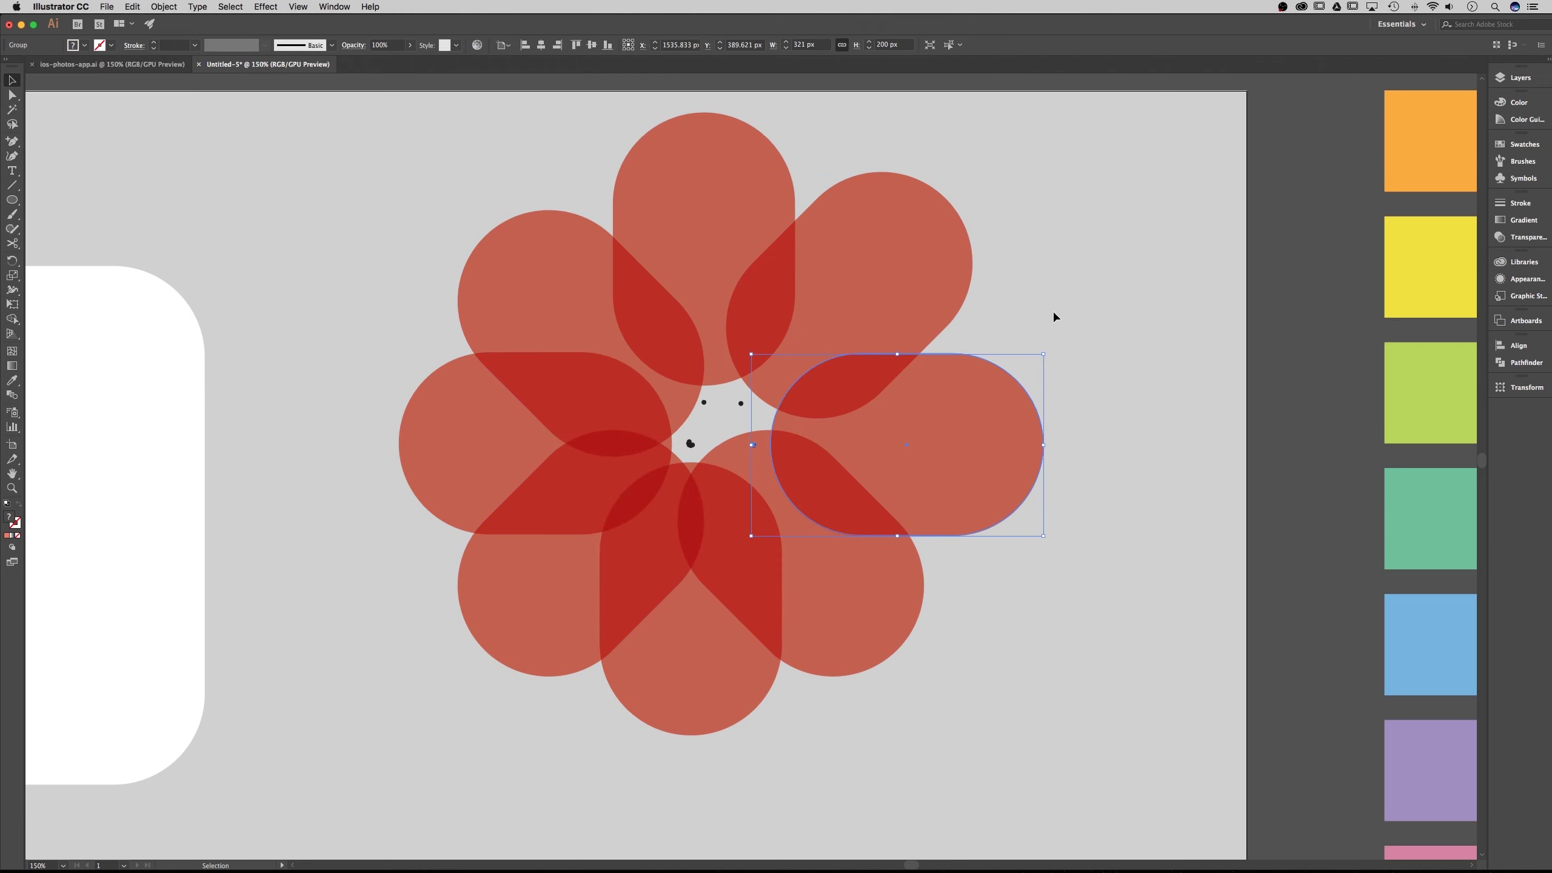
{"action": "left_click", "coordinate": [1041, 351]}
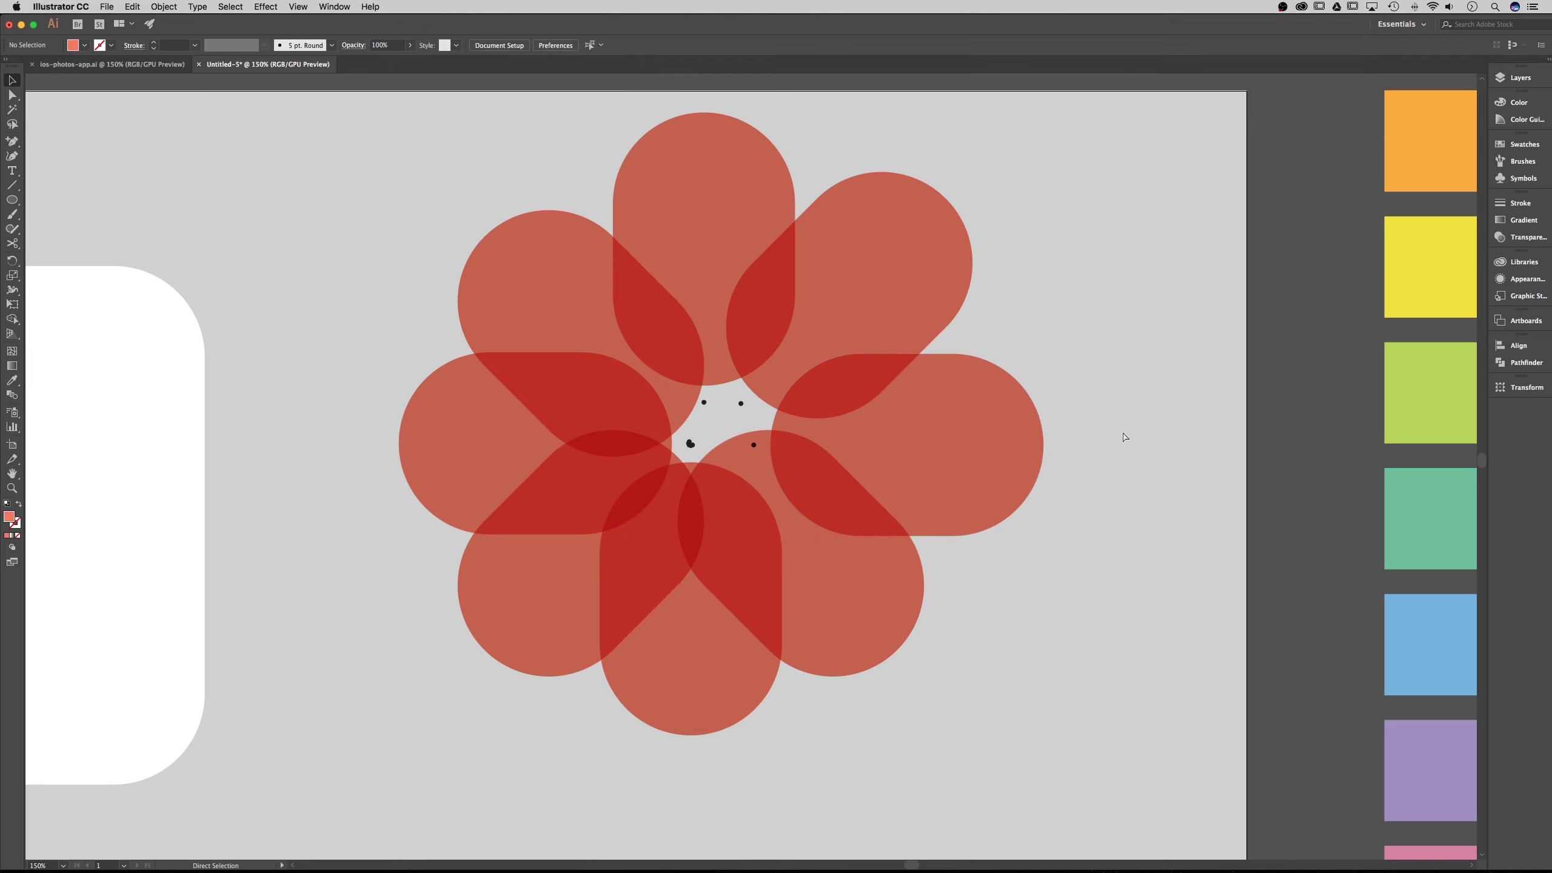
{"action": "key", "text": "super+z"}
{"action": "key", "text": "super+z"}
{"action": "key", "text": "super+z"}
{"action": "left_click_drag", "start_coordinate": [1104, 214], "coordinate": [1077, 226]}
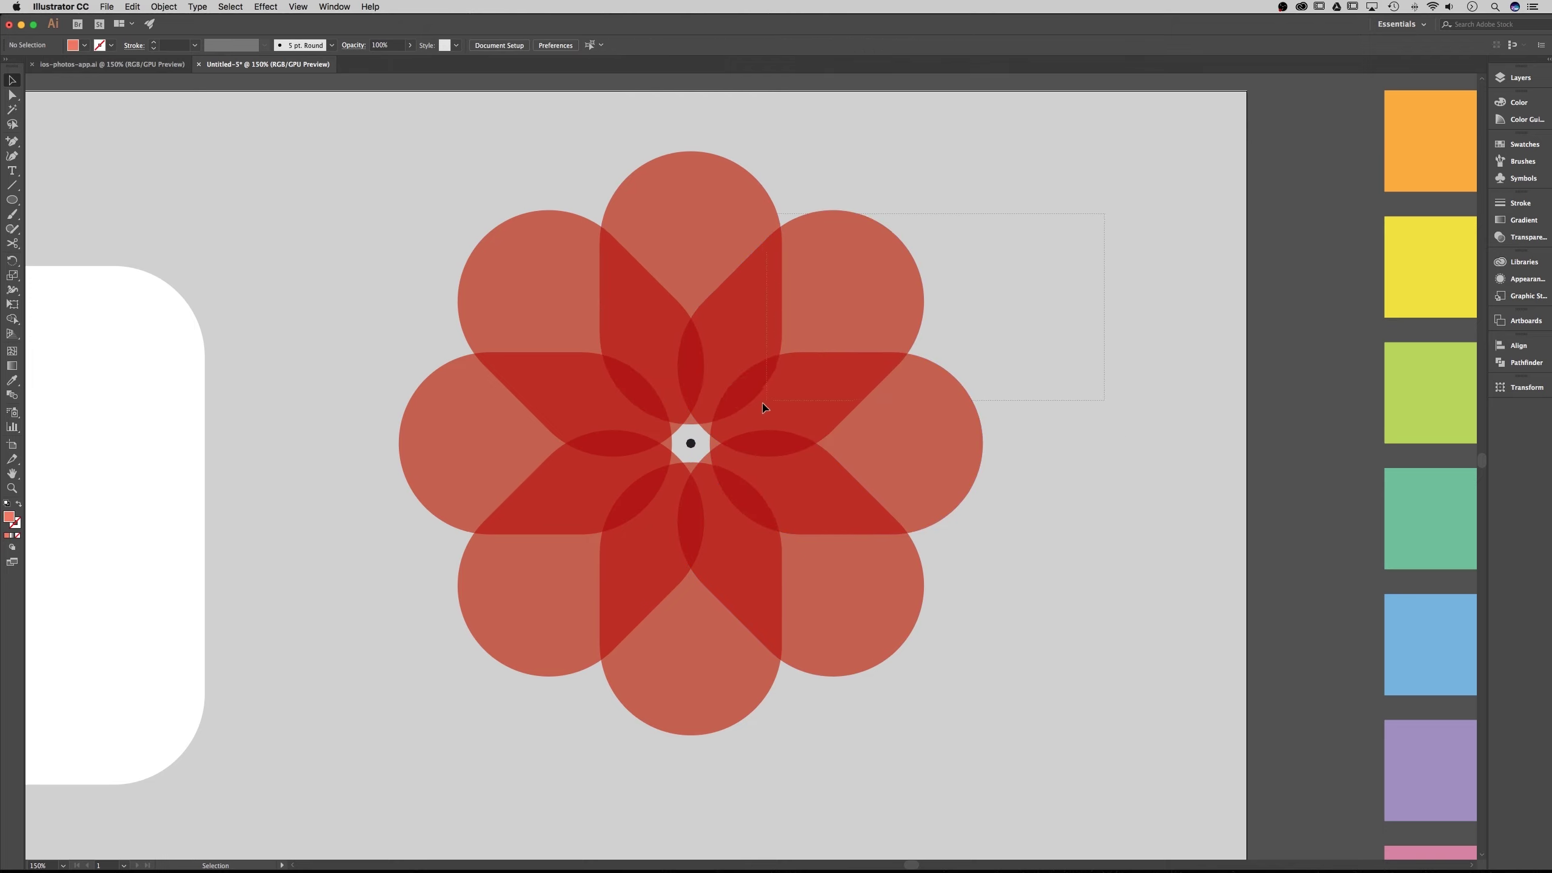
Select all the petals and ungroup them a second time
{"action": "left_click_drag", "start_coordinate": [393, 667], "coordinate": [393, 668]}
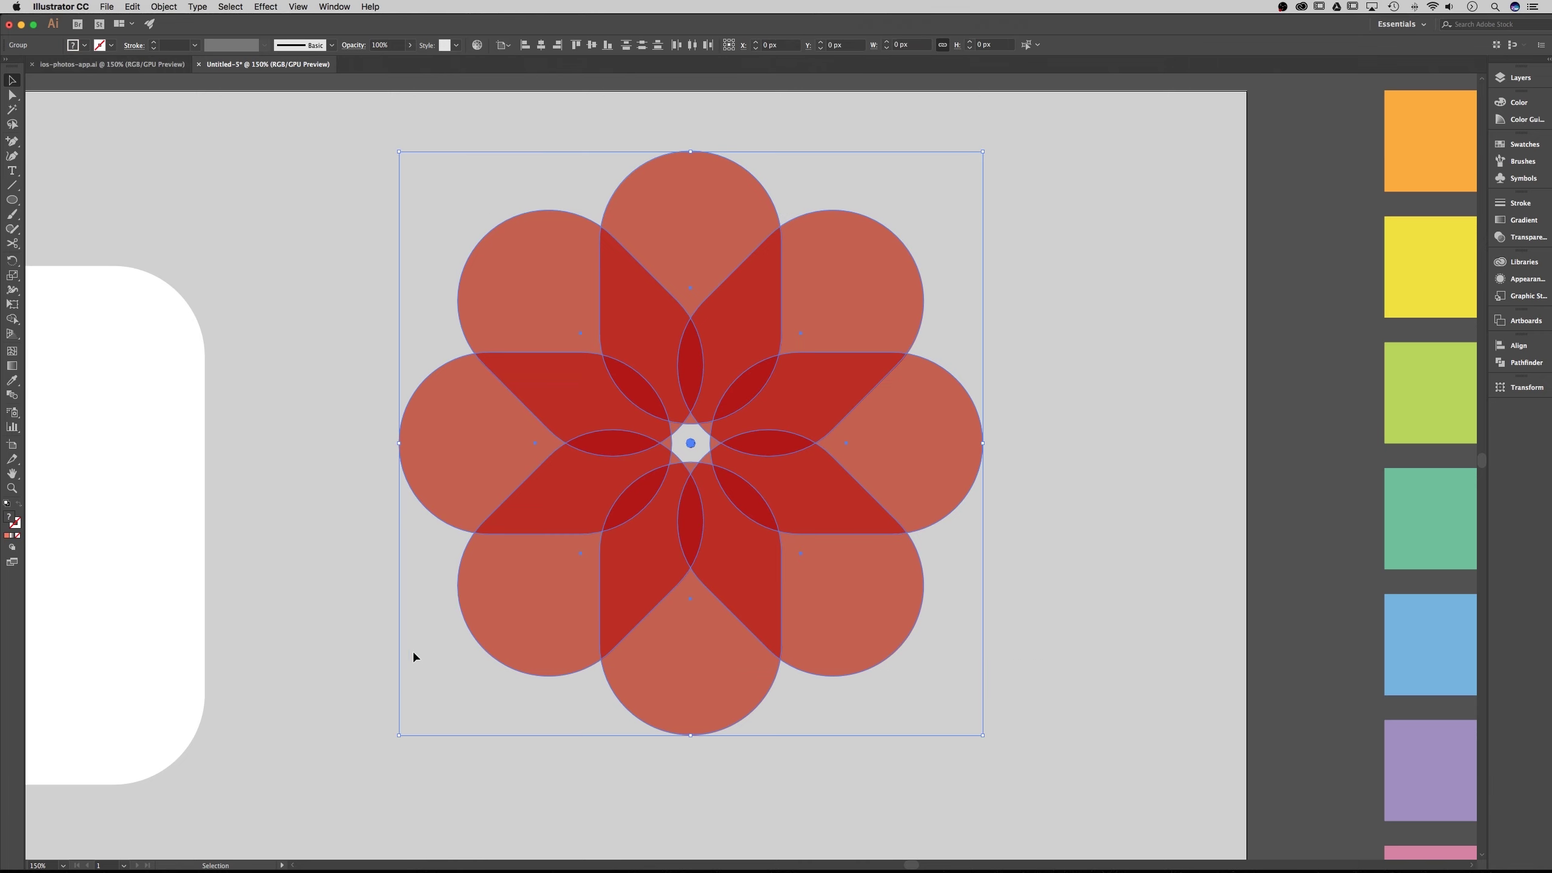
{"action": "right_click", "coordinate": [743, 316]}
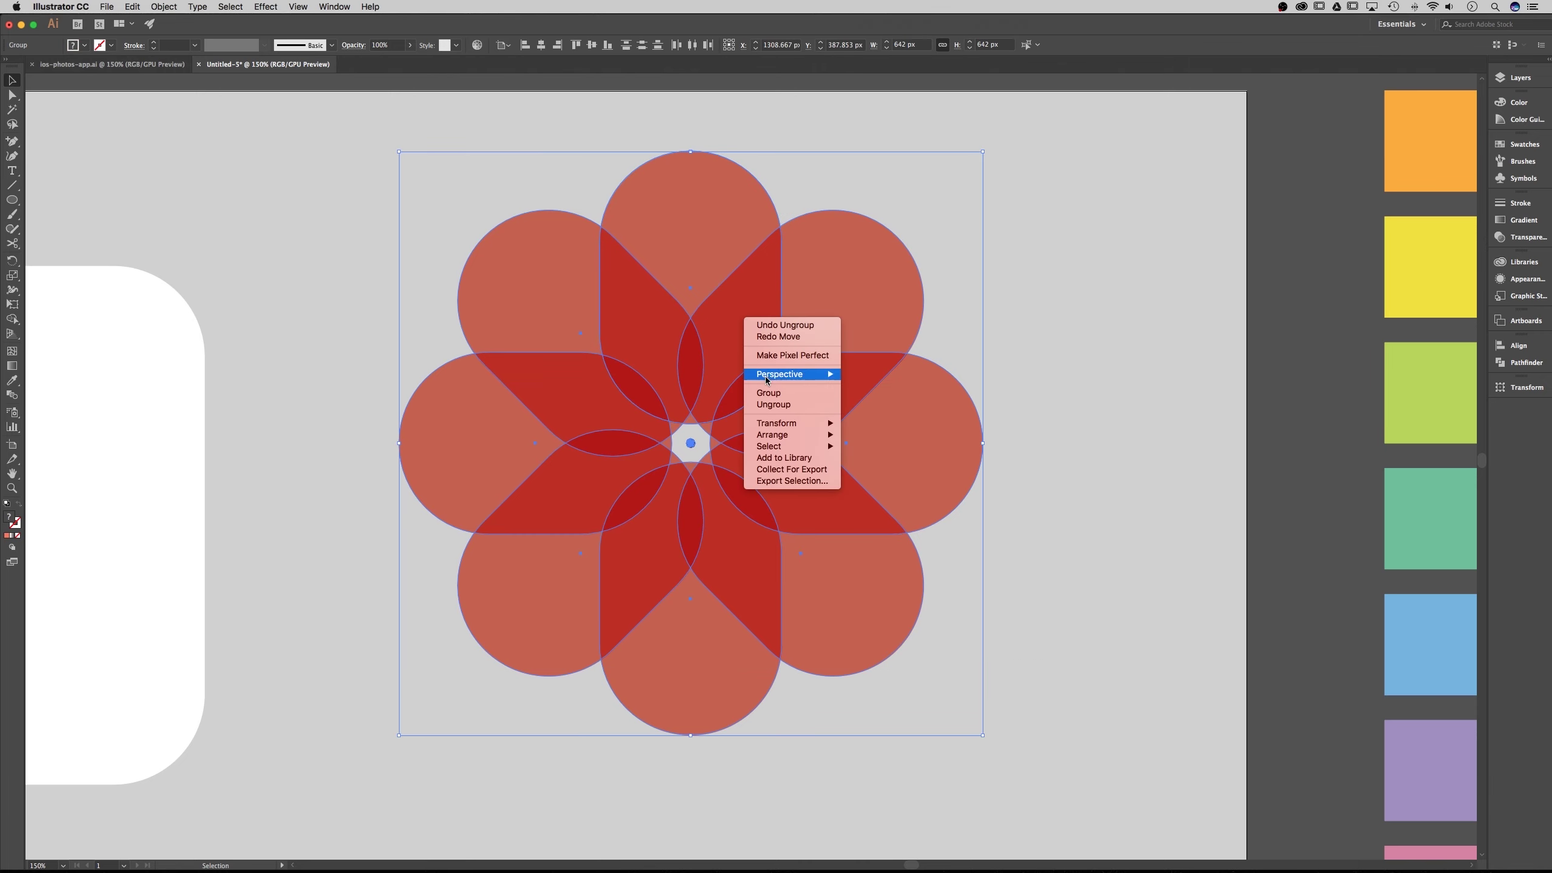
{"action": "left_click", "coordinate": [783, 406]}
{"action": "key", "text": "shift+super+a"}
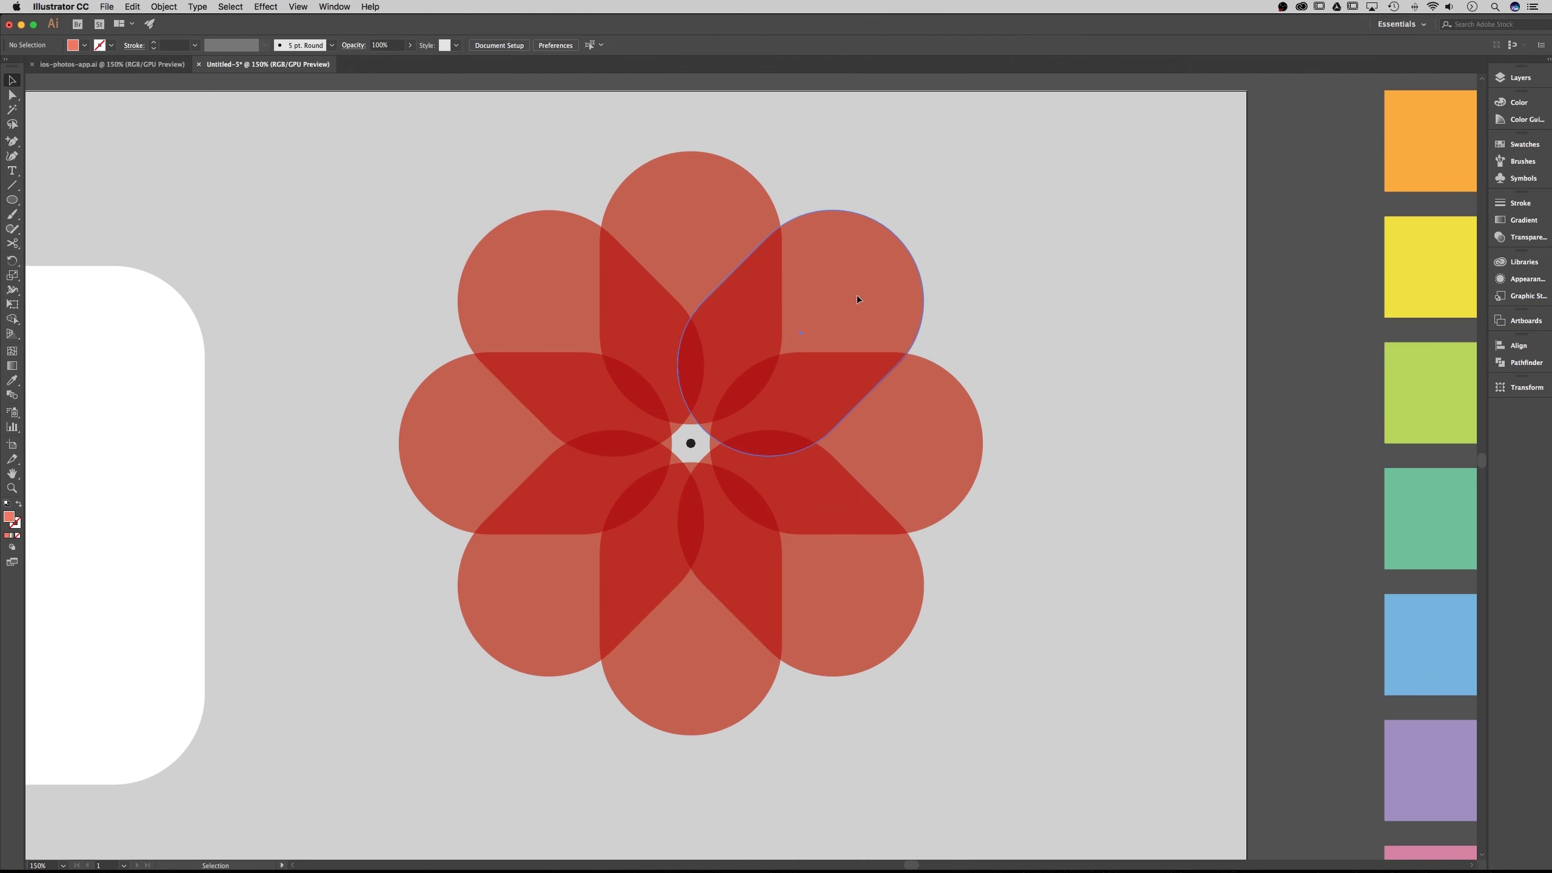
{"action": "left_click_drag", "start_coordinate": [729, 399], "coordinate": [877, 313]}
{"action": "key", "text": "super+z"}
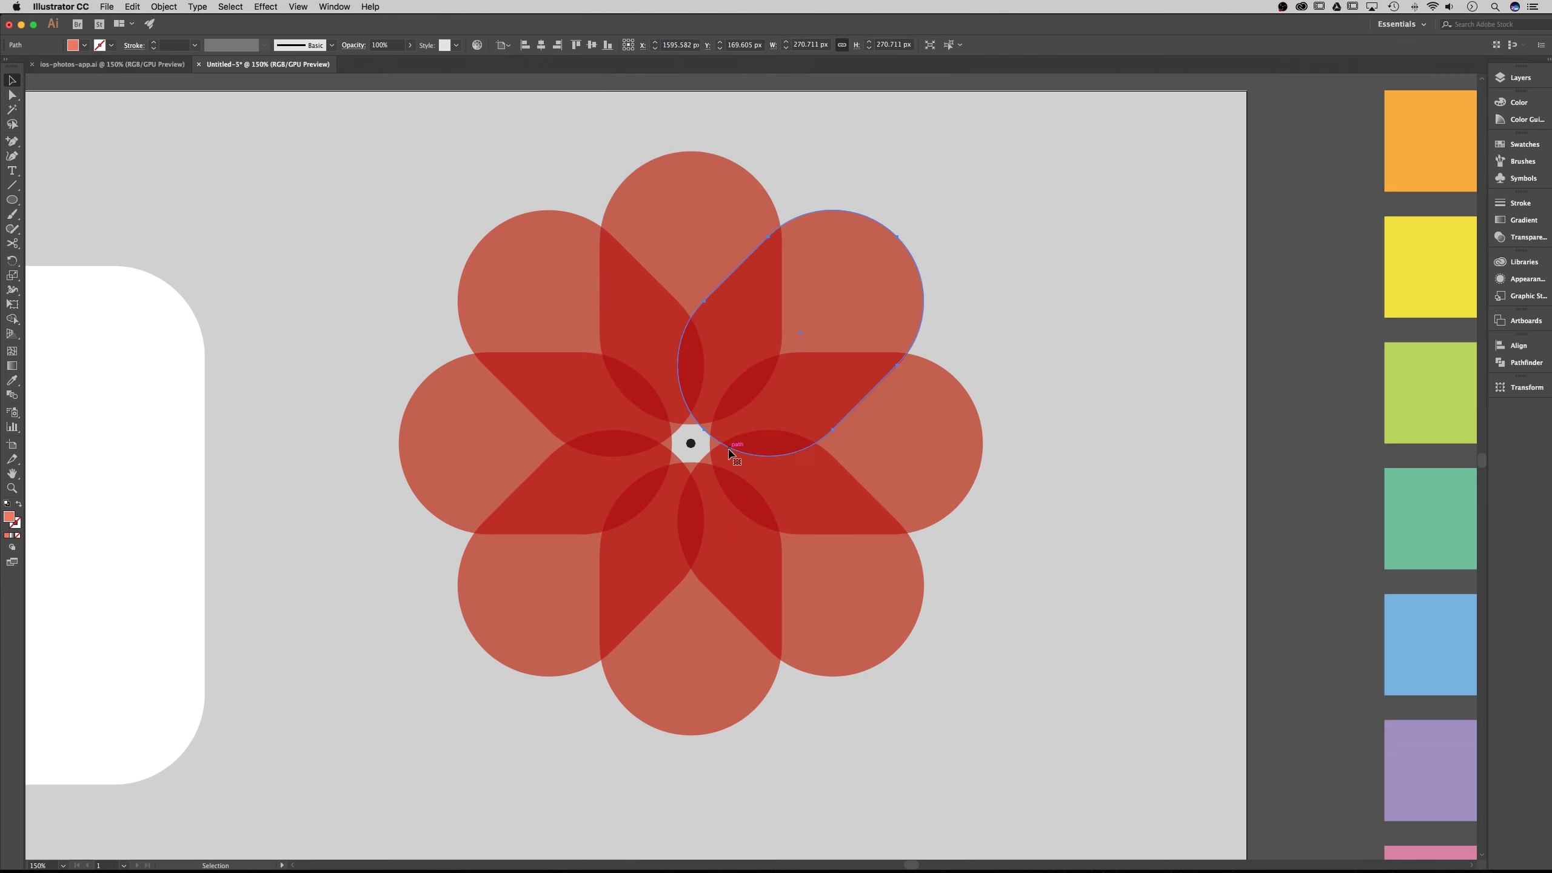
Zoom into the flower centre, delete the small black dot, and zoom back out
{"action": "key", "text": "a"}
{"action": "key", "text": "super+equal"}
{"action": "key", "text": "super+equal"}
{"action": "key", "text": "super+equal"}
{"action": "key", "text": "super+equal"}
{"action": "key", "text": "super+equal"}
{"action": "key", "text": "v"}
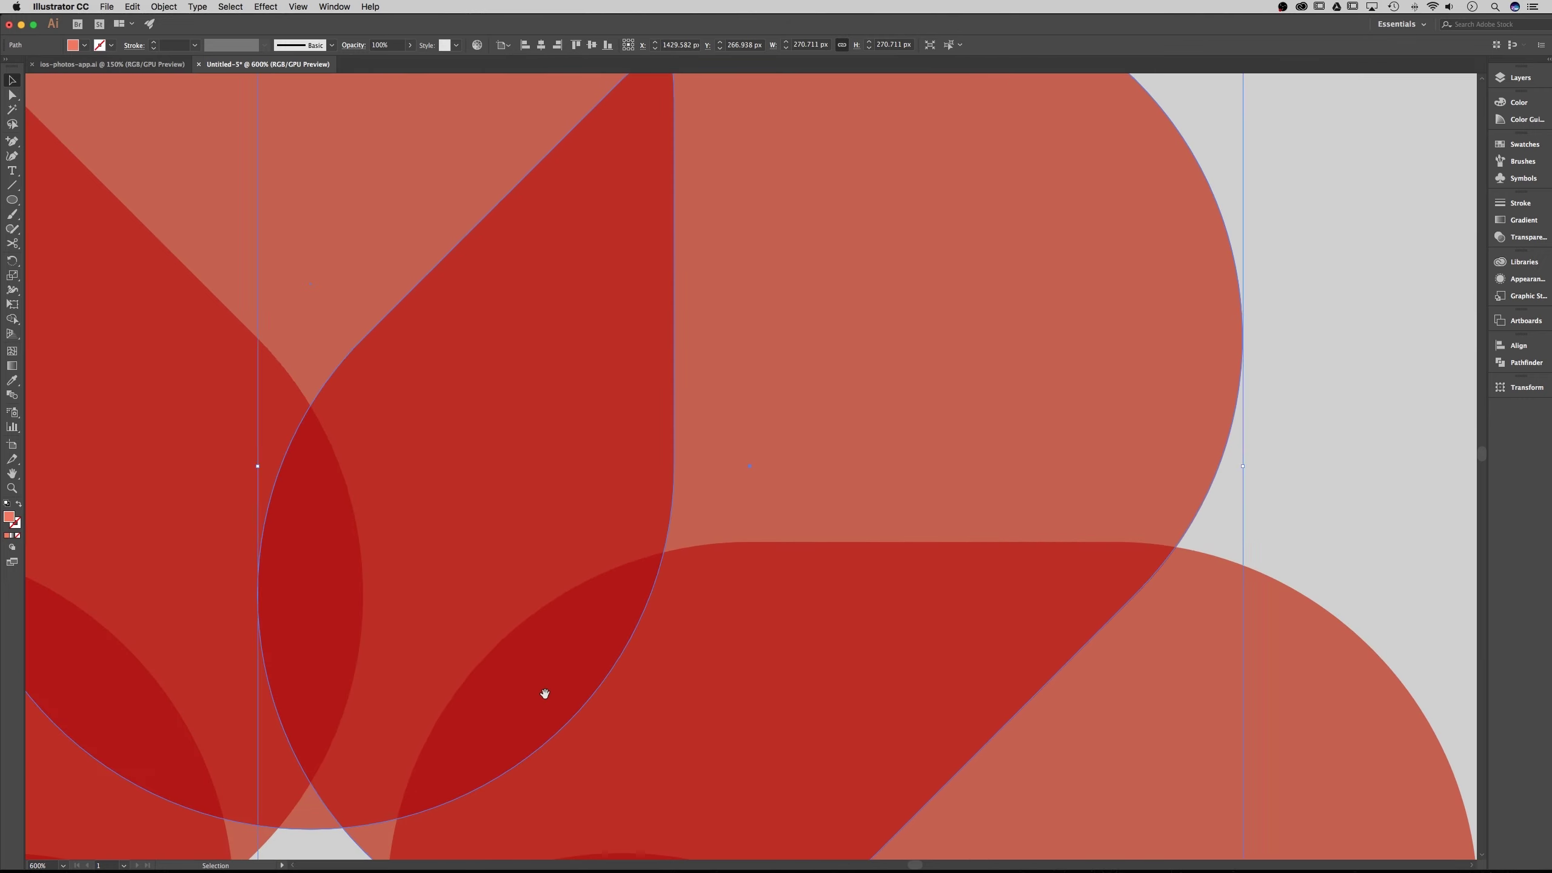
{"action": "left_click_drag", "start_coordinate": [543, 693], "coordinate": [755, 520]}
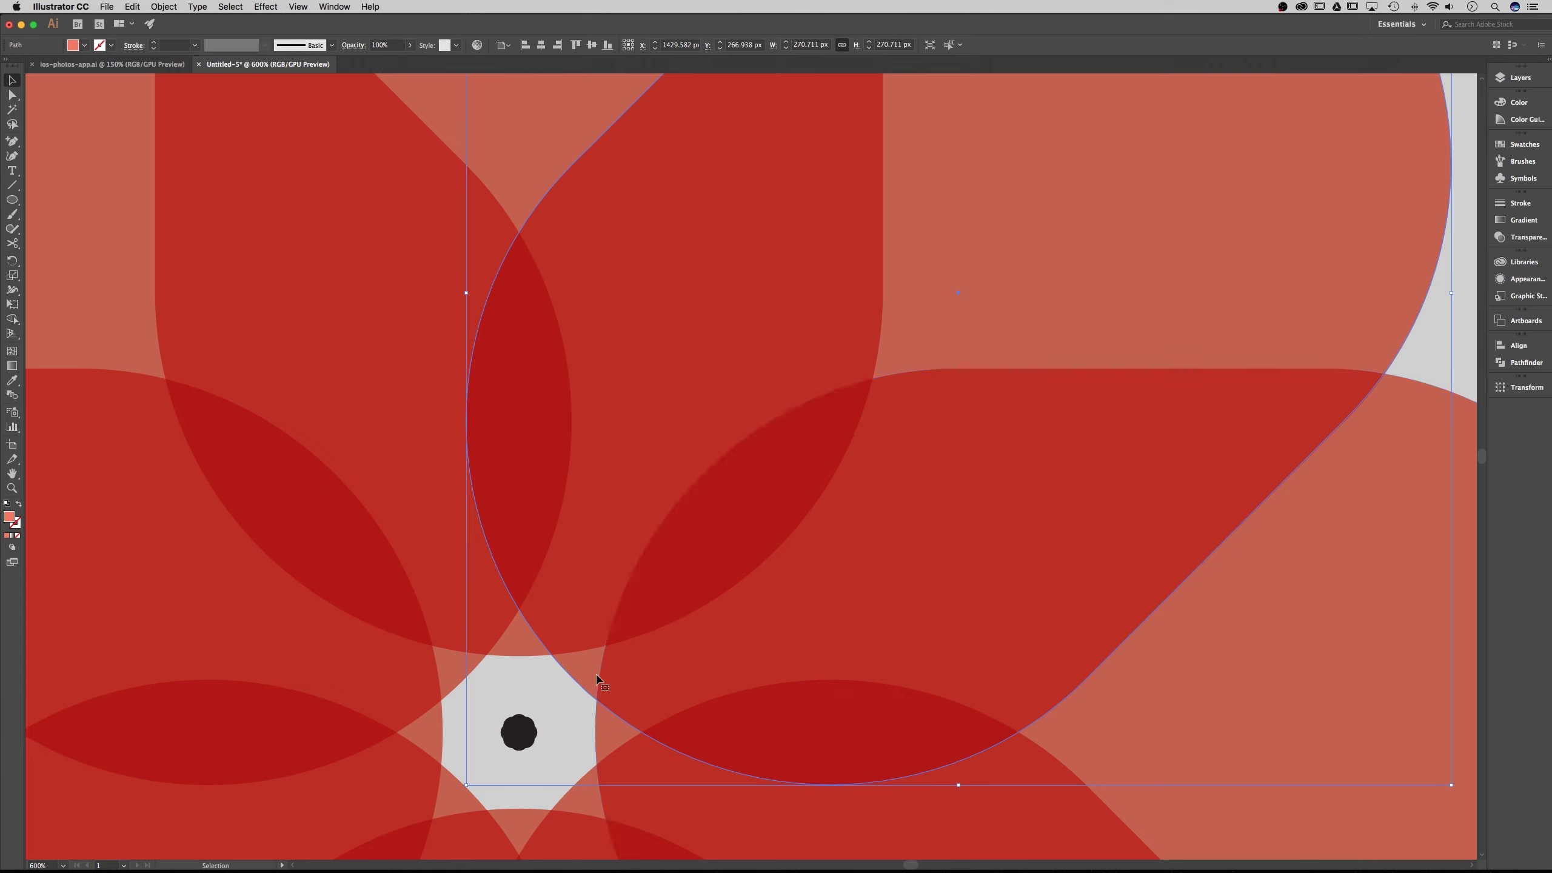
{"action": "left_click_drag", "start_coordinate": [569, 675], "coordinate": [709, 566]}
{"action": "left_click", "coordinate": [706, 627]}
{"action": "scroll", "coordinate": [707, 627], "scroll_direction": "up", "scroll_amount": 3}
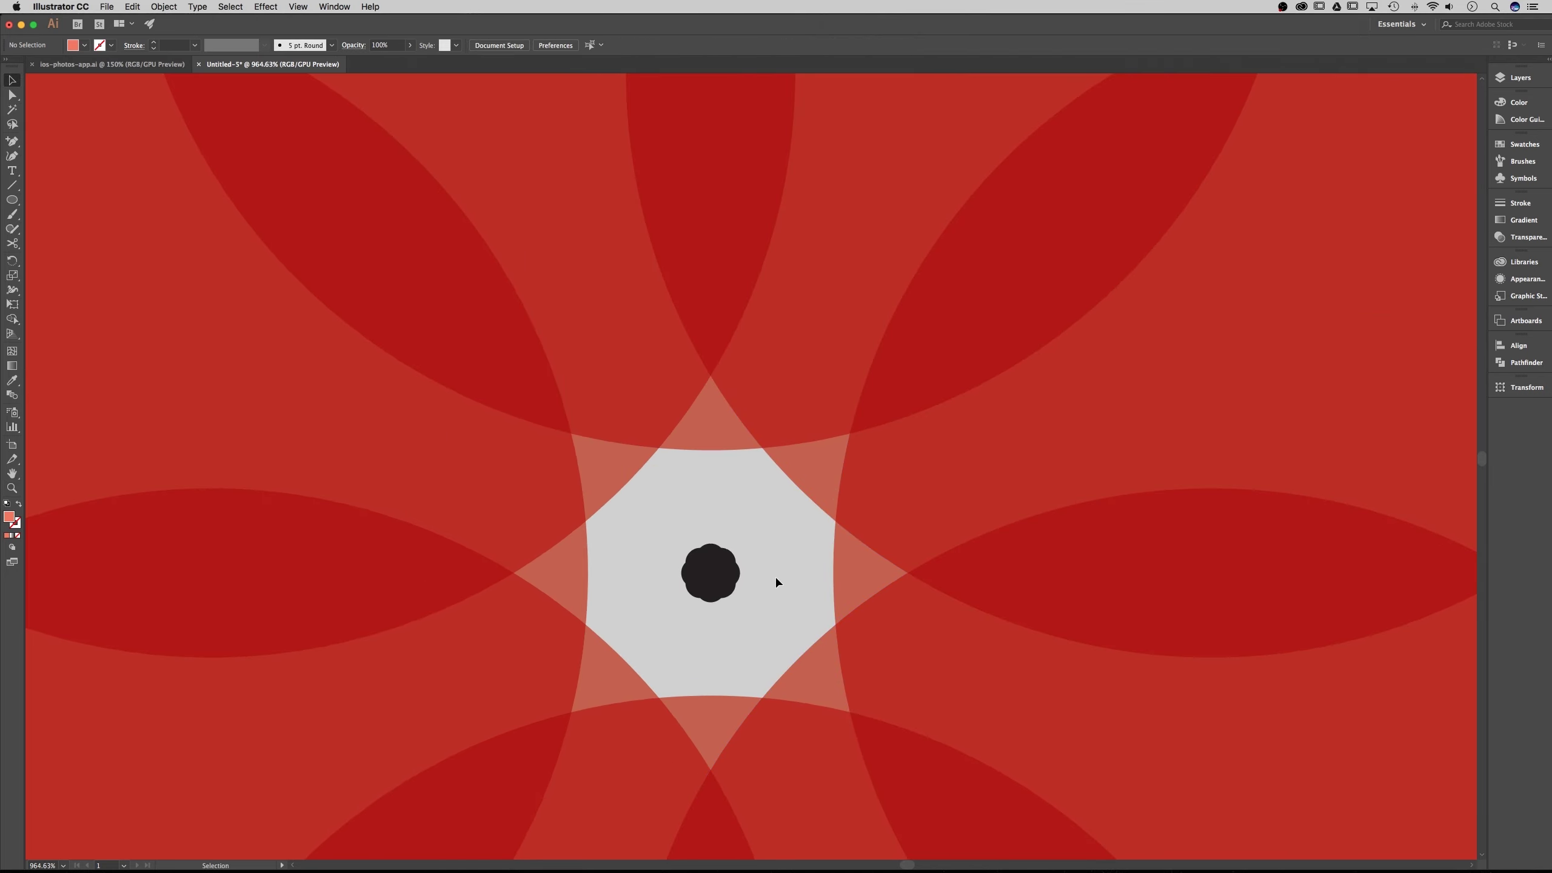
{"action": "left_click_drag", "start_coordinate": [660, 523], "coordinate": [658, 522]}
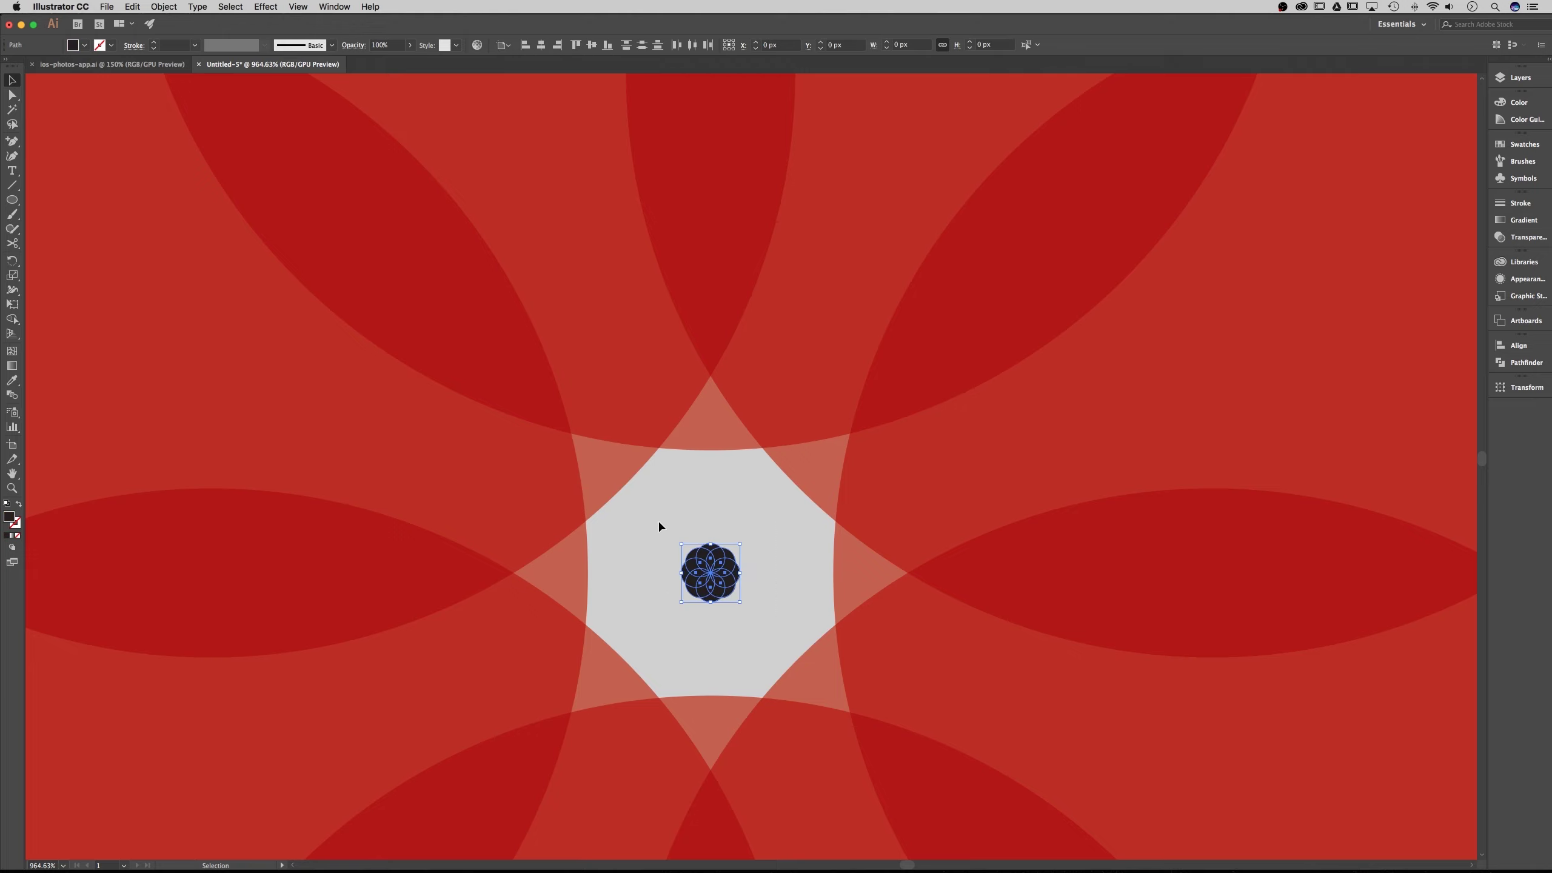
{"action": "left_click", "coordinate": [773, 551]}
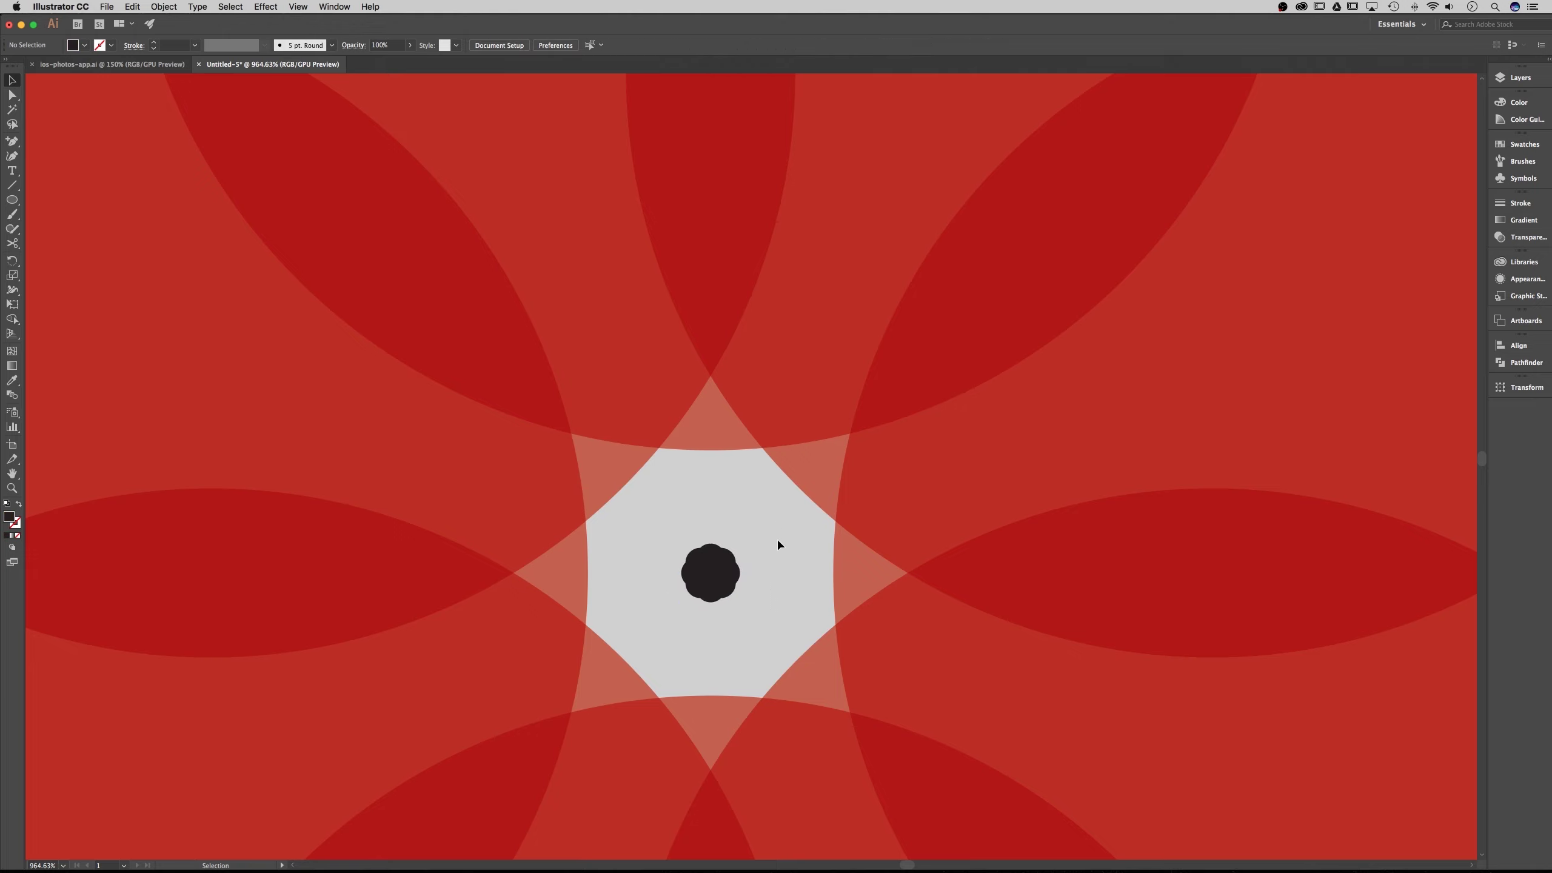
{"action": "left_click_drag", "start_coordinate": [675, 613], "coordinate": [760, 593]}
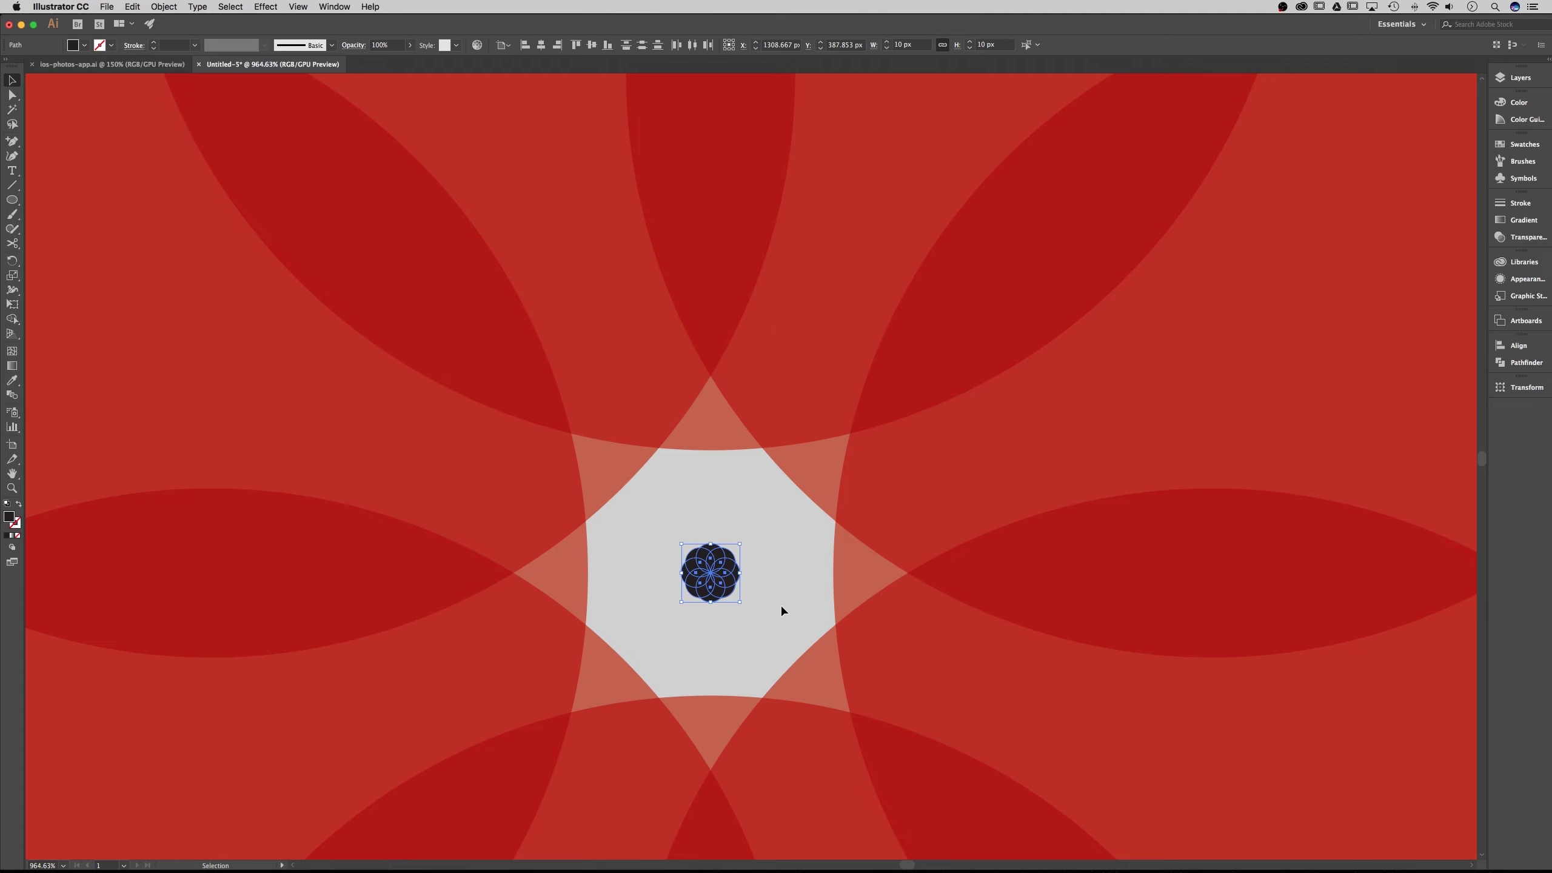
{"action": "key", "text": "Delete"}
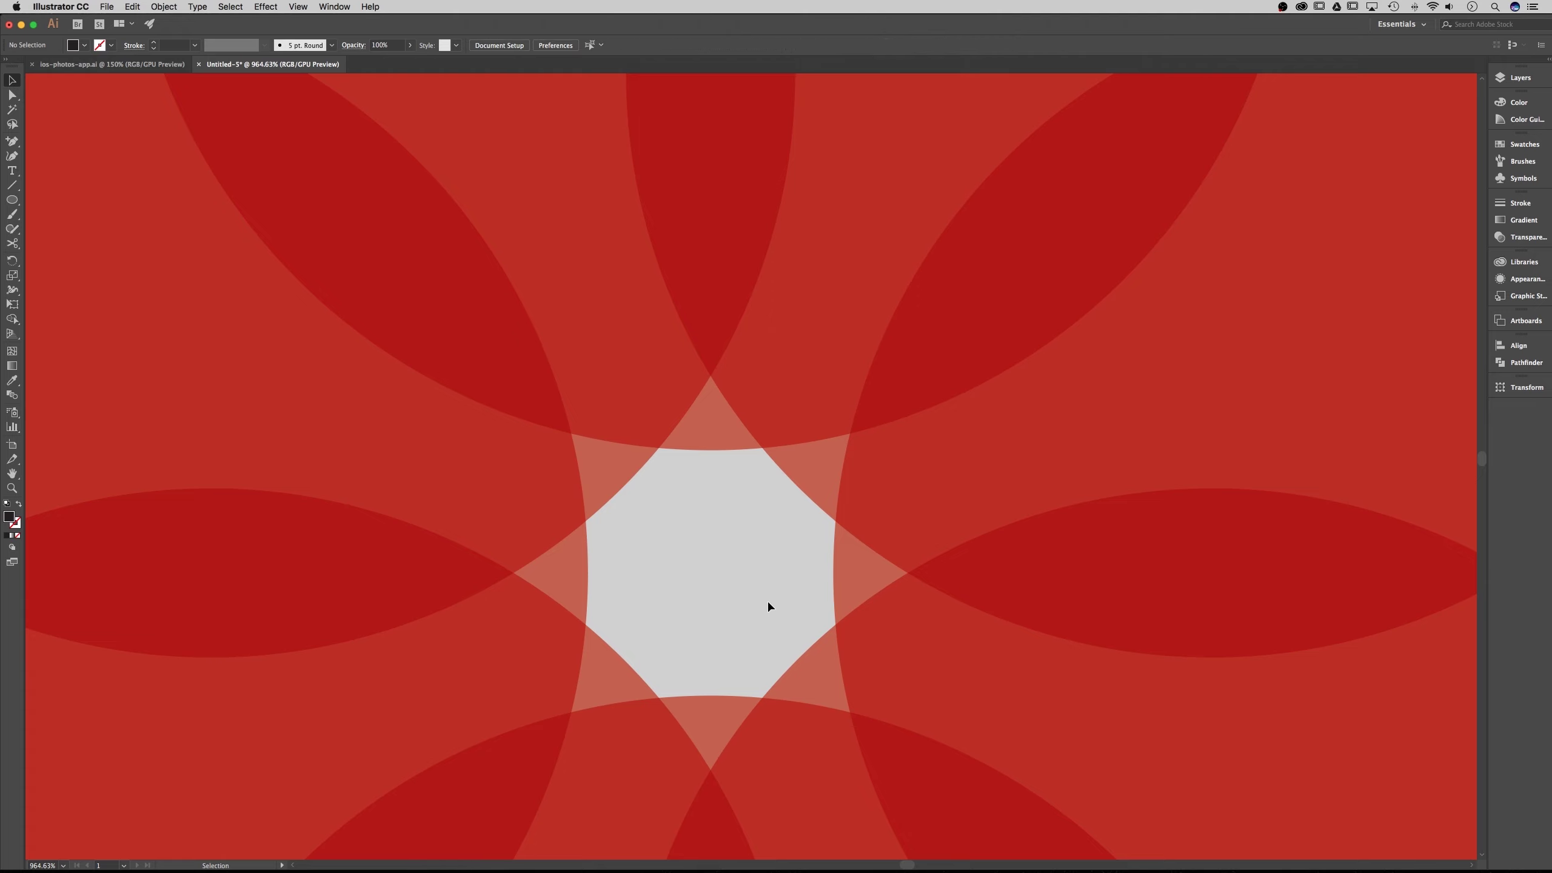
{"action": "key", "text": "a"}
{"action": "key", "text": "super+minus"}
{"action": "key", "text": "super+minus"}
{"action": "key", "text": "super+minus"}
{"action": "key", "text": "super+minus"}
{"action": "key", "text": "super+minus"}
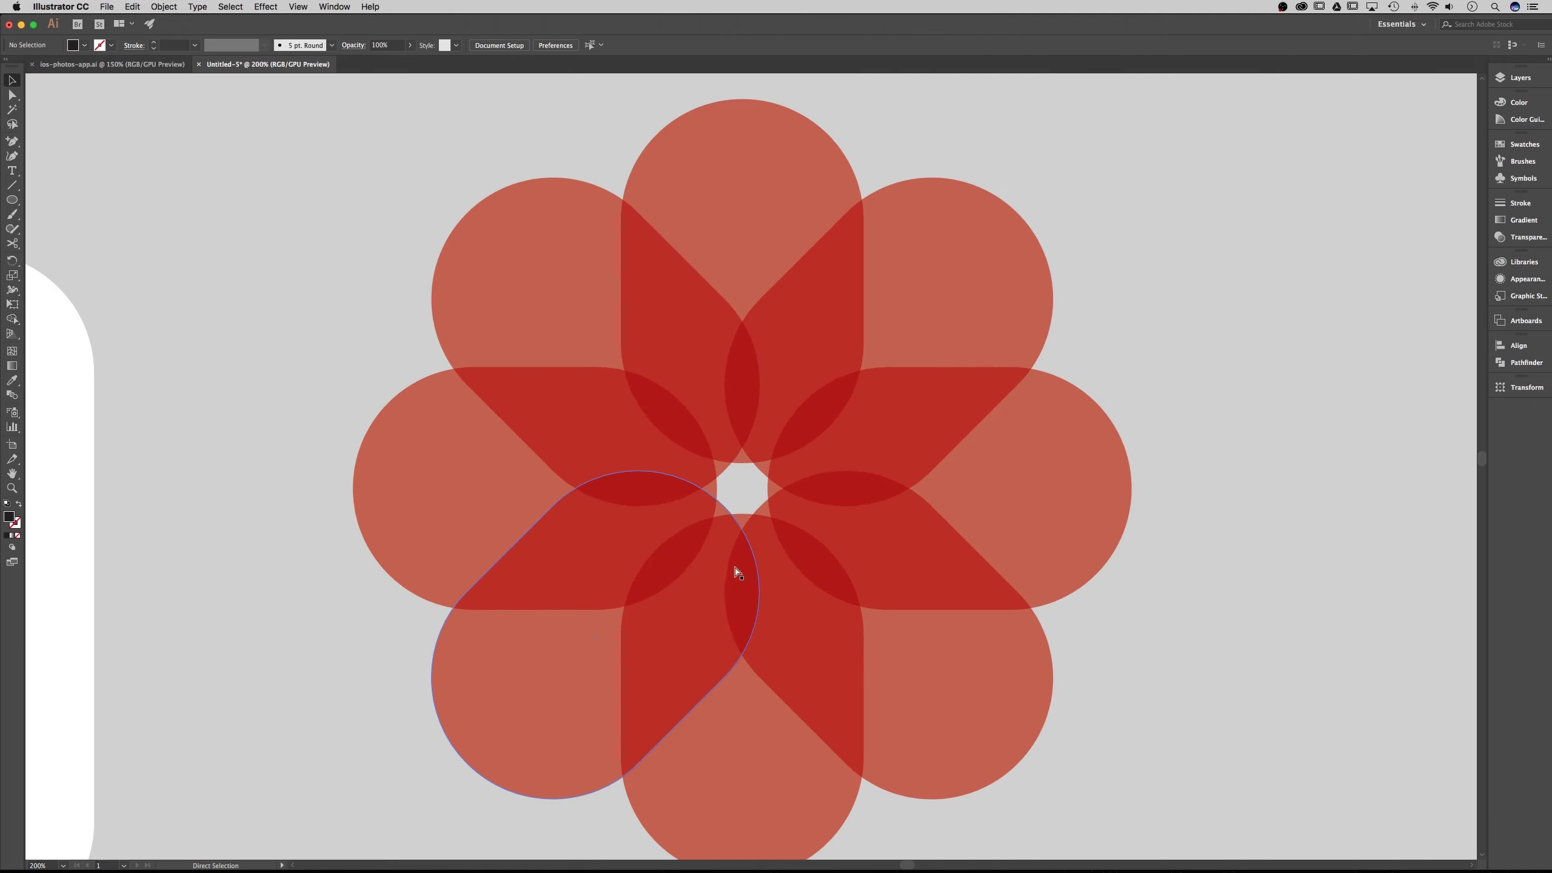
Zoom out and compare the draft with the finished ios-photos-app reference icon
{"action": "key", "text": "v"}
{"action": "key", "text": "super+minus"}
{"action": "scroll", "coordinate": [1070, 513], "scroll_direction": "right", "scroll_amount": 2}
{"action": "scroll", "coordinate": [1070, 513], "scroll_direction": "down", "scroll_amount": 1}
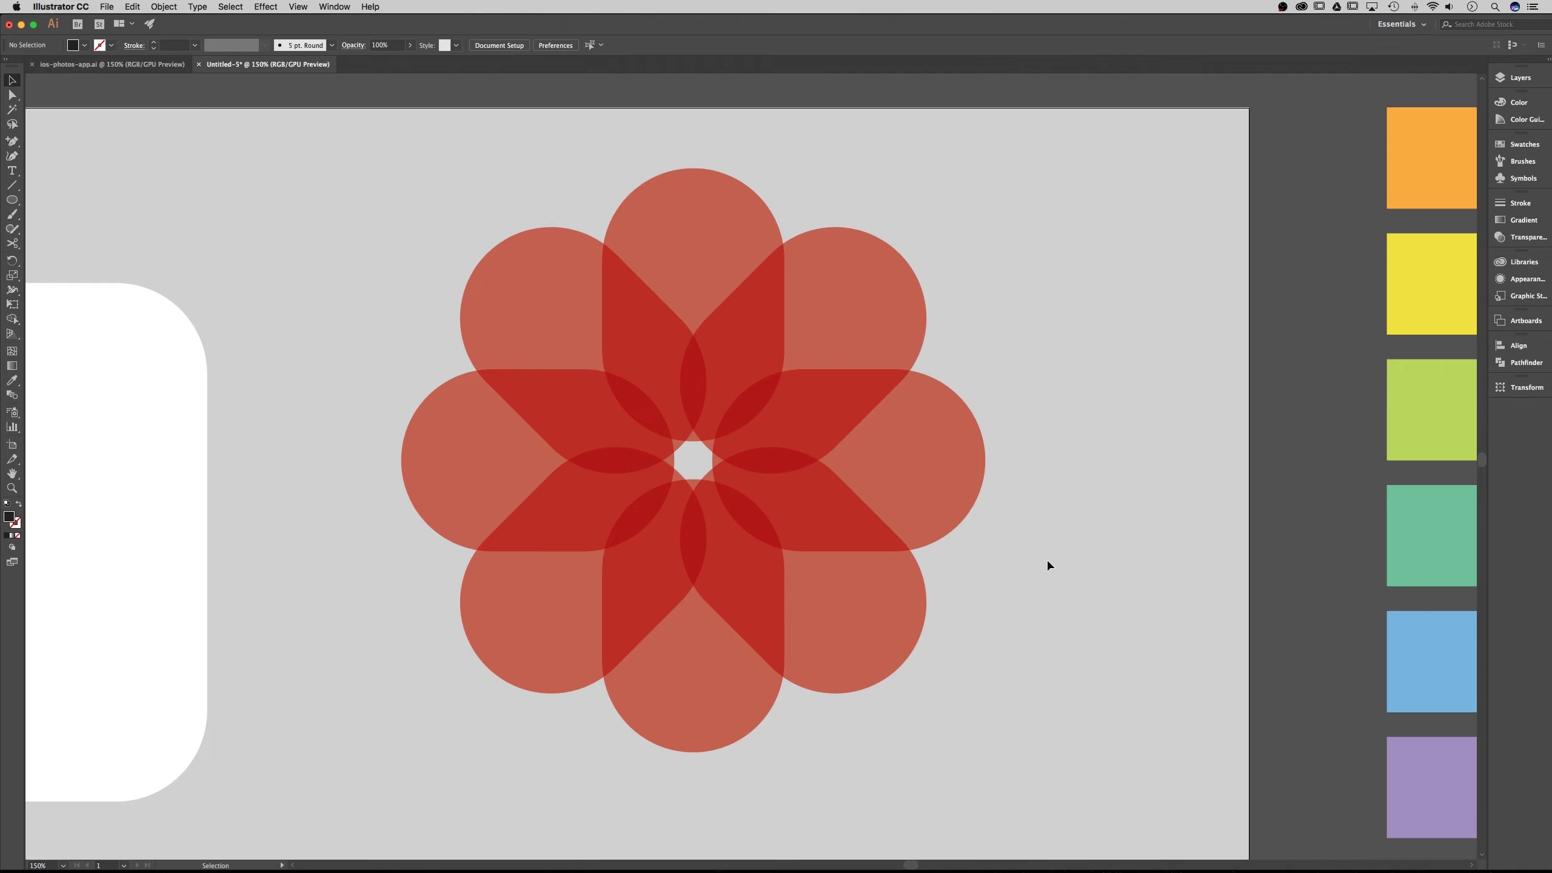
{"action": "key", "text": "super+minus"}
{"action": "scroll", "coordinate": [935, 640], "scroll_direction": "down", "scroll_amount": 1}
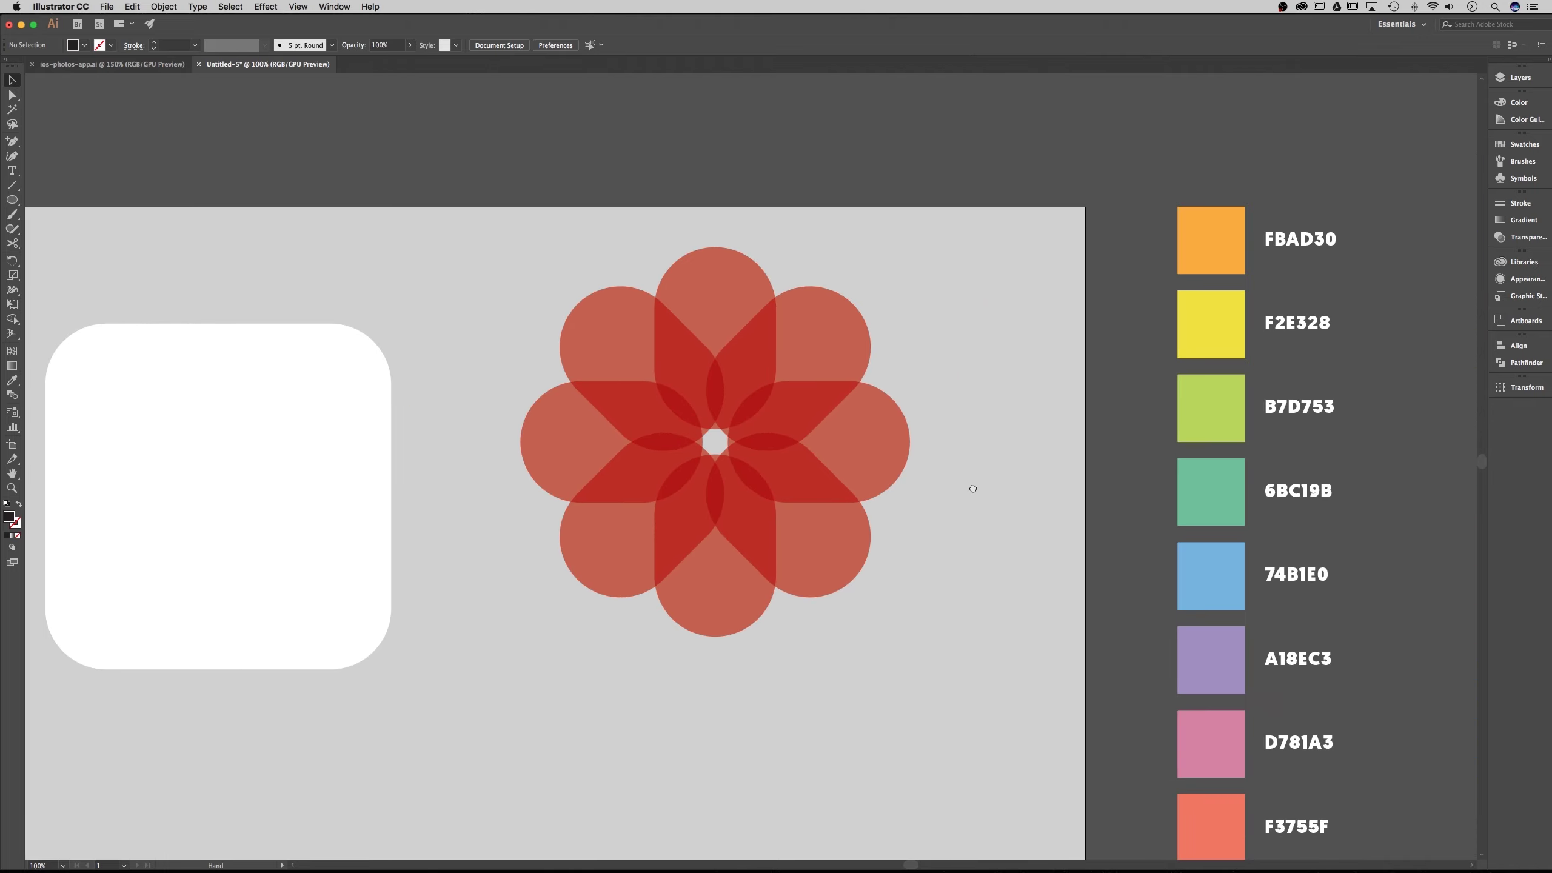
{"action": "scroll", "coordinate": [973, 489], "scroll_direction": "down", "scroll_amount": 1}
{"action": "left_click", "coordinate": [576, 335]}
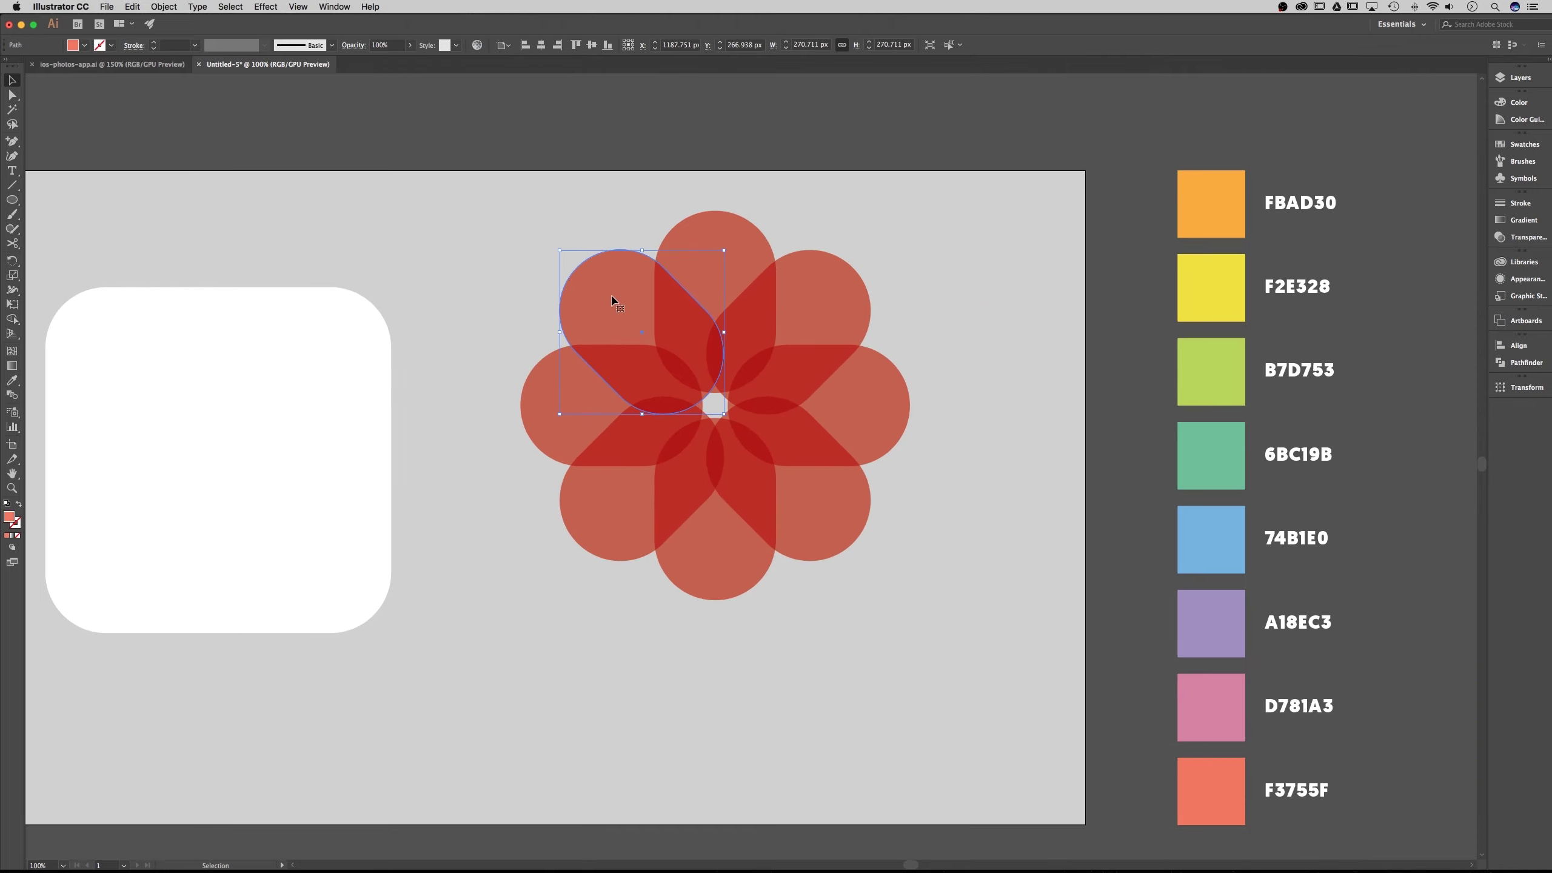
{"action": "left_click", "coordinate": [85, 46]}
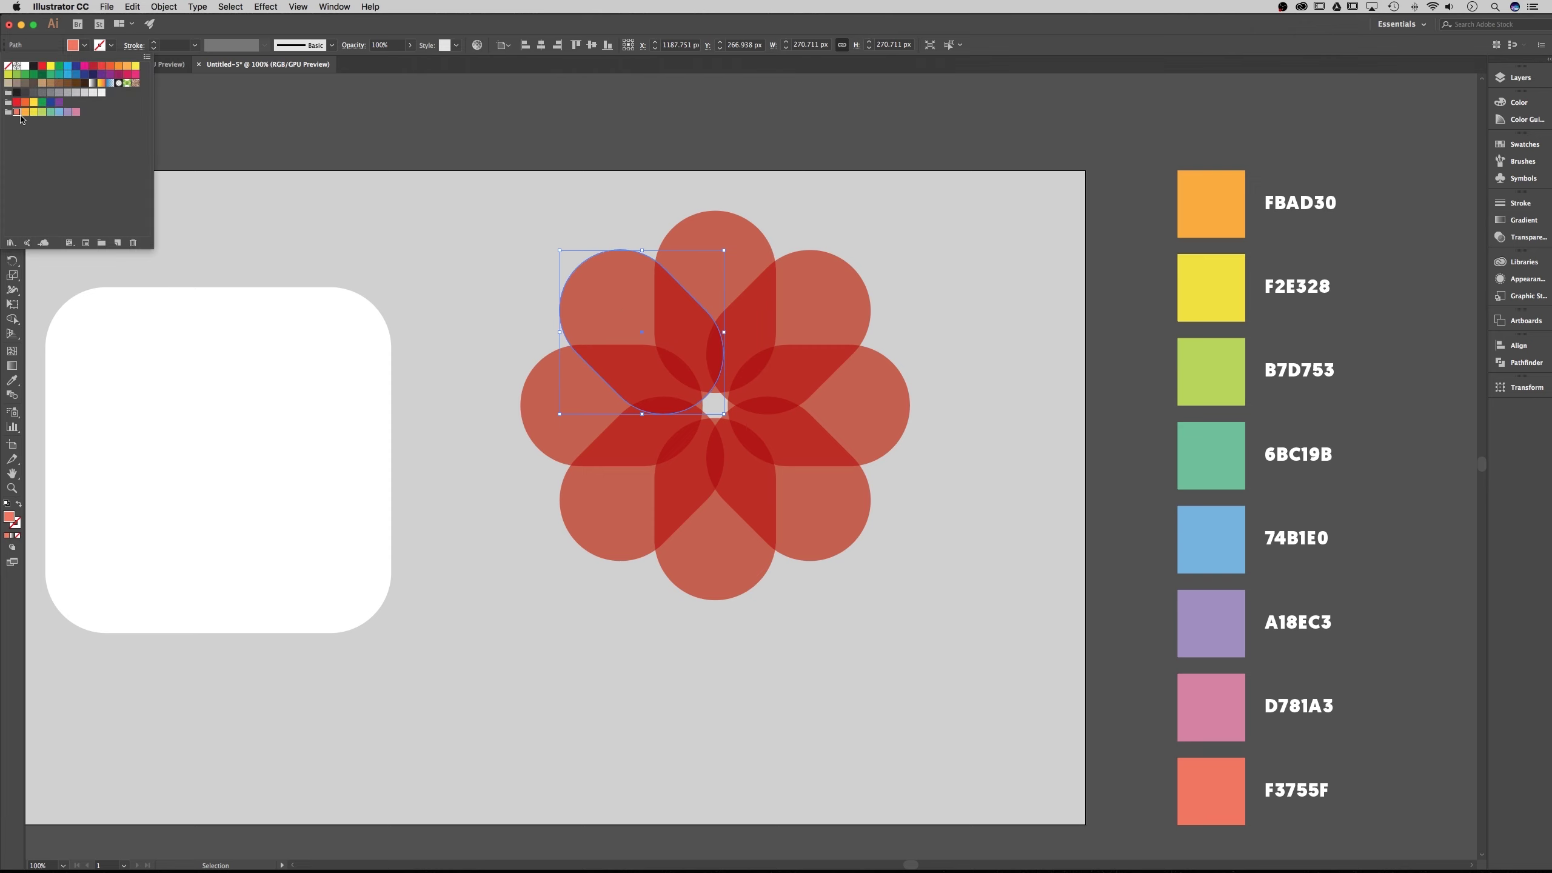
{"action": "key", "text": "Escape"}
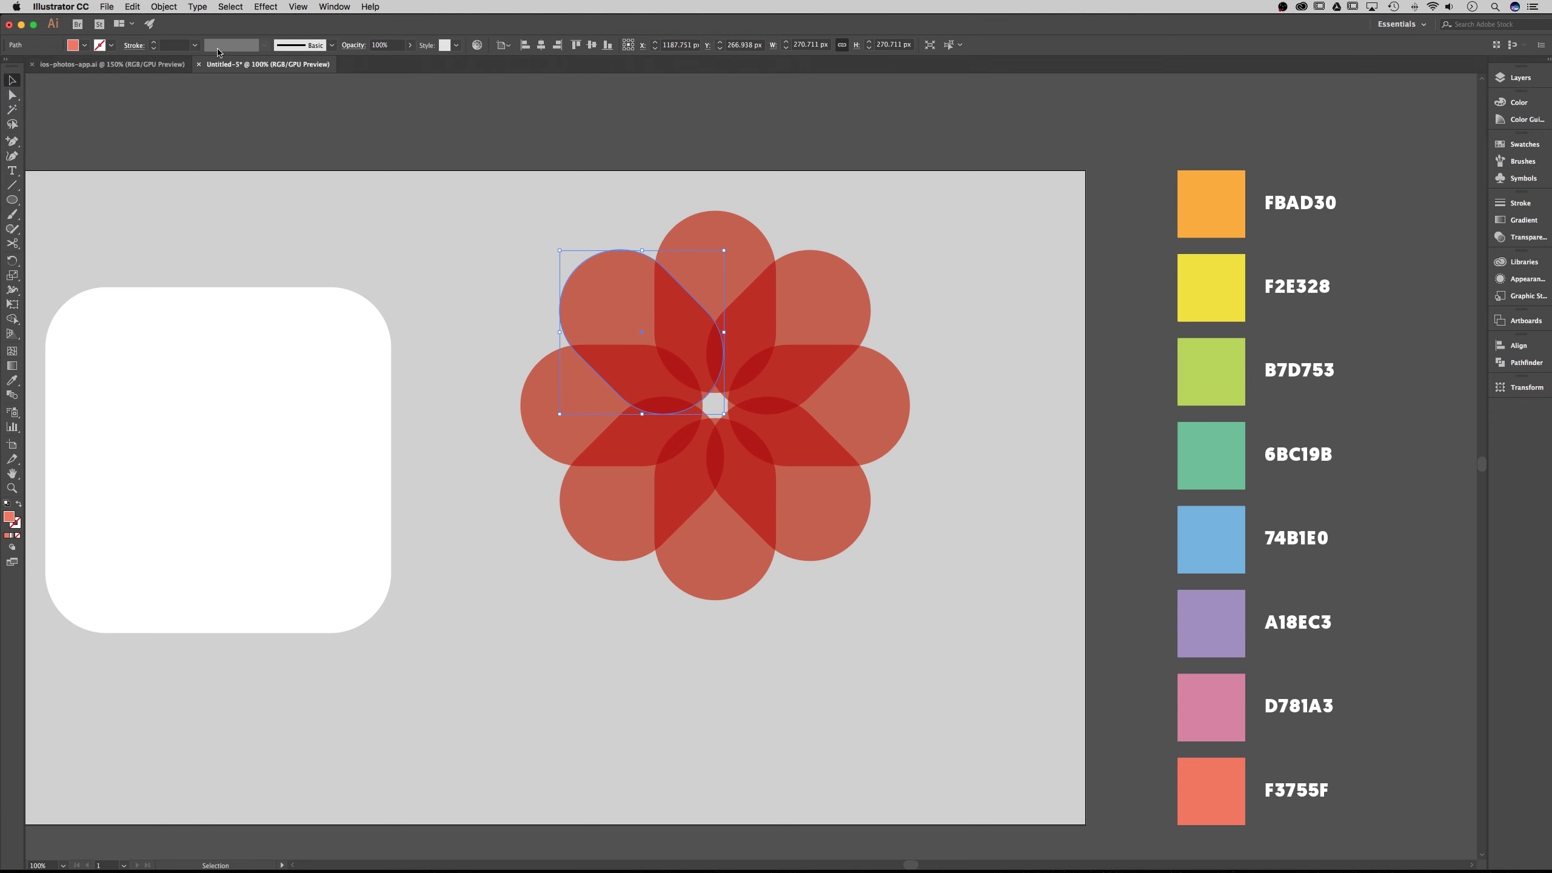
{"action": "left_click", "coordinate": [112, 64]}
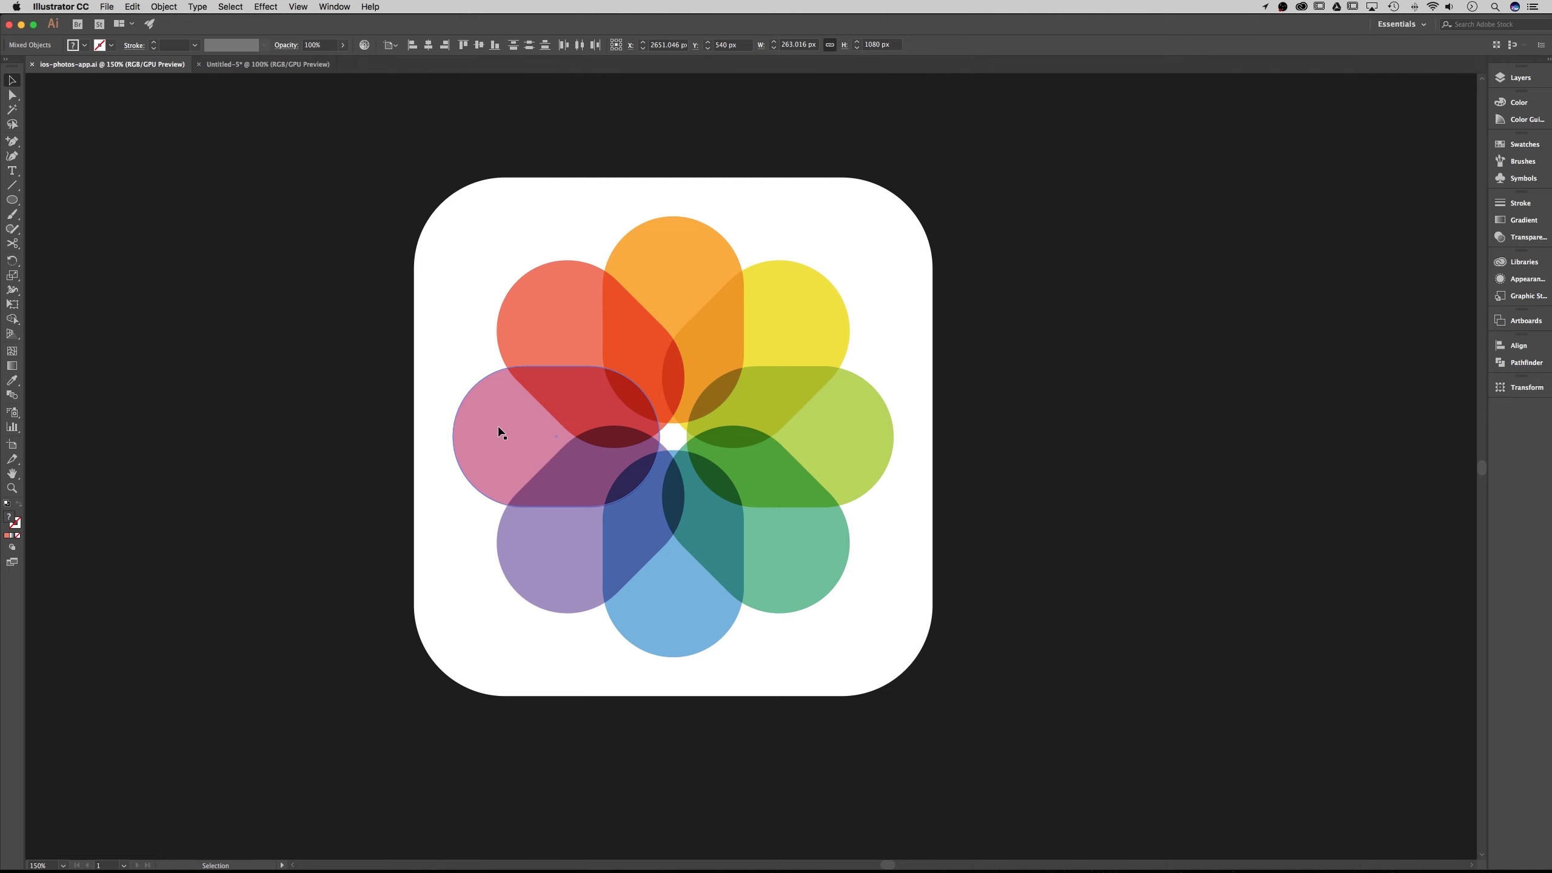
{"action": "left_click", "coordinate": [268, 65]}
Fill the top petal orange and the left petal purple A18EC3
{"action": "left_click", "coordinate": [724, 226]}
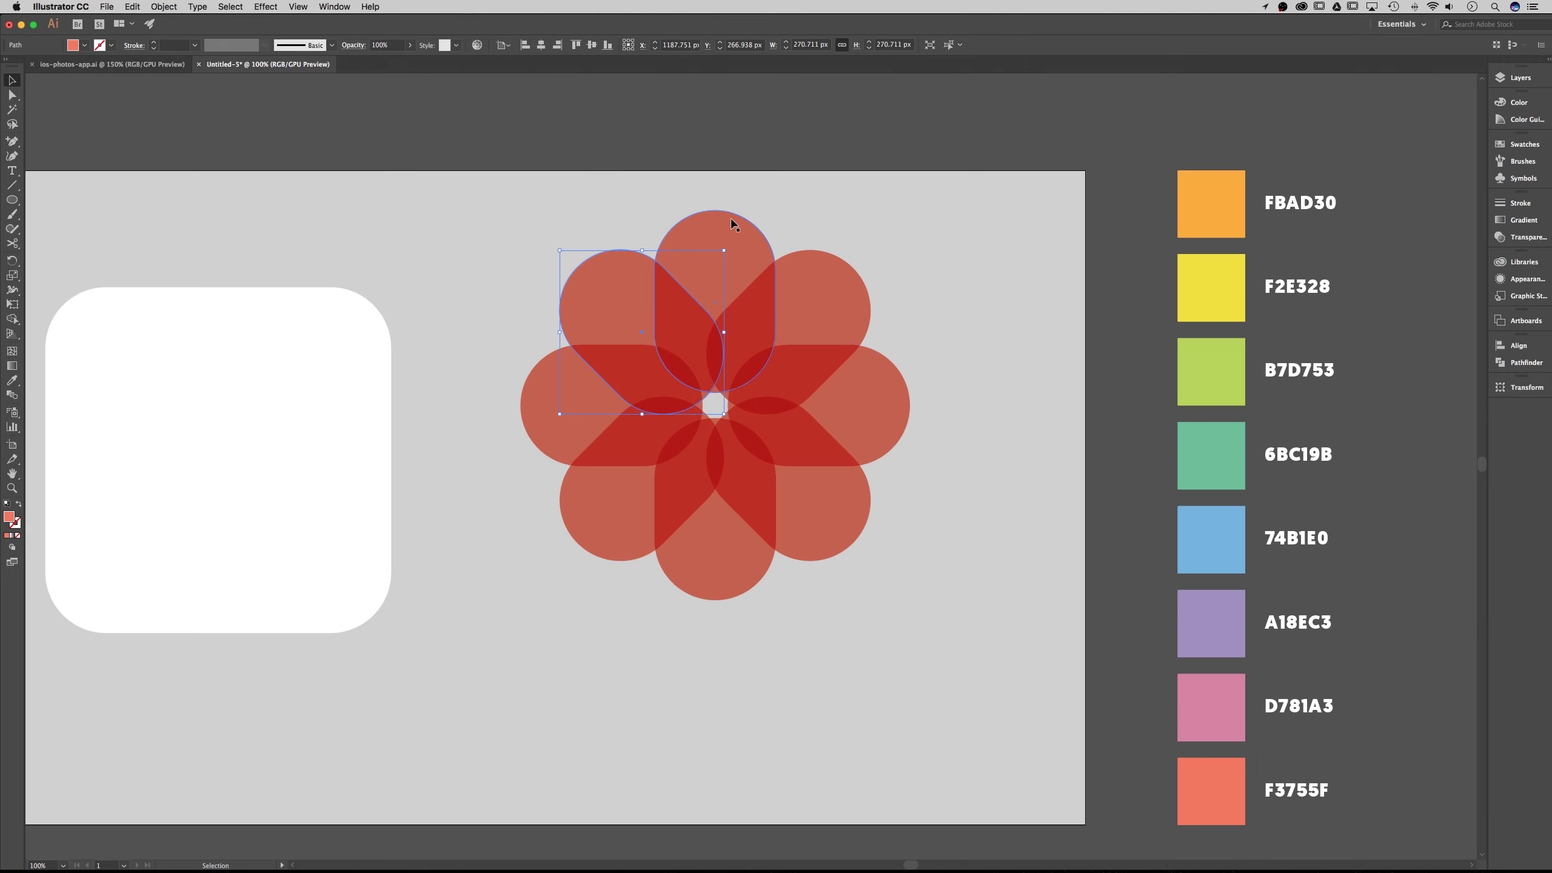
{"action": "left_click", "coordinate": [88, 46]}
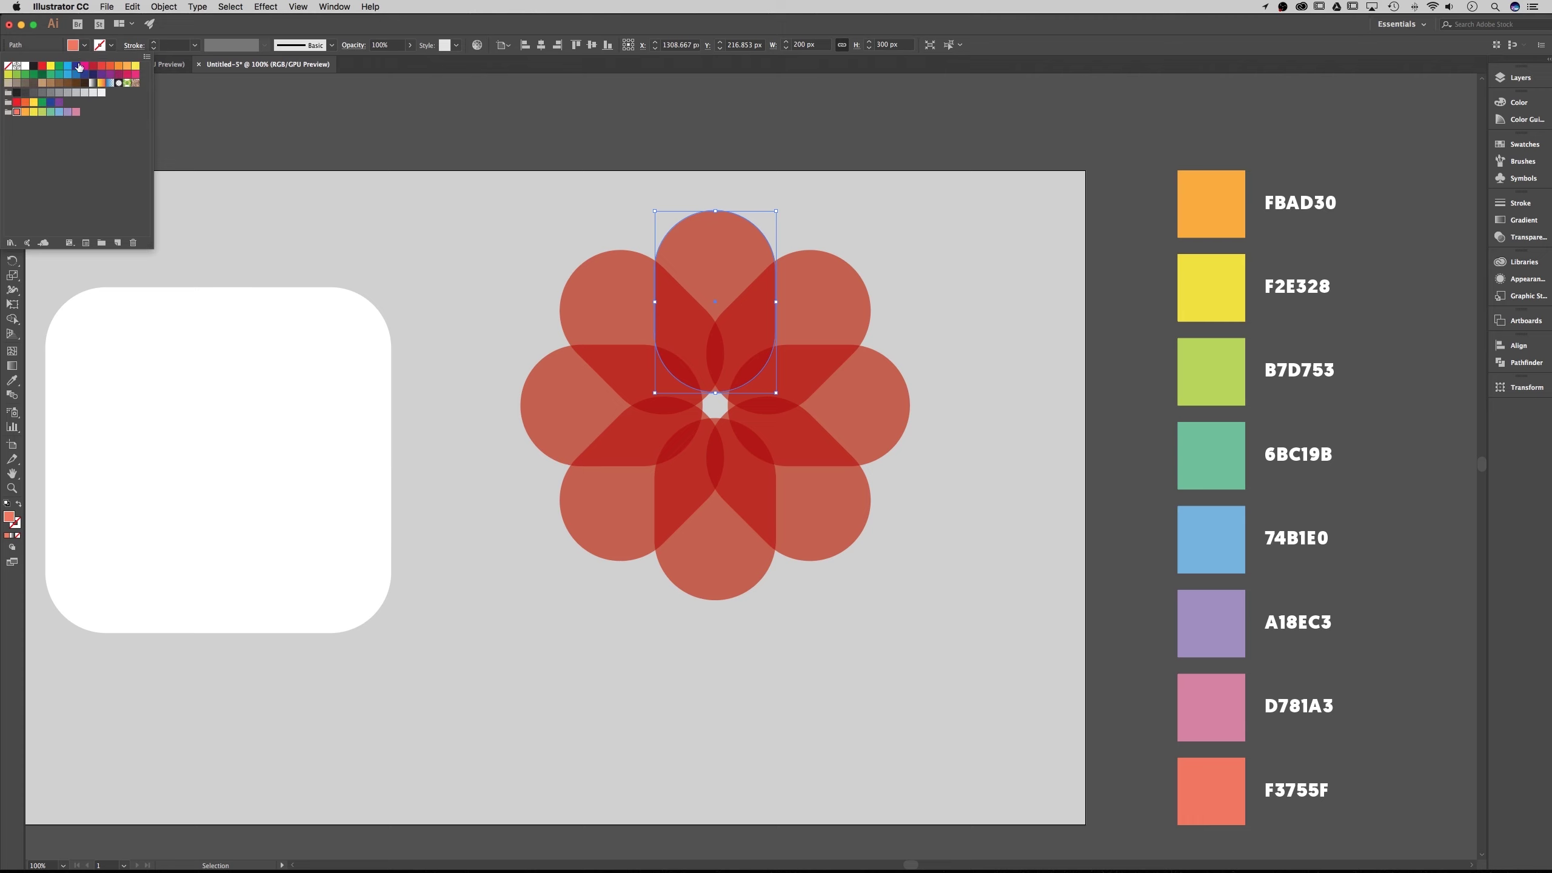
{"action": "left_click", "coordinate": [25, 114]}
{"action": "left_click", "coordinate": [599, 302]}
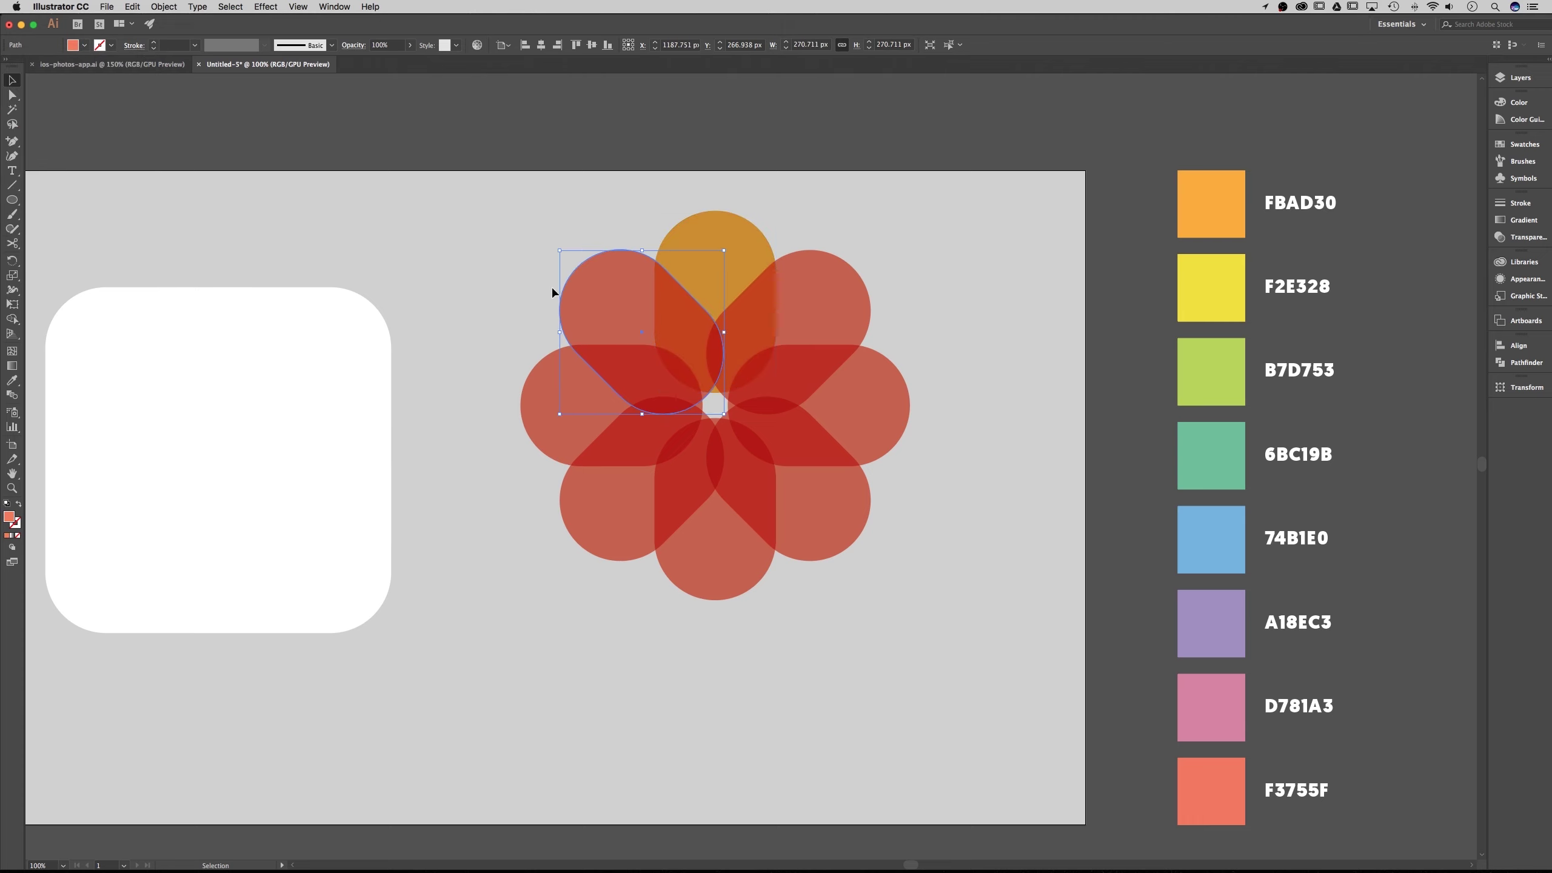
{"action": "left_click", "coordinate": [544, 407]}
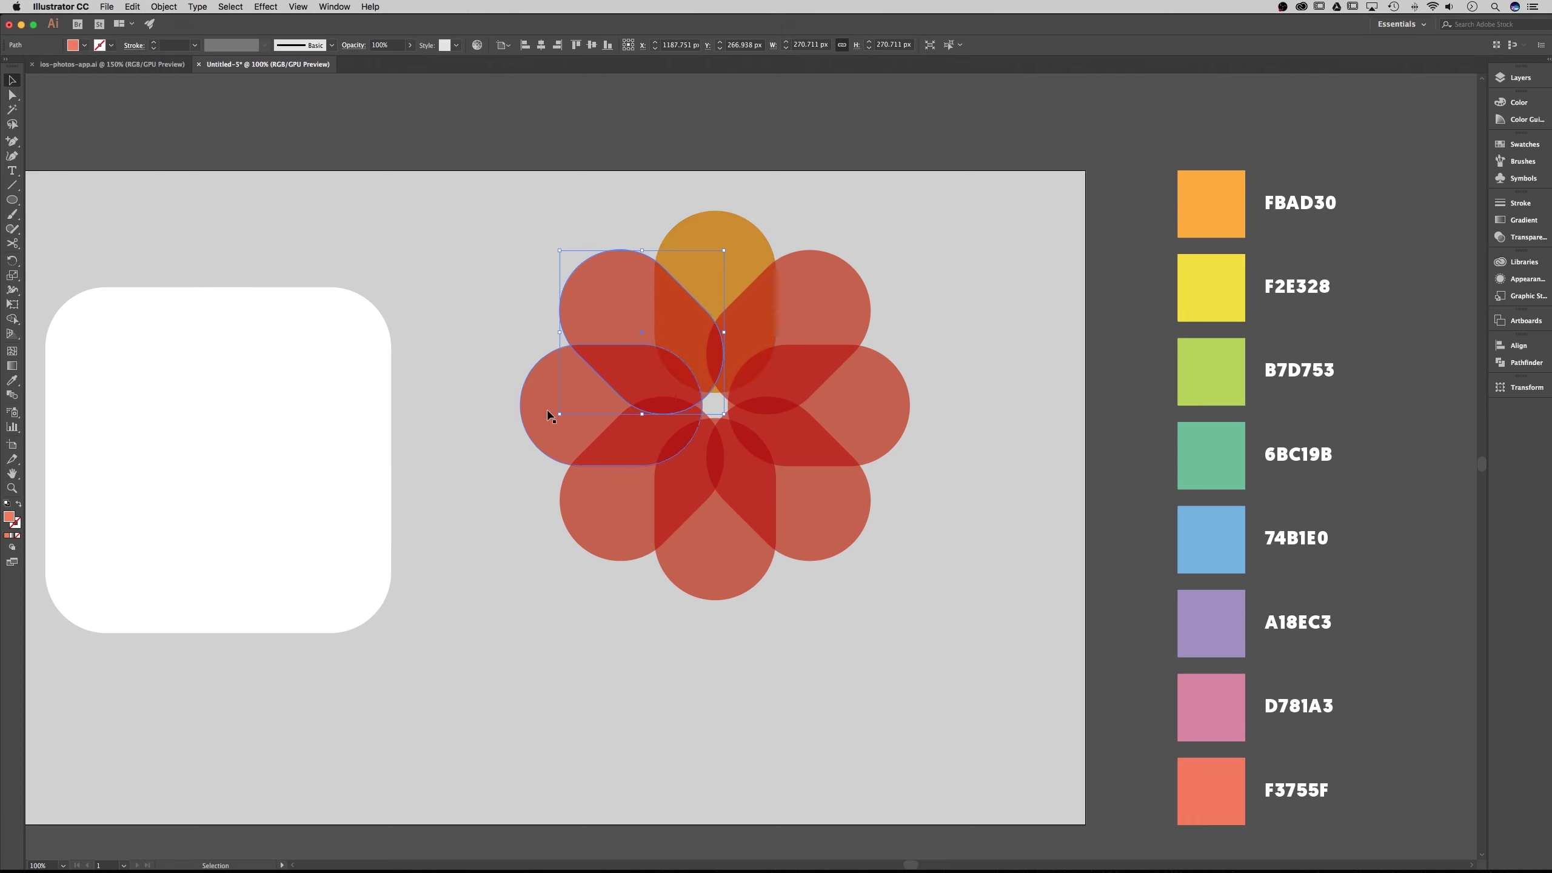
{"action": "left_click", "coordinate": [84, 45]}
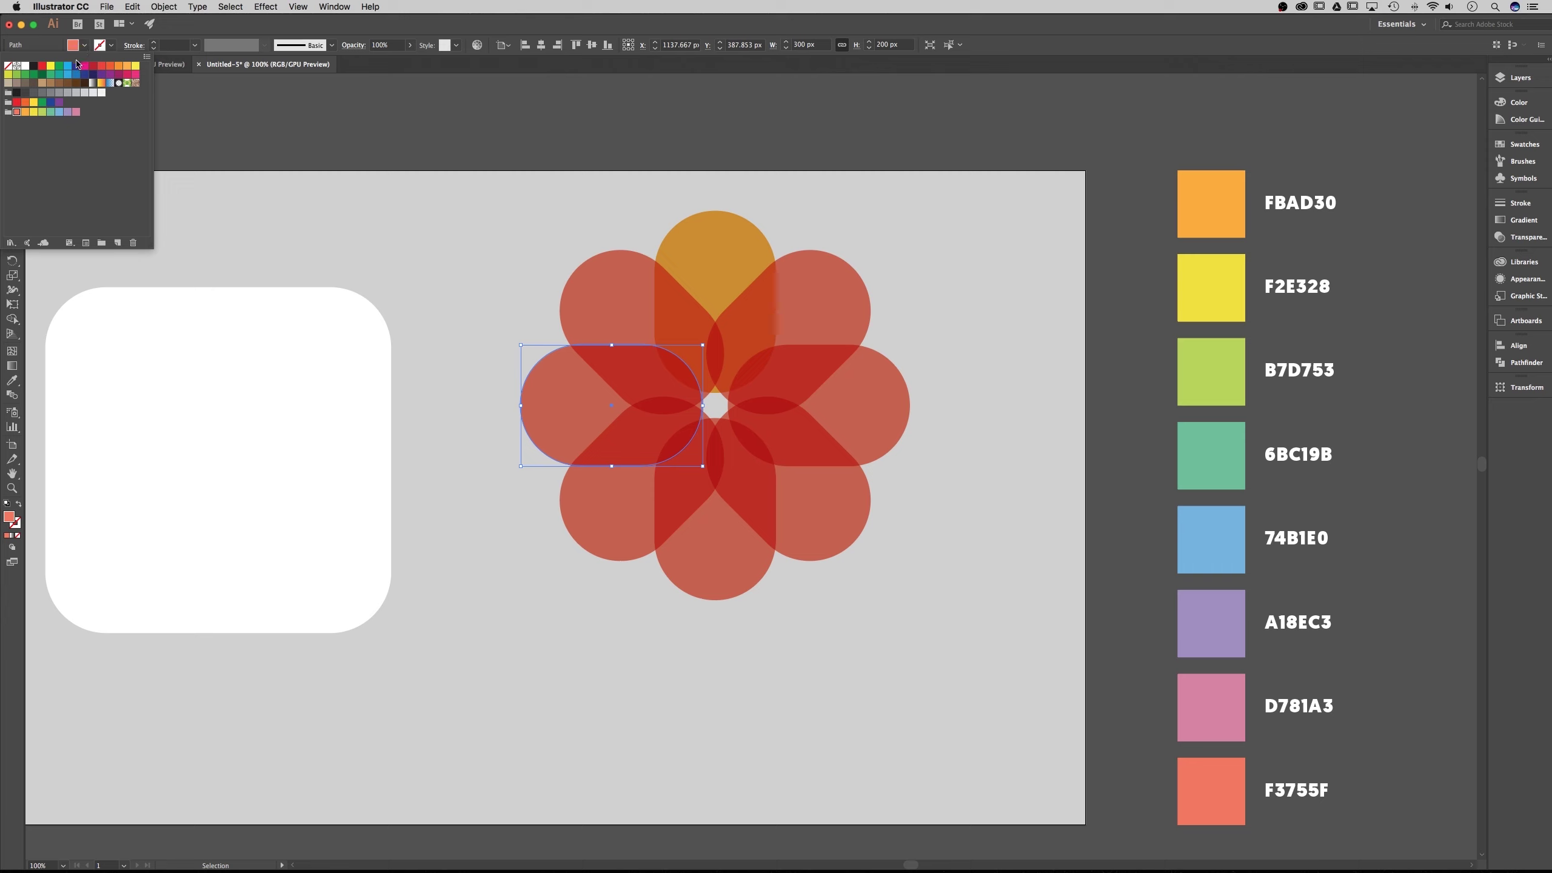
{"action": "left_click", "coordinate": [68, 113]}
After rechecking the reference, recolour the left petal pink and the lower-left petal purple
{"action": "left_click", "coordinate": [601, 518]}
{"action": "left_click", "coordinate": [627, 530]}
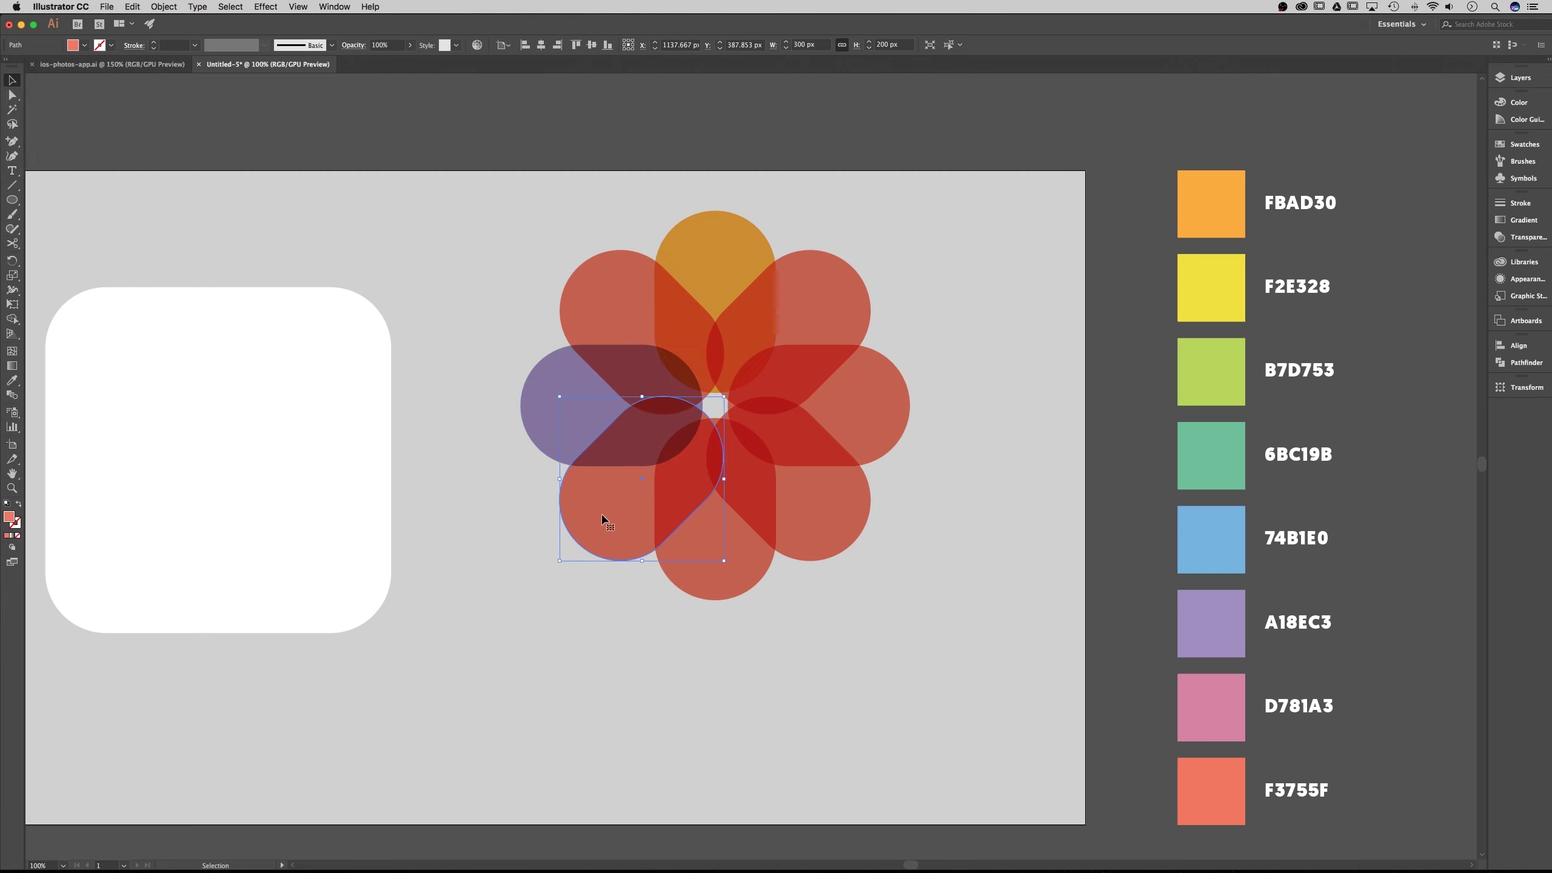
{"action": "left_click", "coordinate": [113, 64]}
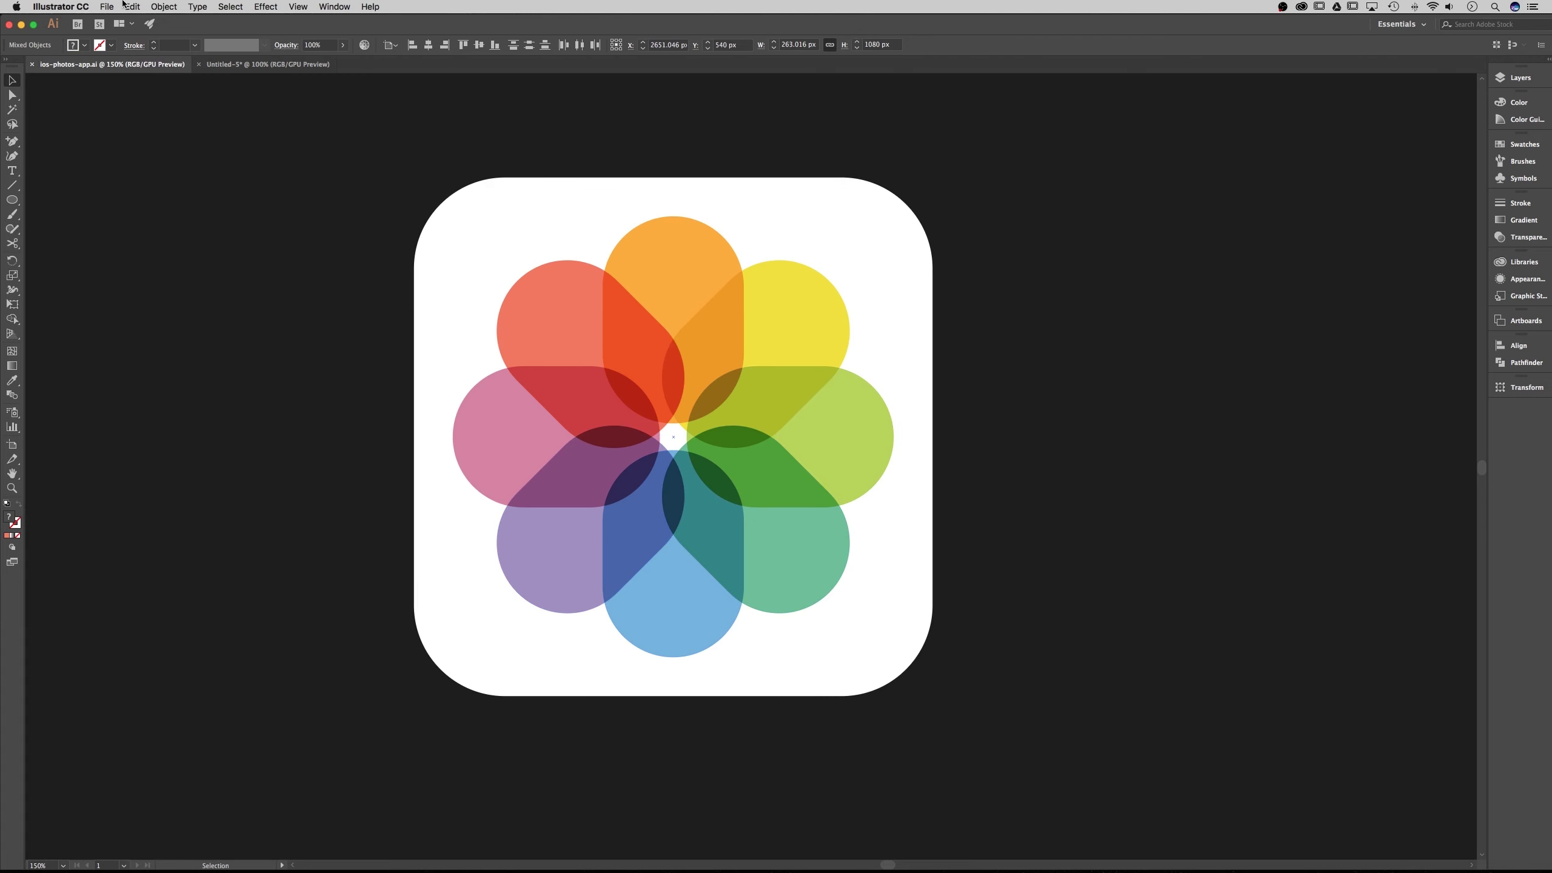
{"action": "left_click", "coordinate": [268, 64]}
{"action": "left_click", "coordinate": [547, 406]}
{"action": "left_click", "coordinate": [84, 45]}
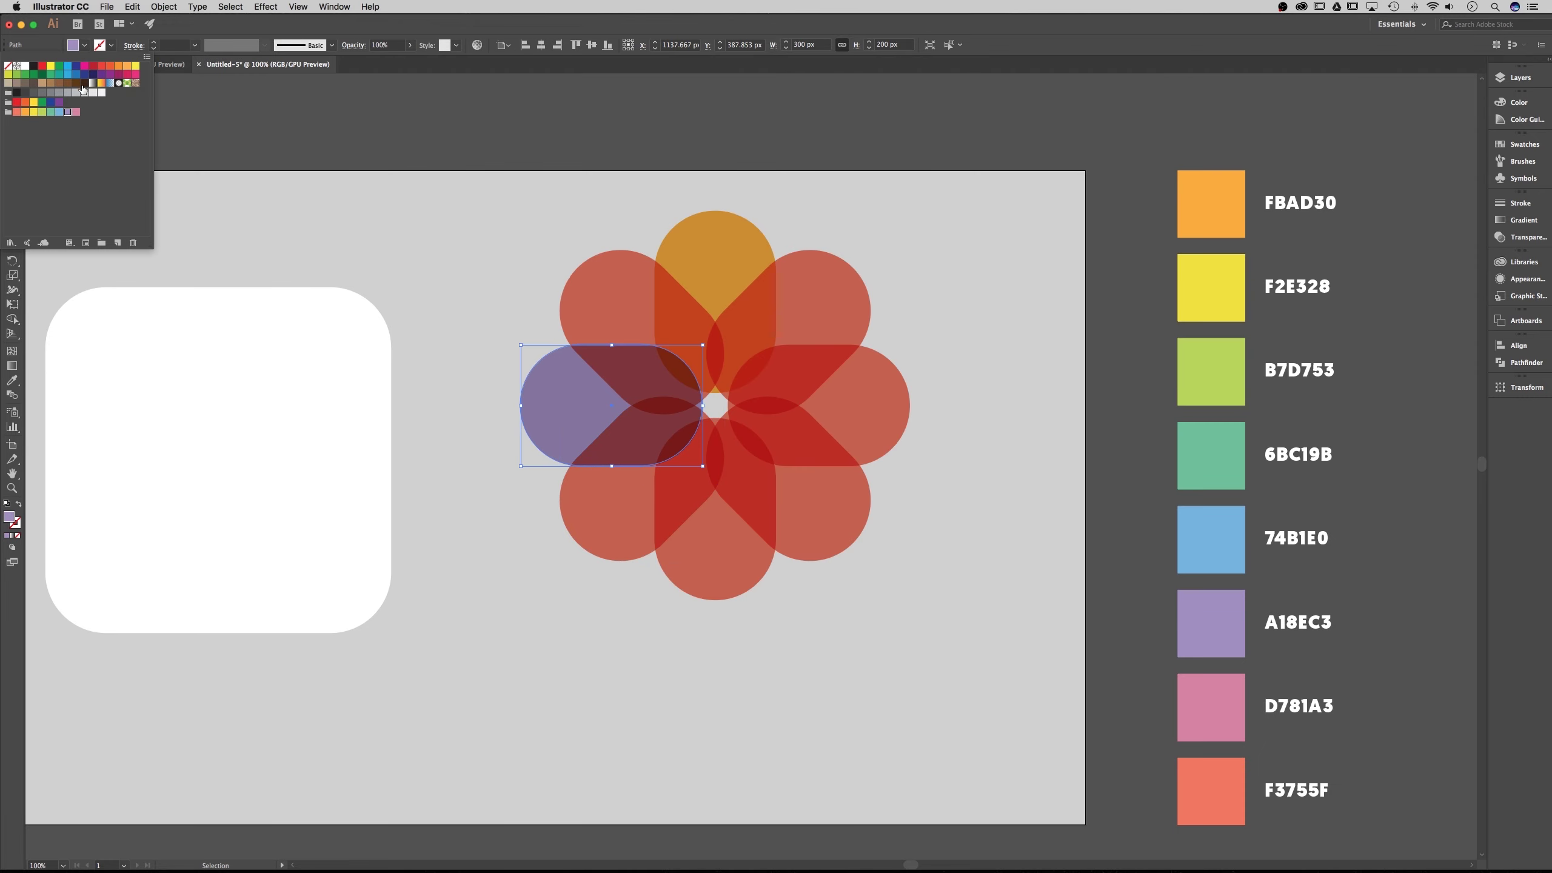
{"action": "left_click", "coordinate": [75, 112]}
{"action": "left_click", "coordinate": [633, 504]}
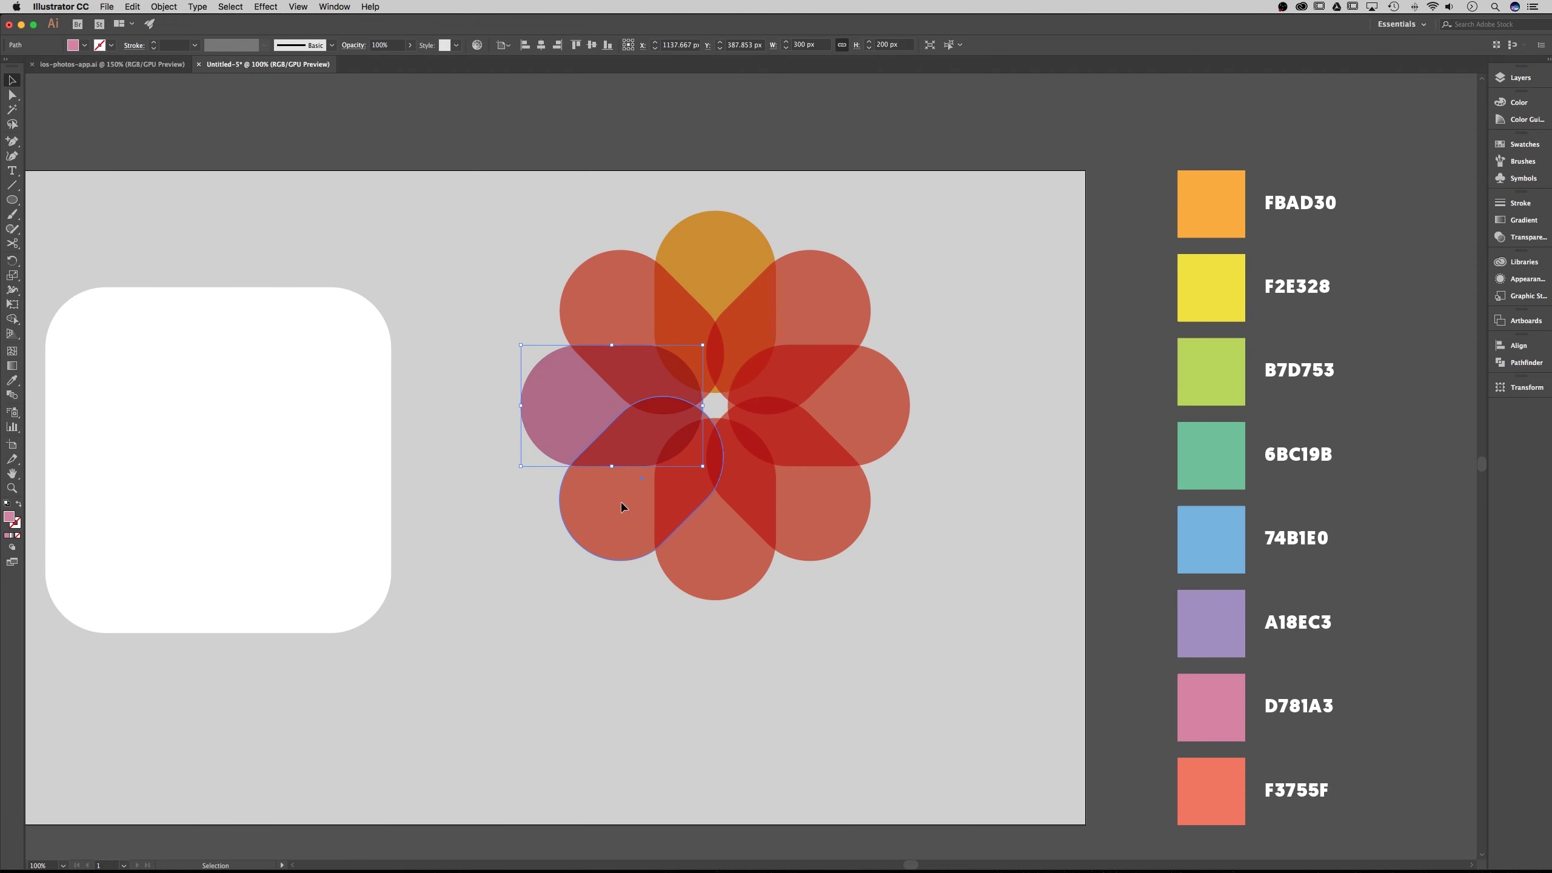
{"action": "left_click", "coordinate": [85, 45]}
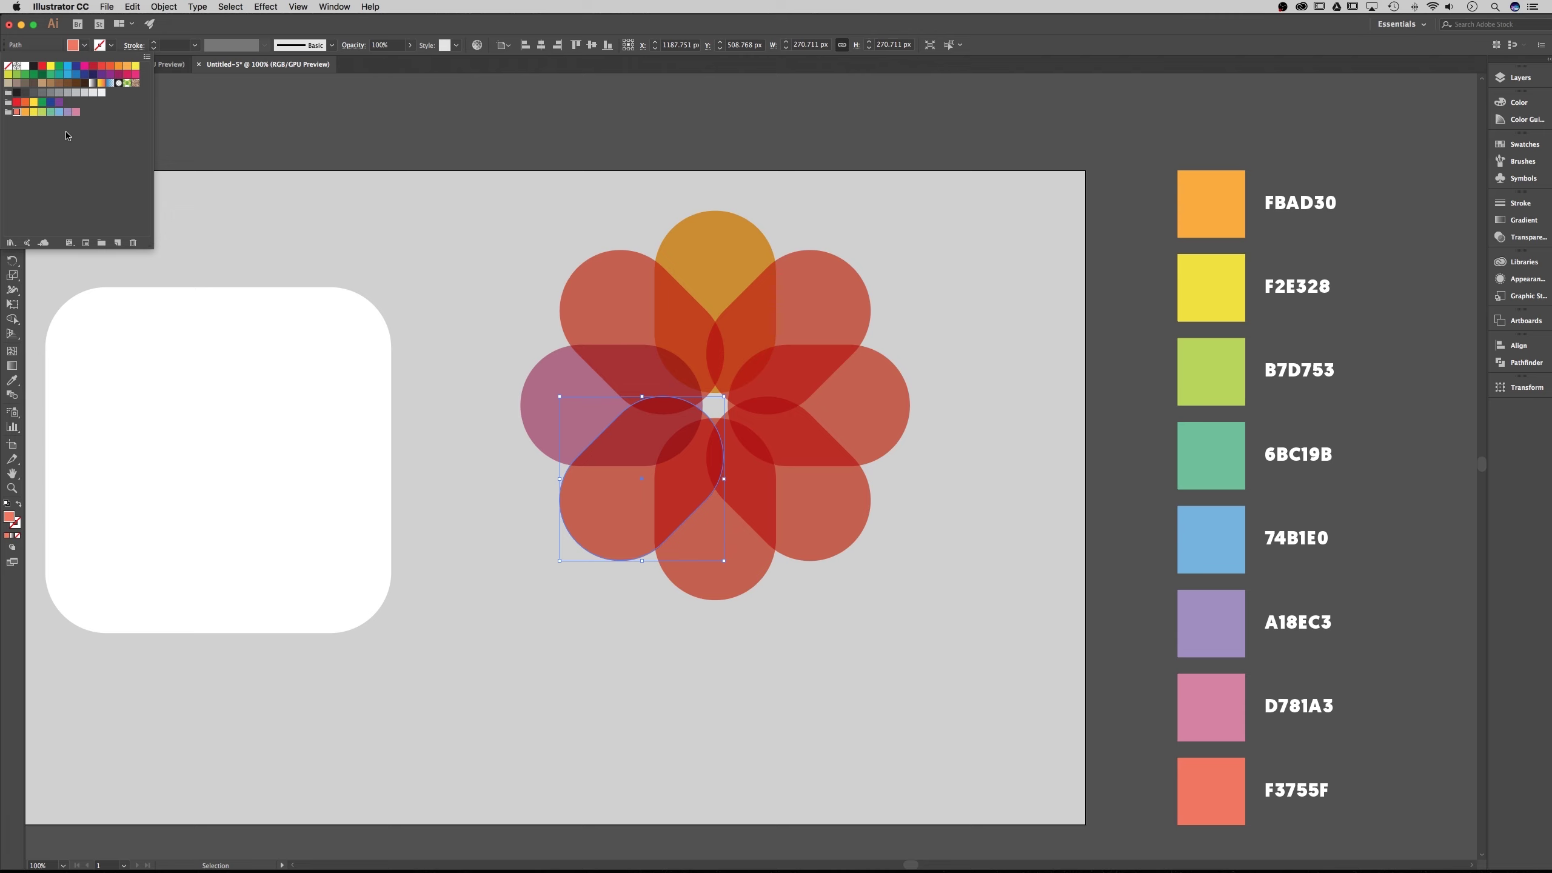
{"action": "left_click", "coordinate": [67, 114]}
Fill the bottom petal blue, the lower-right petal green, and the right petal green B7D753
{"action": "left_click", "coordinate": [703, 563]}
{"action": "left_click", "coordinate": [734, 582]}
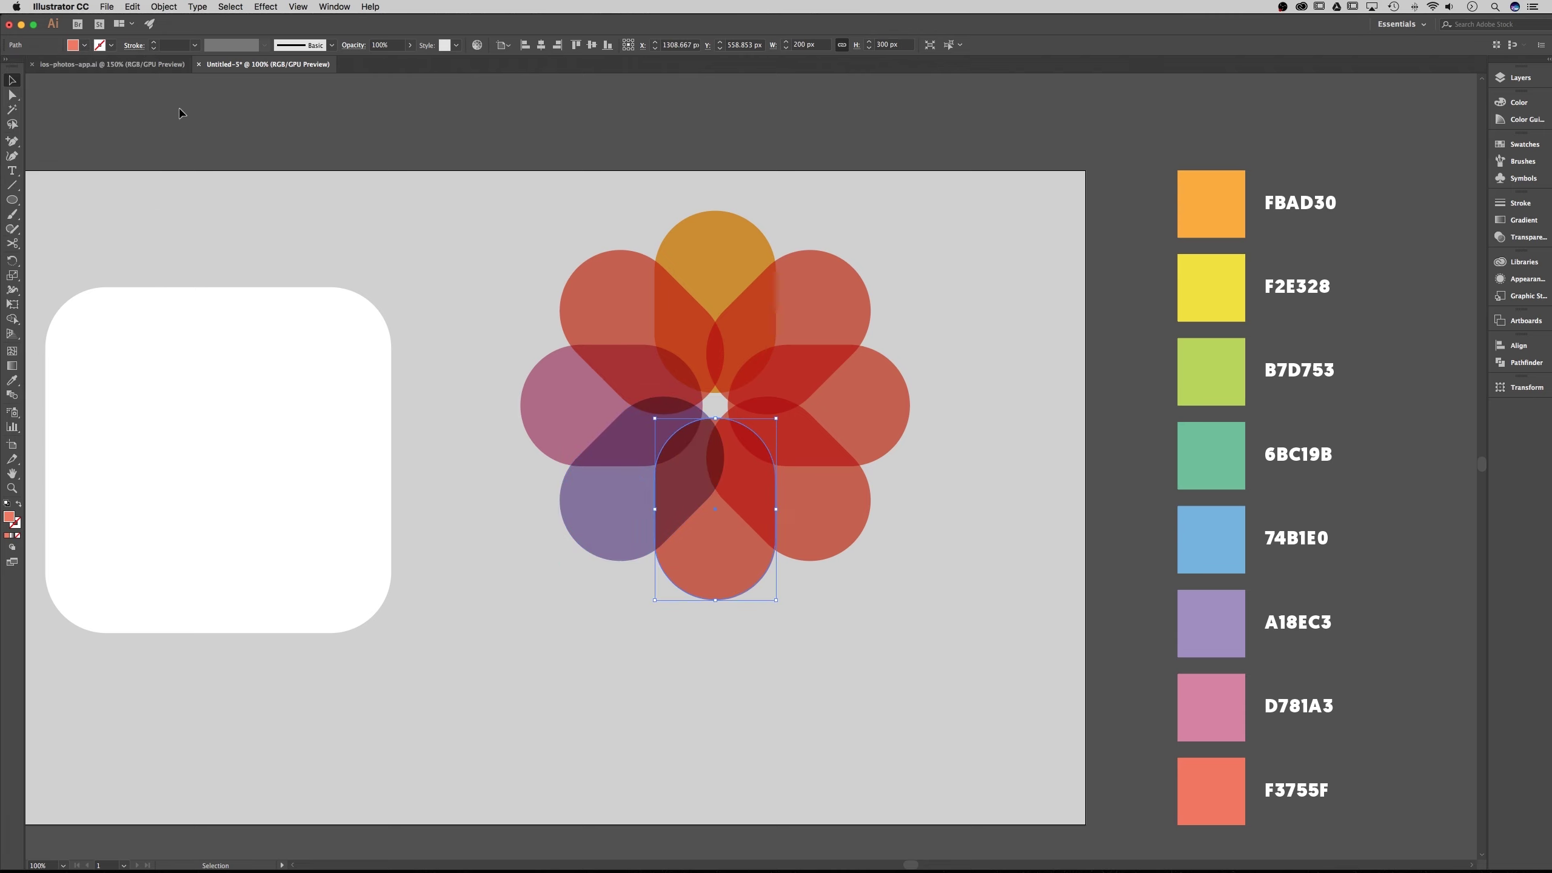
{"action": "left_click", "coordinate": [85, 46]}
{"action": "left_click", "coordinate": [59, 113]}
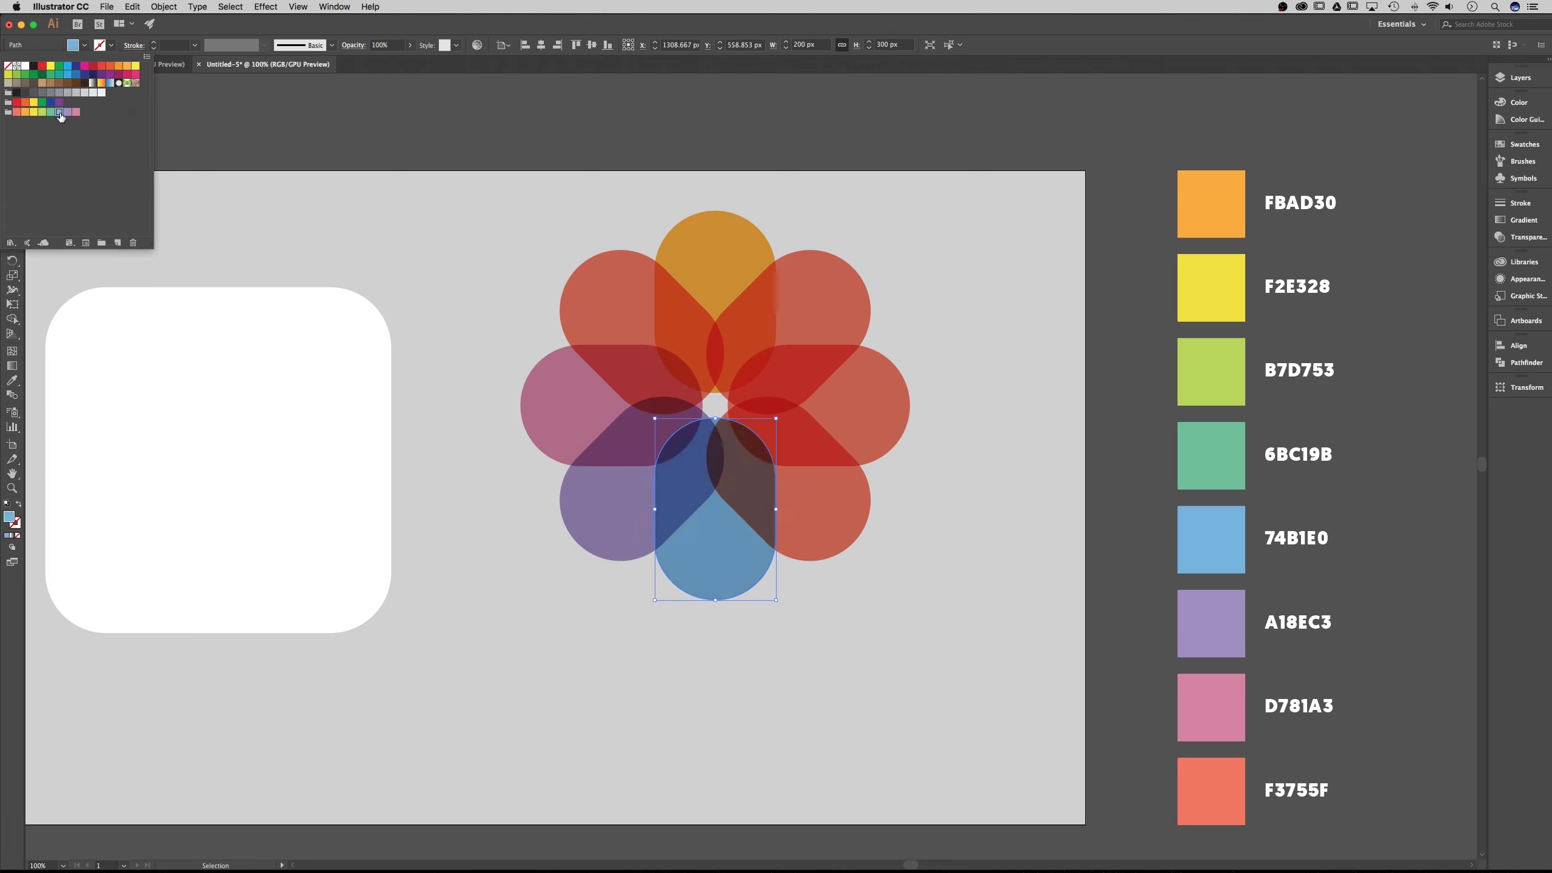
{"action": "left_click", "coordinate": [808, 556]}
{"action": "left_click", "coordinate": [841, 529]}
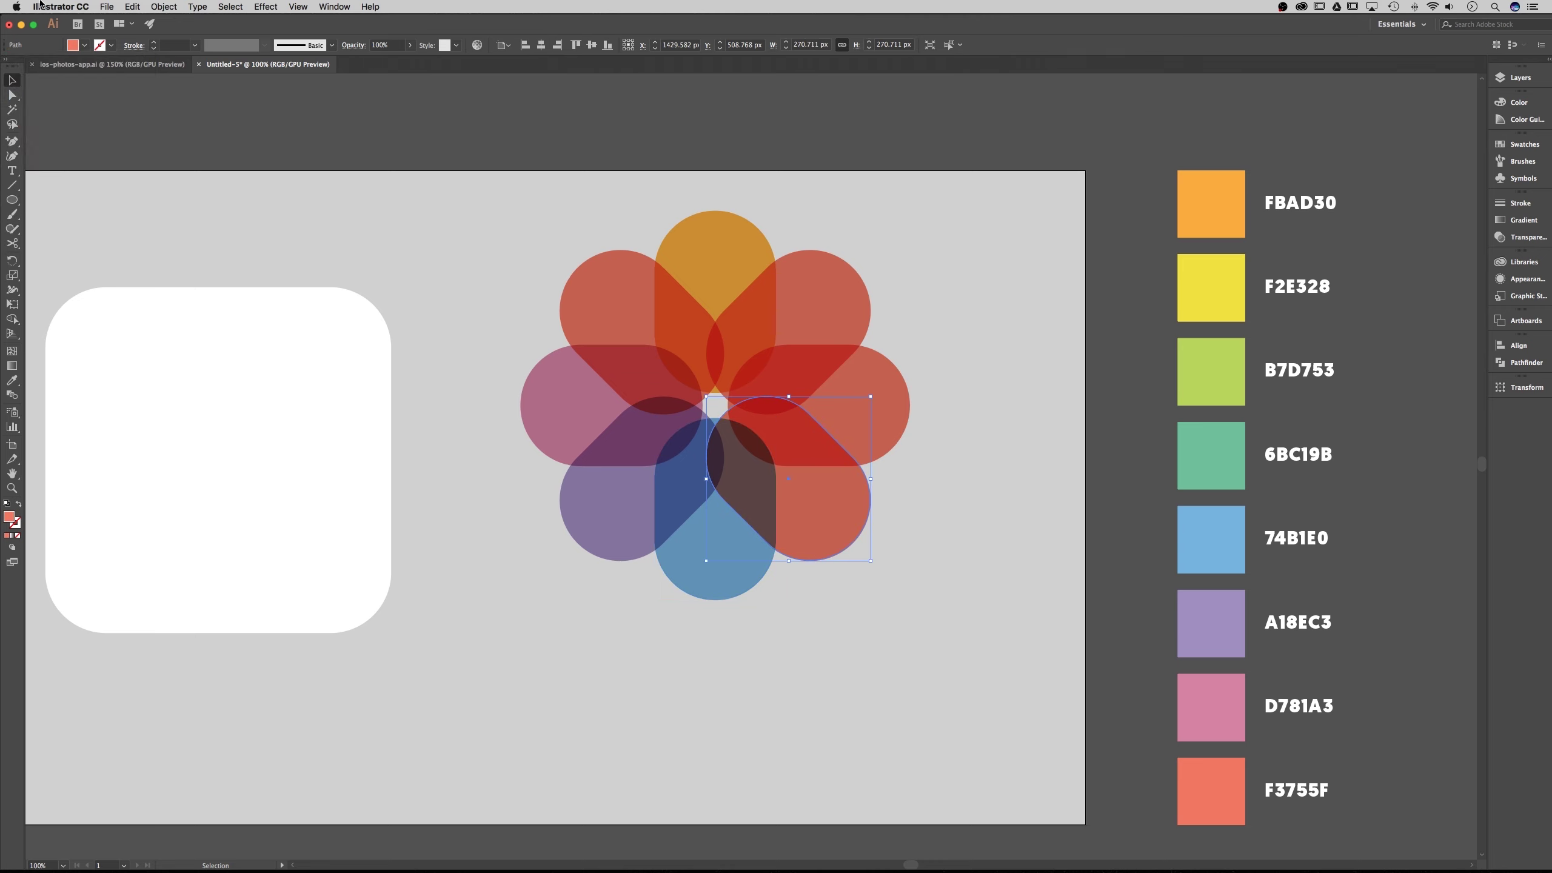
{"action": "left_click", "coordinate": [85, 45]}
{"action": "left_click", "coordinate": [50, 116]}
{"action": "left_click", "coordinate": [855, 385]}
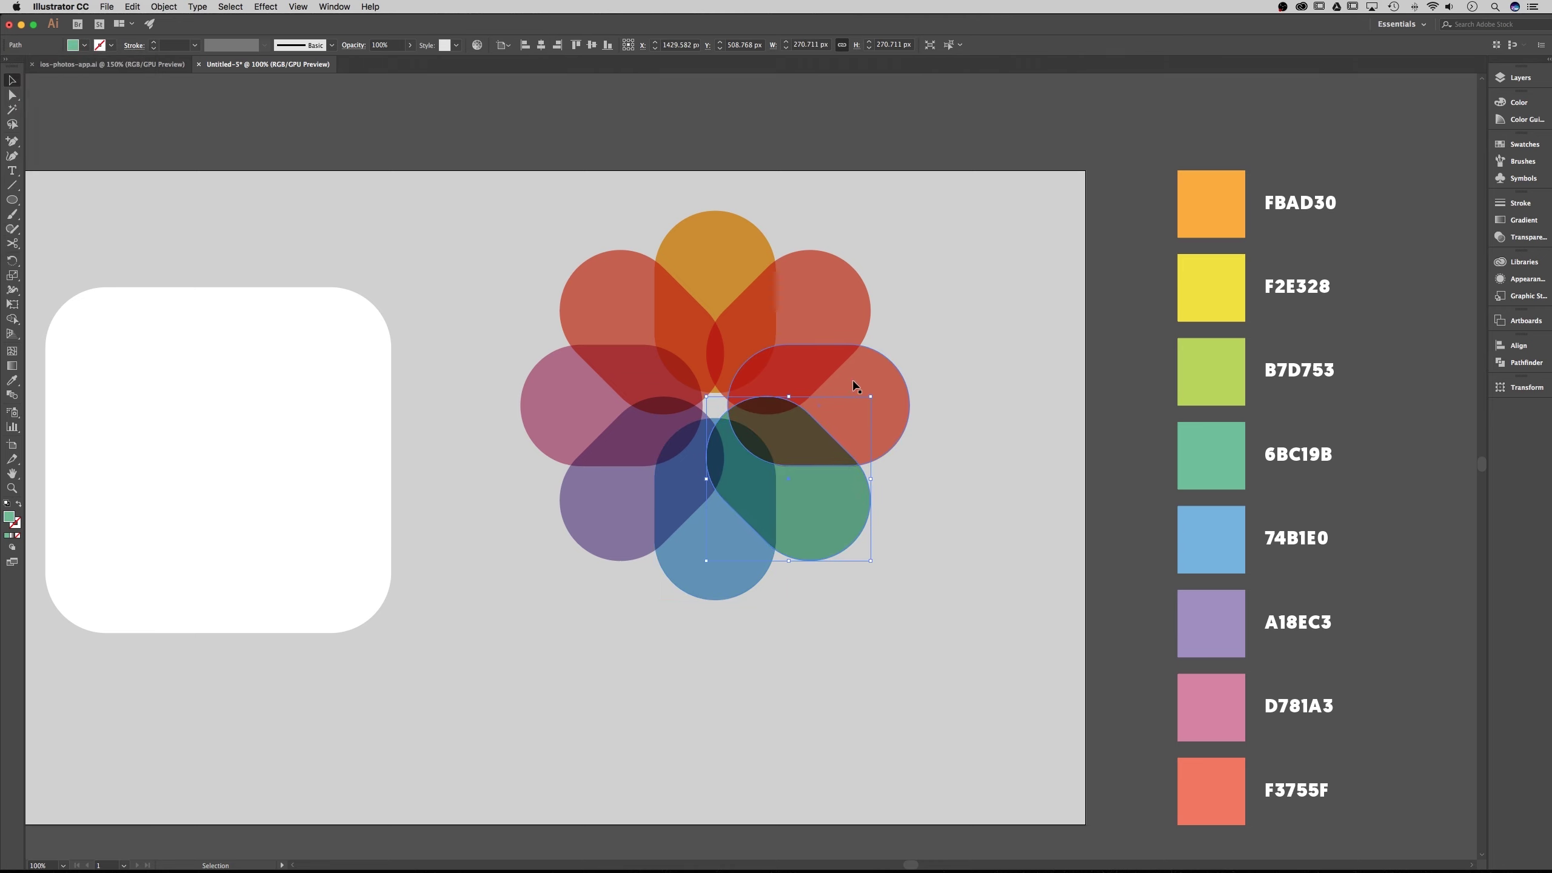
{"action": "left_click", "coordinate": [858, 391]}
{"action": "left_click", "coordinate": [84, 45]}
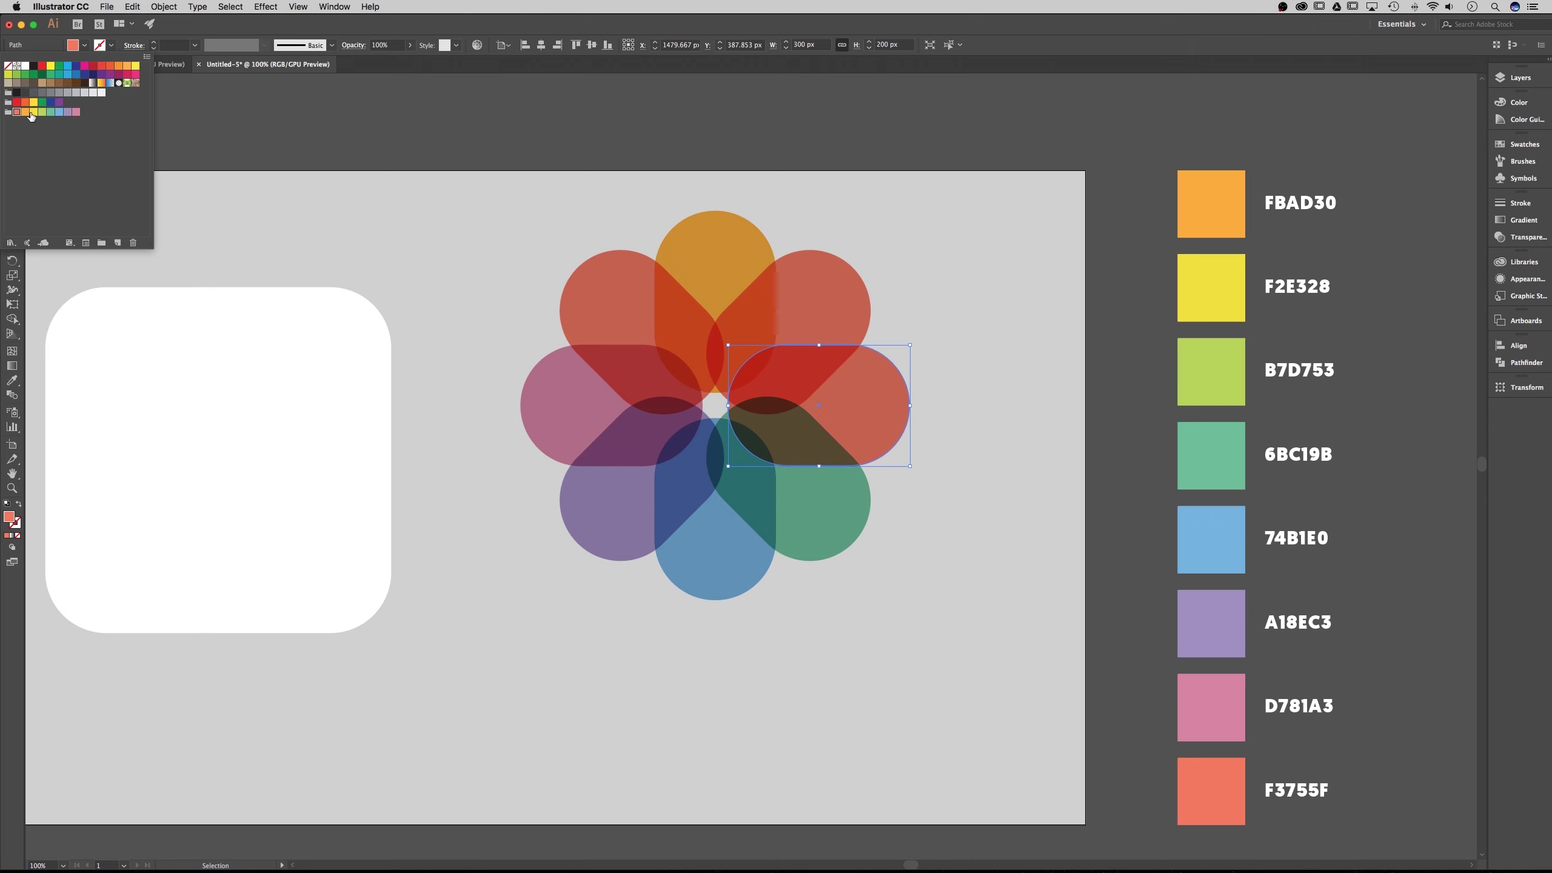
{"action": "left_click", "coordinate": [42, 114]}
Fill the upper-right petal yellow and deselect everything
{"action": "left_click", "coordinate": [985, 302]}
{"action": "left_click", "coordinate": [861, 305]}
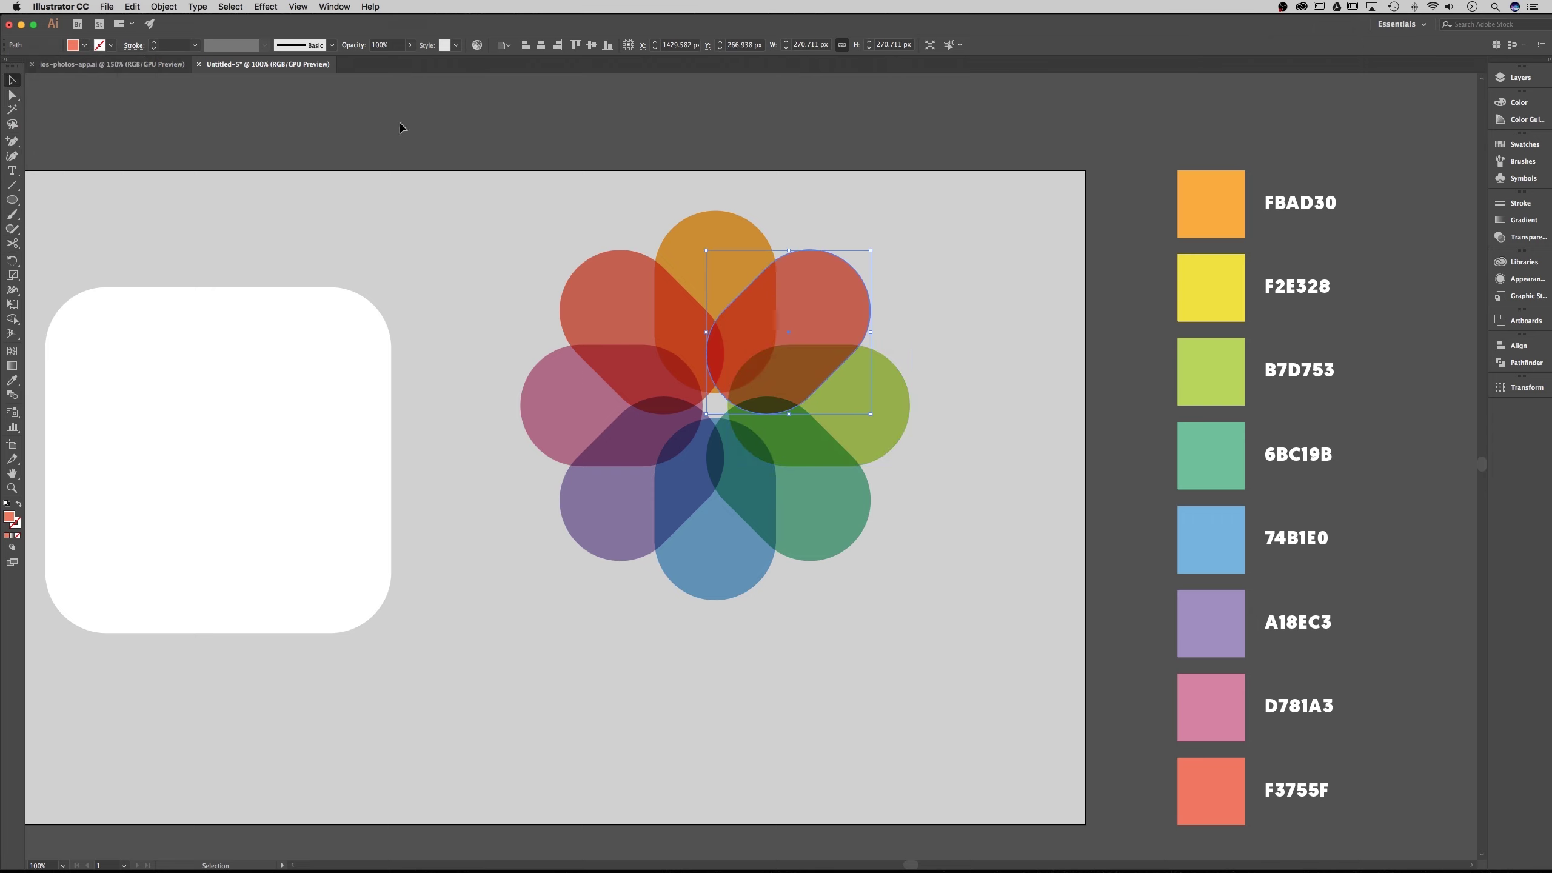
{"action": "left_click", "coordinate": [80, 47]}
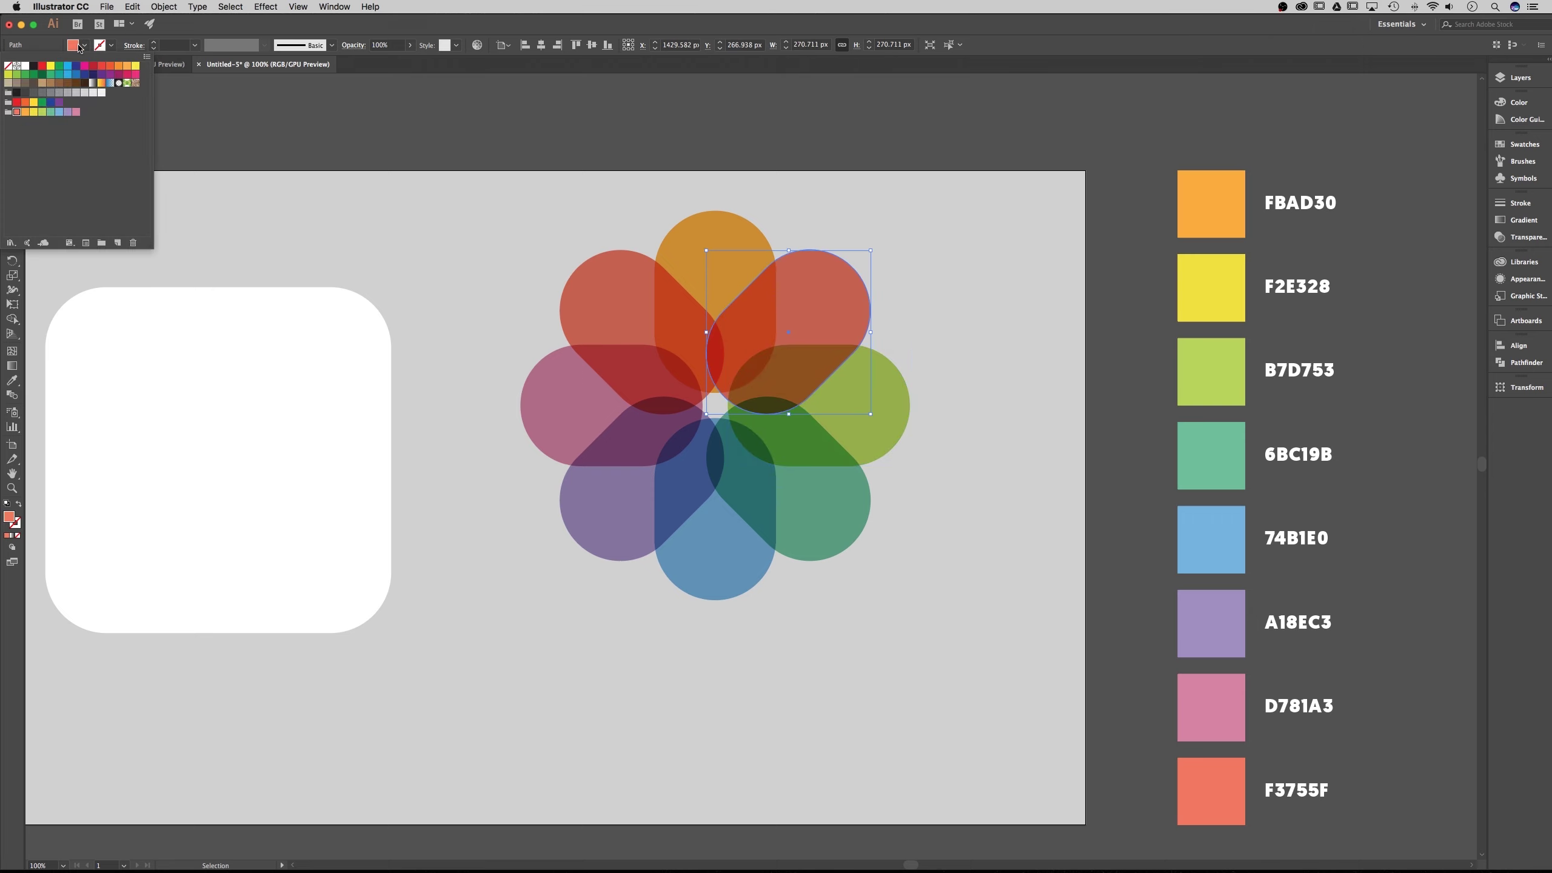
{"action": "left_click", "coordinate": [34, 114]}
{"action": "left_click", "coordinate": [939, 235]}
{"action": "left_click_drag", "start_coordinate": [1002, 360], "coordinate": [991, 338]}
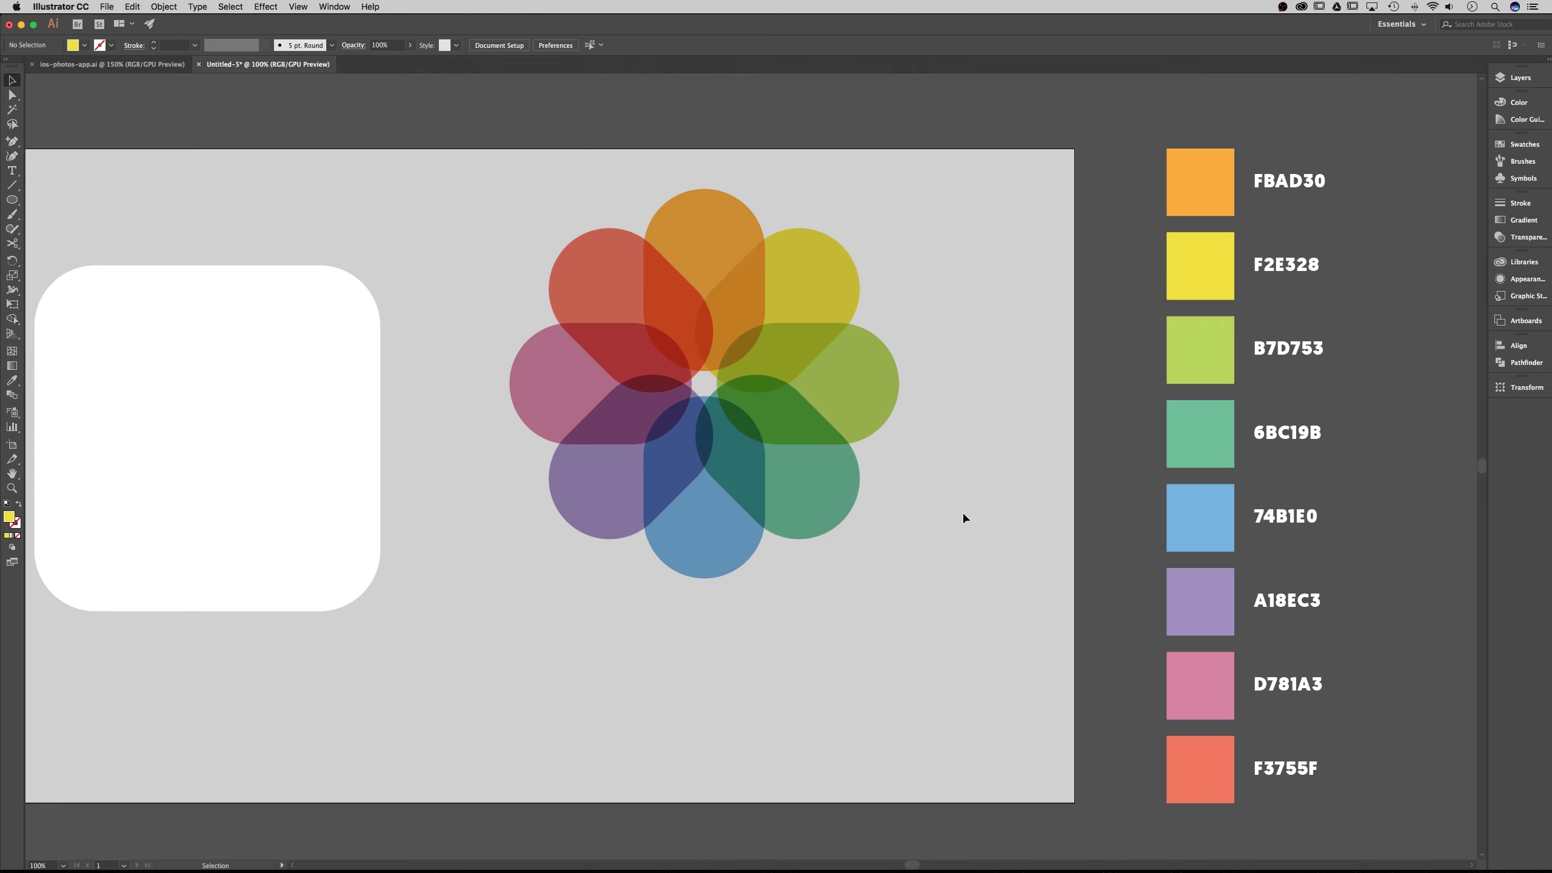
Select all eight rainbow petal paths and group them into one flower
{"action": "scroll", "coordinate": [960, 520], "scroll_direction": "up", "scroll_amount": 1}
{"action": "scroll", "coordinate": [977, 562], "scroll_direction": "left", "scroll_amount": 4}
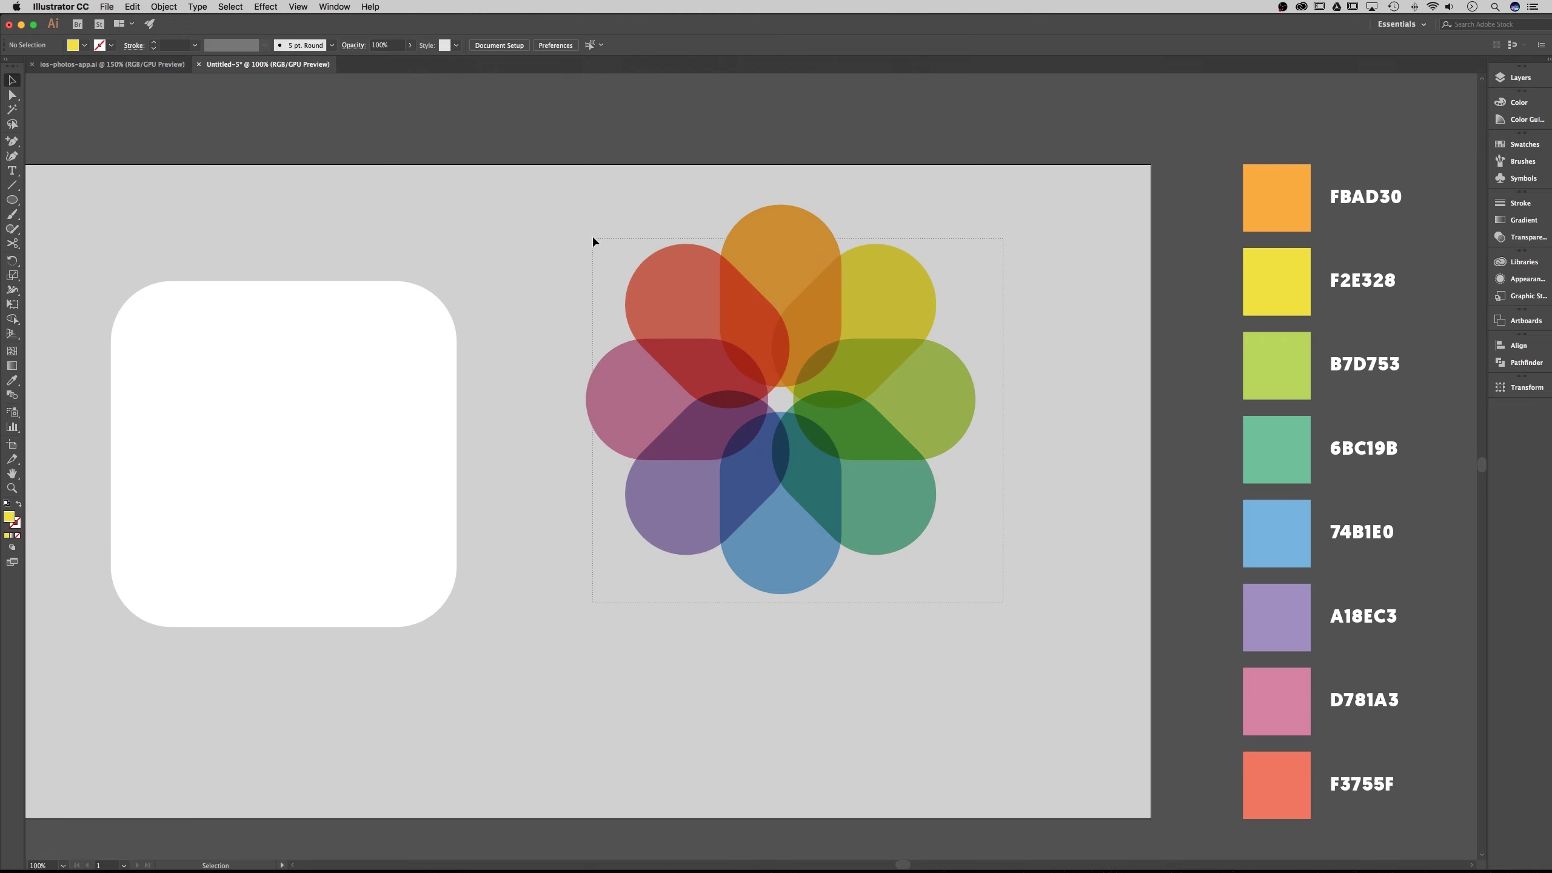
{"action": "left_click_drag", "start_coordinate": [593, 241], "coordinate": [583, 208]}
{"action": "key", "text": "a"}
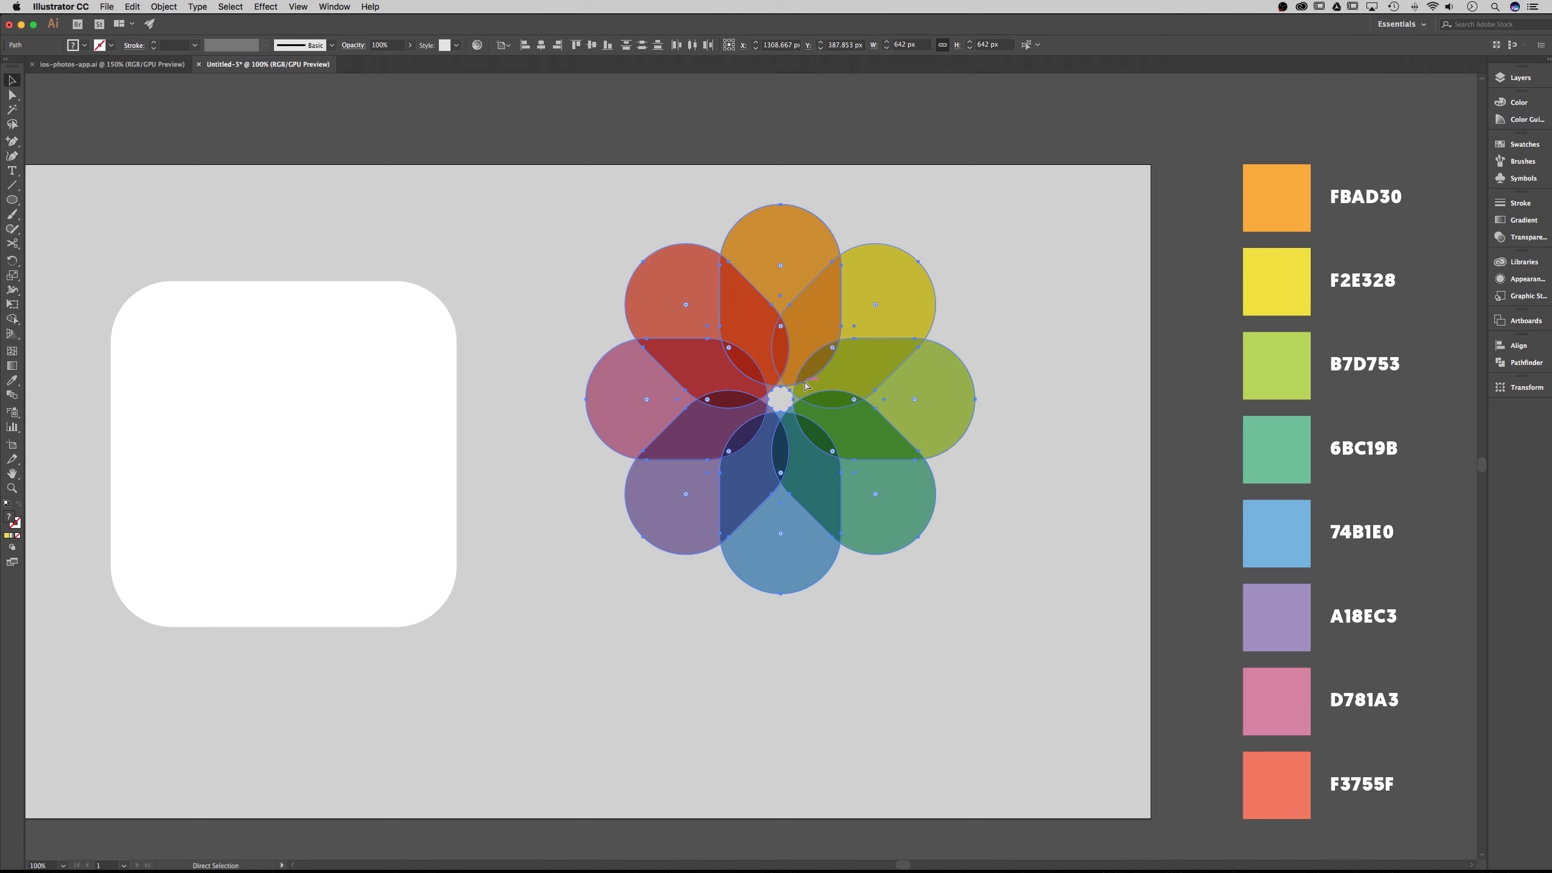
{"action": "key", "text": "super+g"}
{"action": "key", "text": "v"}
Move the flower group over the white rounded square and marquee-select both together
{"action": "right_click", "coordinate": [817, 318]}
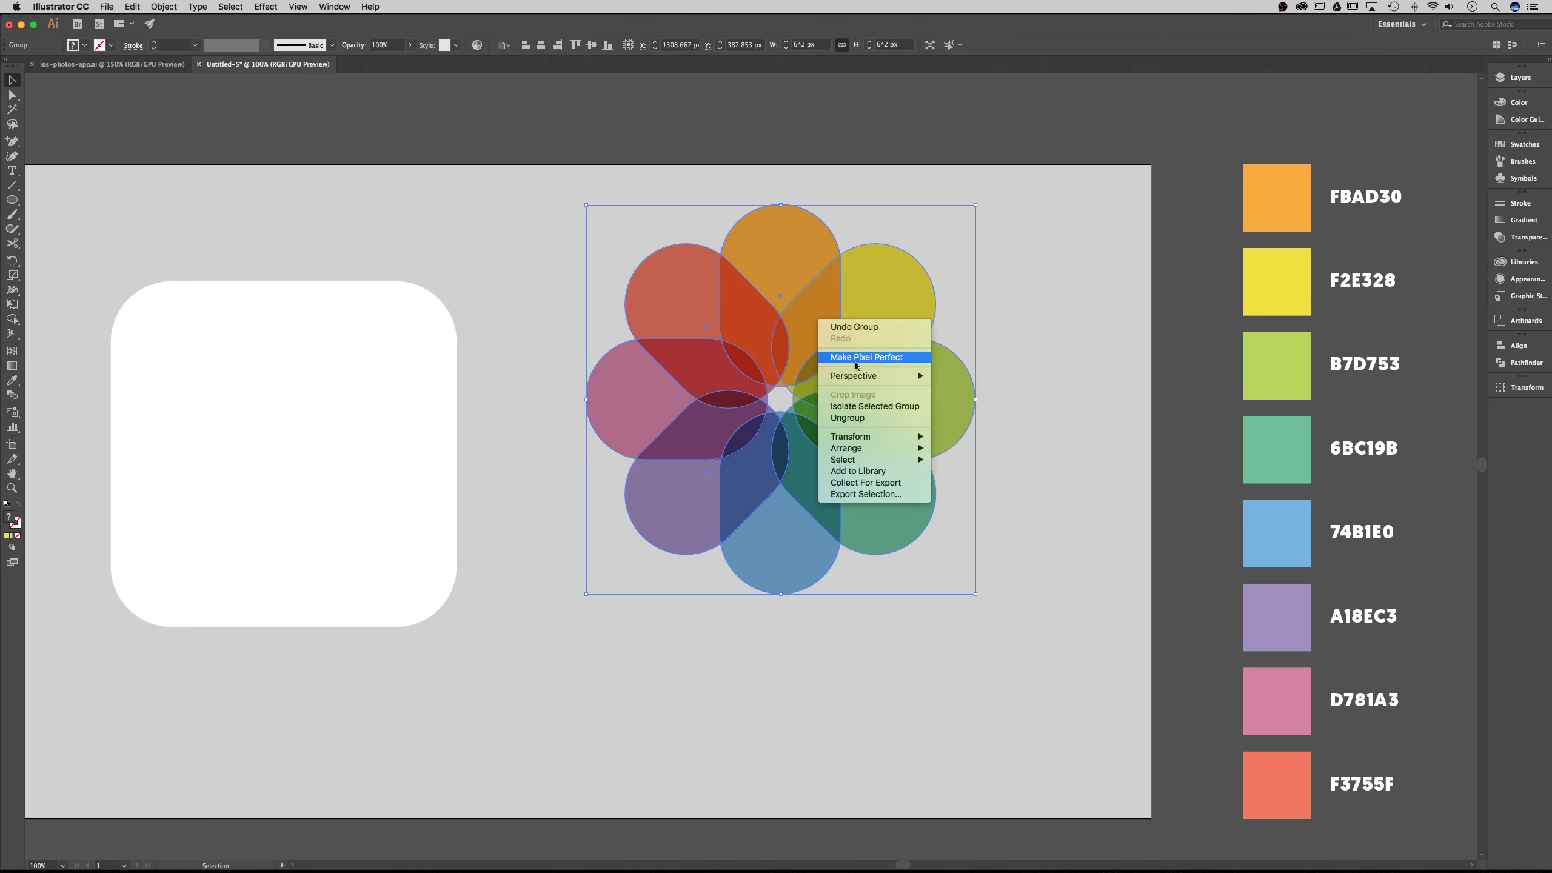
{"action": "left_click", "coordinate": [558, 288]}
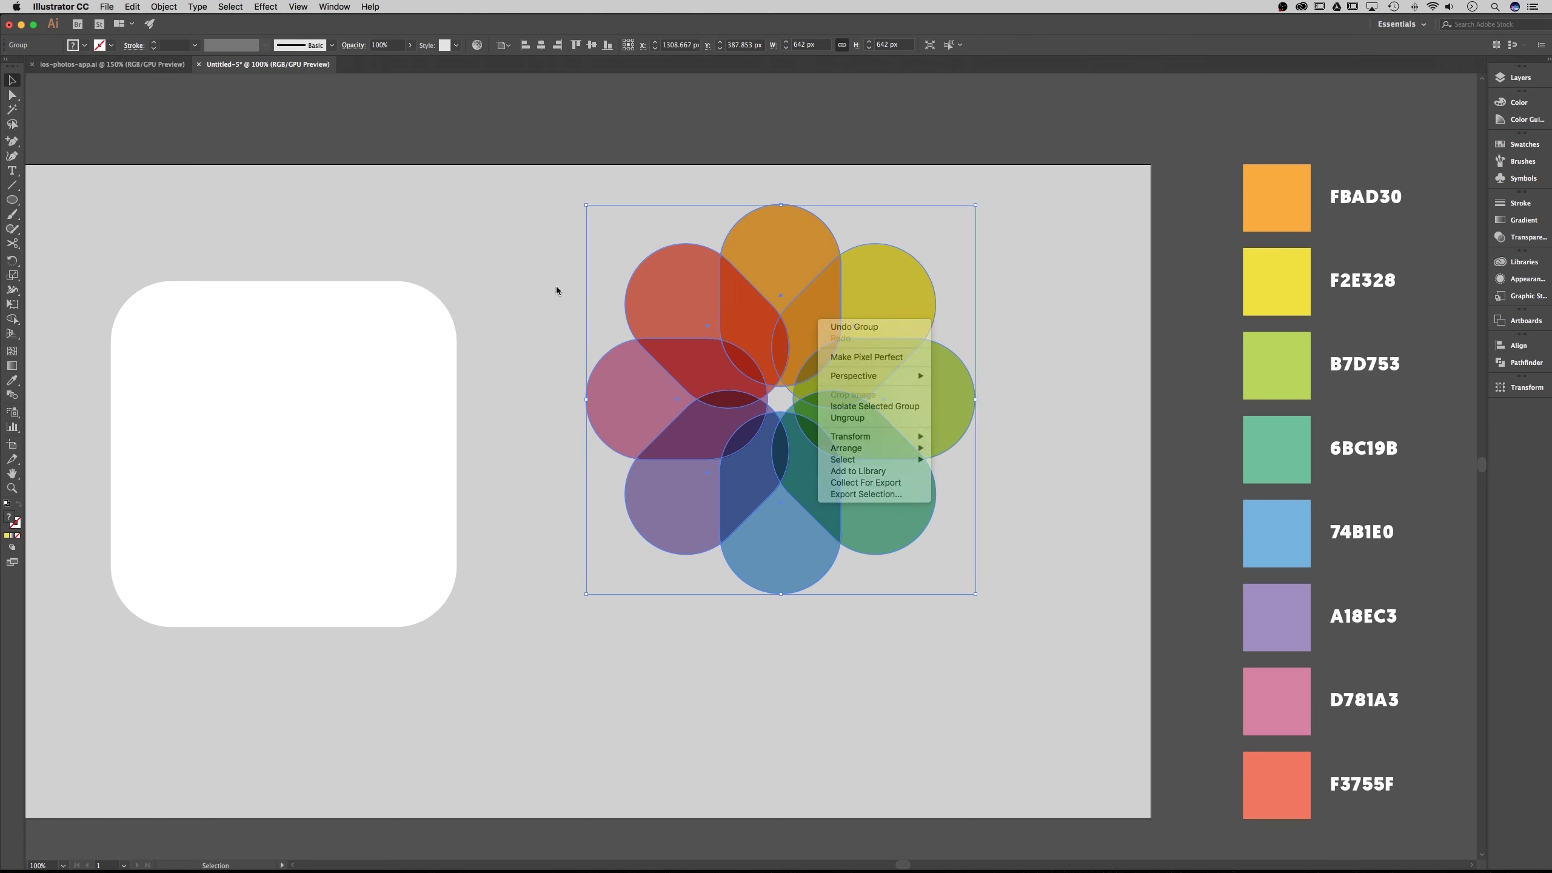
{"action": "left_click_drag", "start_coordinate": [567, 332], "coordinate": [800, 324]}
{"action": "left_click_drag", "start_coordinate": [1069, 302], "coordinate": [583, 431]}
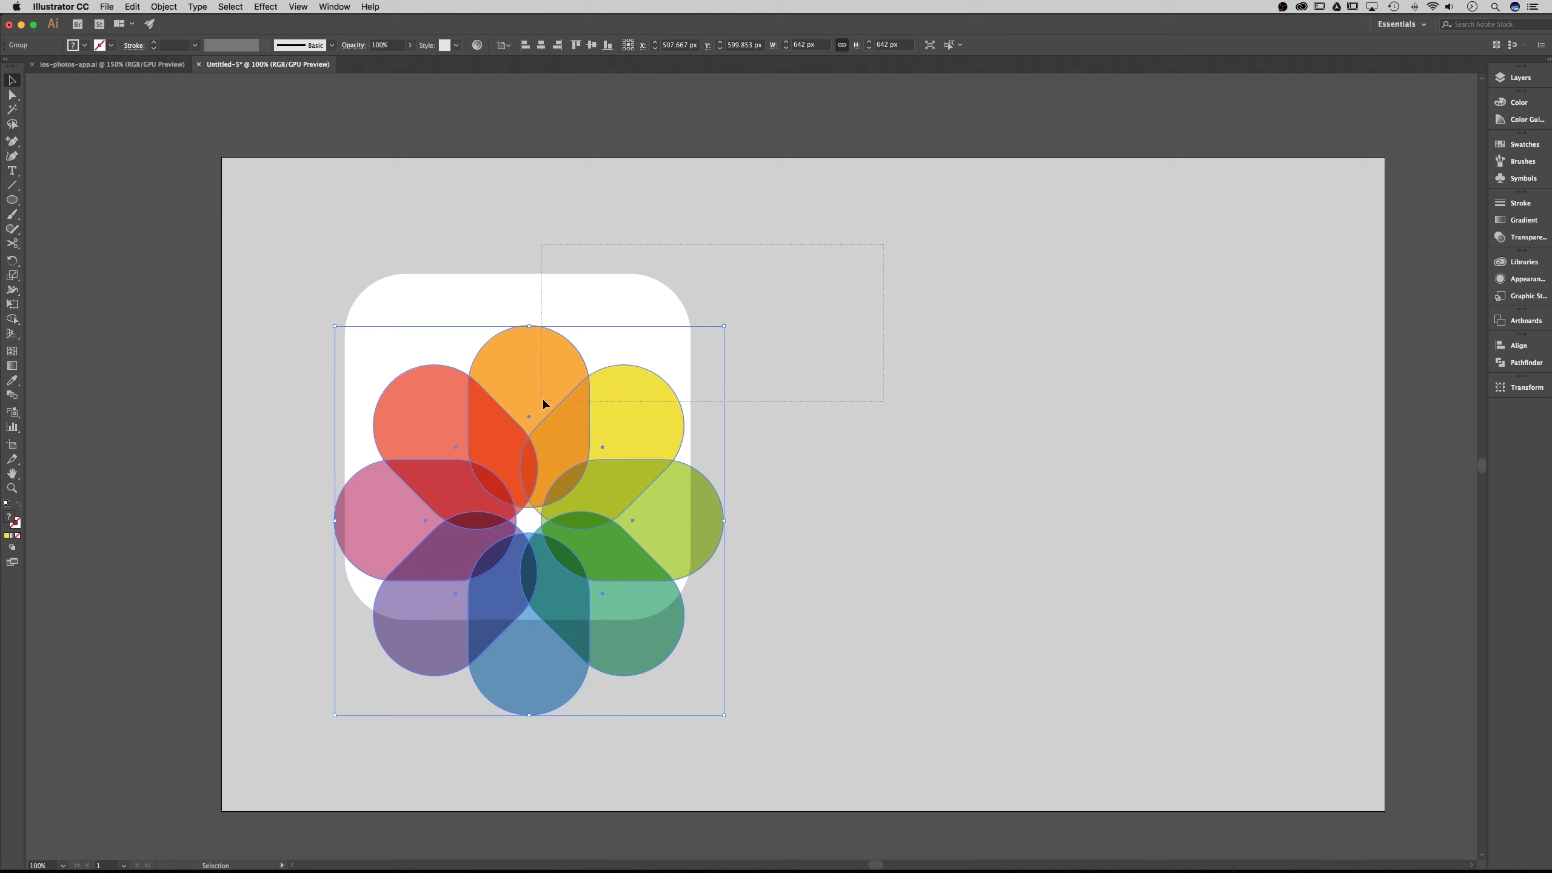
{"action": "left_click_drag", "start_coordinate": [317, 626], "coordinate": [612, 460]}
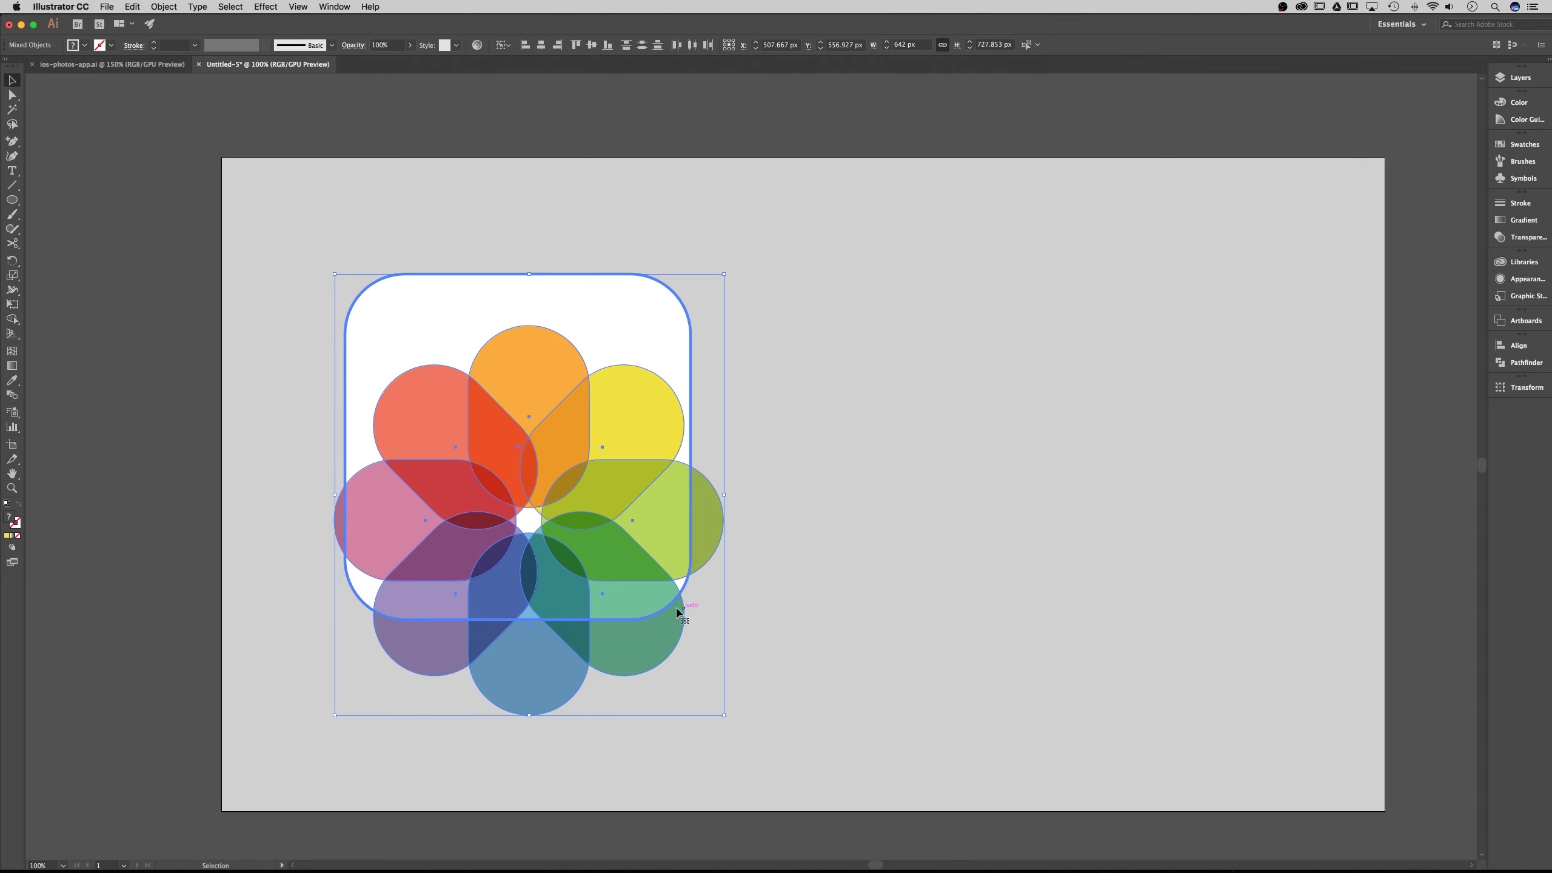
Centre the flower horizontally and vertically on the white rounded square as key object
{"action": "left_click", "coordinate": [502, 47]}
{"action": "left_click", "coordinate": [541, 46]}
{"action": "left_click", "coordinate": [592, 45]}
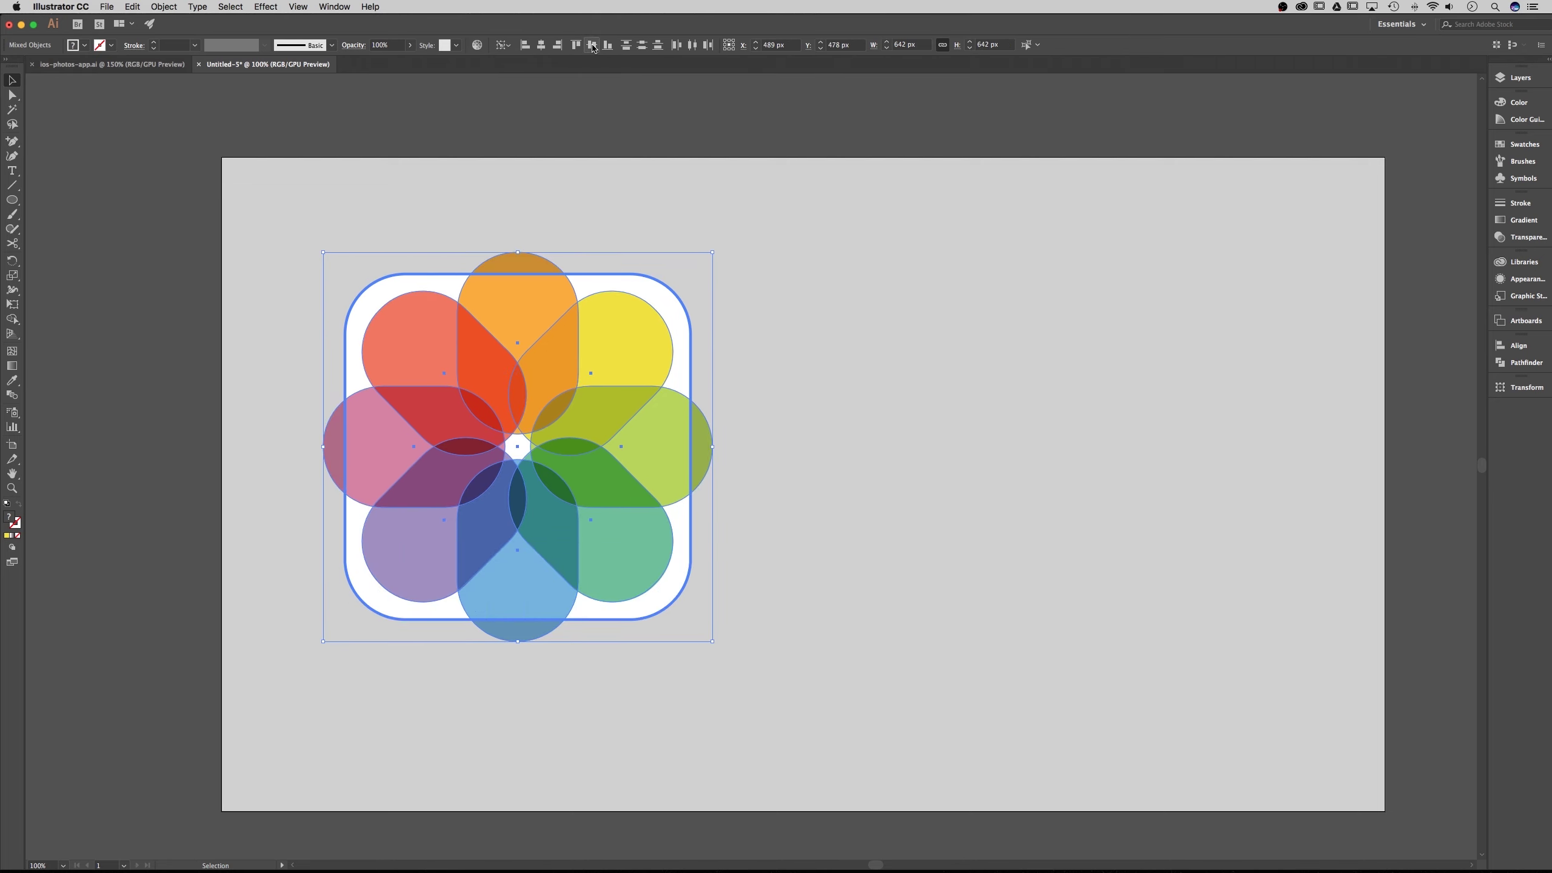
Scale the flower group down proportionally to 478 px so it fits inside the square
{"action": "left_click", "coordinate": [860, 303]}
{"action": "left_click", "coordinate": [616, 346]}
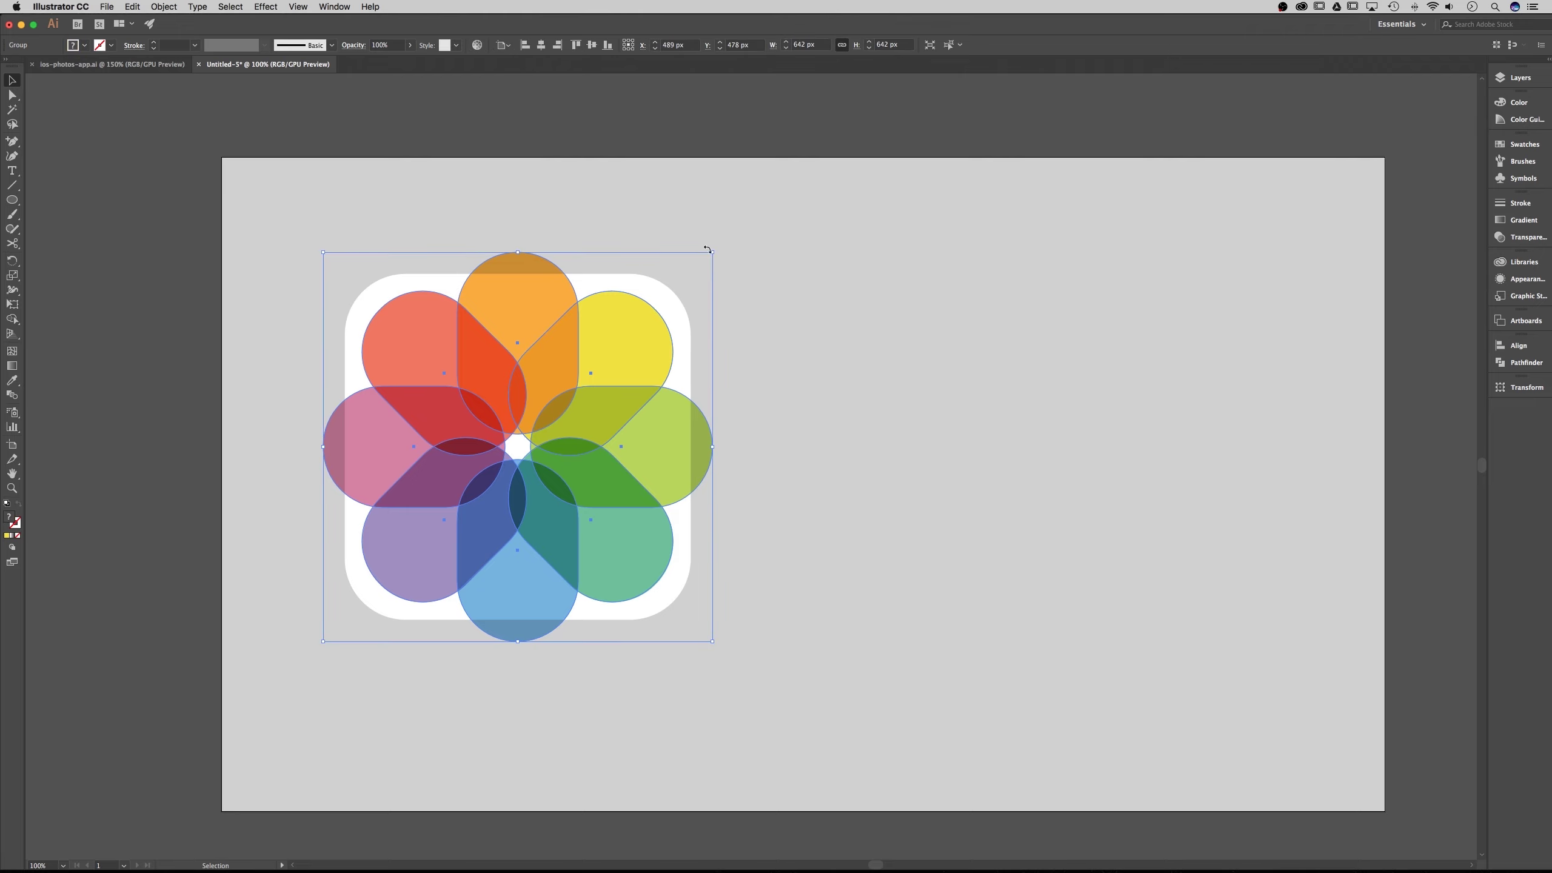
{"action": "left_click_drag", "start_coordinate": [709, 253], "coordinate": [665, 291]}
{"action": "left_click", "coordinate": [780, 277]}
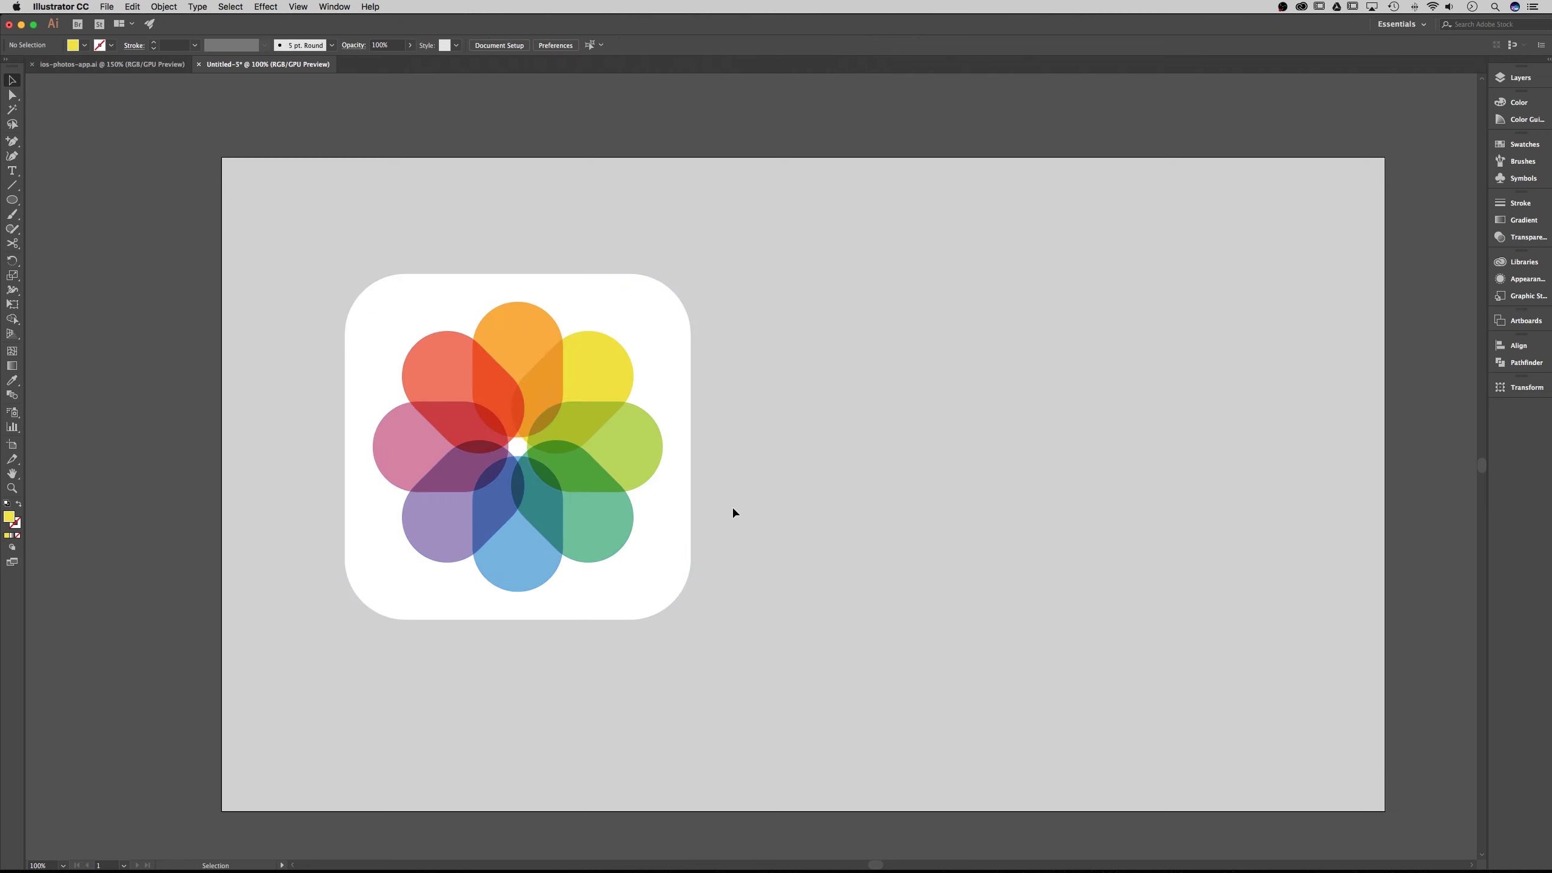
{"action": "scroll", "coordinate": [733, 512], "scroll_direction": "down", "scroll_amount": 3}
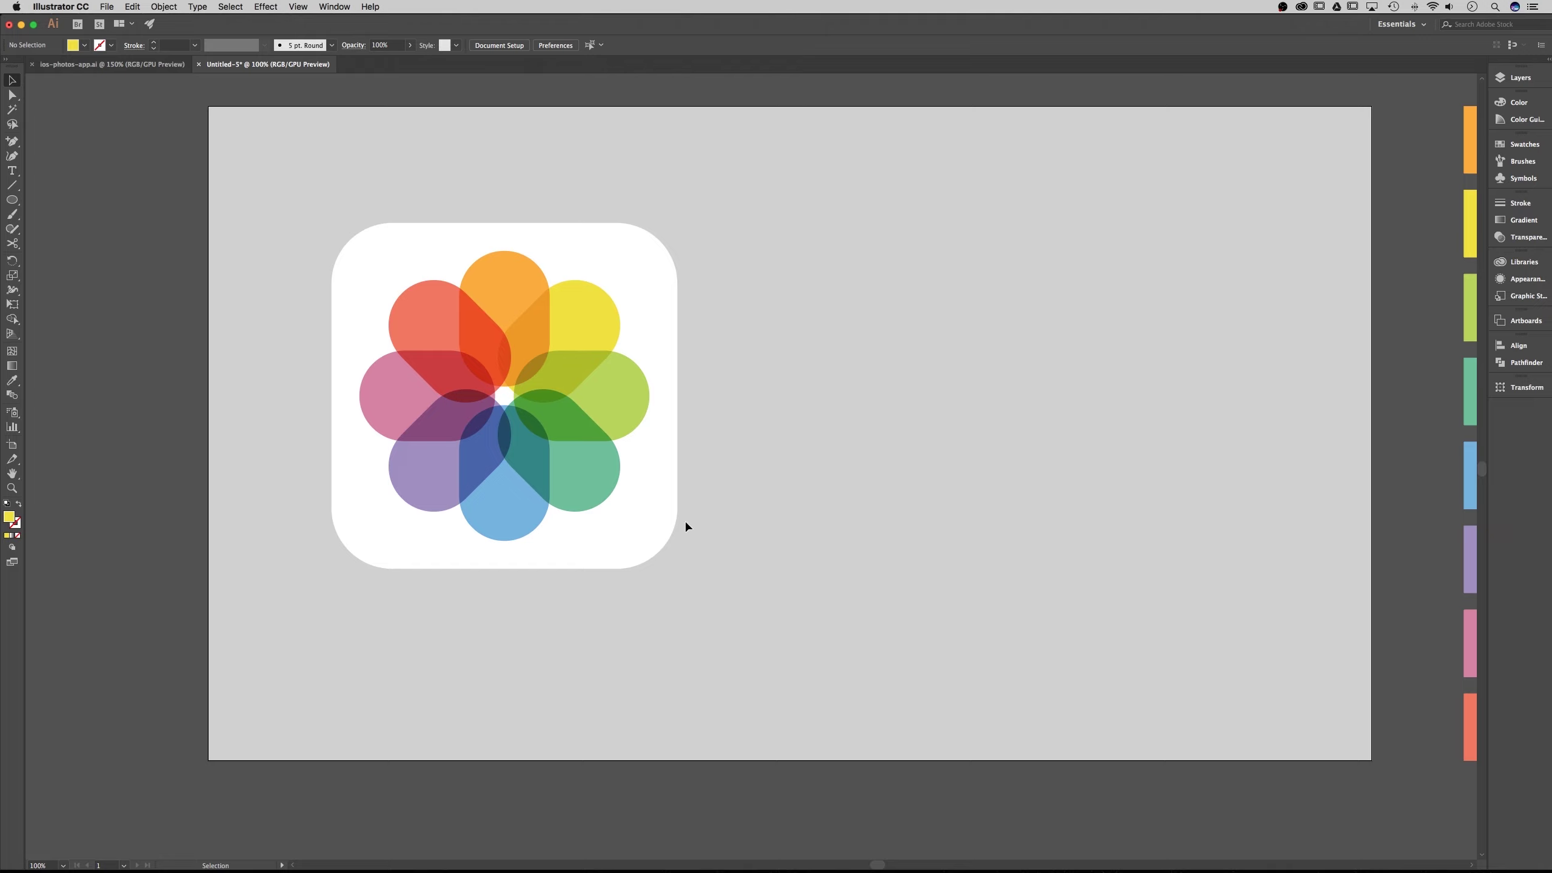
{"action": "scroll", "coordinate": [782, 528], "scroll_direction": "left", "scroll_amount": 1}
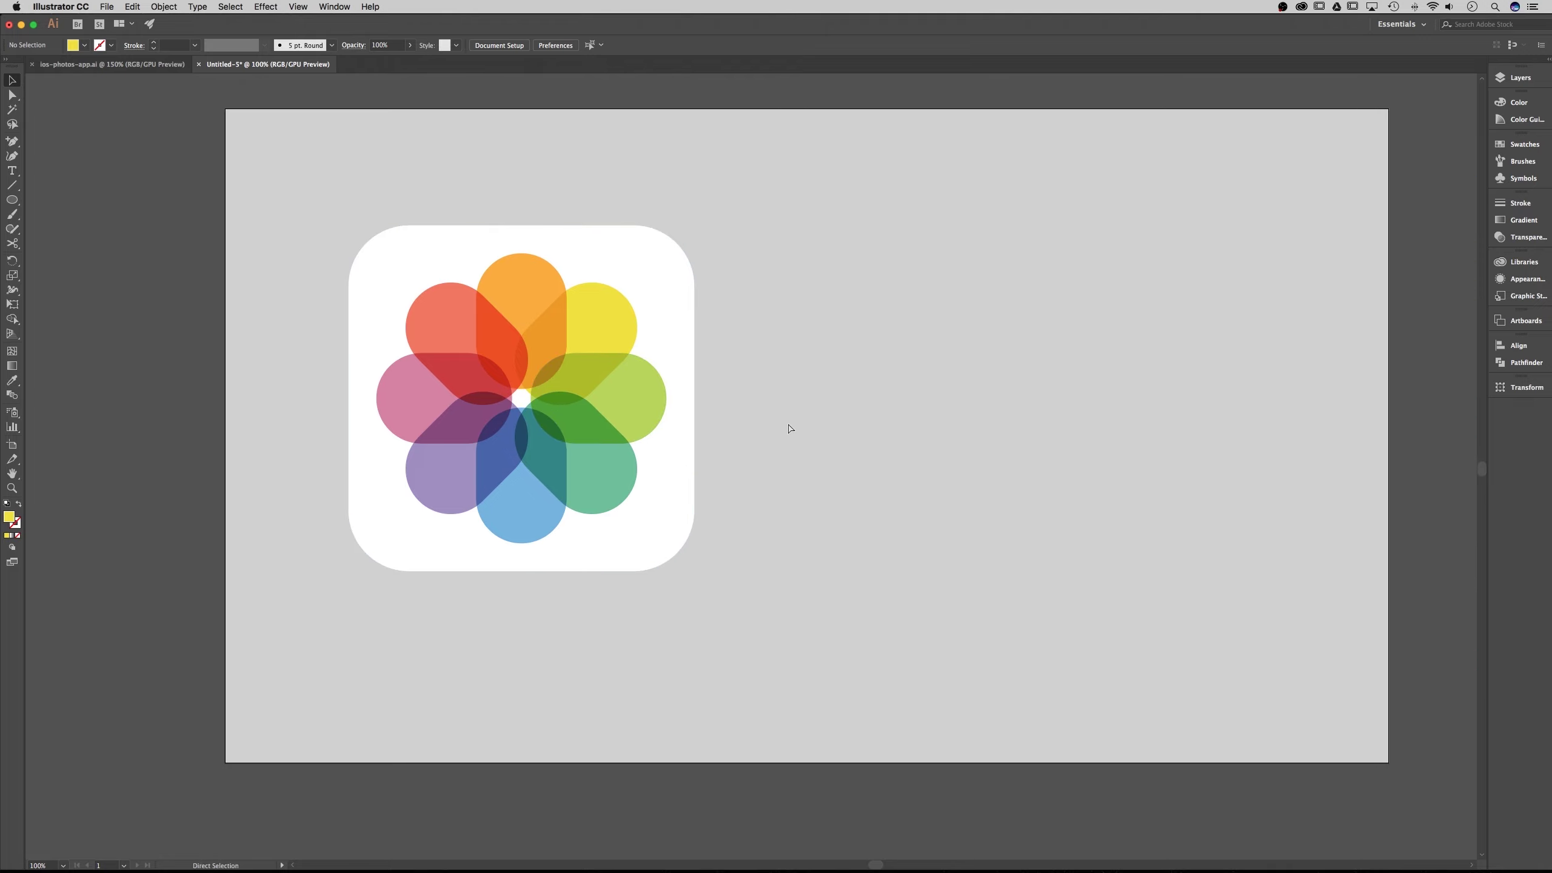
{"action": "key", "text": "super+equal"}
{"action": "scroll", "coordinate": [751, 460], "scroll_direction": "left", "scroll_amount": 3}
{"action": "scroll", "coordinate": [751, 460], "scroll_direction": "up", "scroll_amount": 2}
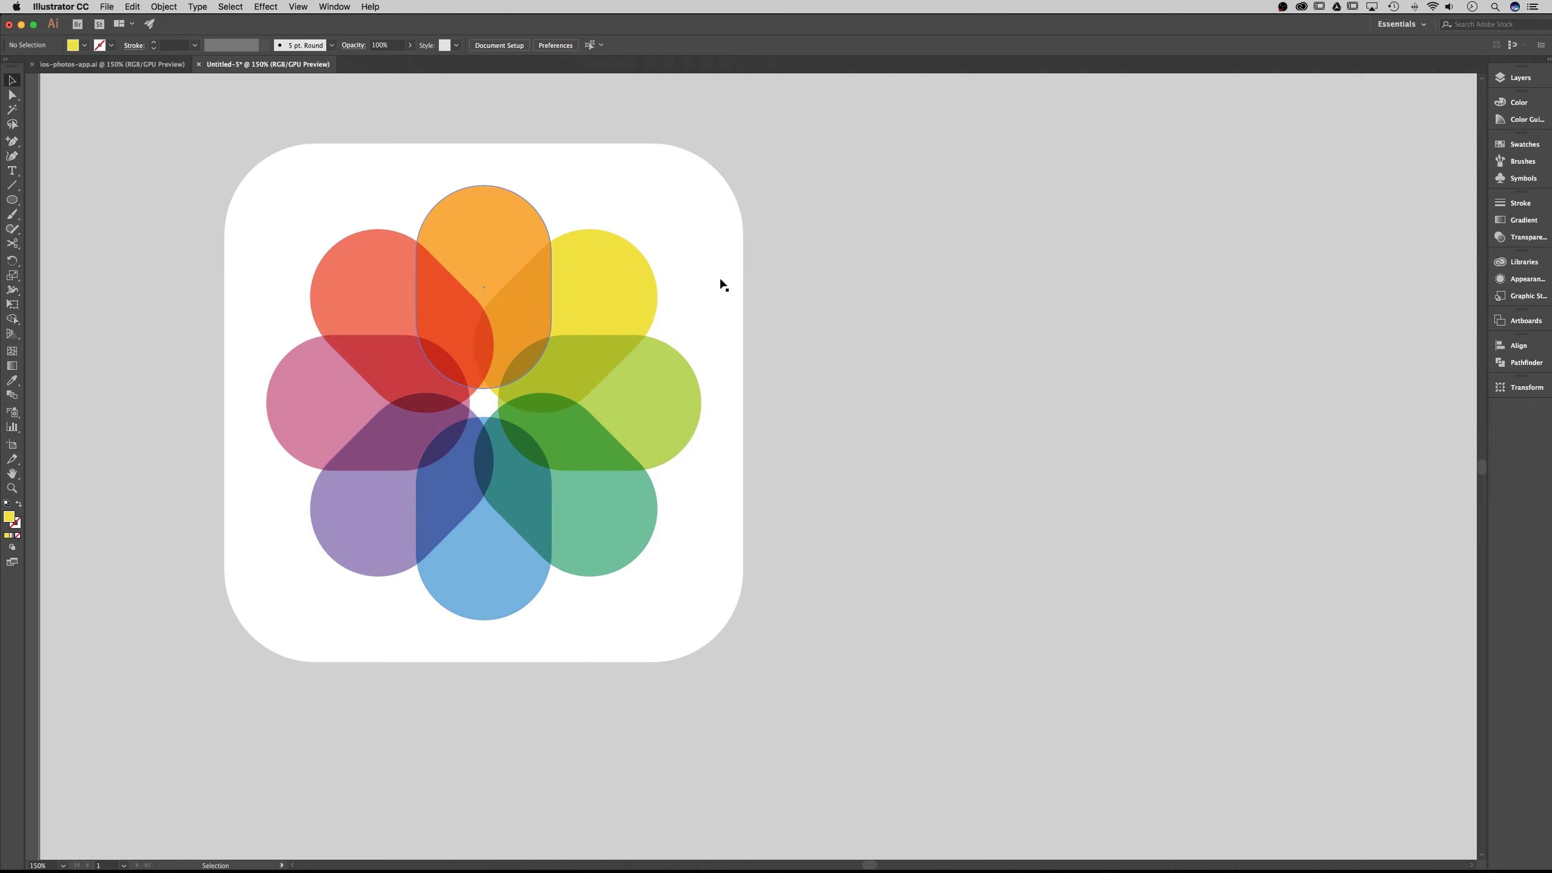
{"action": "scroll", "coordinate": [776, 333], "scroll_direction": "right", "scroll_amount": 2}
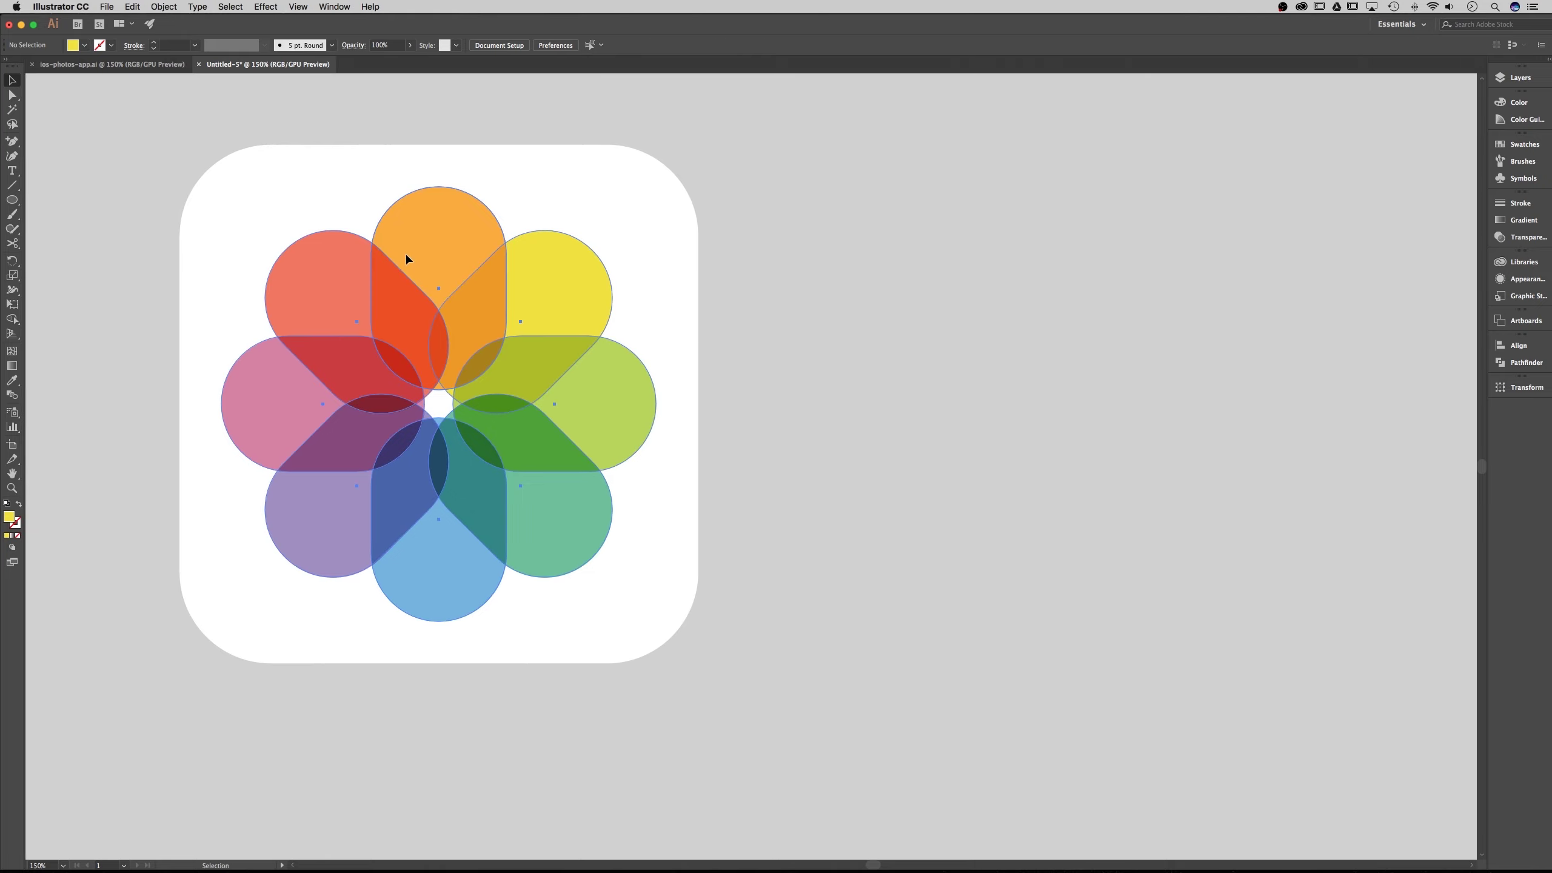
{"action": "left_click", "coordinate": [448, 238]}
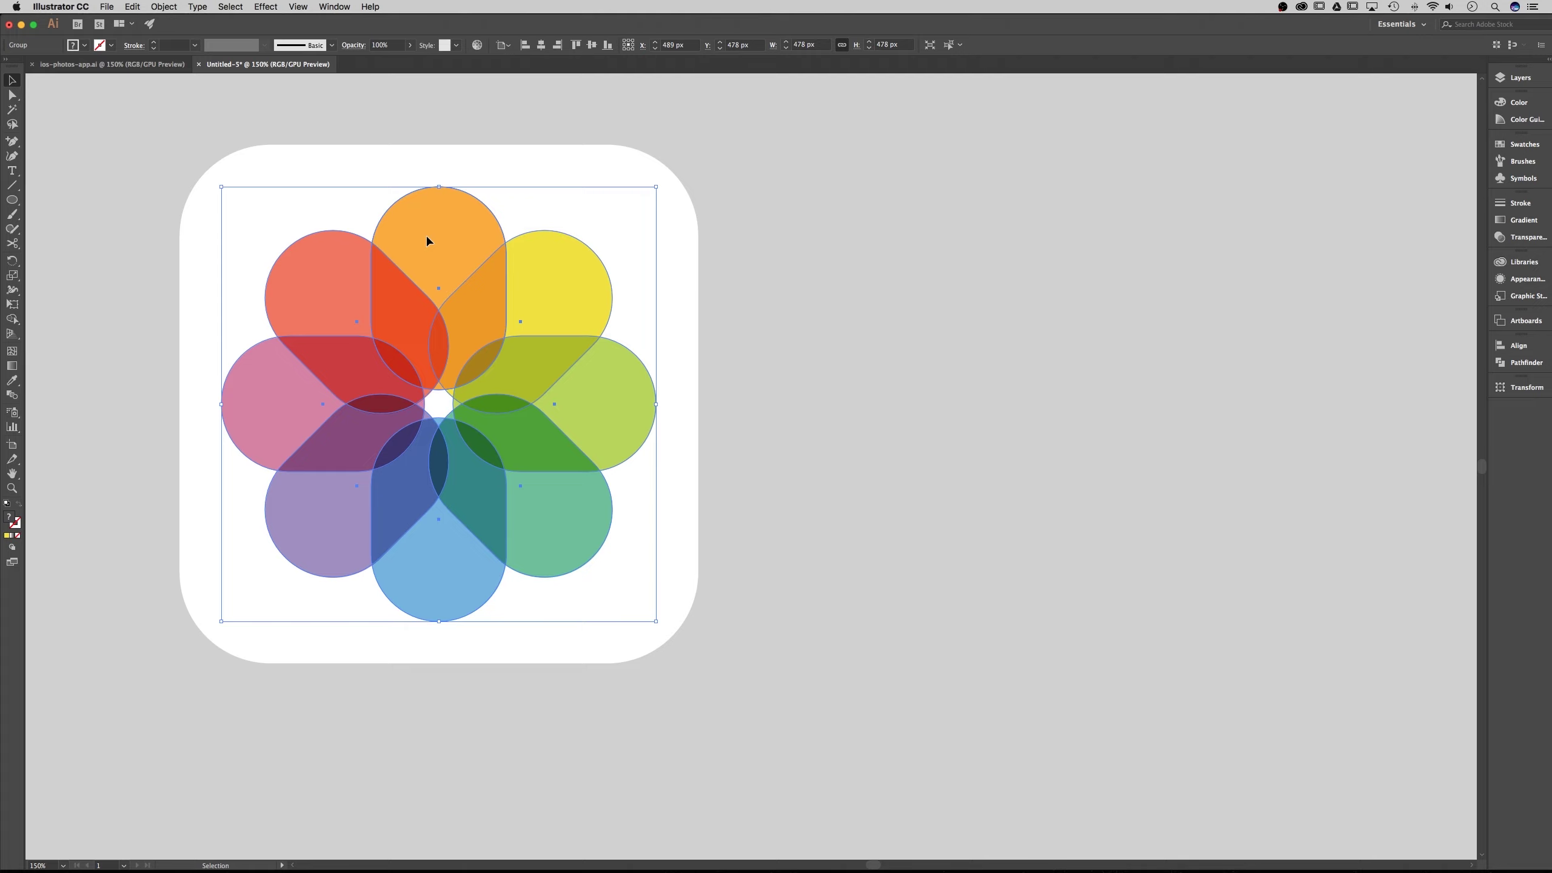
Duplicate the flower group to the right of the icon
{"action": "left_click_drag", "start_coordinate": [426, 239], "coordinate": [999, 229]}
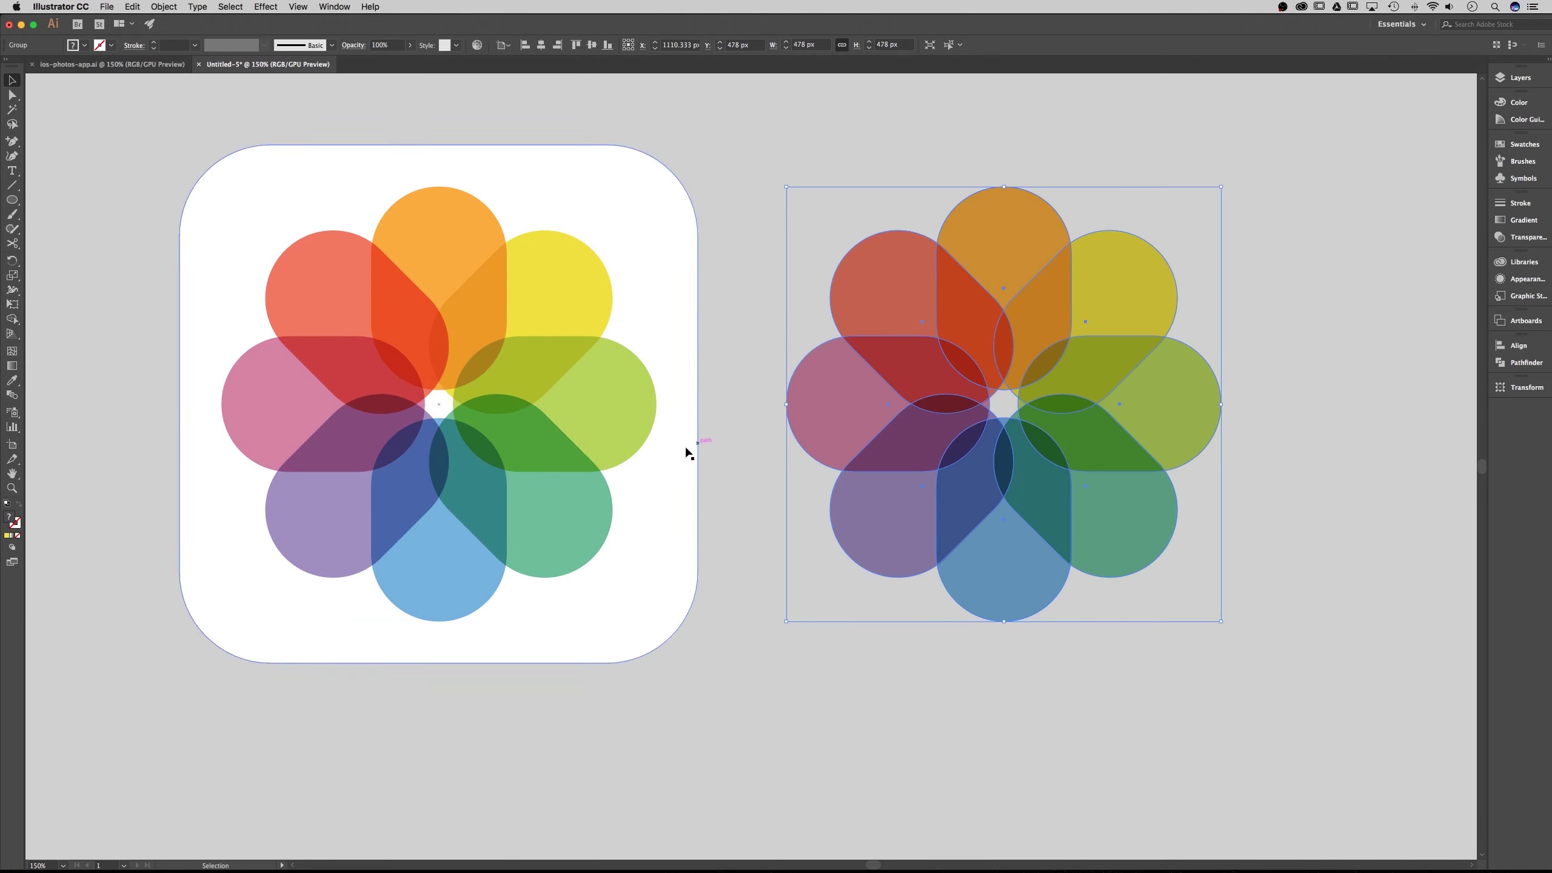
{"action": "left_click", "coordinate": [766, 211]}
{"action": "scroll", "coordinate": [825, 257], "scroll_direction": "right", "scroll_amount": 4}
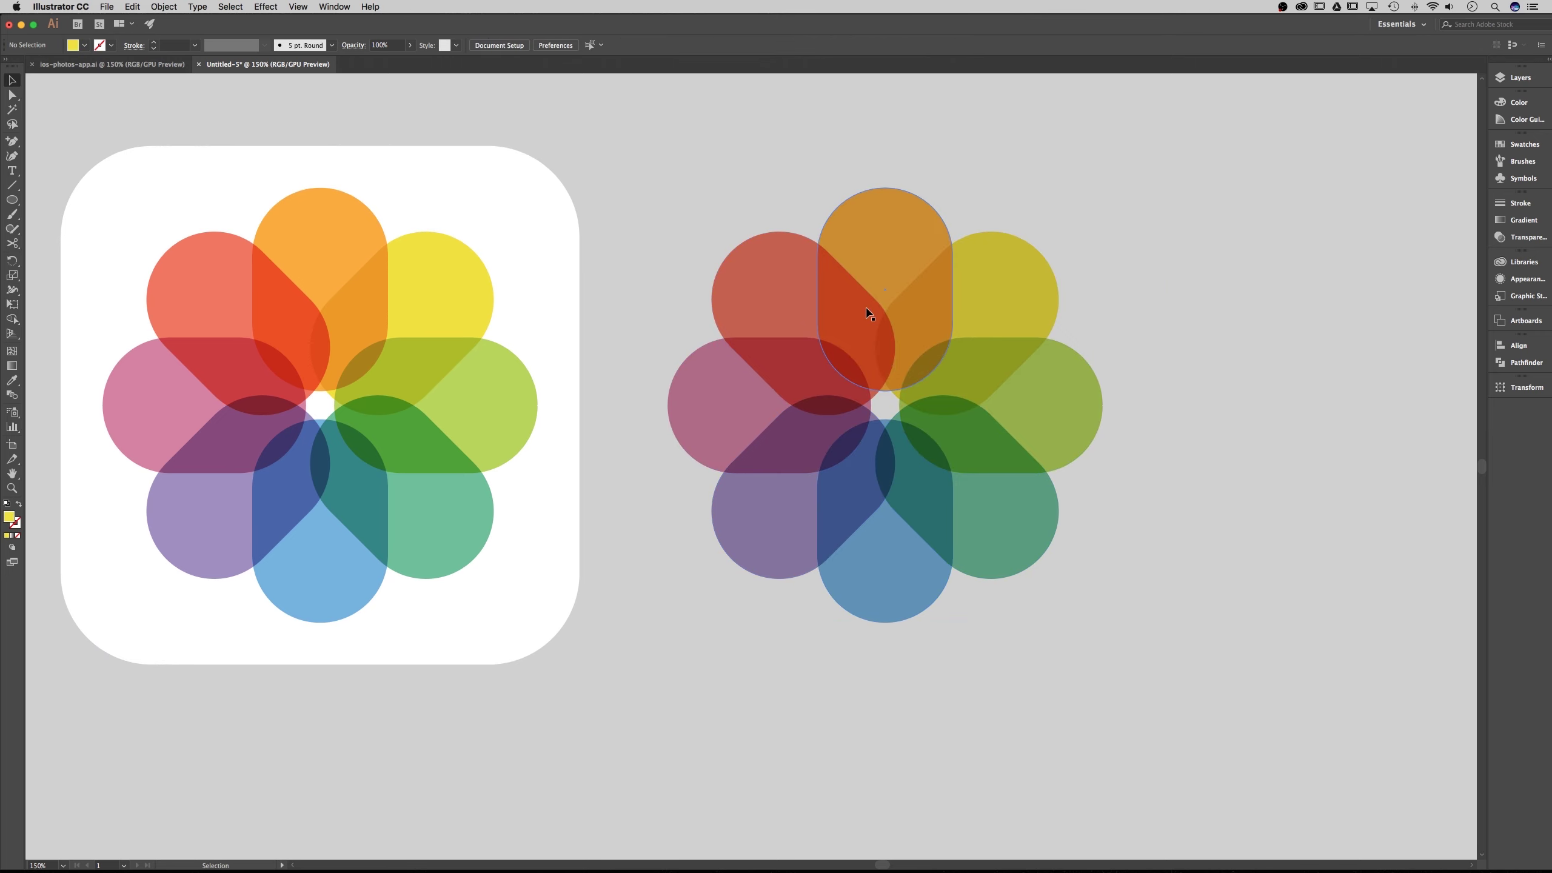
Select the flower copy and delete an upper-left overlap region with the Shape Builder
{"action": "left_click", "coordinate": [900, 257]}
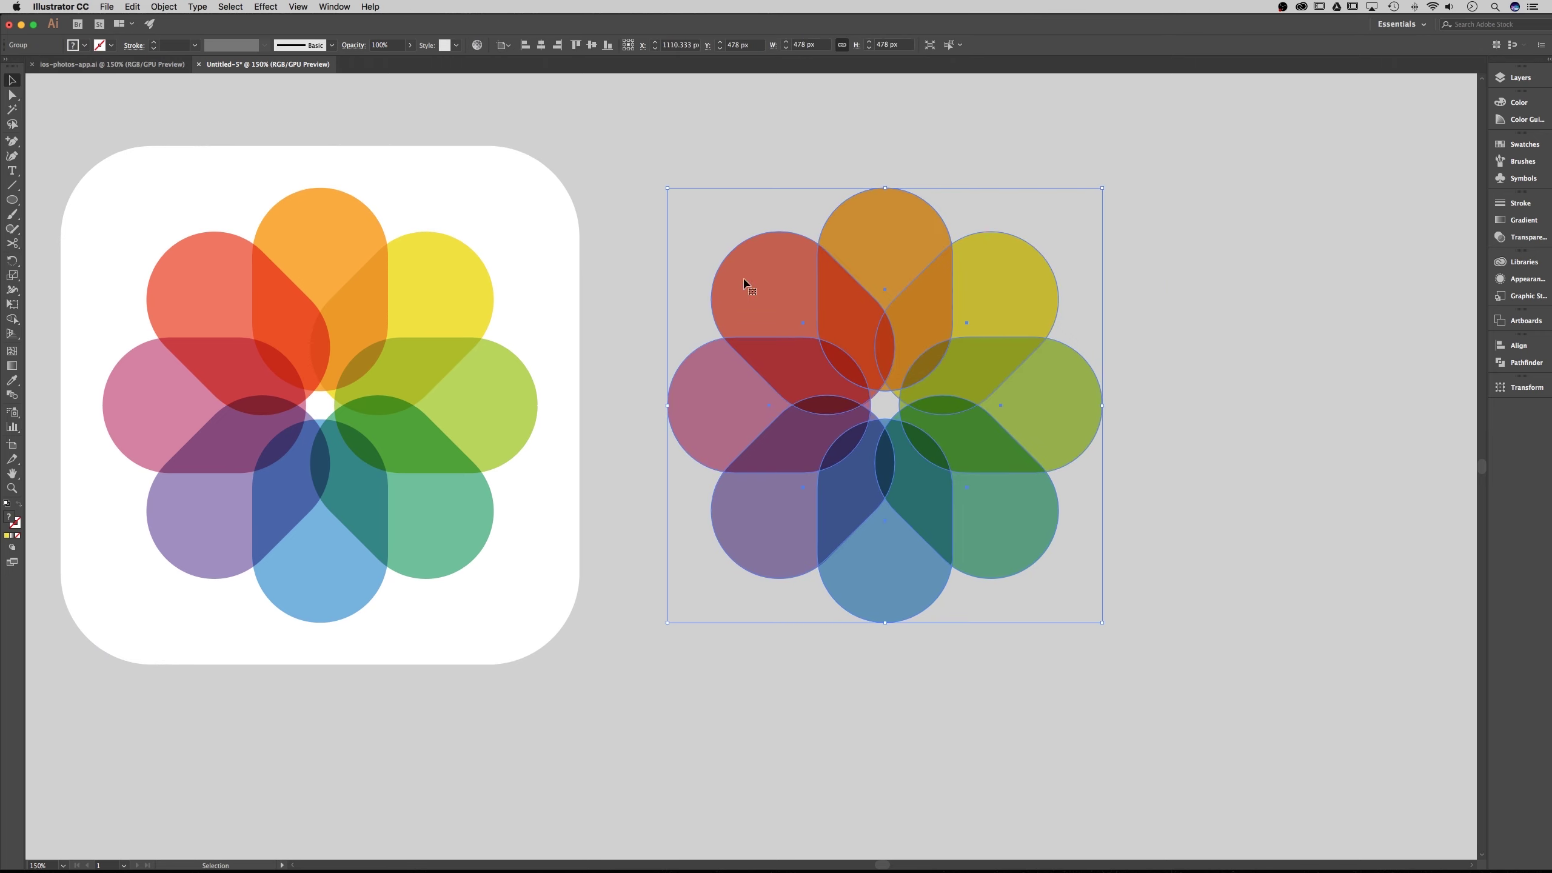
{"action": "left_click", "coordinate": [12, 319]}
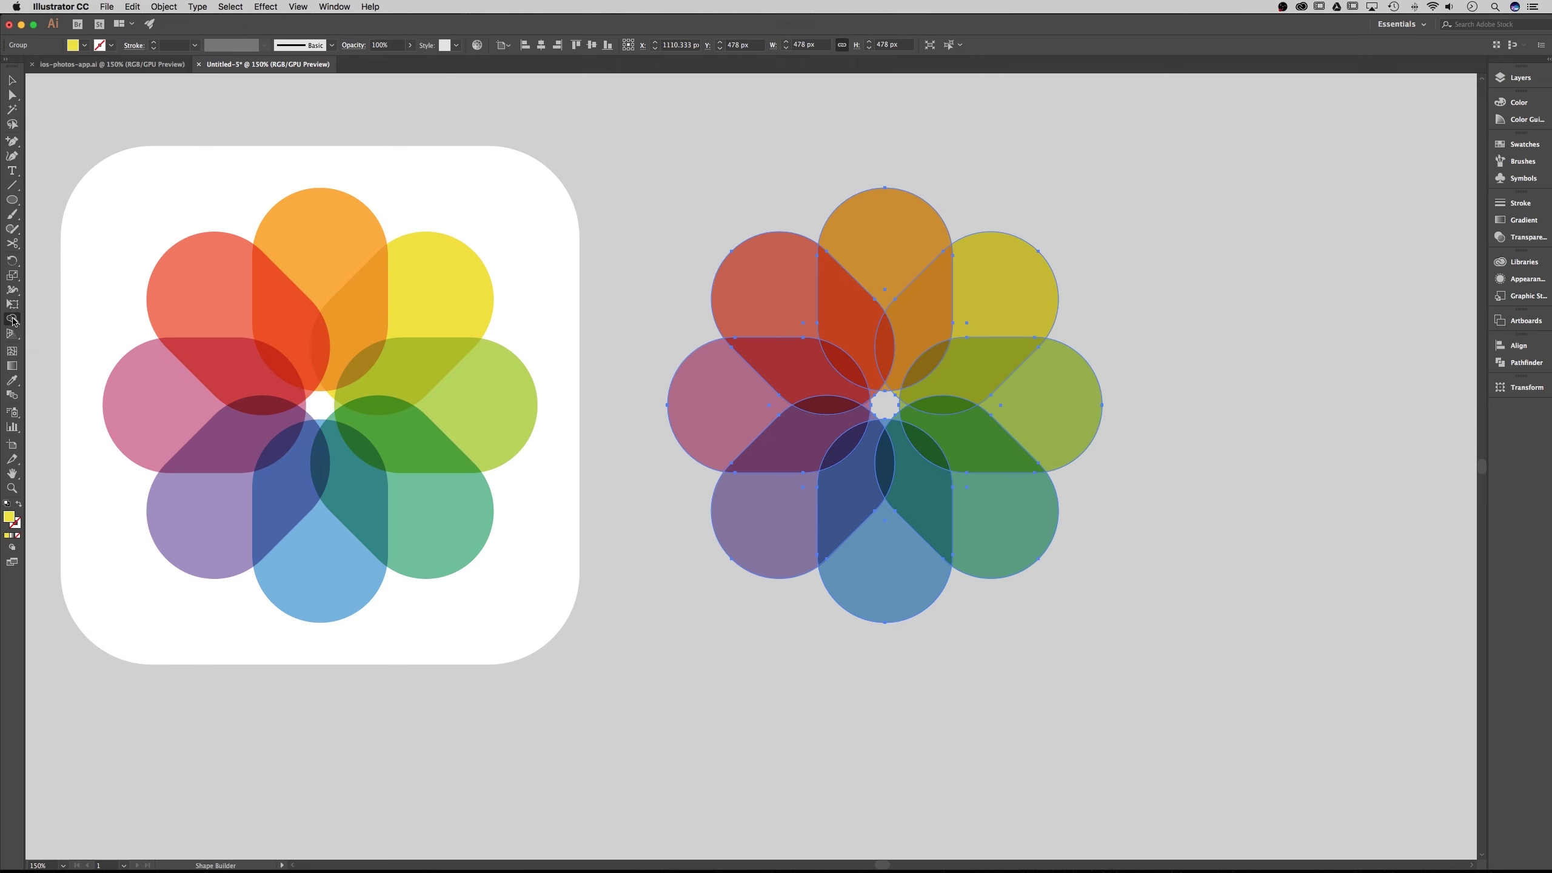
{"action": "left_click", "coordinate": [790, 365], "text": "alt"}
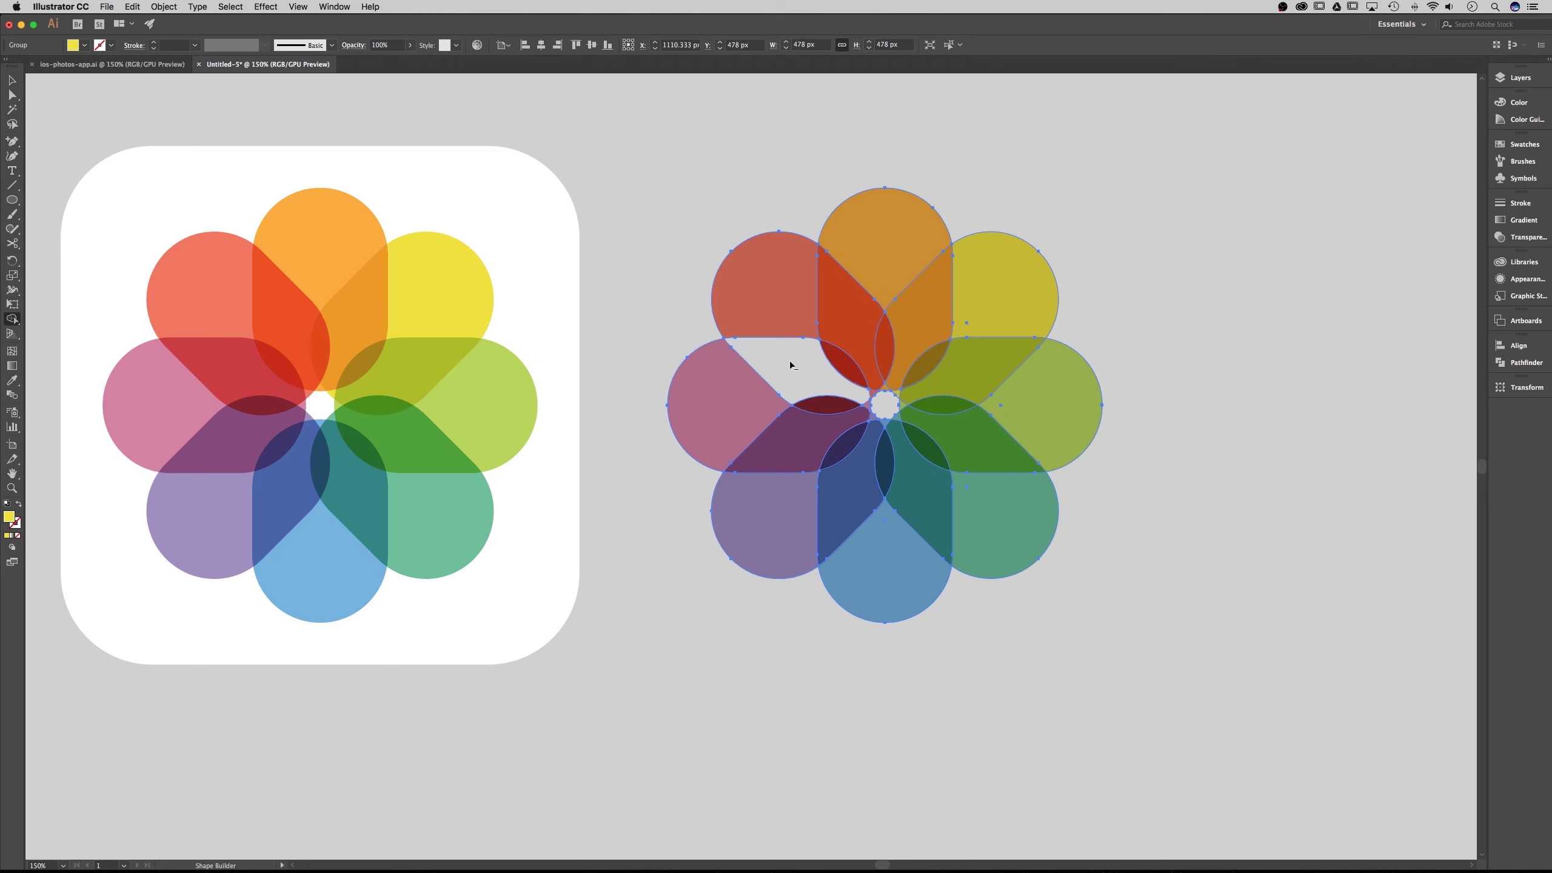
Delete the copy's outer petal regions: red, orange, right side, purple and pink
{"action": "left_click", "coordinate": [780, 297], "text": "alt"}
{"action": "left_click", "coordinate": [849, 293], "text": "alt"}
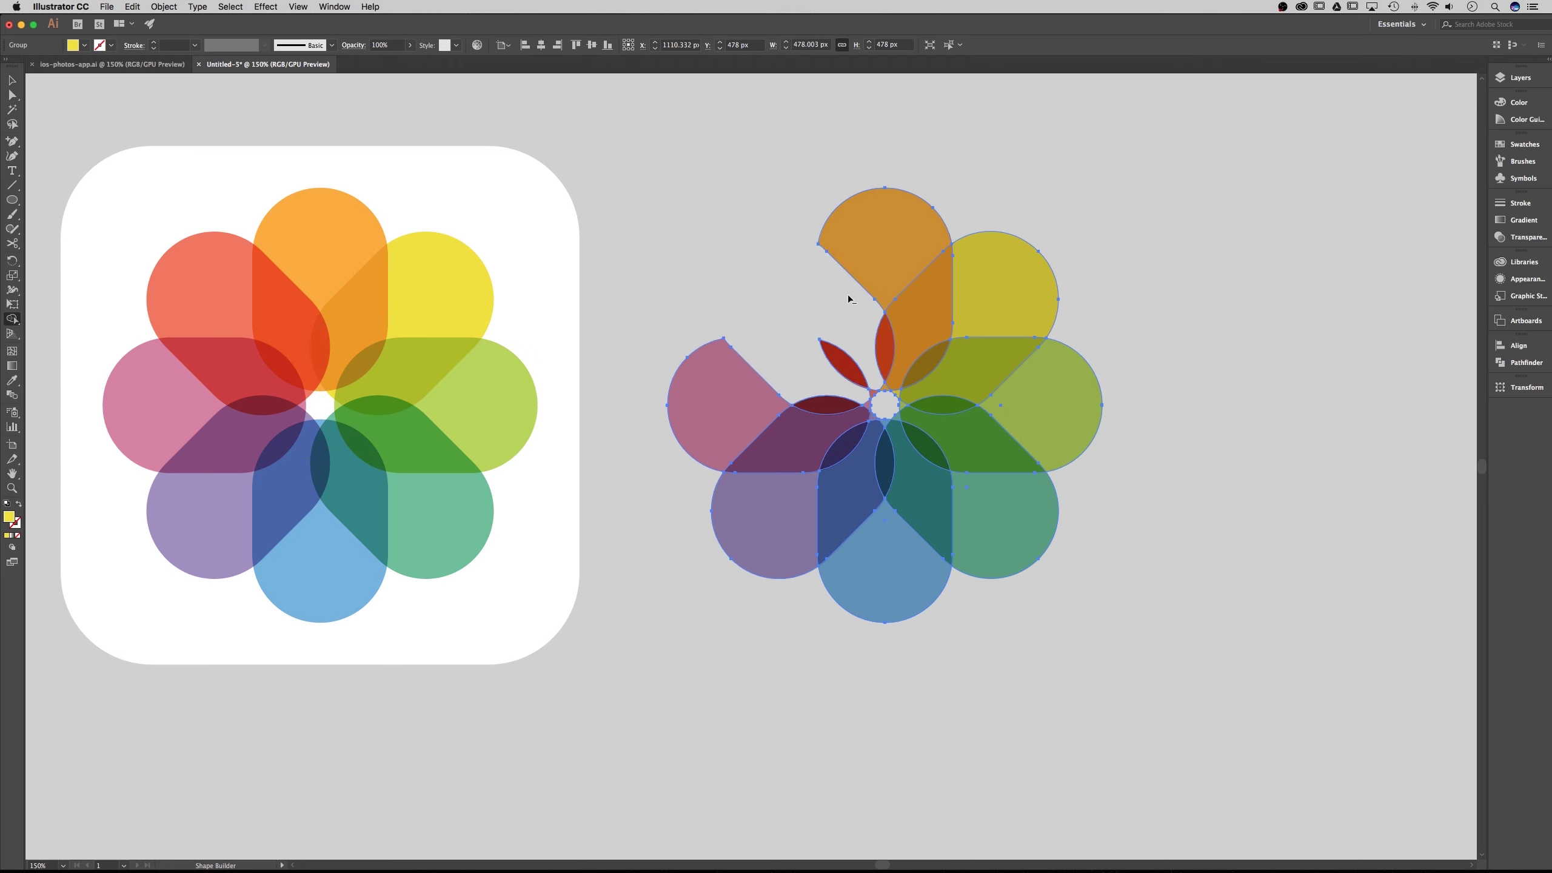
{"action": "left_click", "coordinate": [877, 258], "text": "alt"}
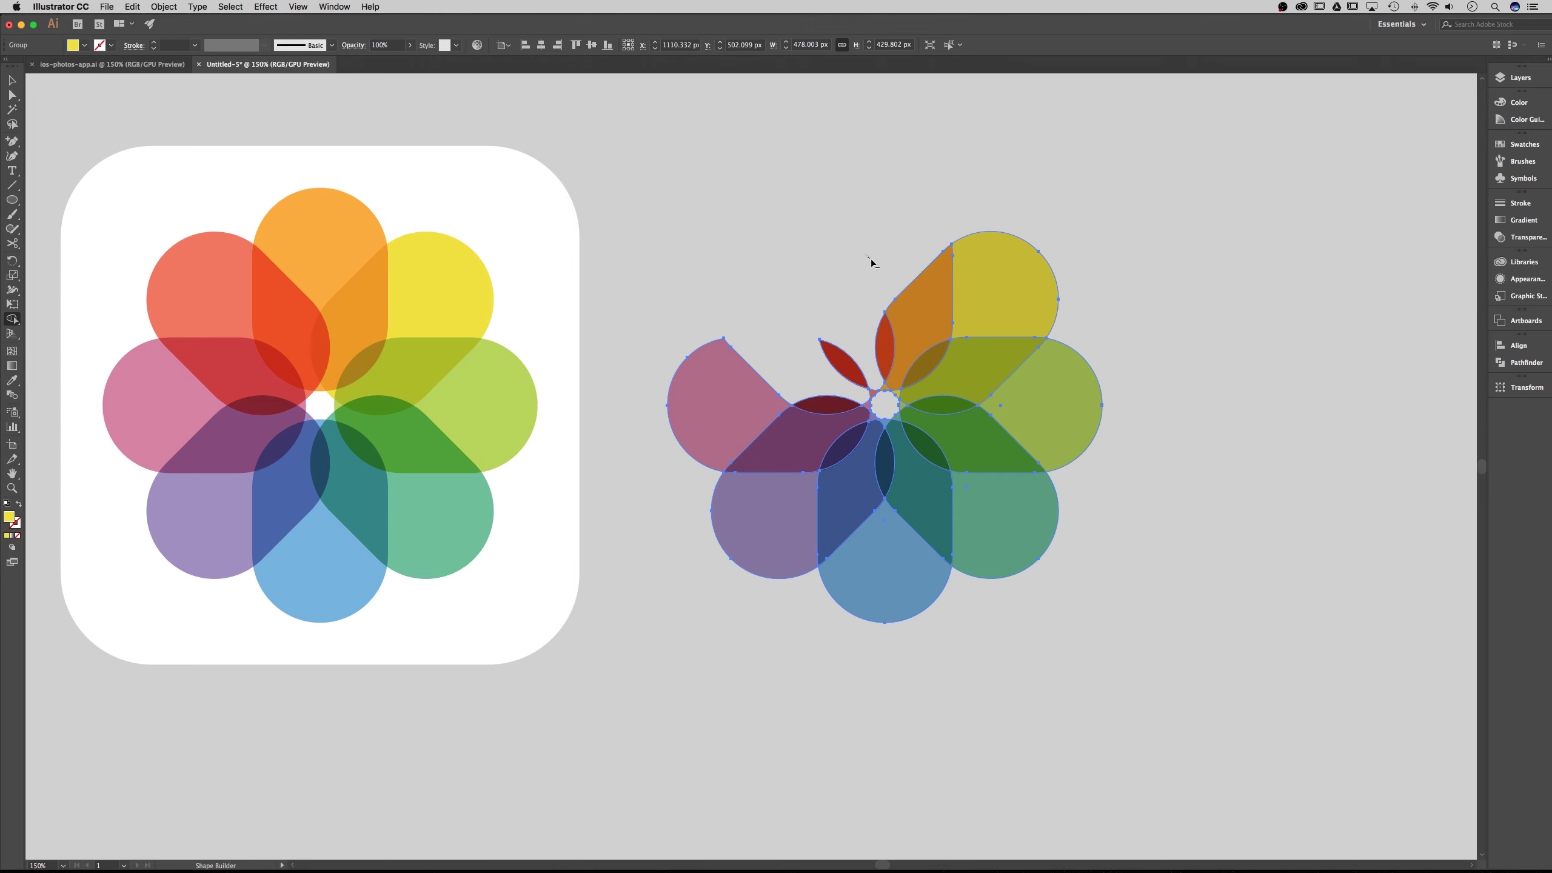
{"action": "mouse_move", "coordinate": [866, 255]}
{"action": "left_mouse_down"}
{"action": "mouse_move", "coordinate": [973, 293]}
{"action": "mouse_move", "coordinate": [985, 316]}
{"action": "mouse_move", "coordinate": [1017, 397]}
{"action": "mouse_move", "coordinate": [979, 499]}
{"action": "left_mouse_up"}
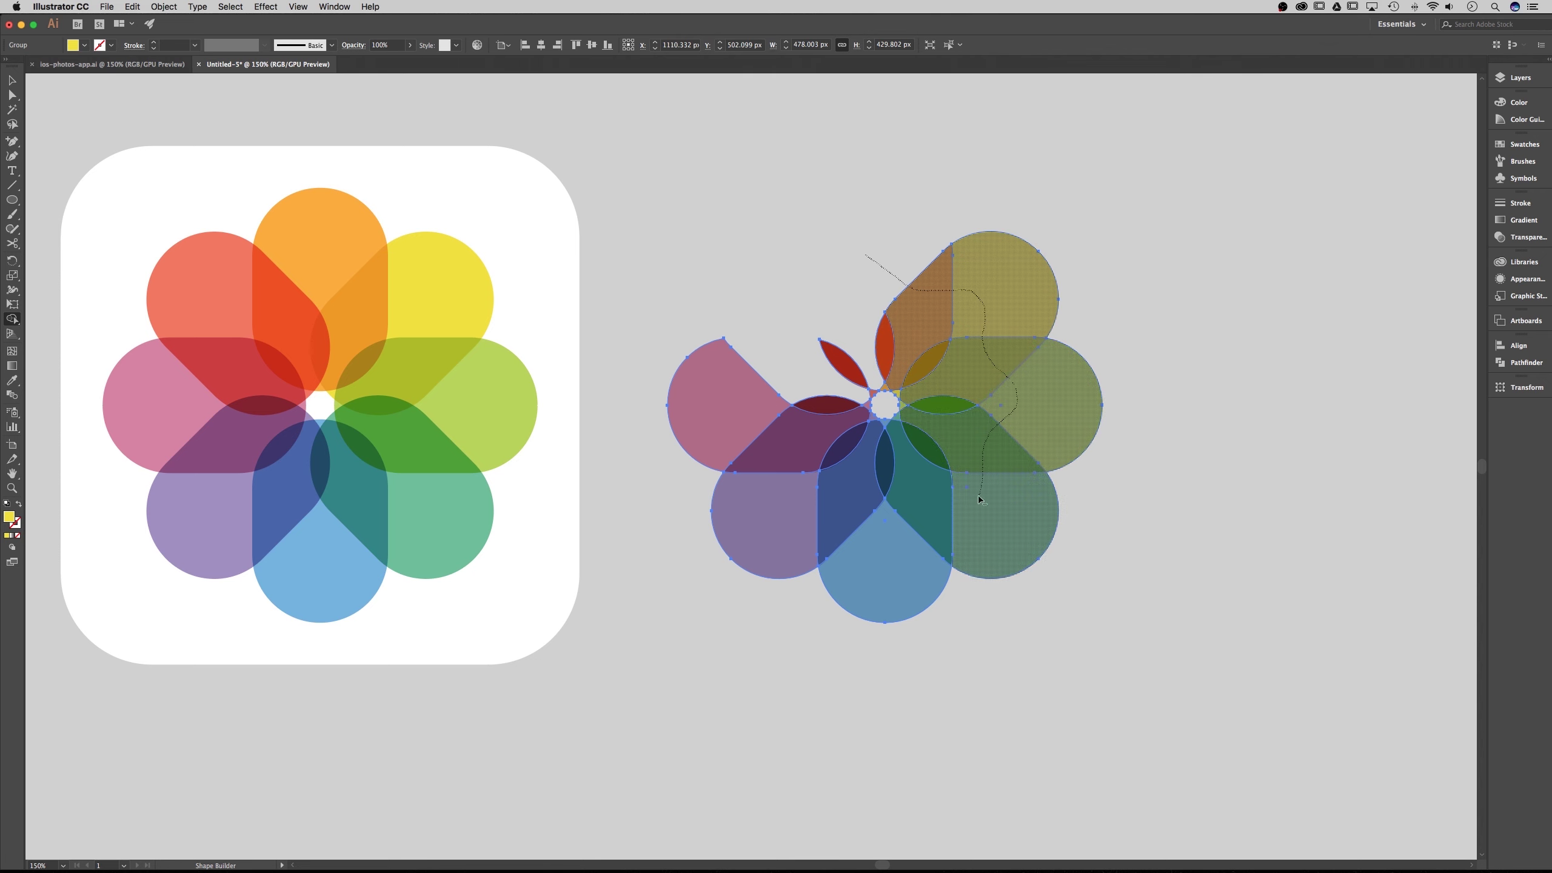
{"action": "left_click_drag", "start_coordinate": [867, 546], "coordinate": [806, 517]}
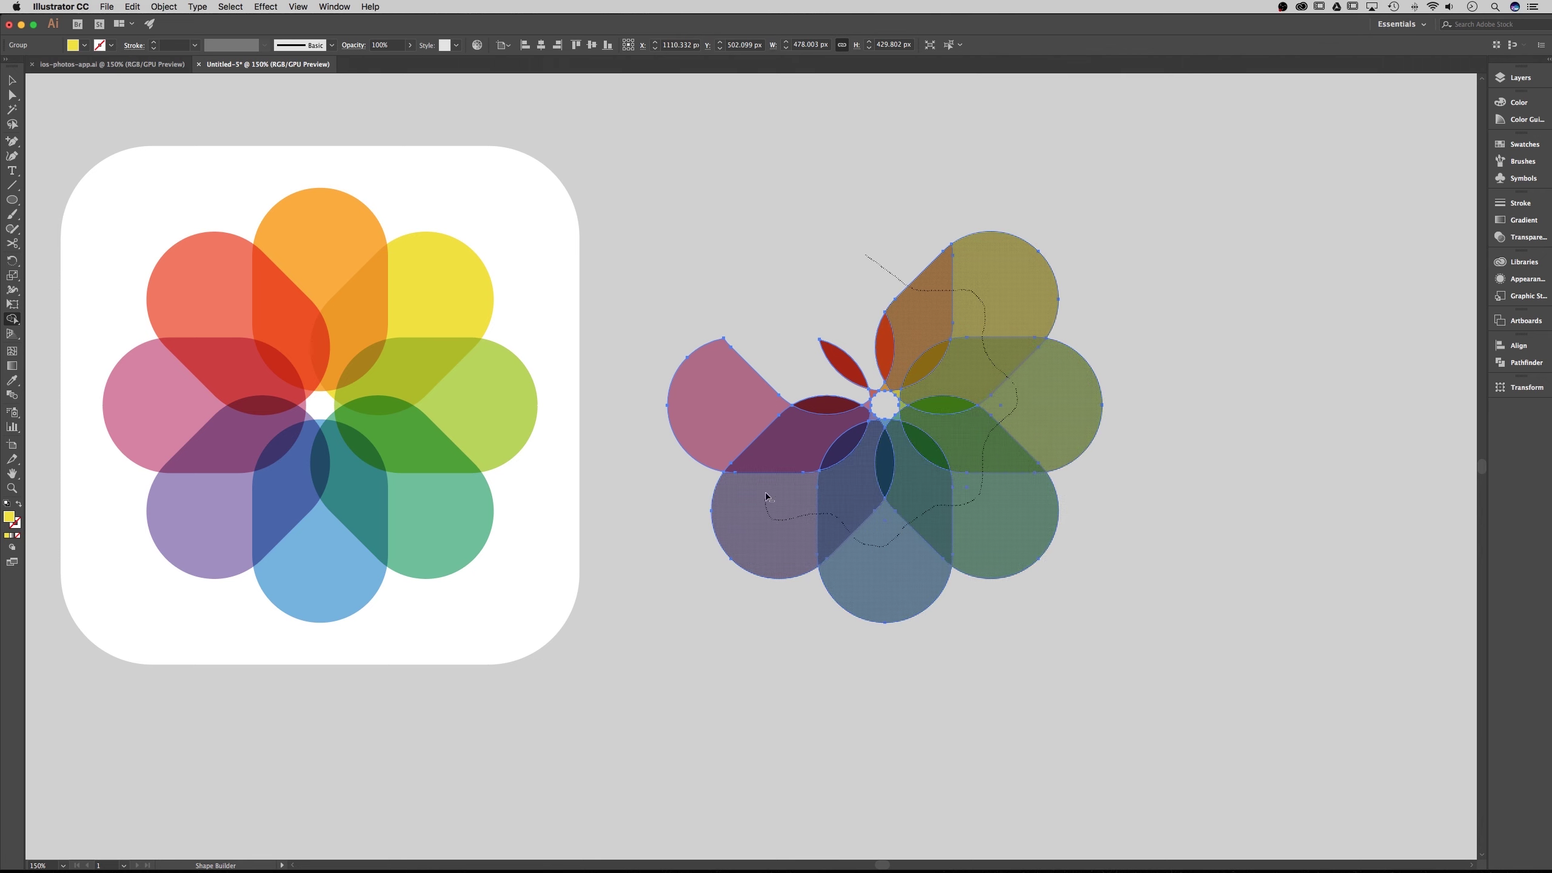
{"action": "left_click_drag", "start_coordinate": [744, 442], "coordinate": [717, 386]}
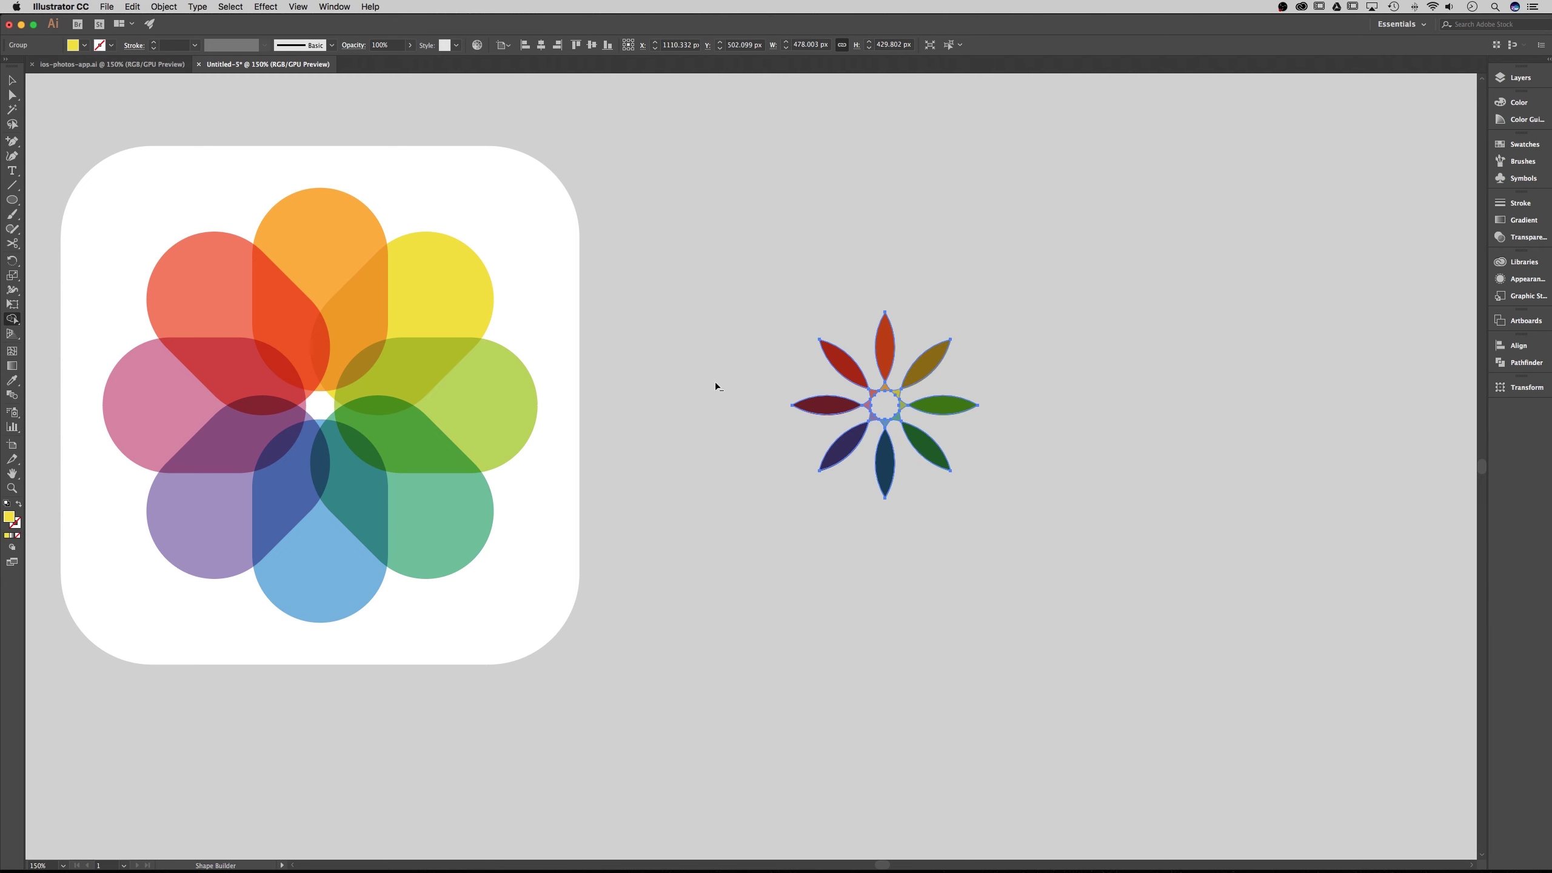
Zoom in and remove the small centre triangles and hub, leaving eight pointed leaves
{"action": "key", "text": "super+equal"}
{"action": "key", "text": "super+equal"}
{"action": "key", "text": "super+equal"}
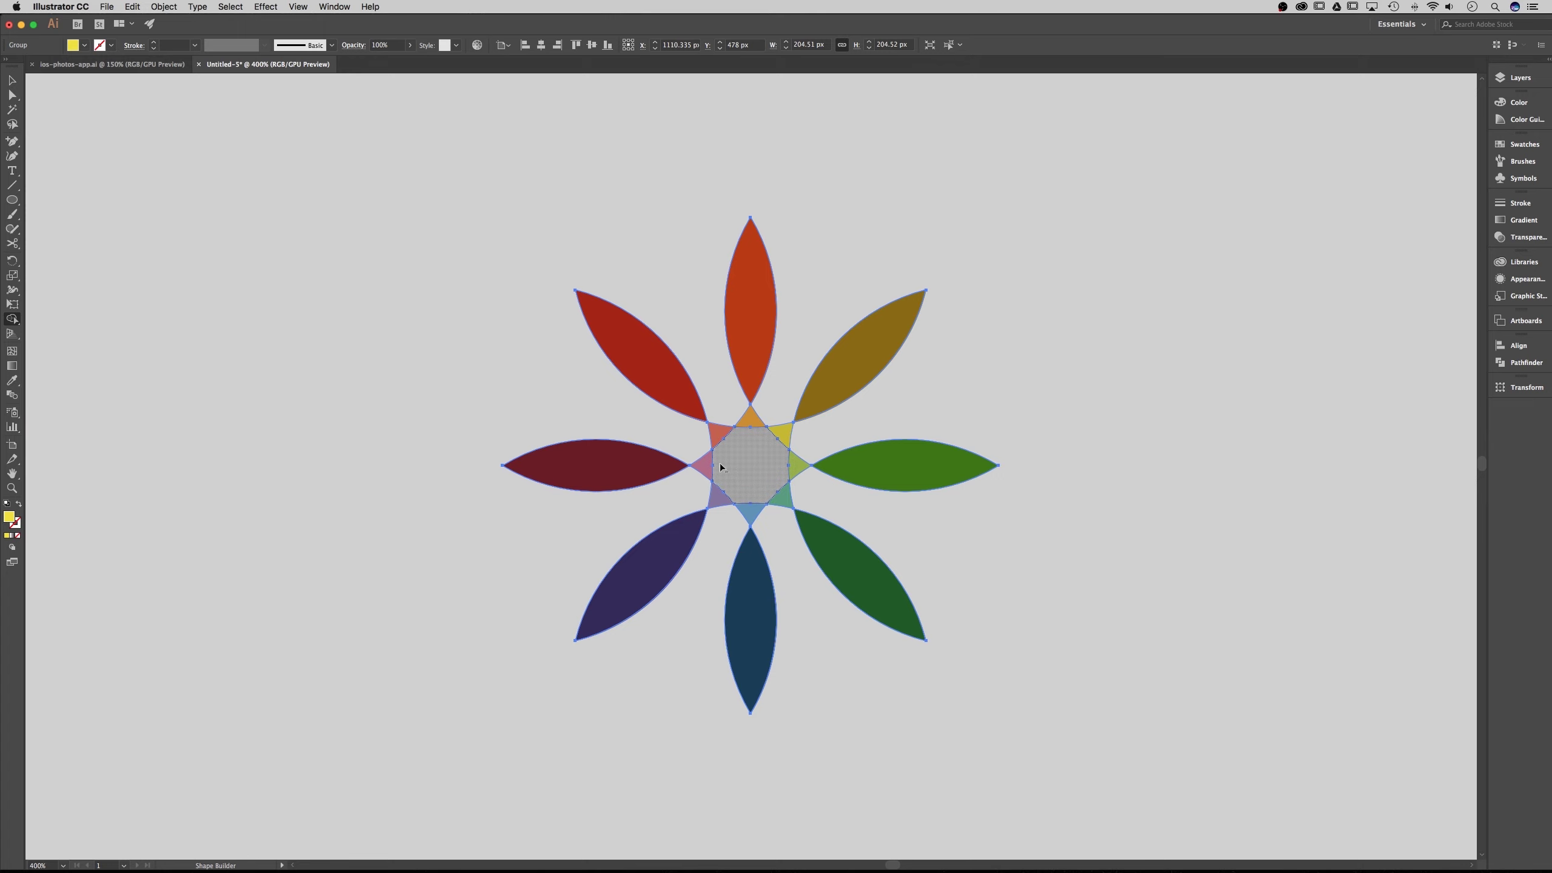
{"action": "mouse_move", "coordinate": [721, 467]}
{"action": "left_mouse_down"}
{"action": "mouse_move", "coordinate": [720, 435]}
{"action": "mouse_move", "coordinate": [759, 420]}
{"action": "mouse_move", "coordinate": [798, 468]}
{"action": "mouse_move", "coordinate": [751, 515]}
{"action": "mouse_move", "coordinate": [719, 504]}
{"action": "mouse_move", "coordinate": [705, 459]}
{"action": "left_mouse_up"}
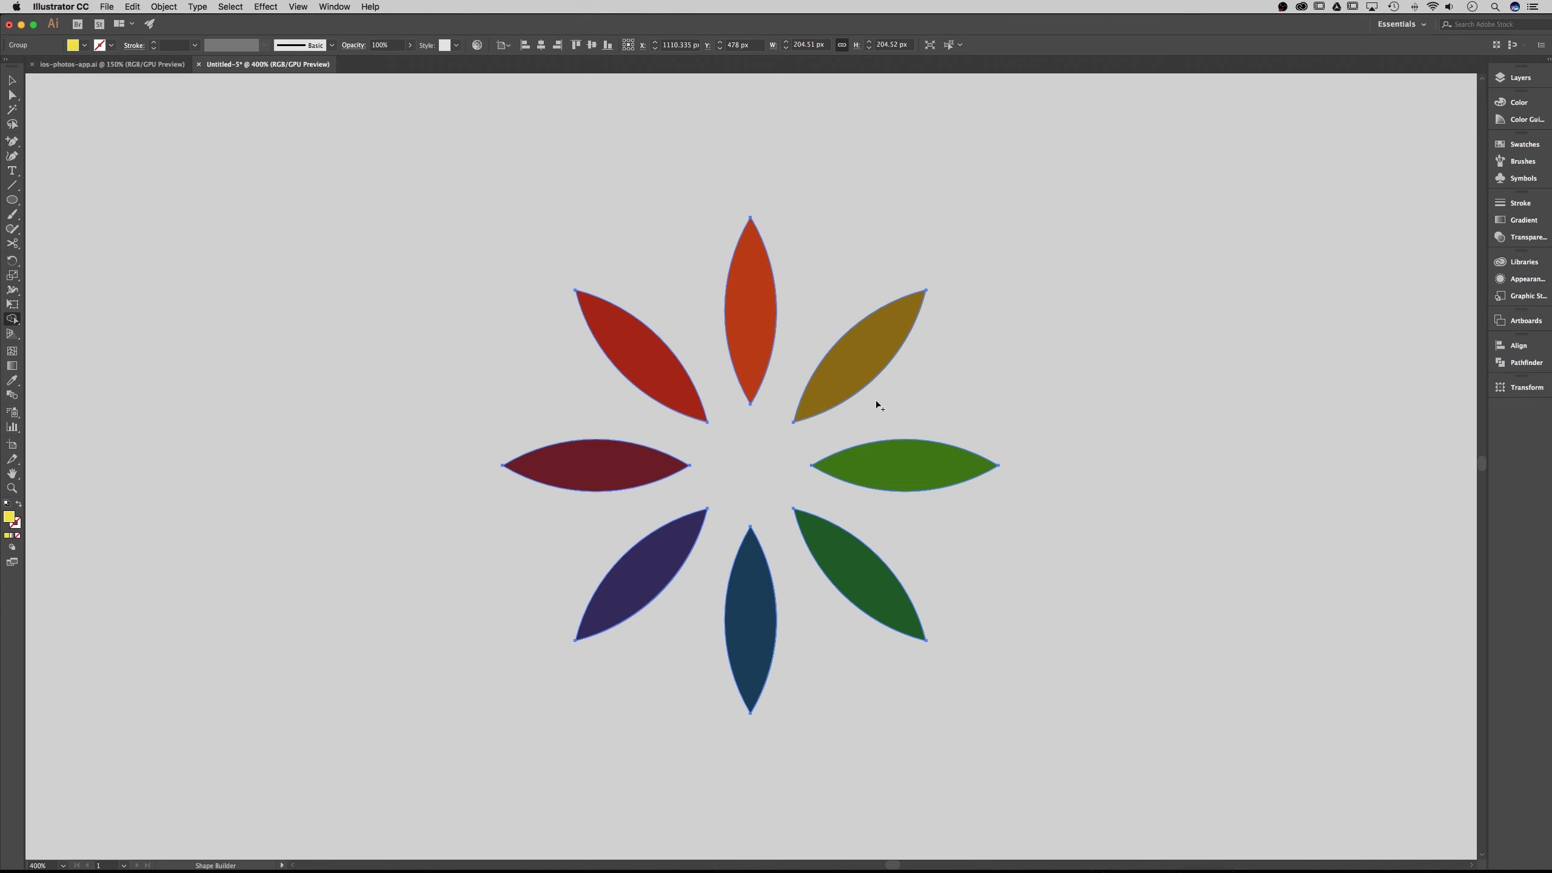
{"action": "key", "text": "v"}
{"action": "left_click", "coordinate": [1060, 422]}
Select the eight-leaf group with the iOS flower and centre the leaves on the big flower
{"action": "key", "text": "super+minus"}
{"action": "key", "text": "super+minus"}
{"action": "key", "text": "super+minus"}
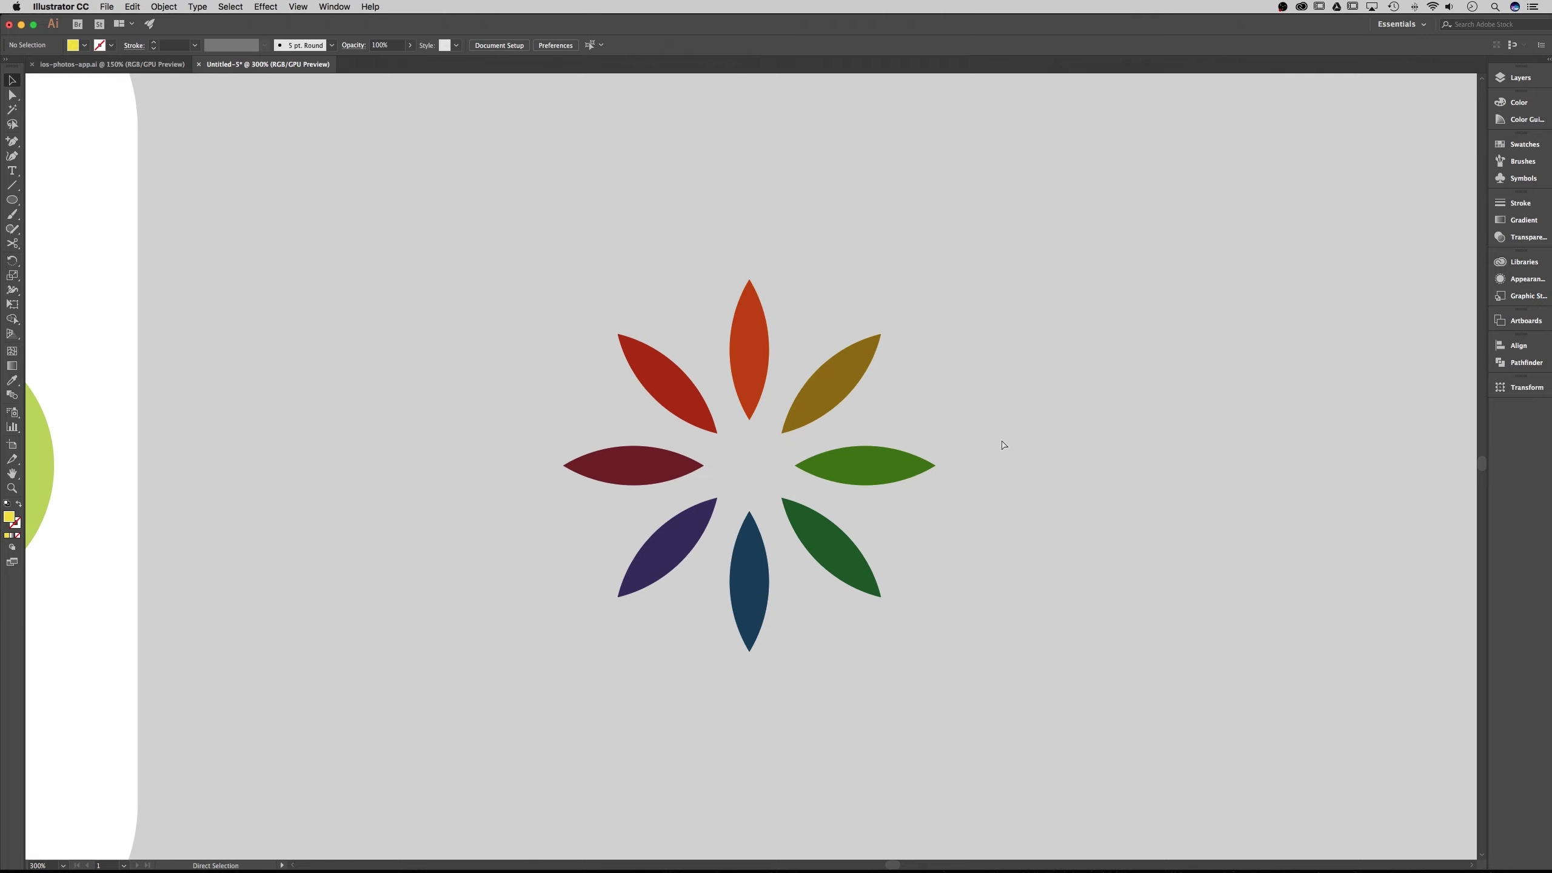
{"action": "scroll", "coordinate": [647, 477], "scroll_direction": "left", "scroll_amount": 3}
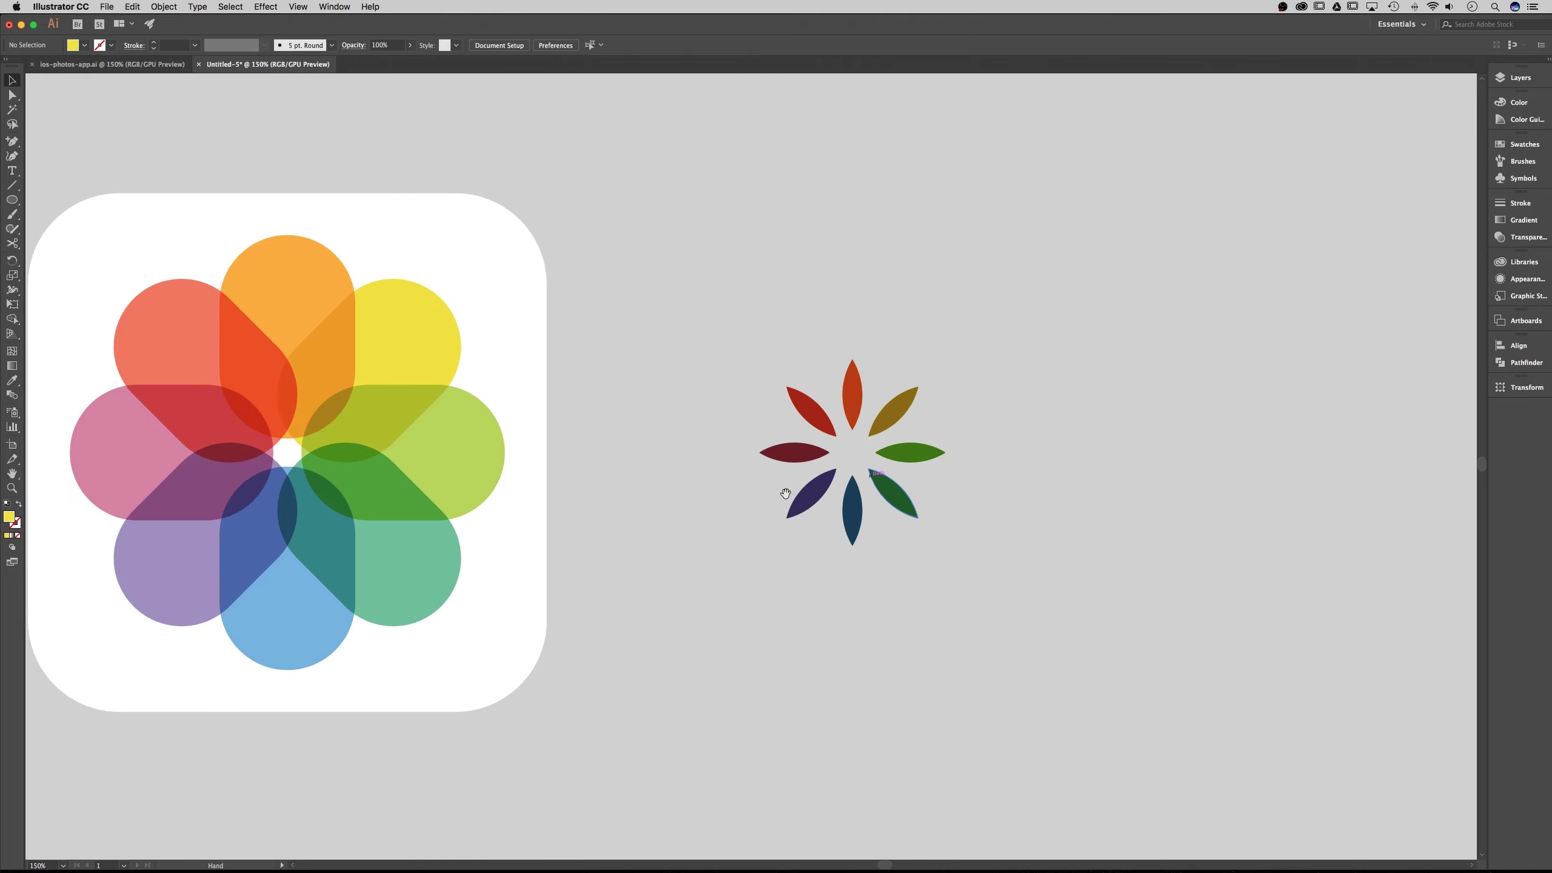
{"action": "scroll", "coordinate": [978, 489], "scroll_direction": "left", "scroll_amount": 5}
{"action": "left_click_drag", "start_coordinate": [984, 428], "coordinate": [930, 367]}
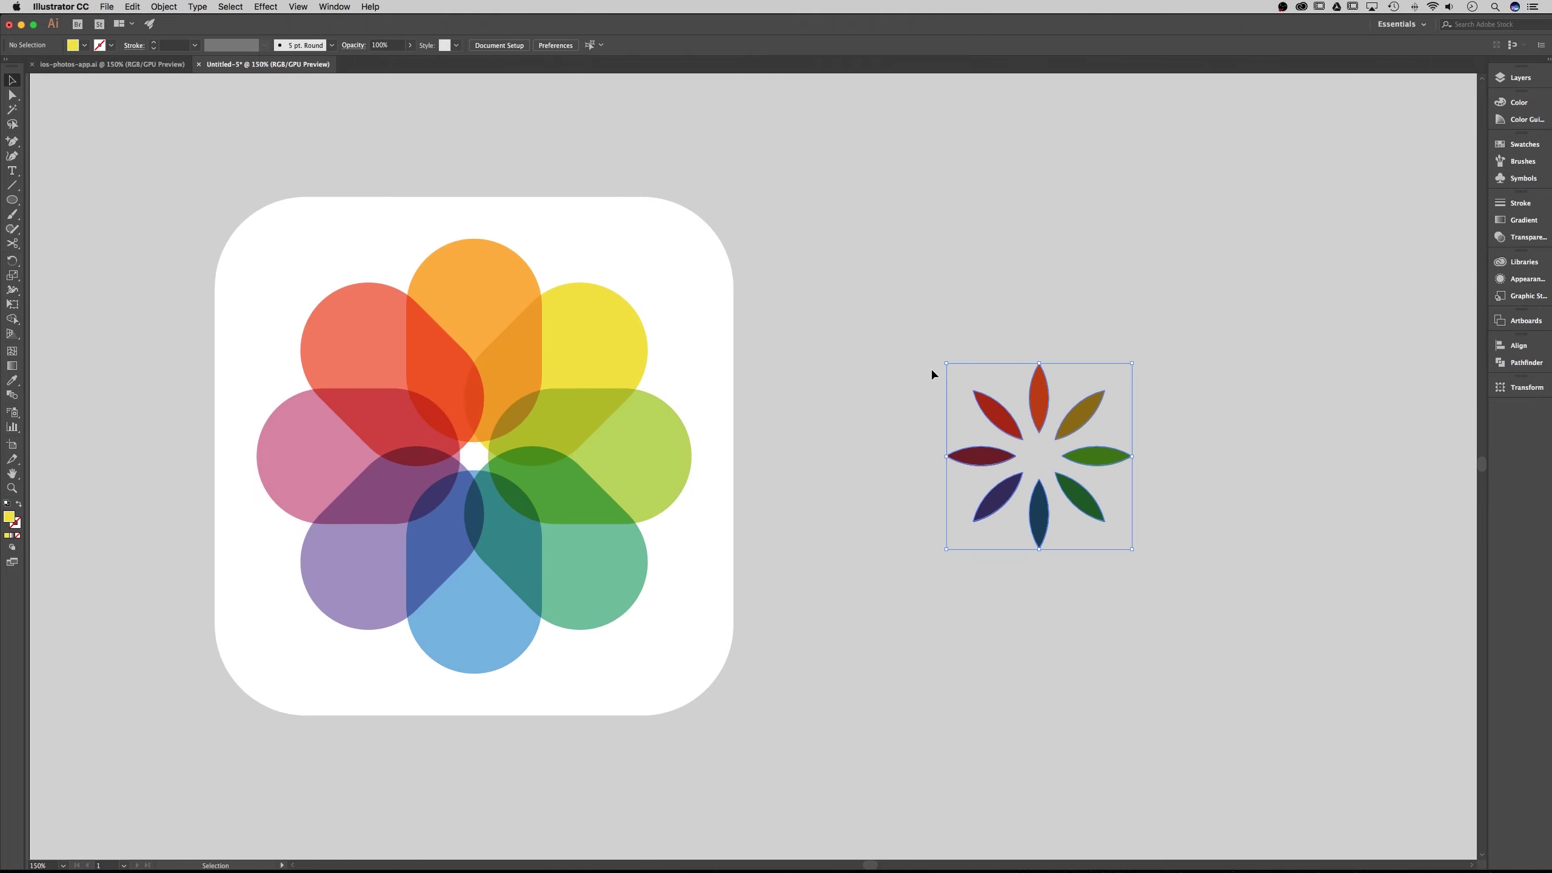
{"action": "left_click", "coordinate": [1194, 318]}
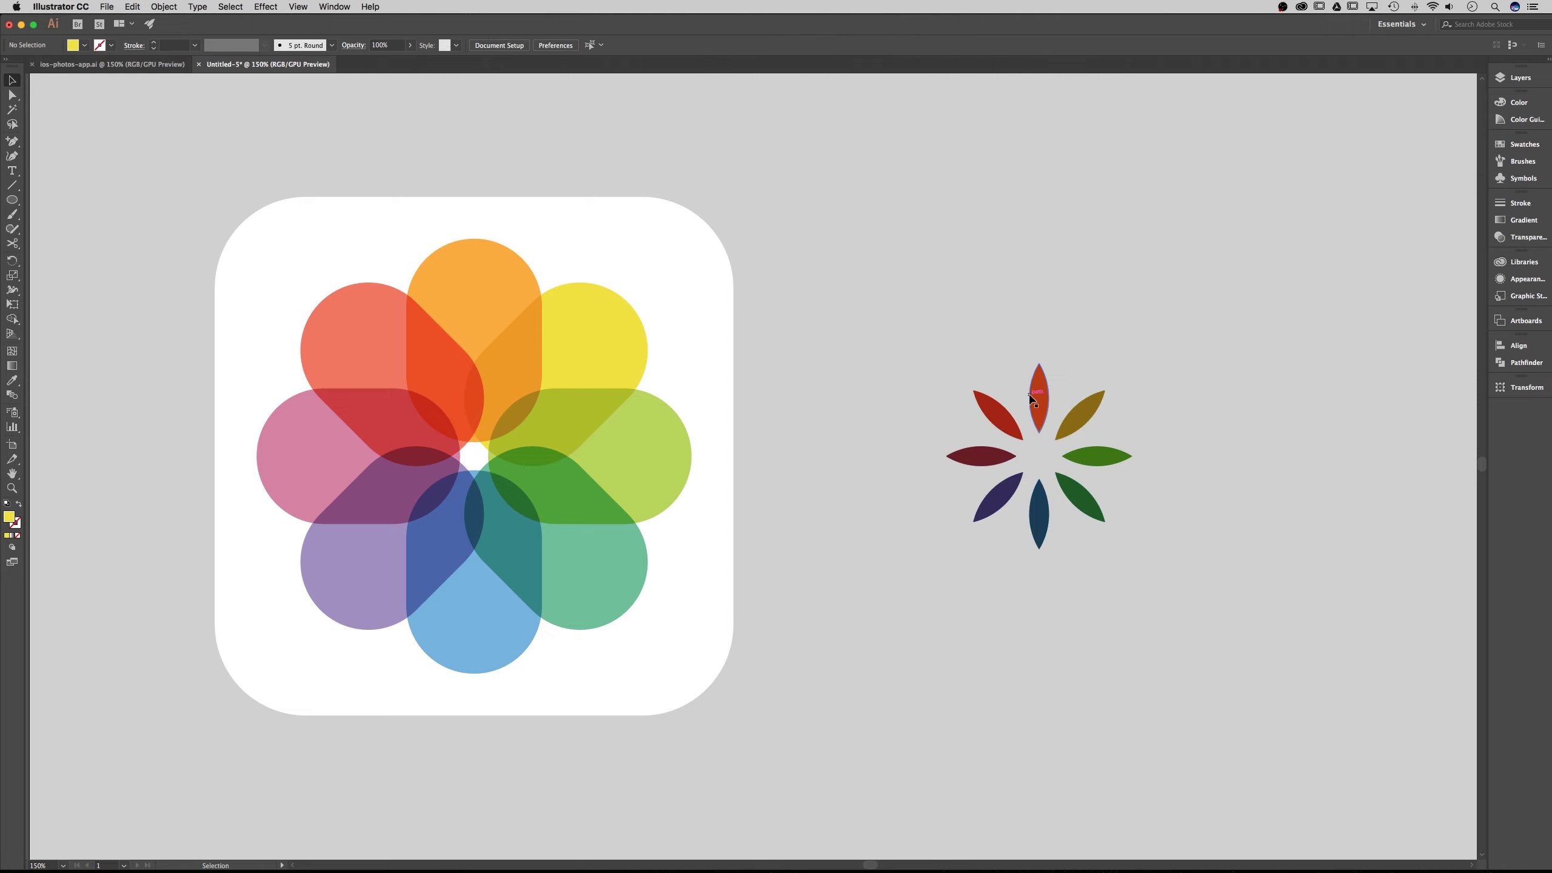
{"action": "left_click_drag", "start_coordinate": [1036, 396], "coordinate": [1043, 378]}
{"action": "key", "text": "super+z"}
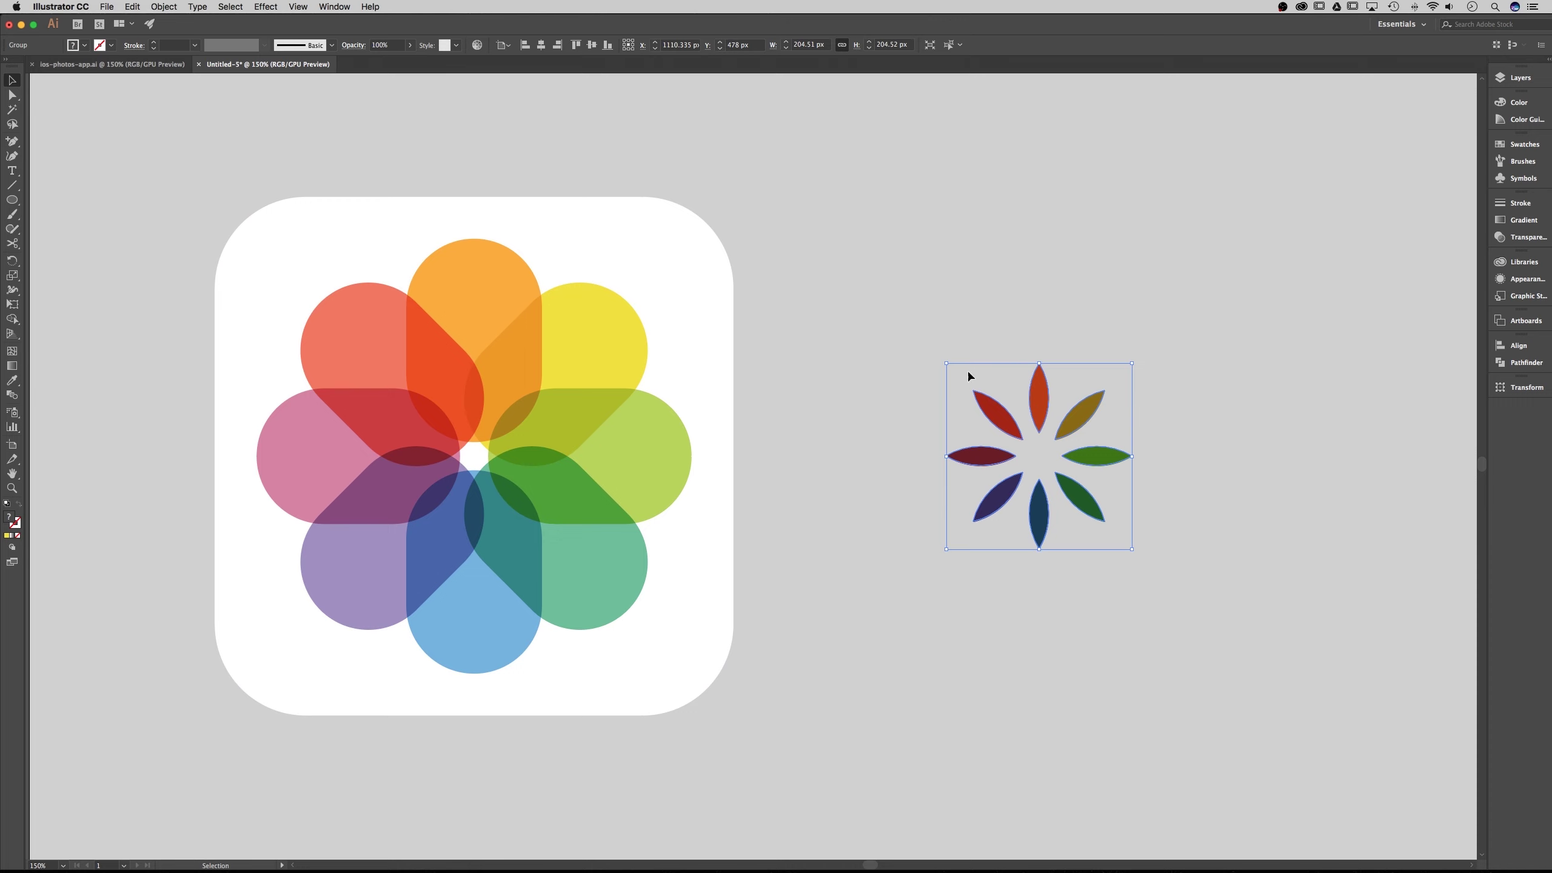
{"action": "left_click", "coordinate": [505, 354], "text": "shift"}
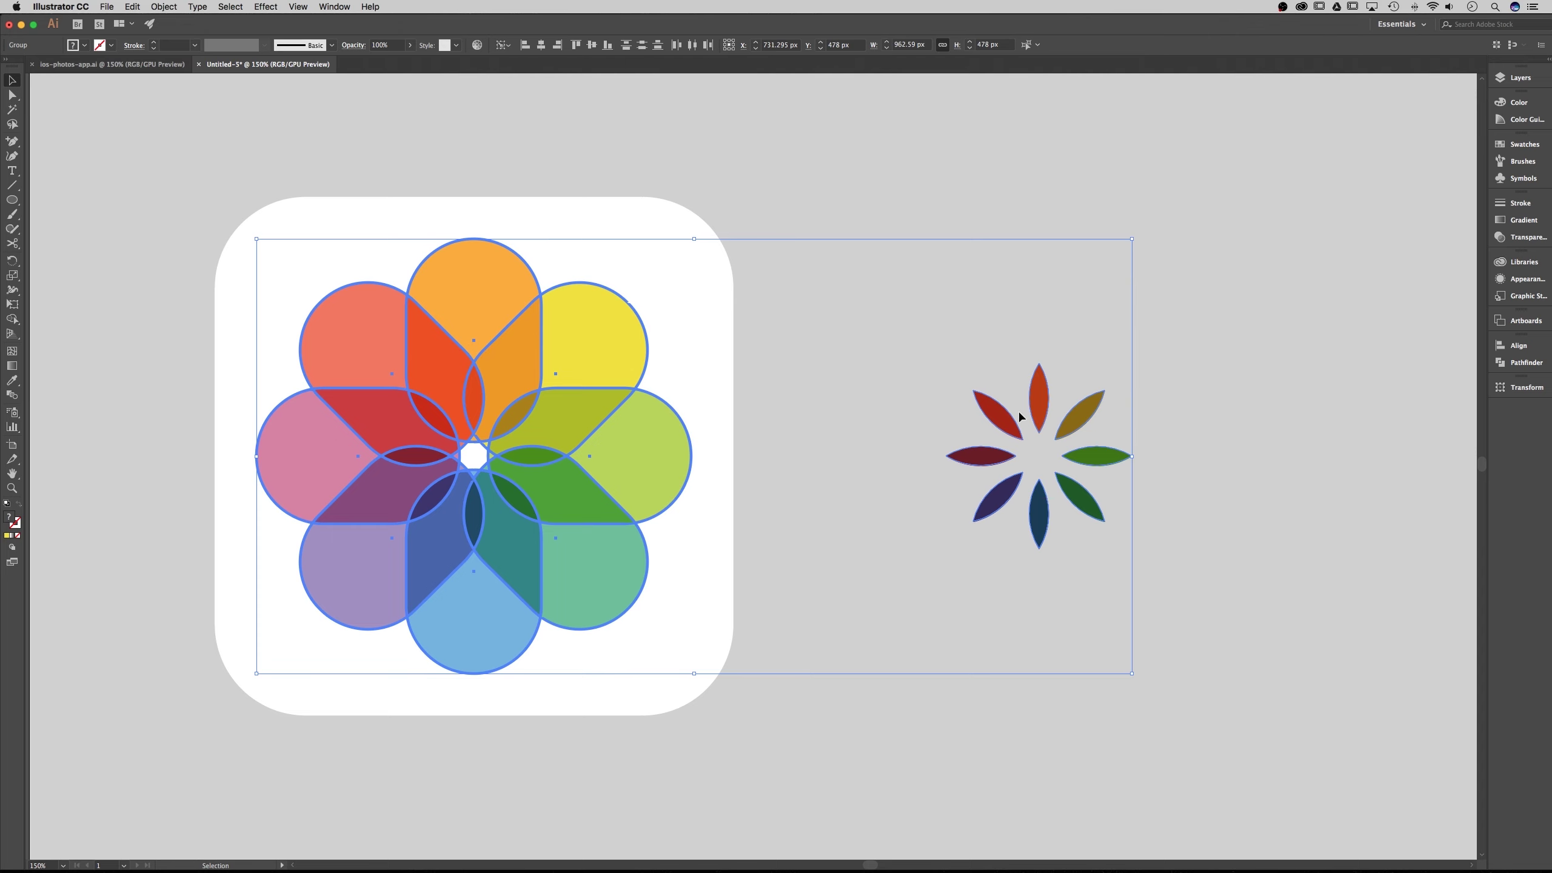
{"action": "left_click", "coordinate": [541, 46]}
{"action": "left_click", "coordinate": [880, 367]}
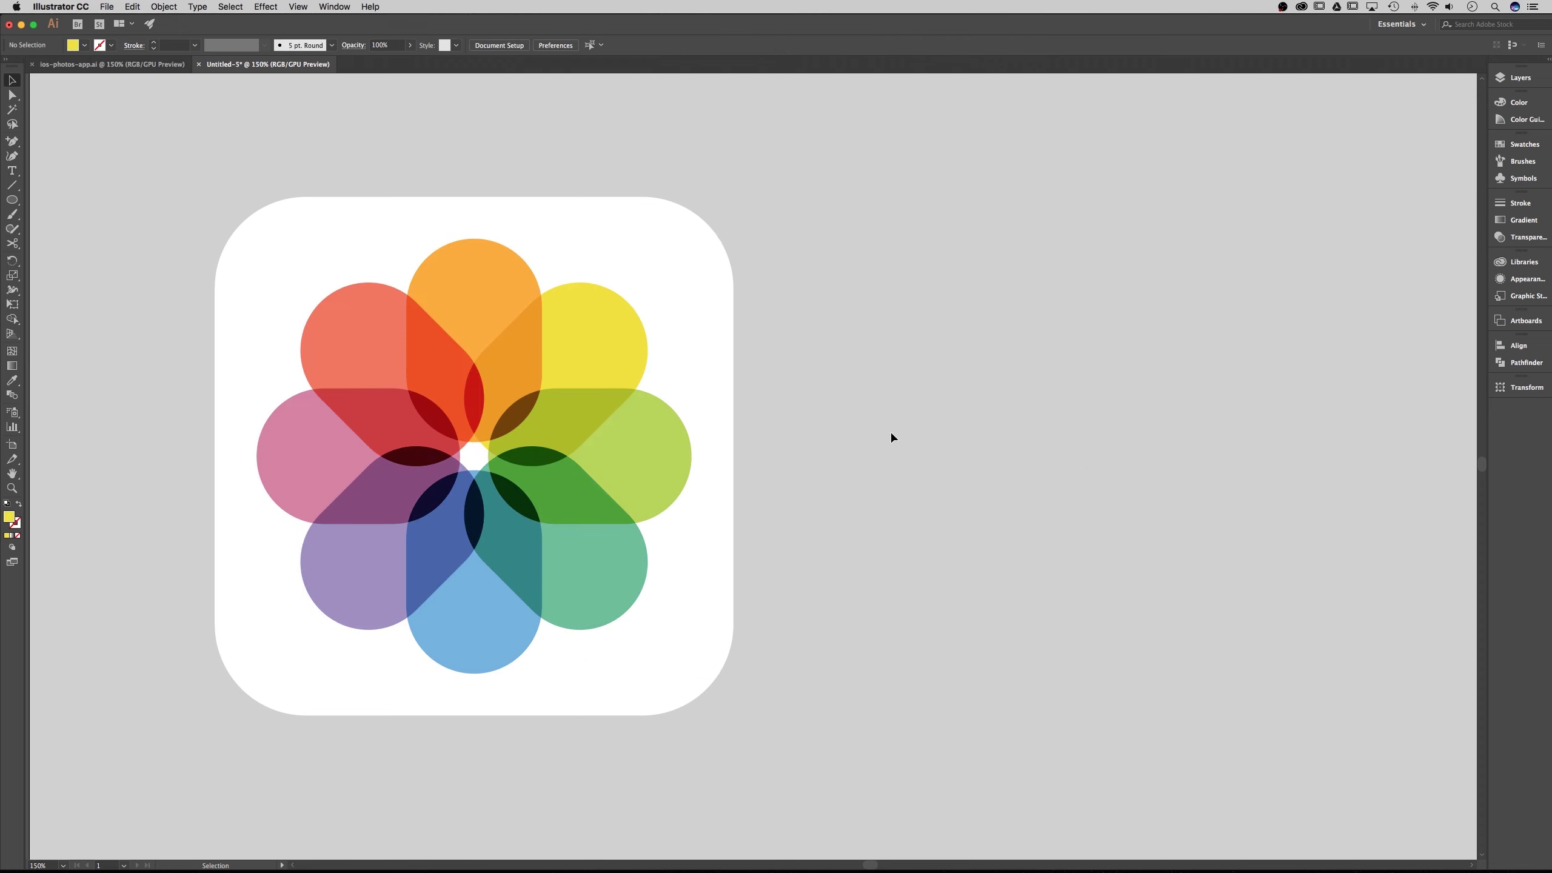
Set the small centre flower group's opacity to 25%
{"action": "left_click", "coordinate": [523, 423]}
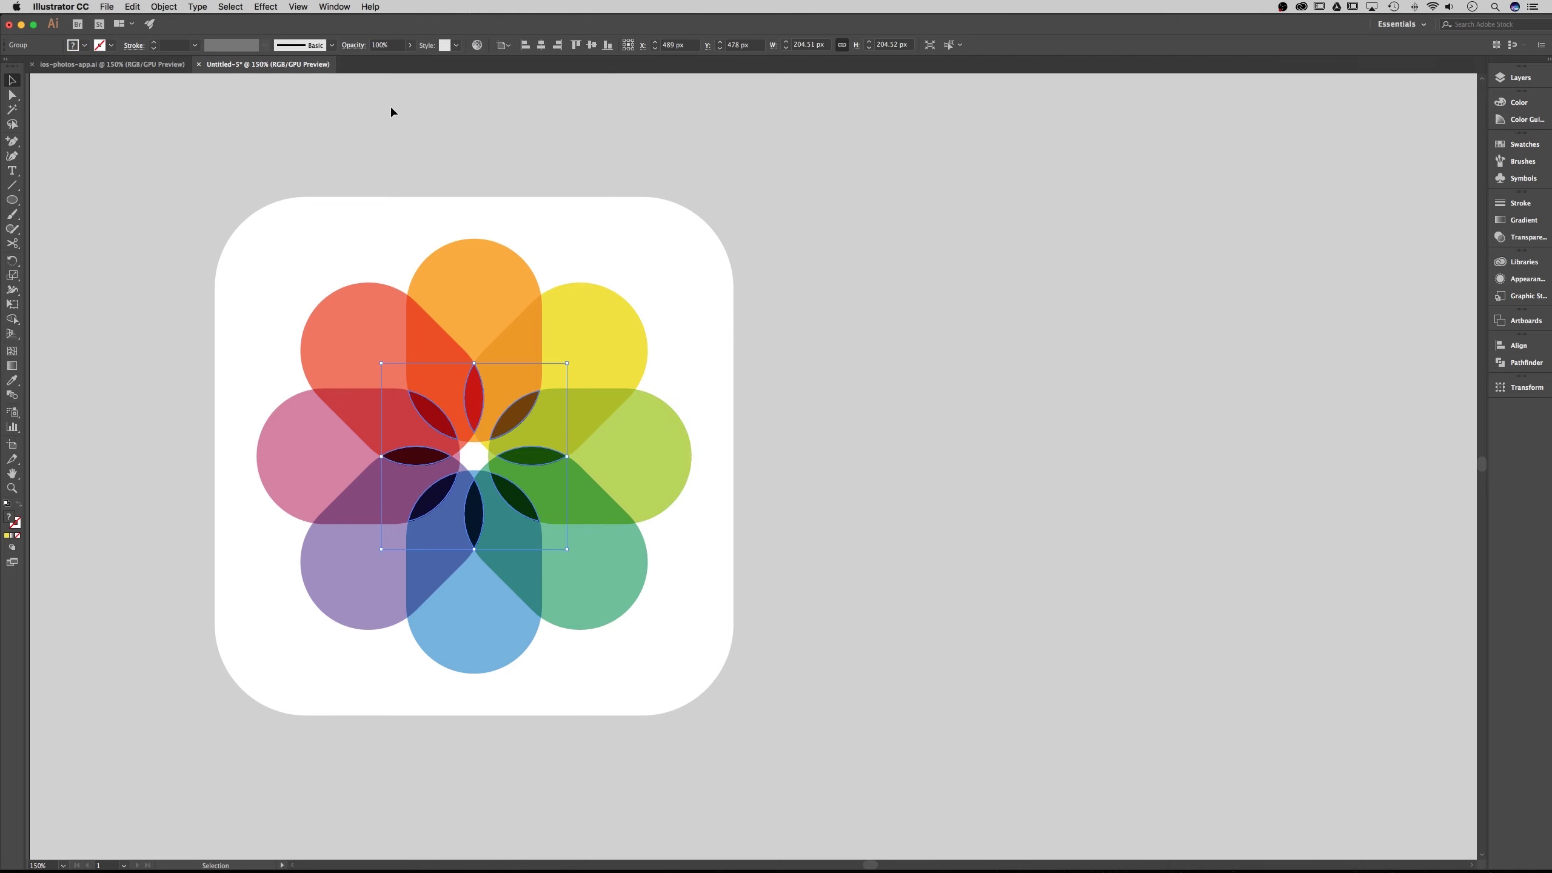
{"action": "left_click", "coordinate": [376, 45]}
{"action": "type", "text": "25"}
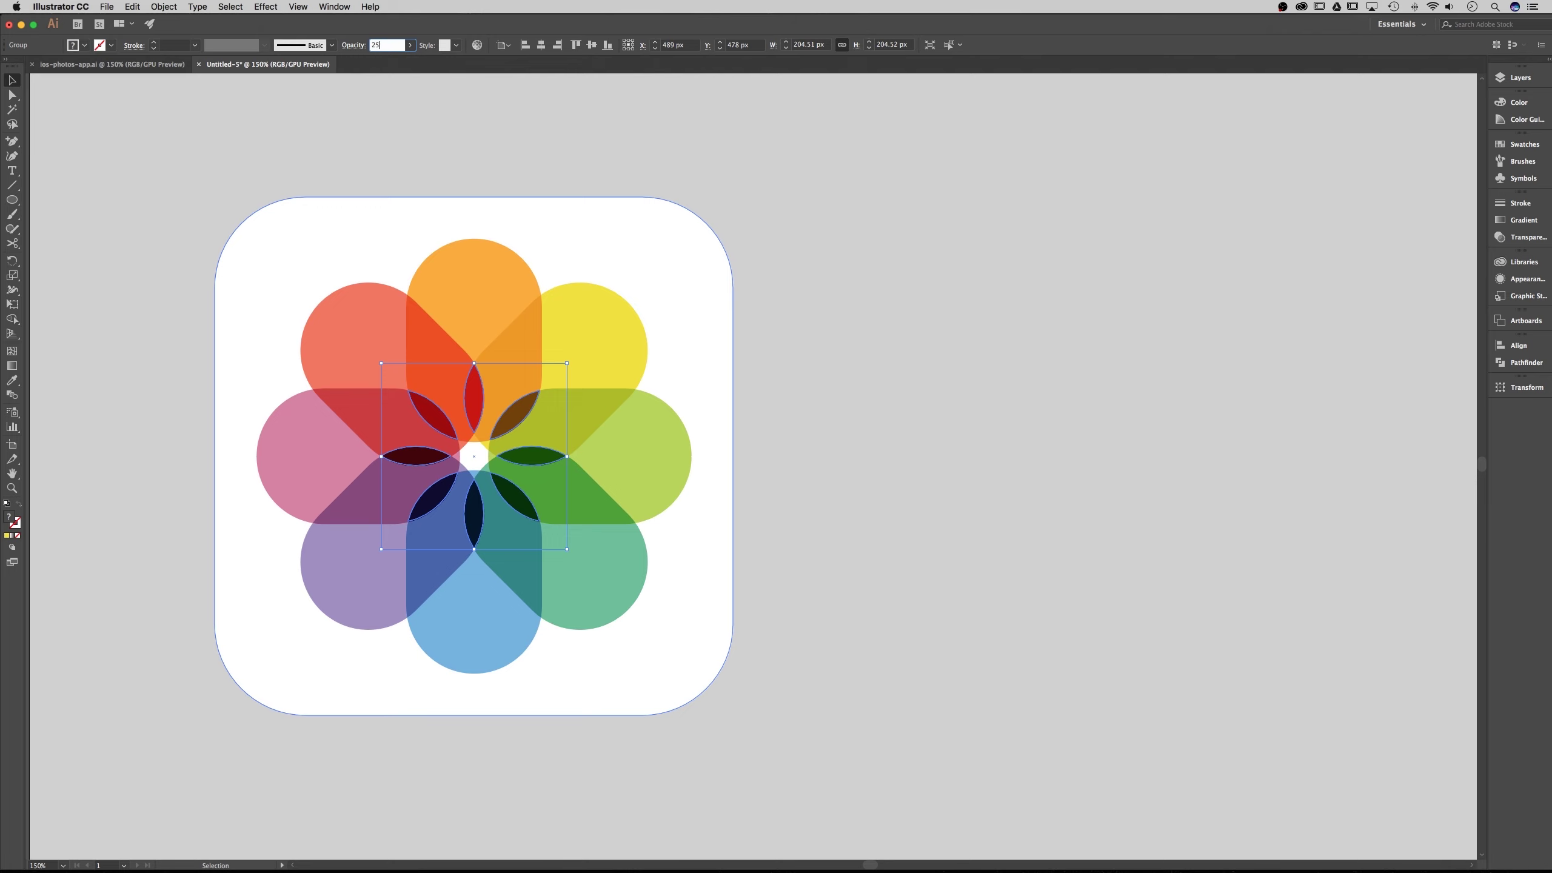
{"action": "key", "text": "Return"}
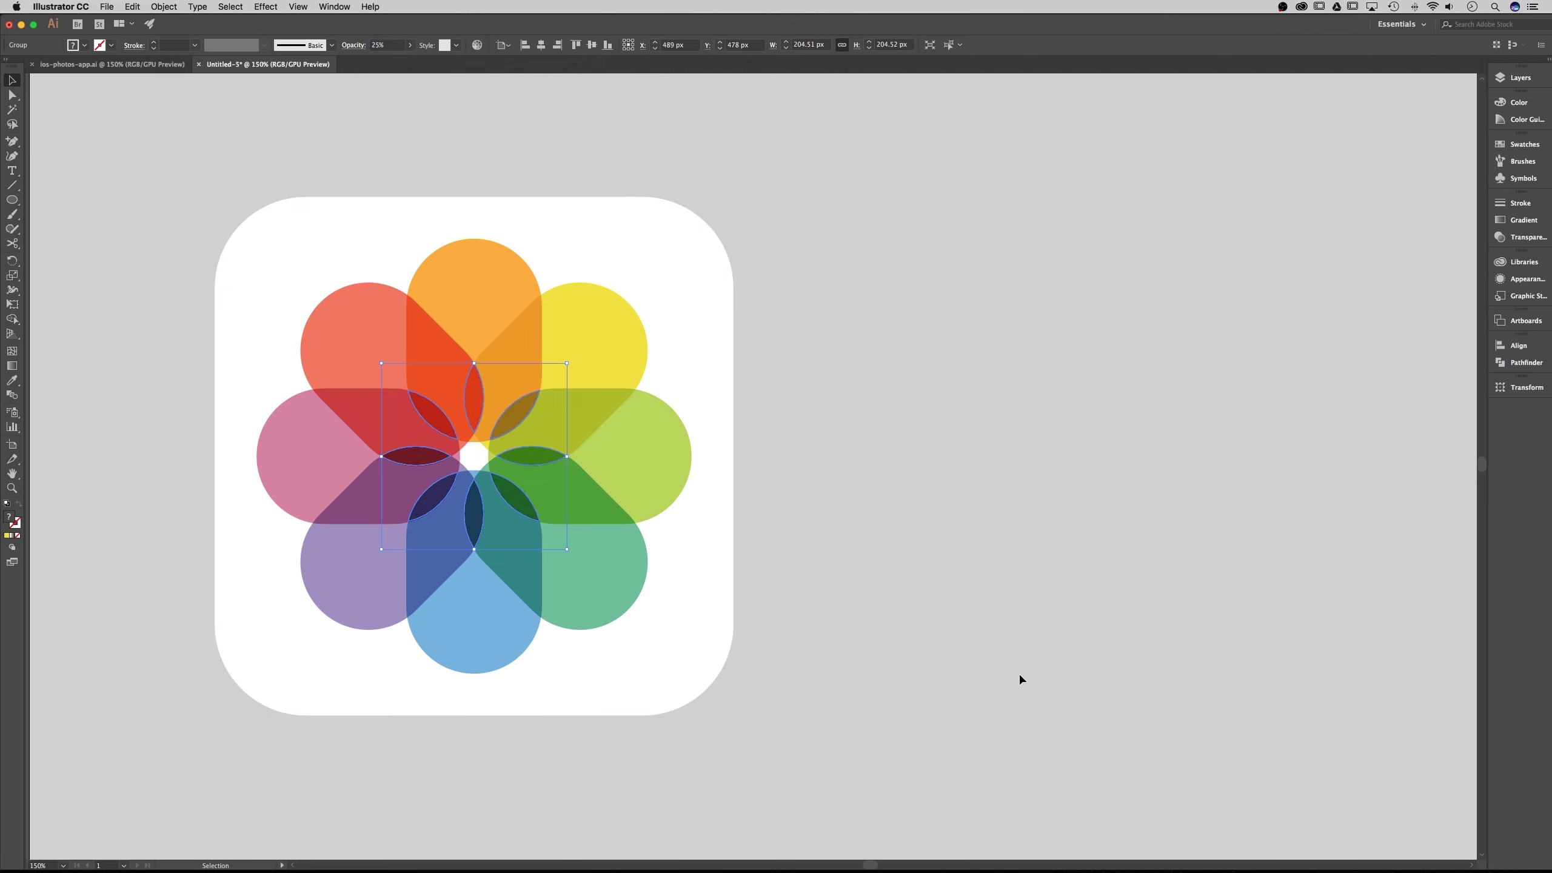
{"action": "left_click", "coordinate": [1014, 578]}
{"action": "scroll", "coordinate": [911, 405], "scroll_direction": "left", "scroll_amount": 2}
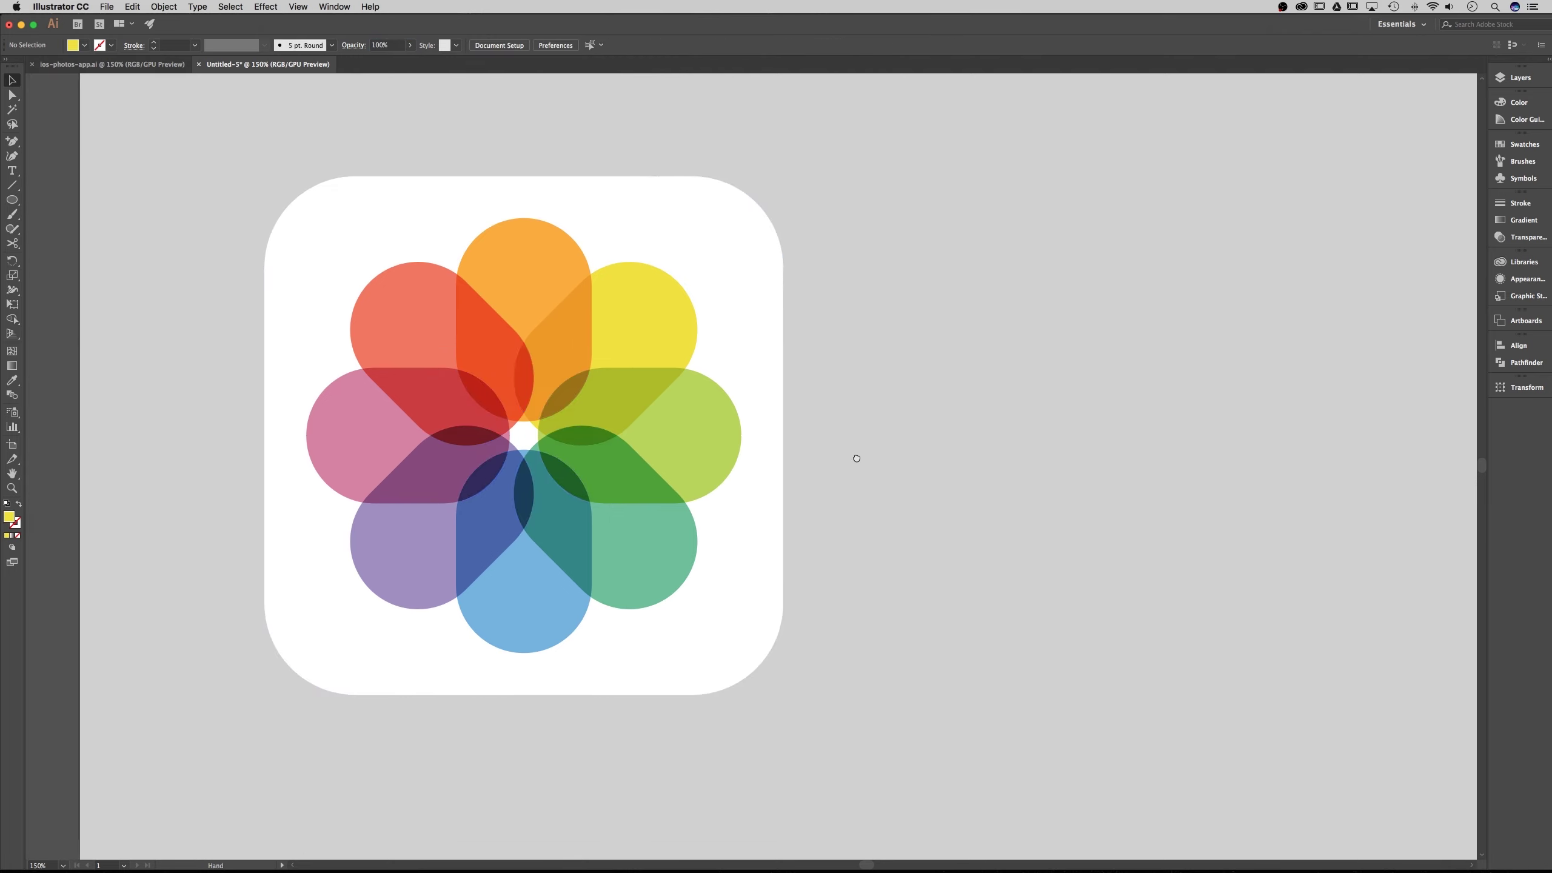
Centre the whole icon group horizontally and vertically on the artboard (X 960, Y 540)
{"action": "key", "text": "super+minus"}
{"action": "left_click_drag", "start_coordinate": [831, 558], "coordinate": [803, 602]}
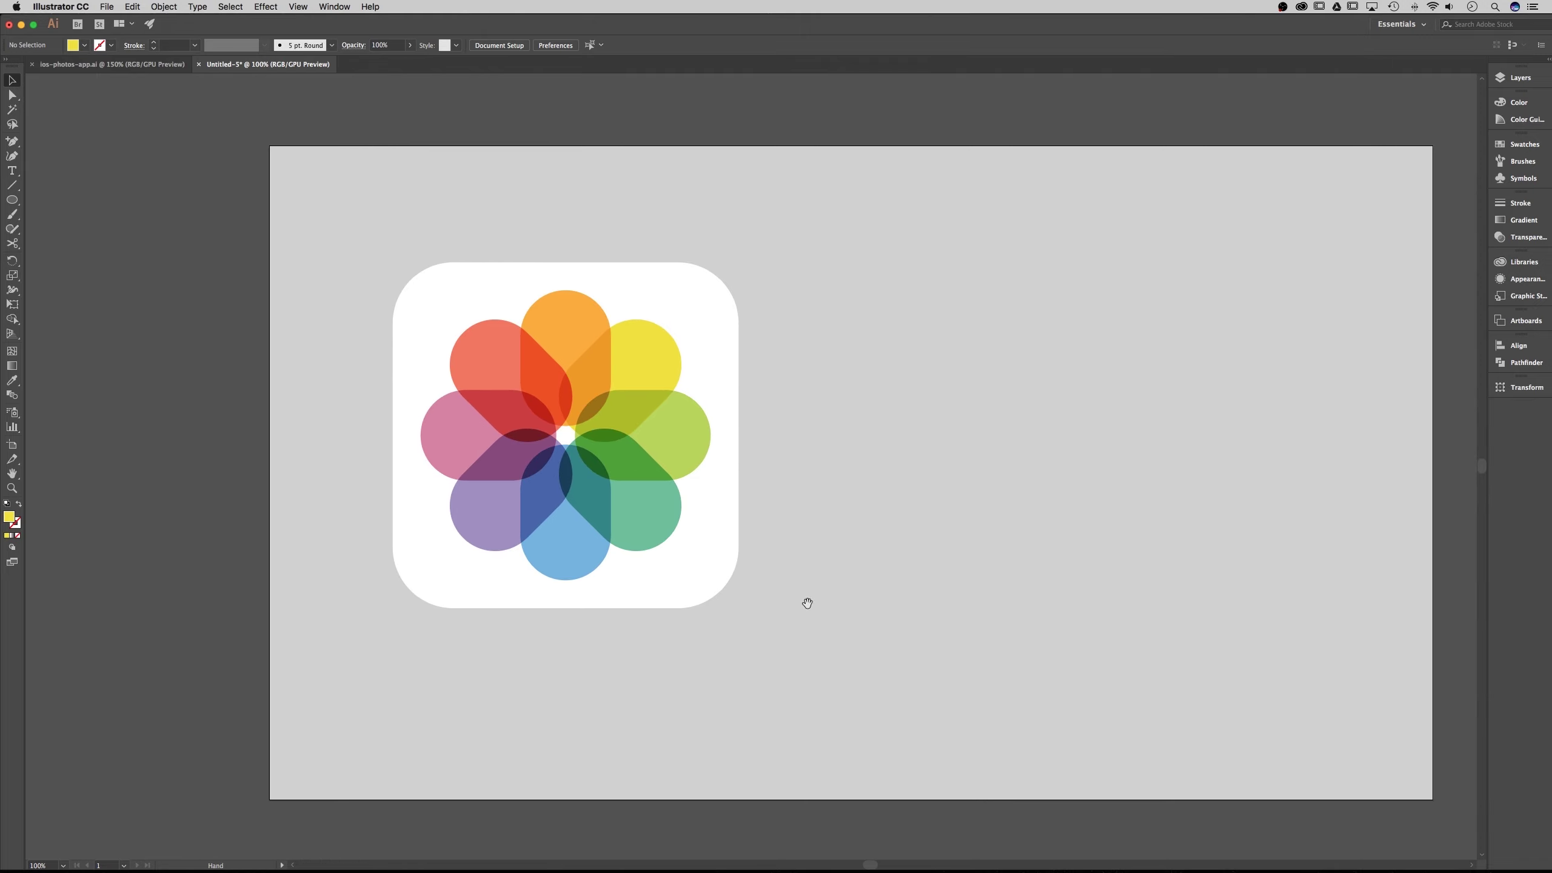
{"action": "left_click_drag", "start_coordinate": [897, 609], "coordinate": [415, 203]}
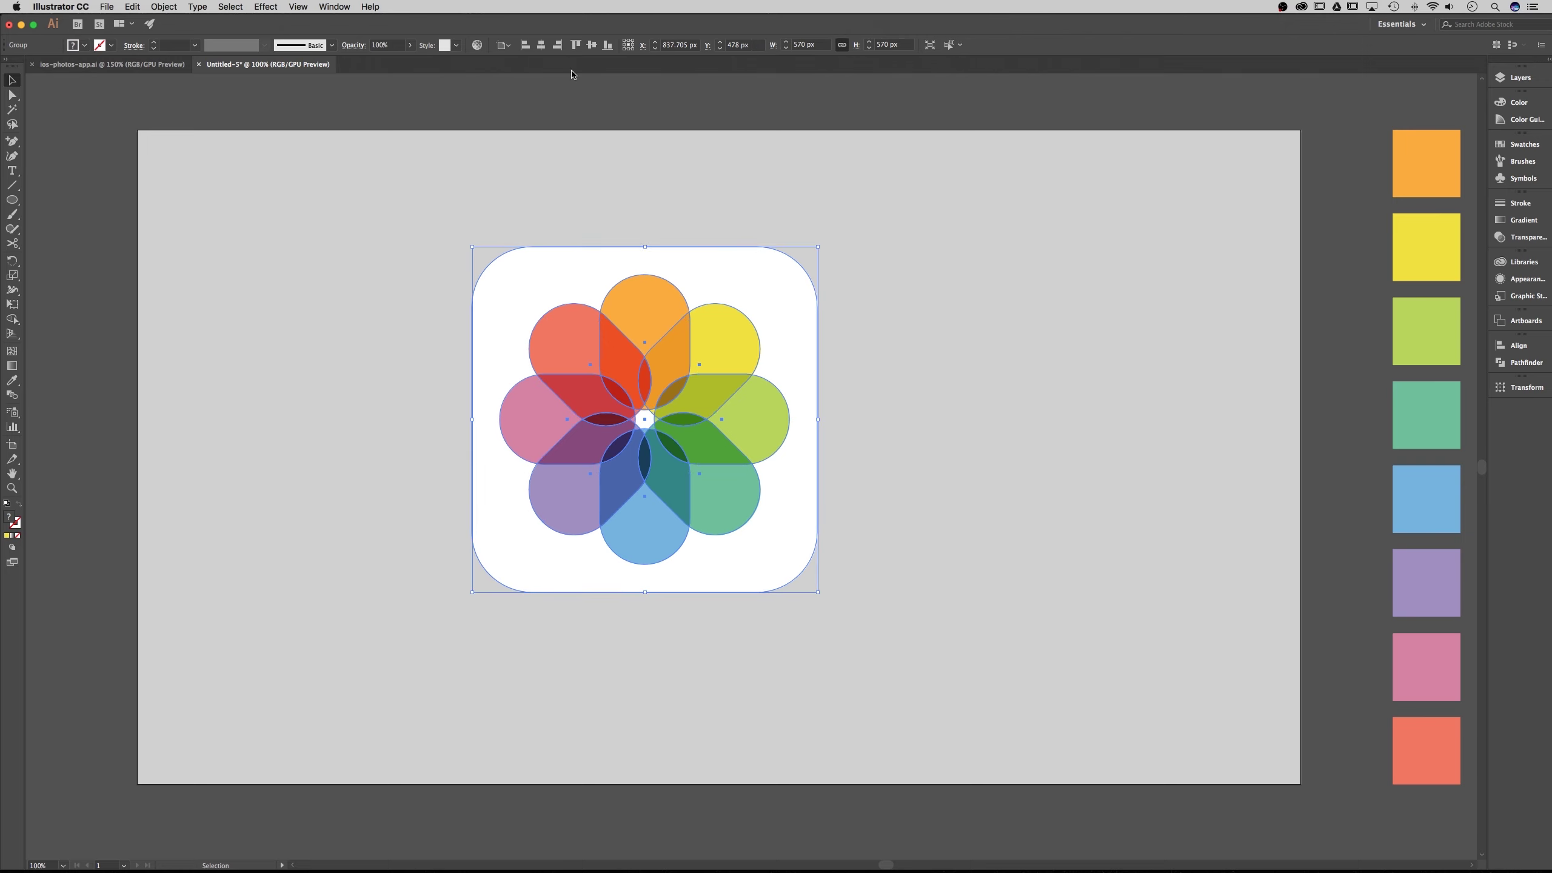
{"action": "left_click", "coordinate": [502, 45]}
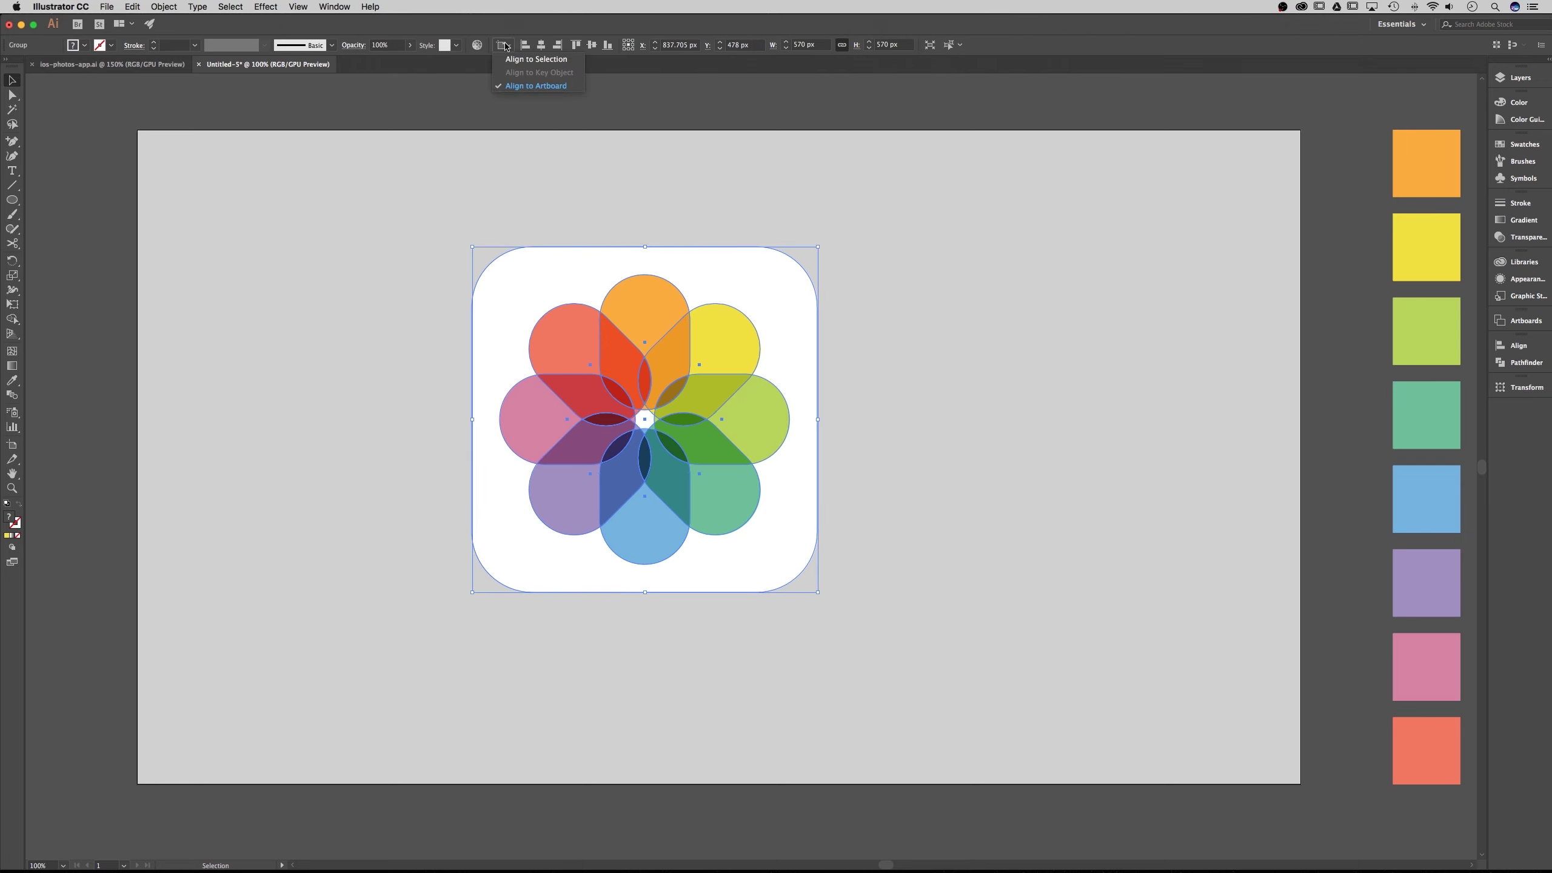
{"action": "left_click", "coordinate": [515, 86]}
{"action": "left_click", "coordinate": [540, 45]}
{"action": "left_click", "coordinate": [593, 45]}
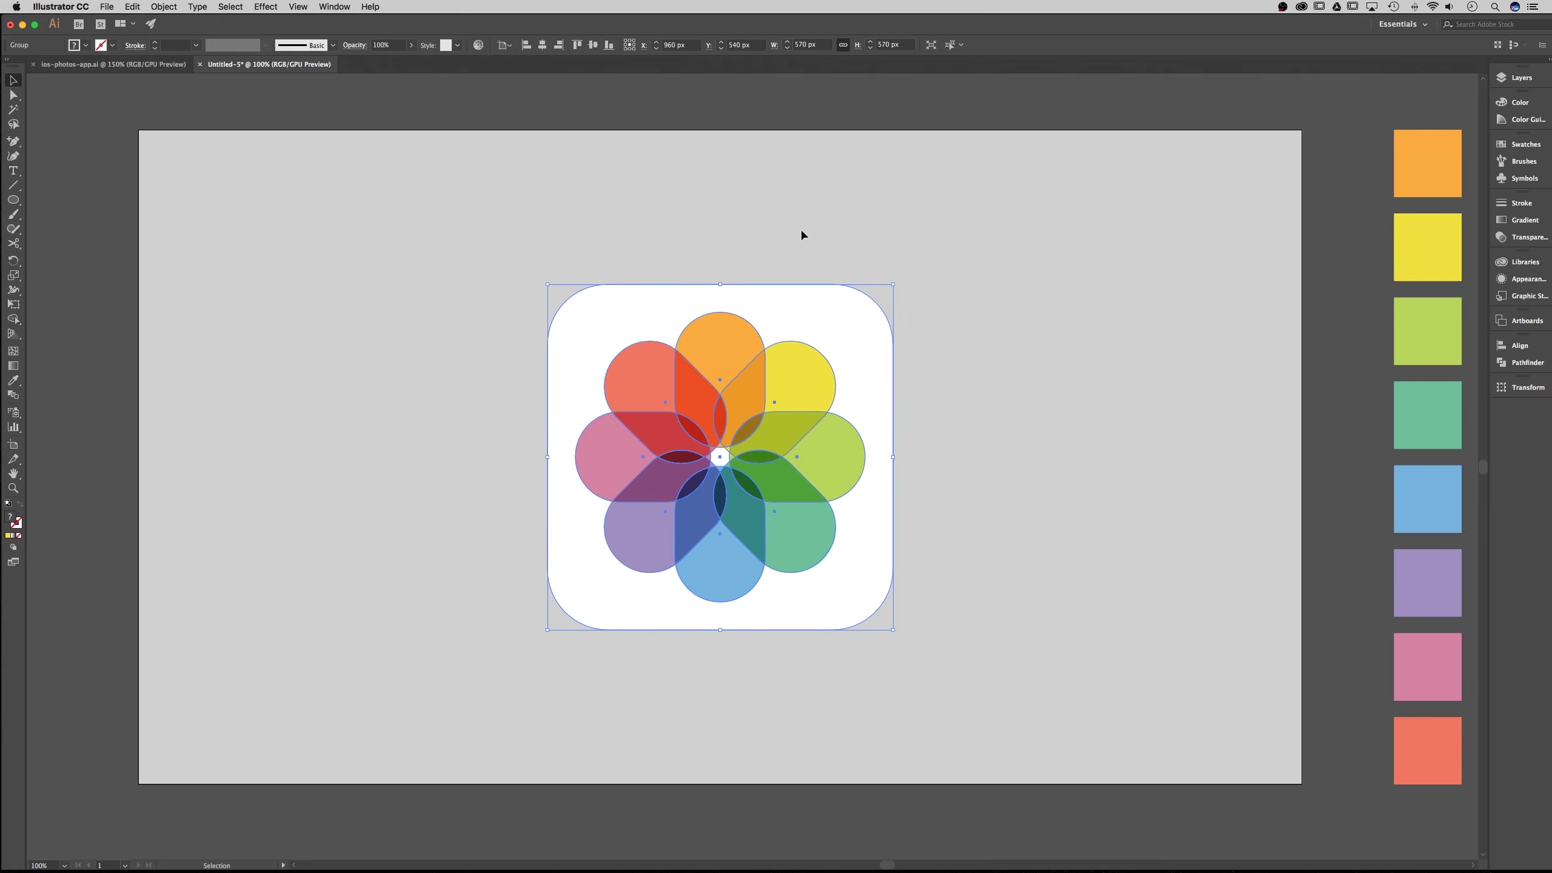
{"action": "left_click", "coordinate": [992, 409]}
{"action": "scroll", "coordinate": [938, 420], "scroll_direction": "right", "scroll_amount": 2}
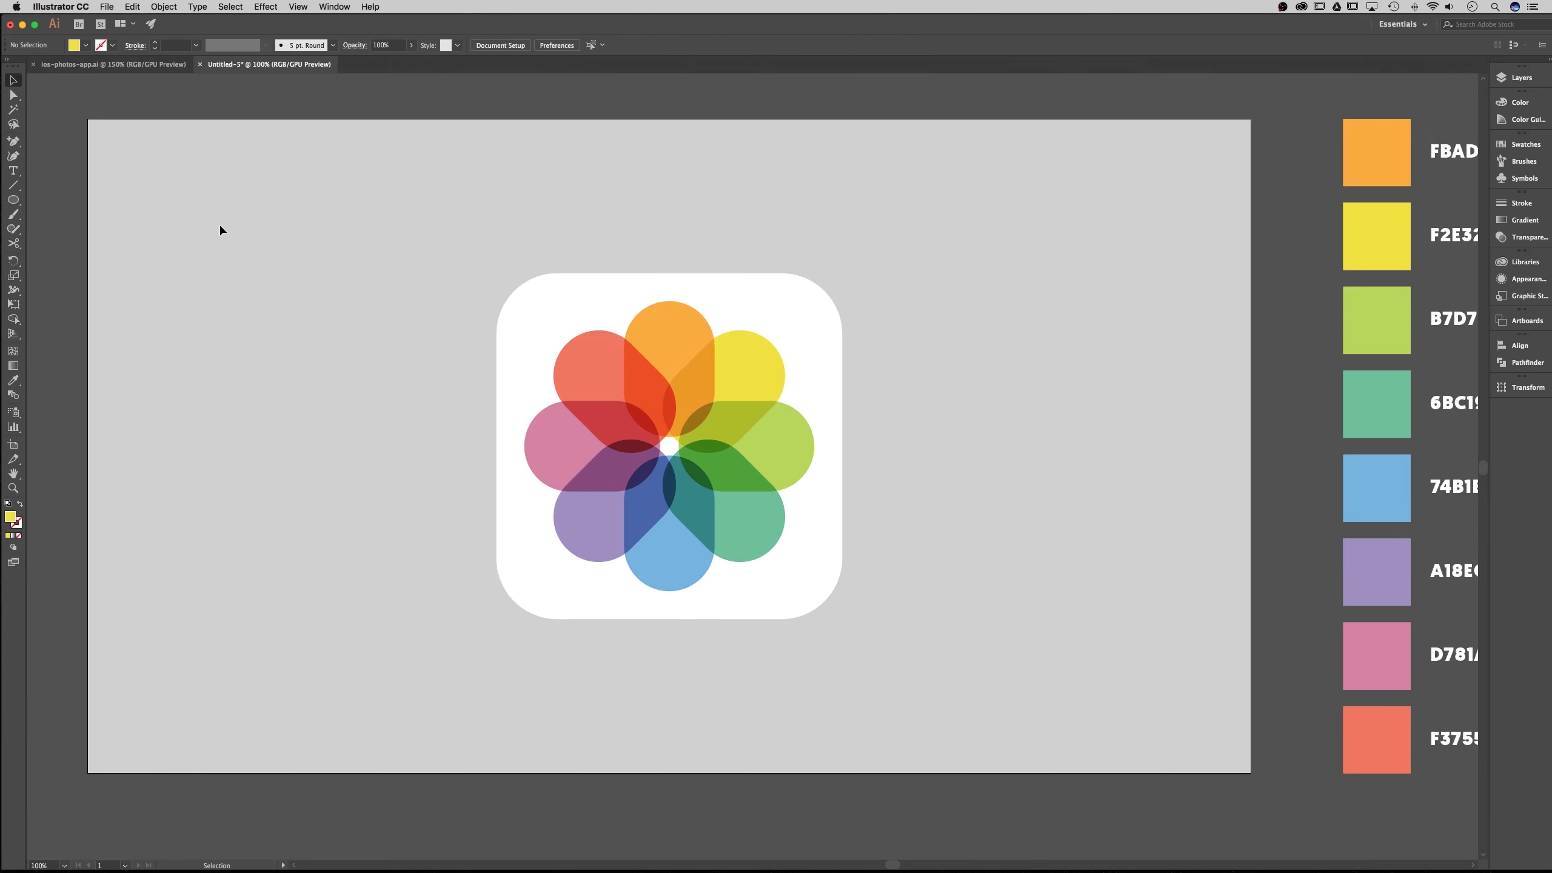
Select the artboard-sized background rectangle
{"action": "key", "text": "a"}
{"action": "left_click", "coordinate": [224, 232]}
{"action": "key", "text": "v"}
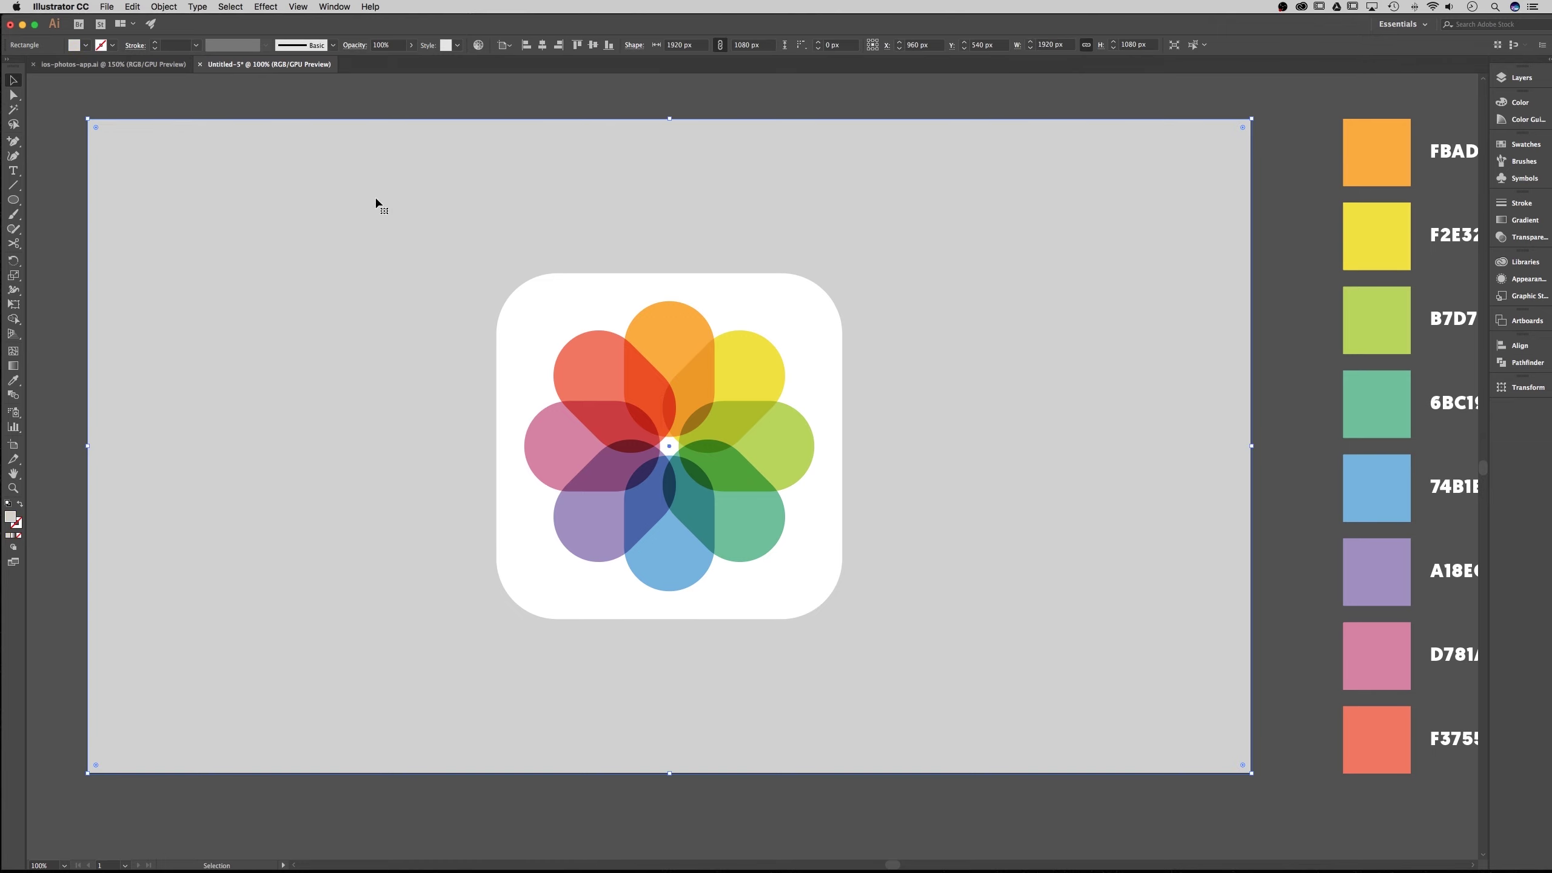
{"action": "left_click", "coordinate": [463, 114]}
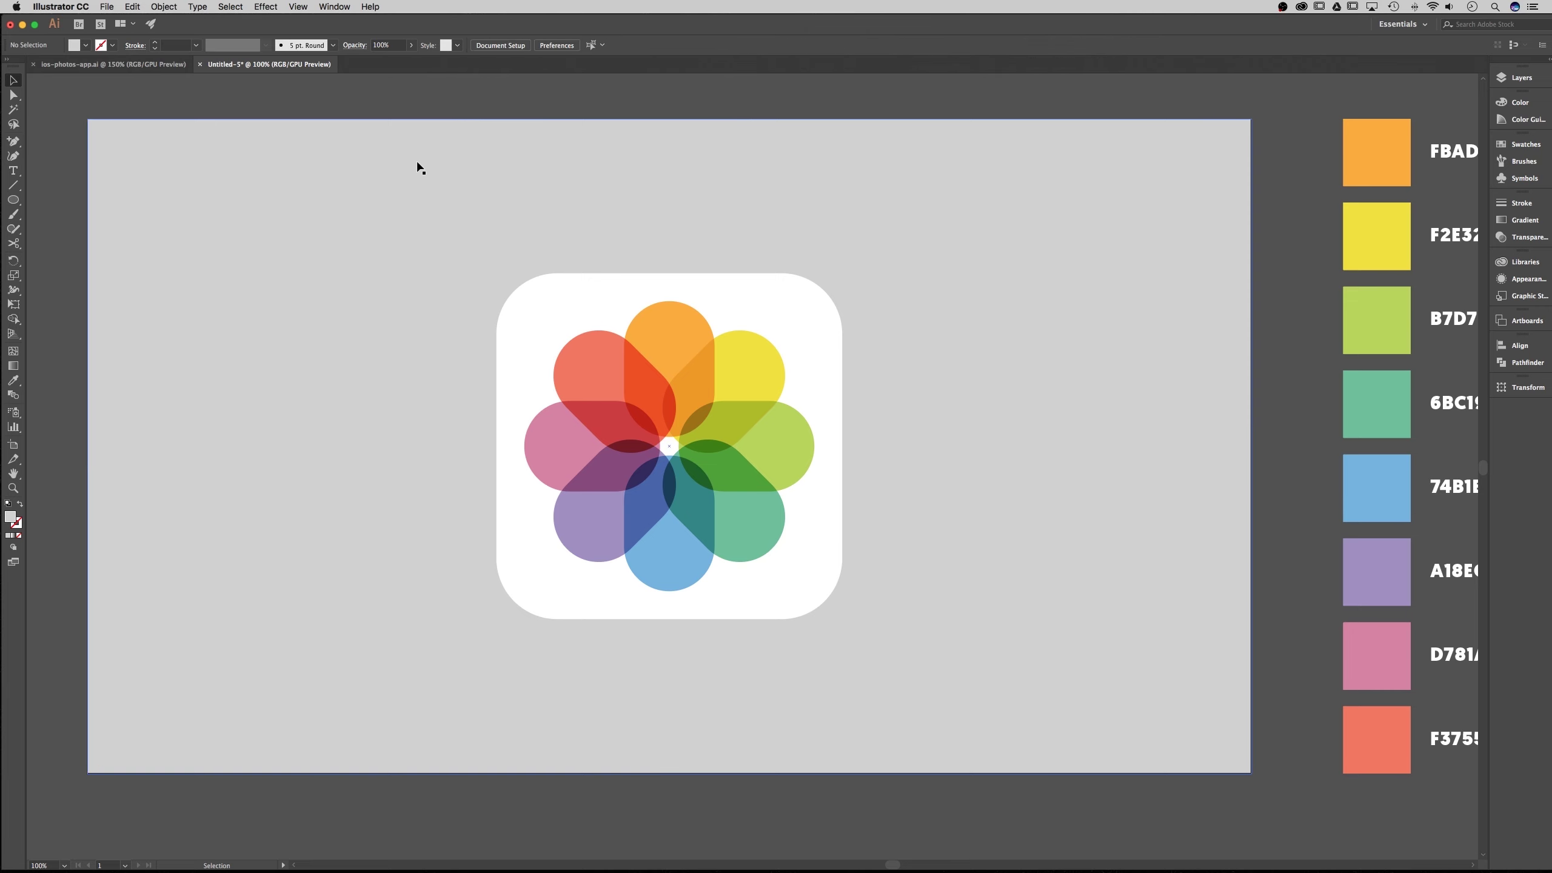
{"action": "left_click", "coordinate": [372, 165]}
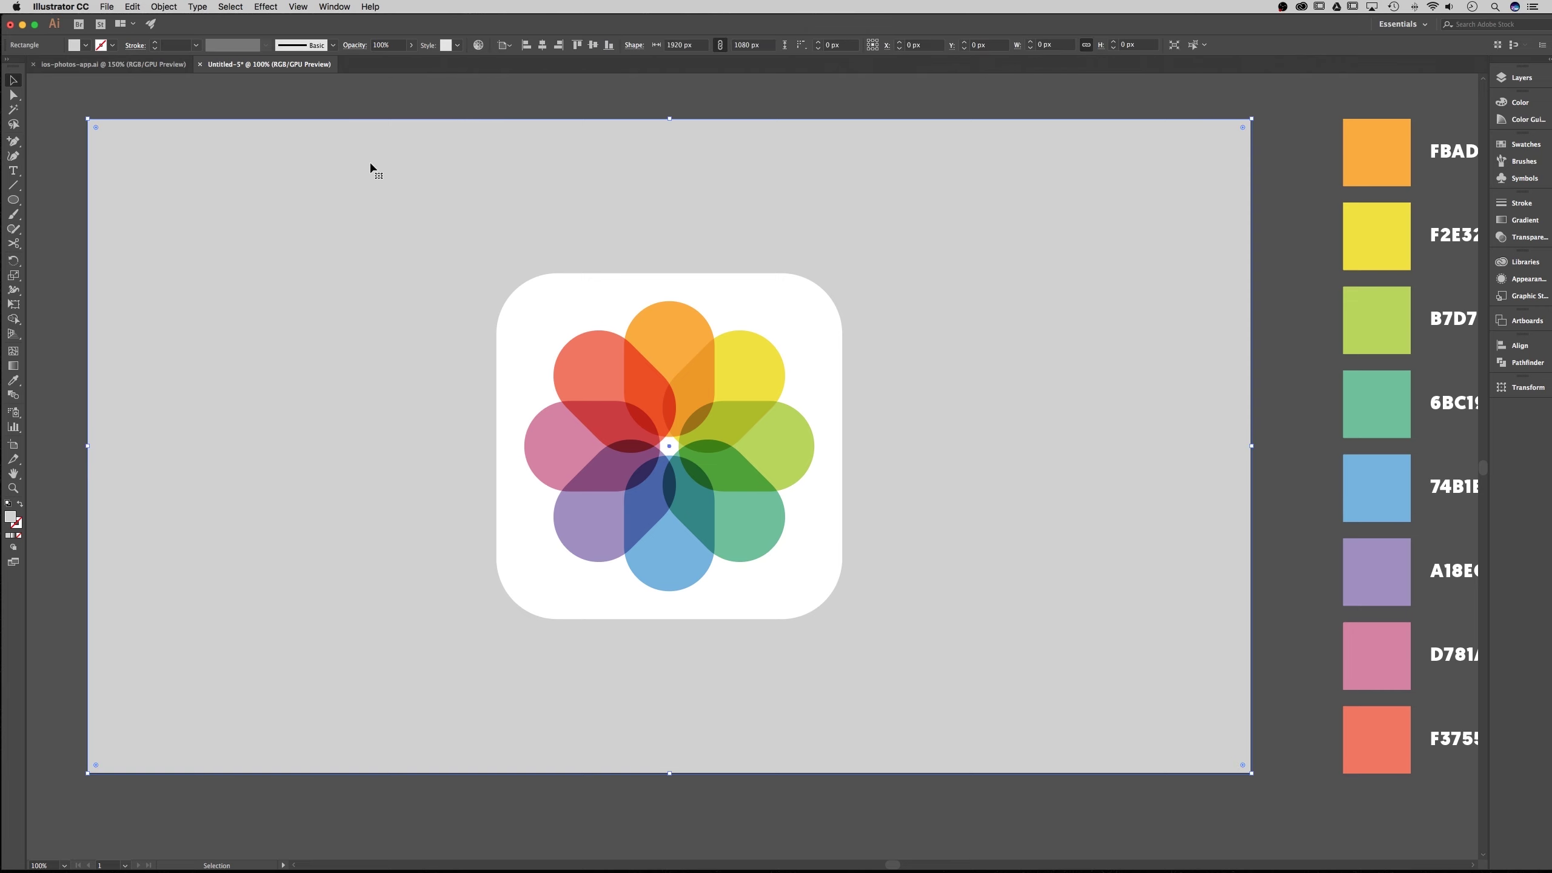
Fill the background near-black 1e1e1e using hue 0 and brightness 12% in the Color Picker
{"action": "left_click", "coordinate": [1513, 104]}
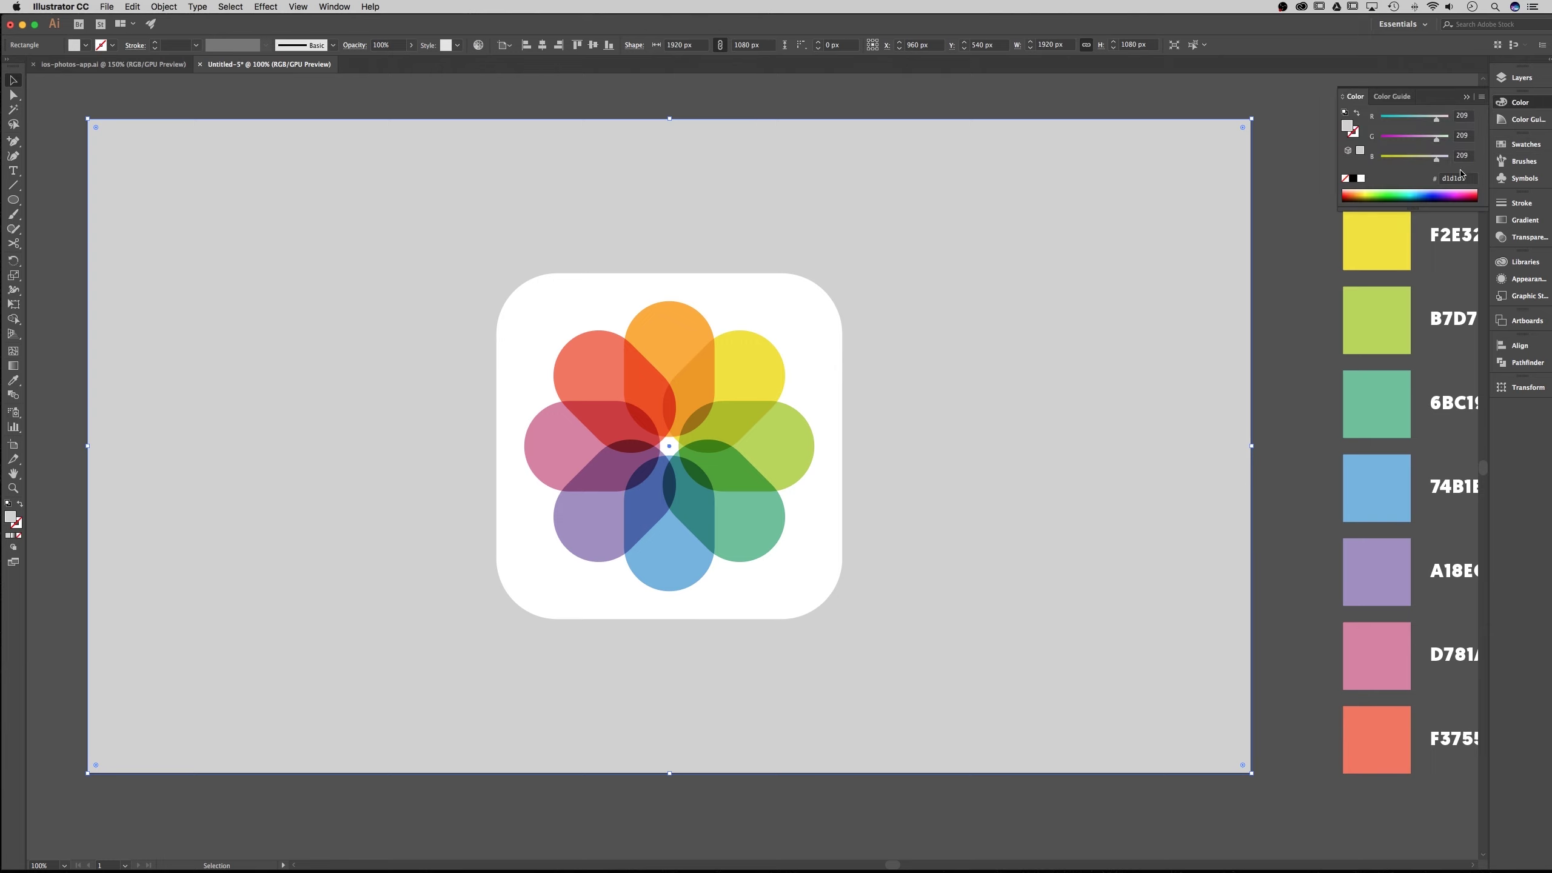
{"action": "double_click", "coordinate": [1347, 129]}
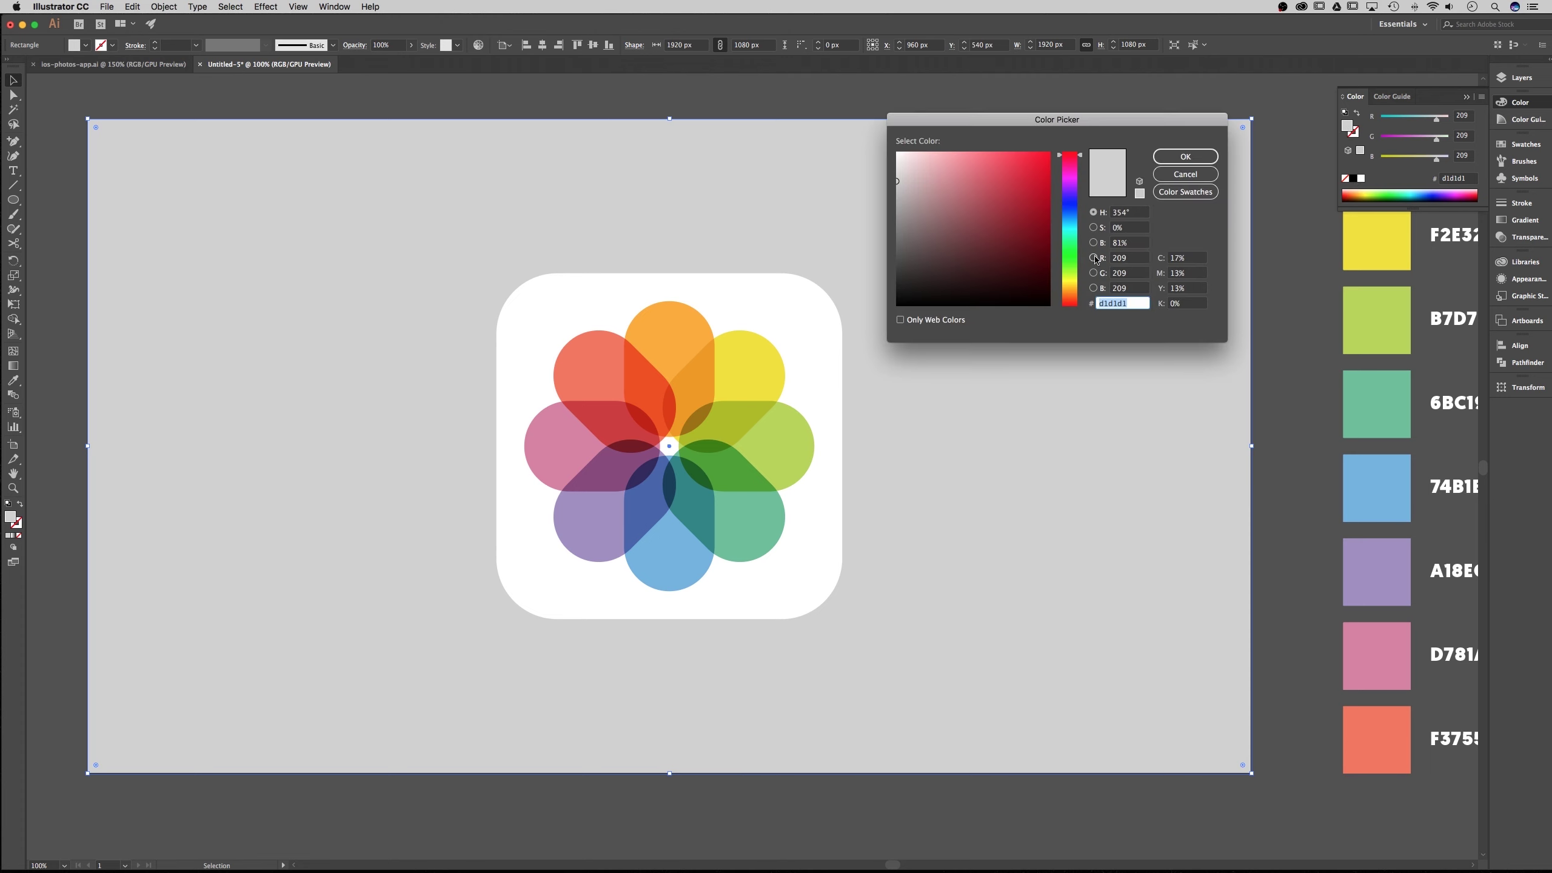
{"action": "left_click", "coordinate": [1134, 213]}
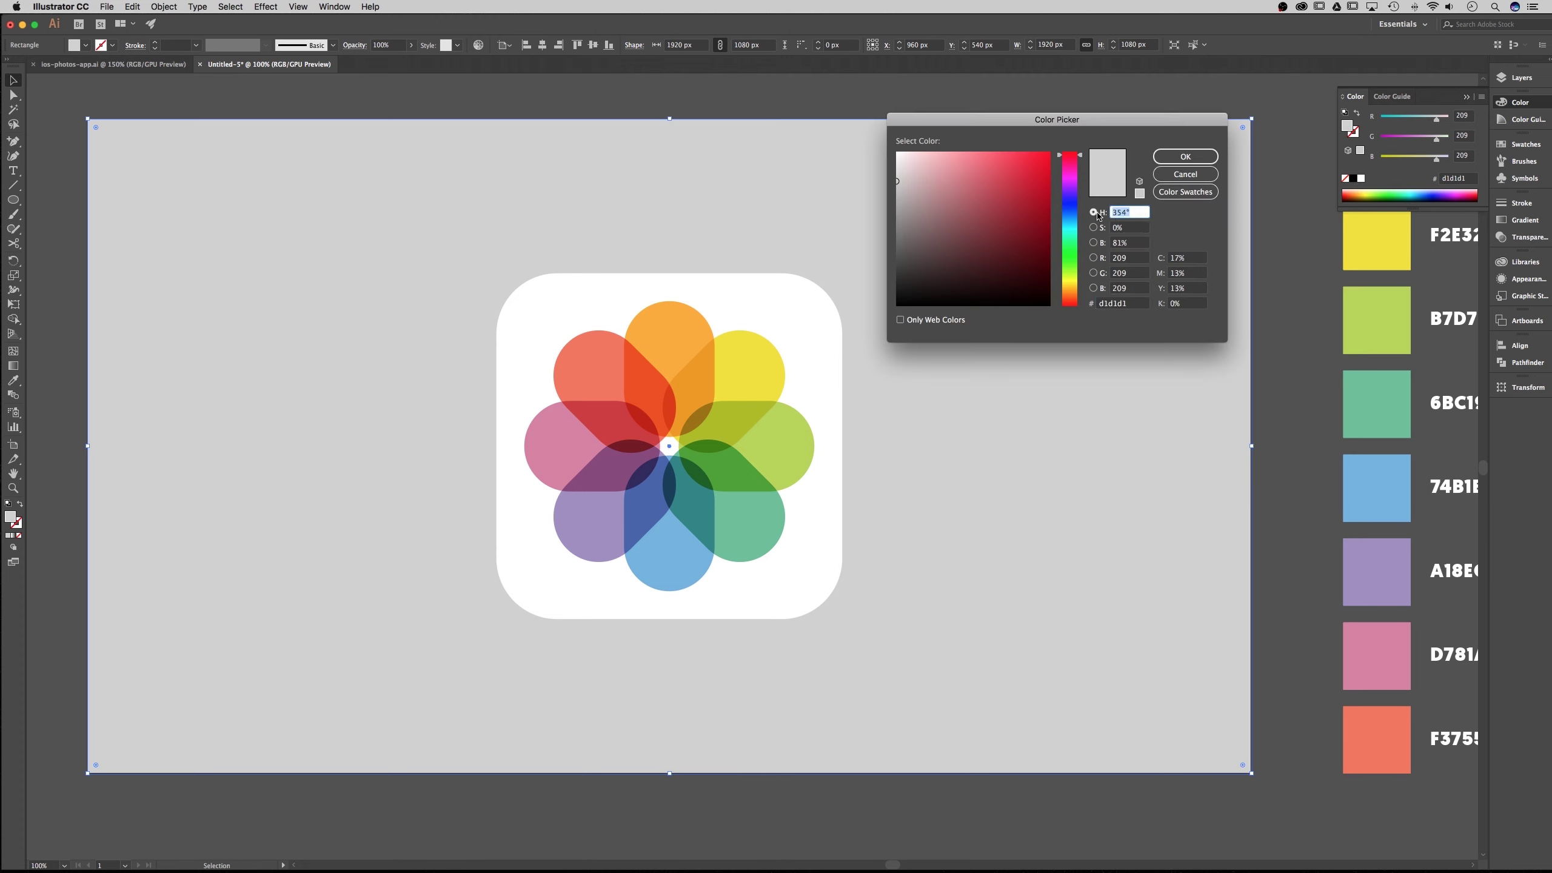
{"action": "type", "text": "0"}
{"action": "left_click", "coordinate": [1127, 243]}
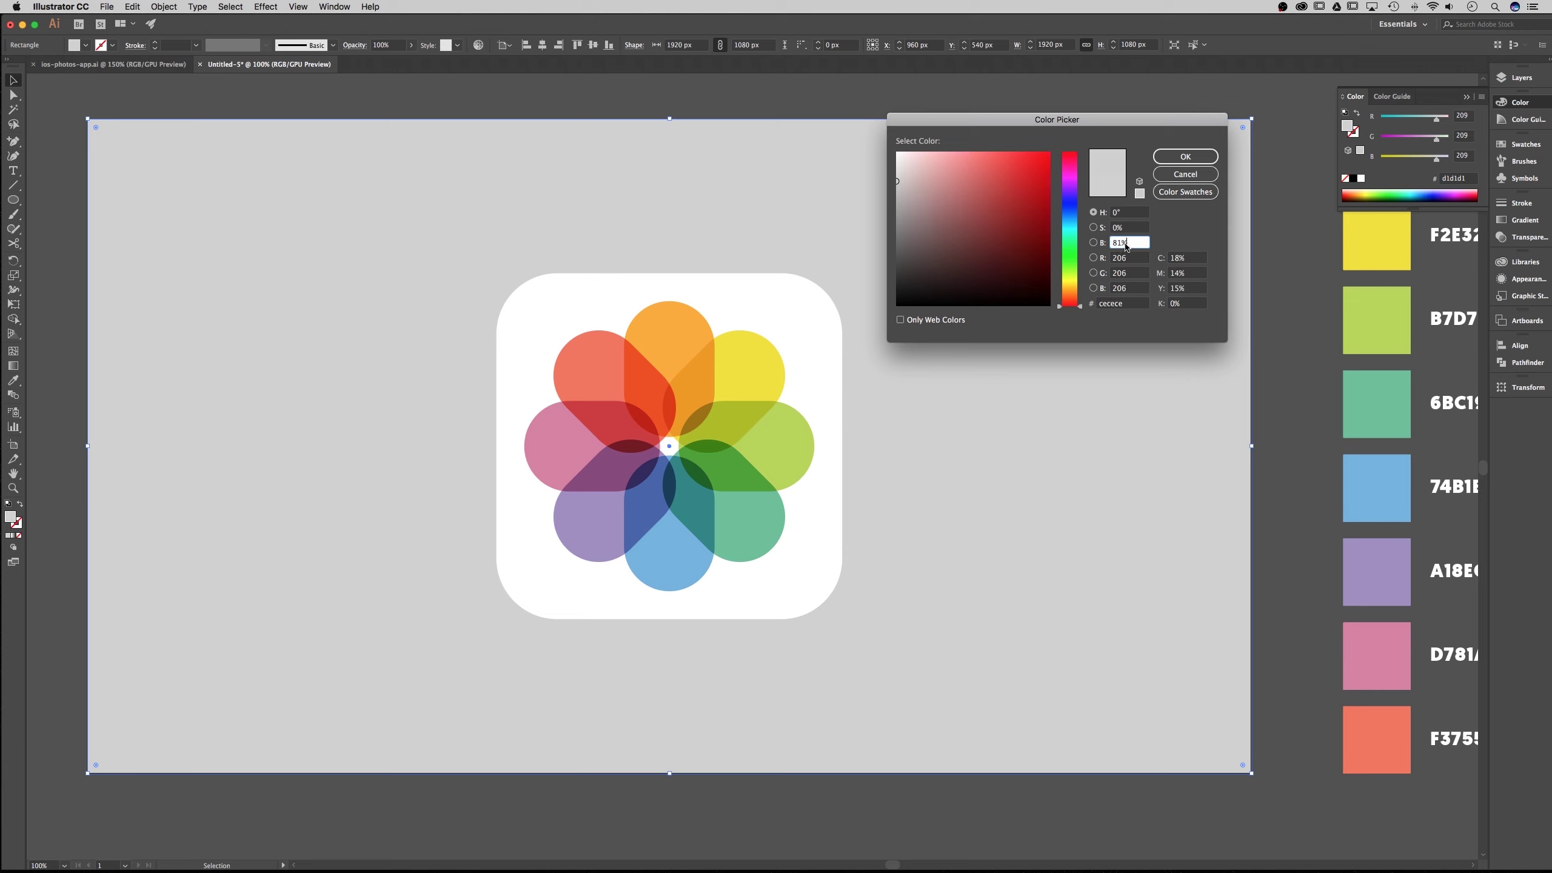
{"action": "double_click", "coordinate": [1132, 243]}
{"action": "type", "text": "12"}
{"action": "key", "text": "Return"}
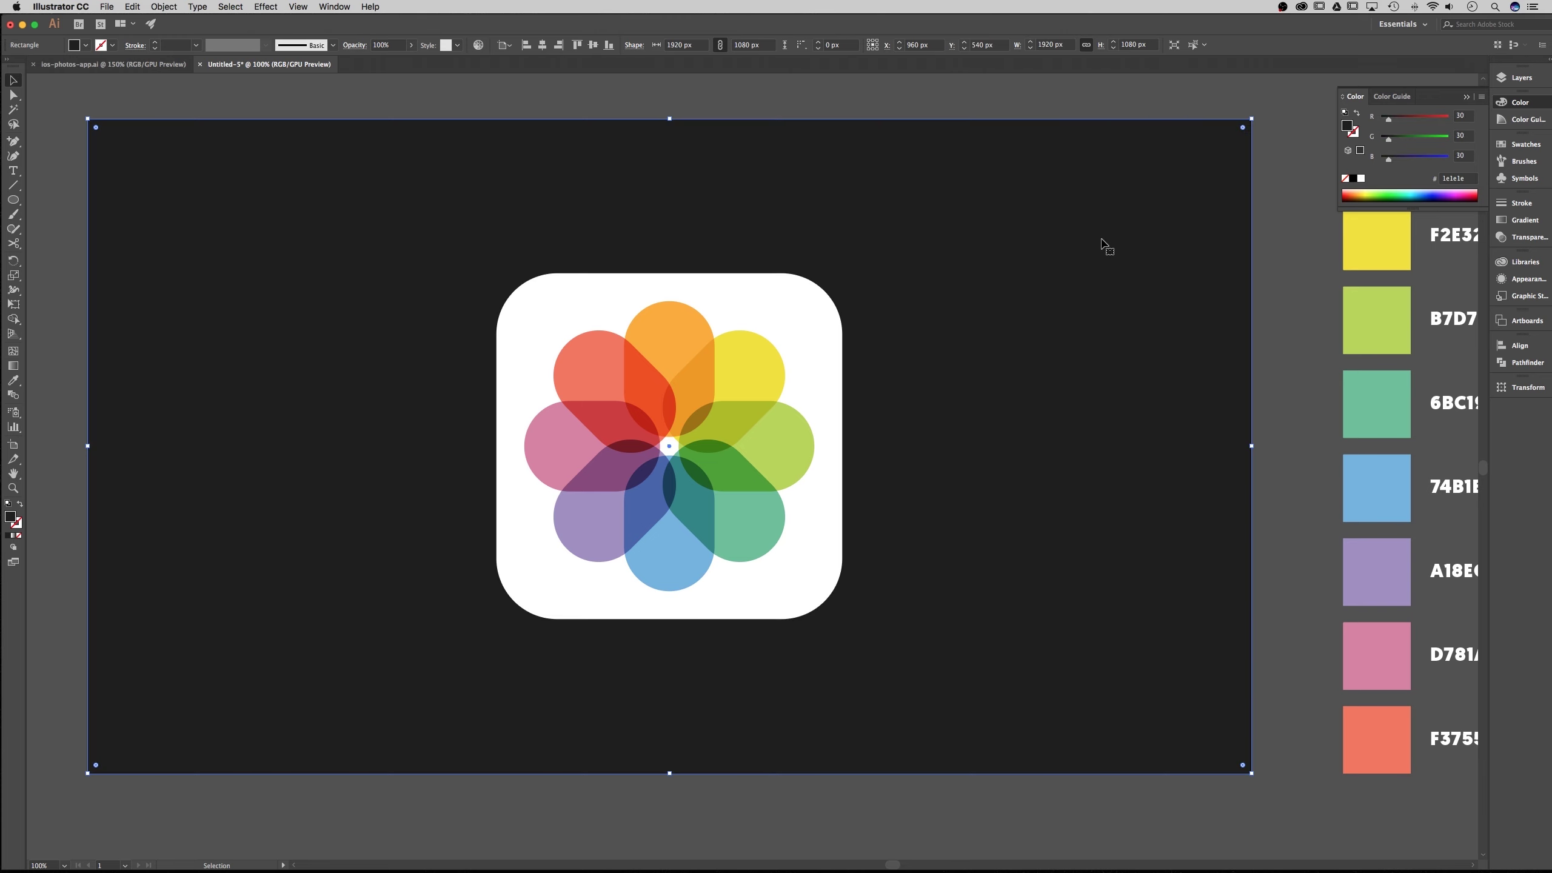
{"action": "left_click", "coordinate": [1297, 214]}
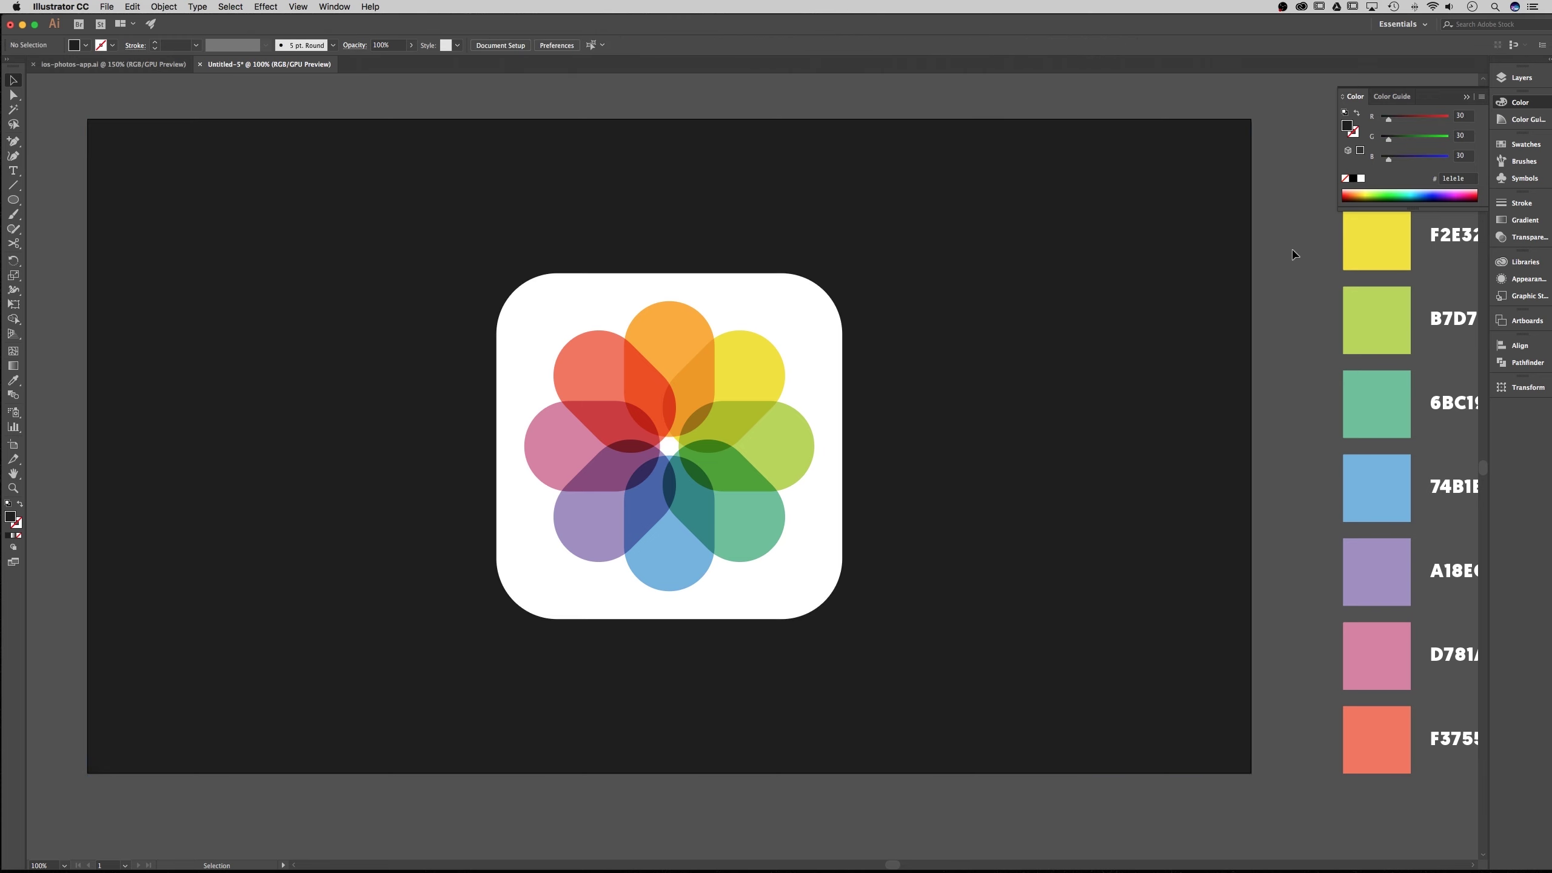
{"action": "mouse_move", "coordinate": [1274, 382]}
{"action": "left_mouse_down"}
{"action": "mouse_move", "coordinate": [1274, 367]}
{"action": "mouse_move", "coordinate": [1257, 381]}
{"action": "left_mouse_up"}
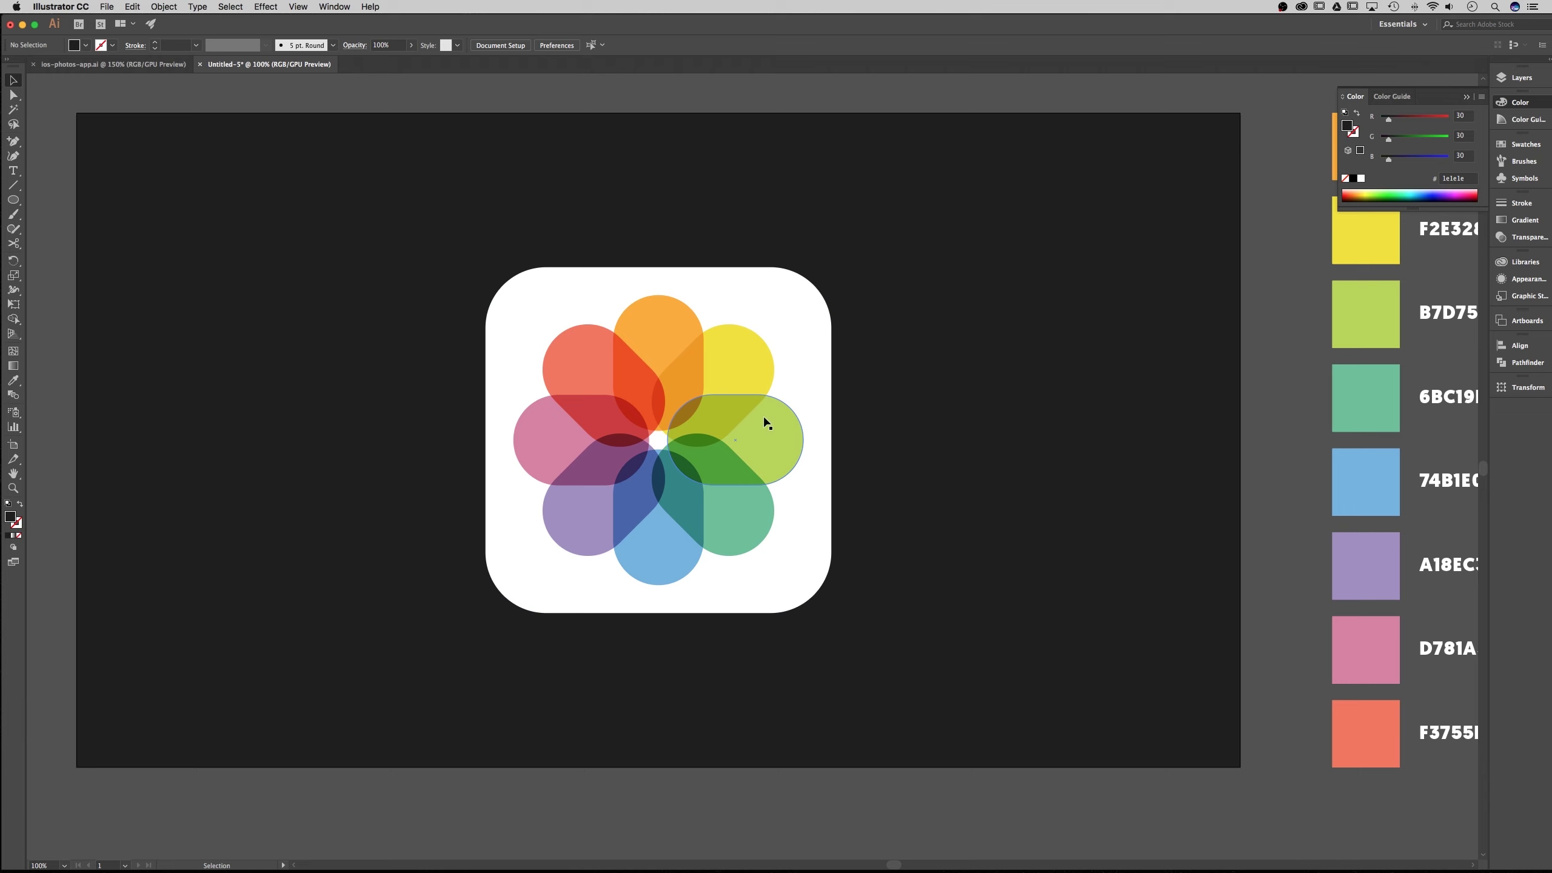
{"action": "left_click", "coordinate": [132, 139]}
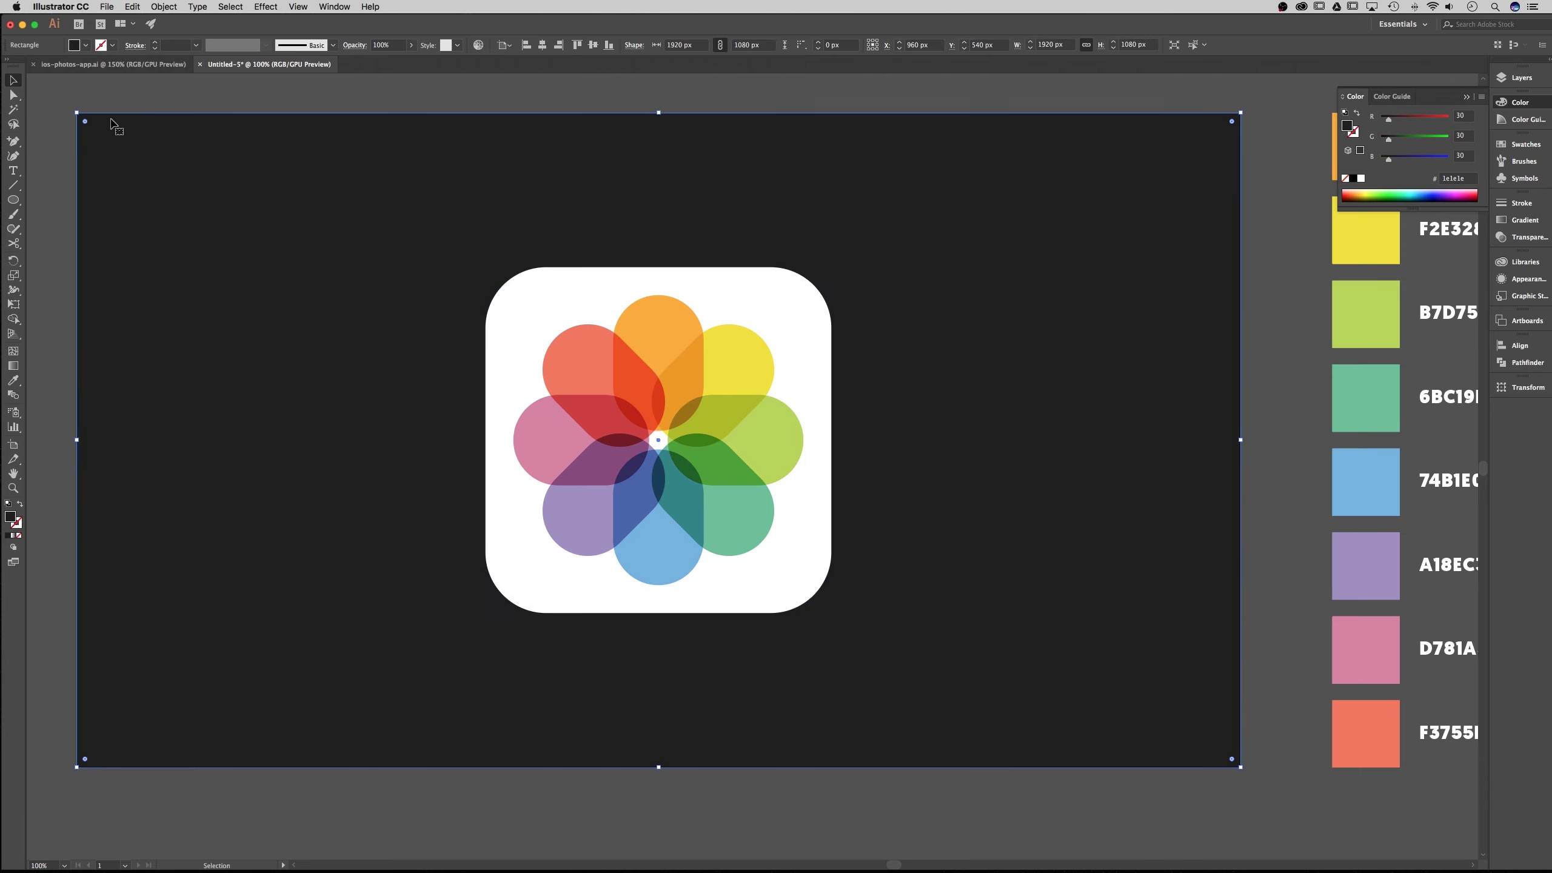
{"action": "key", "text": "super+2"}
{"action": "scroll", "coordinate": [469, 207], "scroll_direction": "down", "scroll_amount": 1}
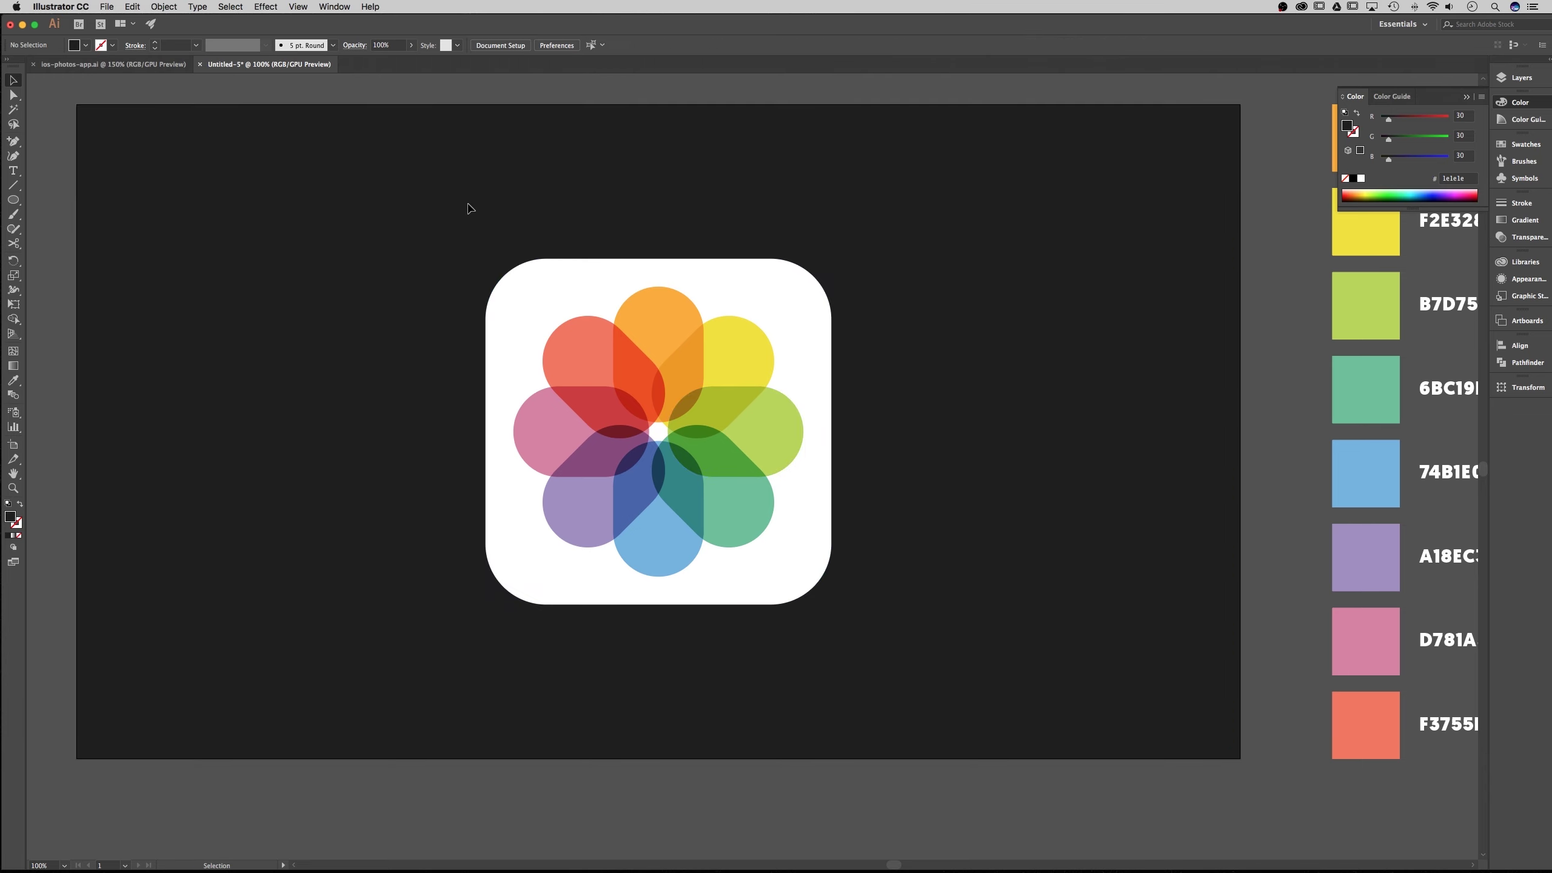